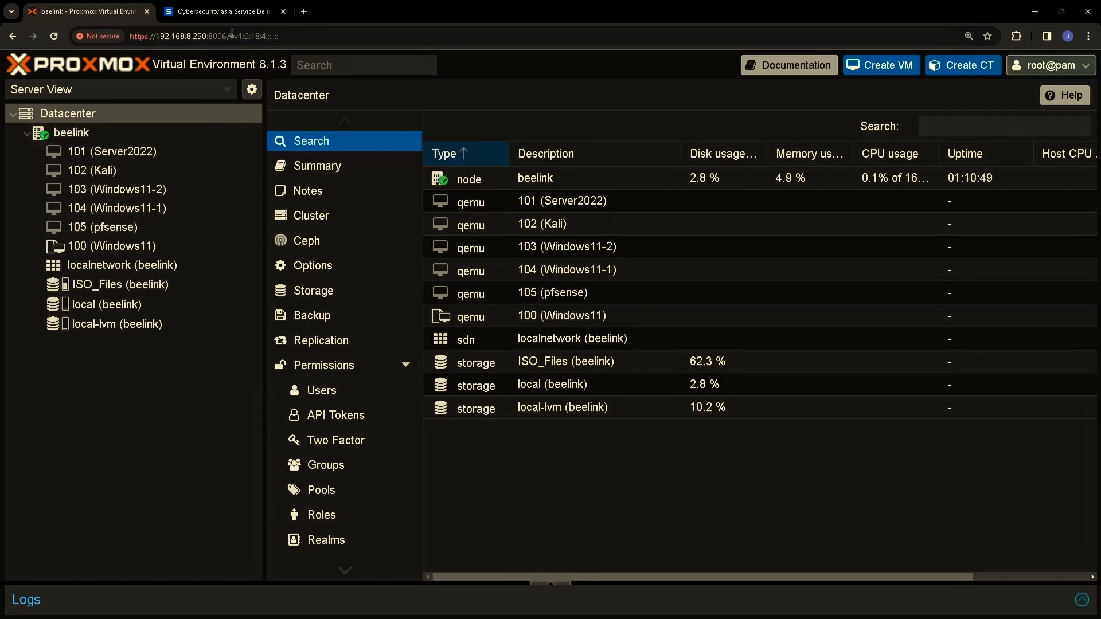
- Switch from the draw.io network diagram to the Sophos website tab in the browser
{"action": "left_click", "coordinate": [237, 13]}
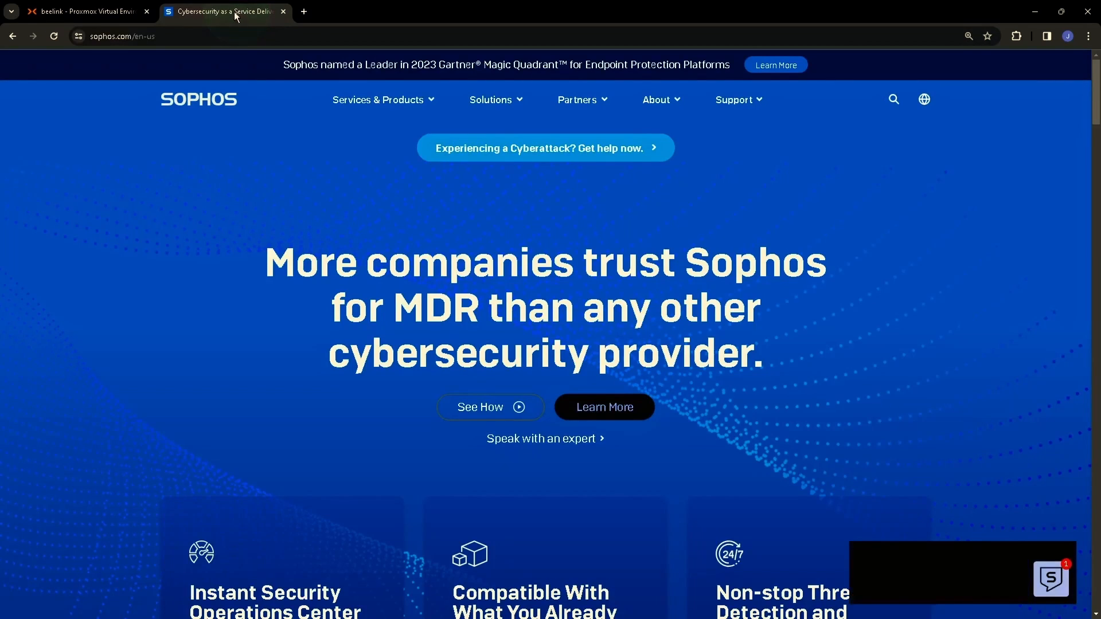
- Go through the Sophos product list to the Sophos Firewall page and start its Free Trial
{"action": "left_click", "coordinate": [123, 37]}
{"action": "left_click_drag", "start_coordinate": [123, 36], "coordinate": [85, 40]}
{"action": "left_click", "coordinate": [236, 36]}
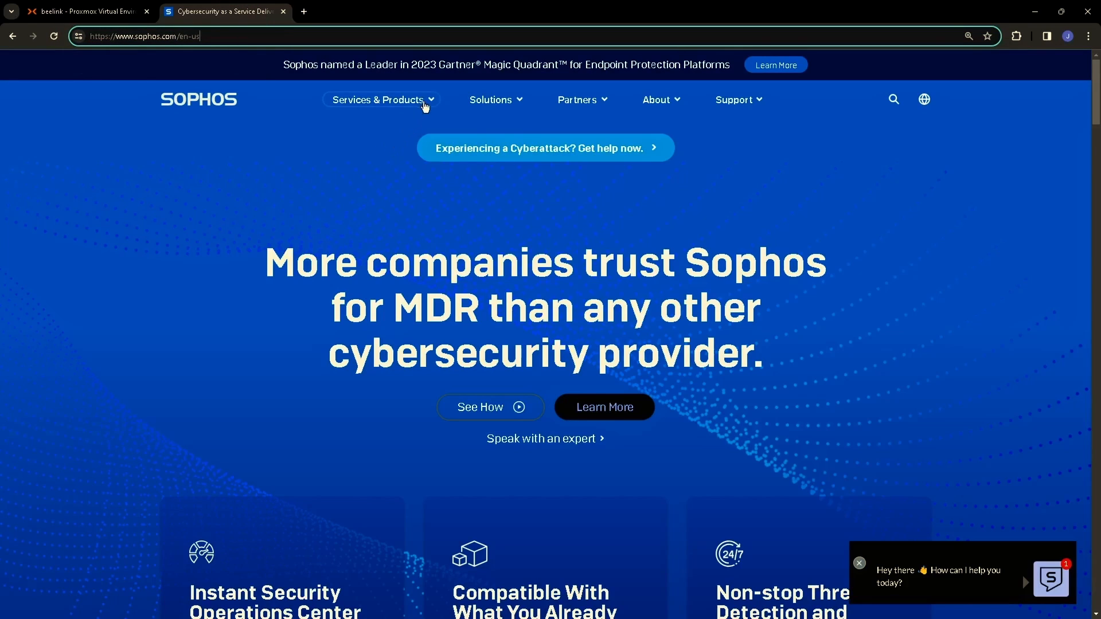
{"action": "left_click", "coordinate": [431, 100]}
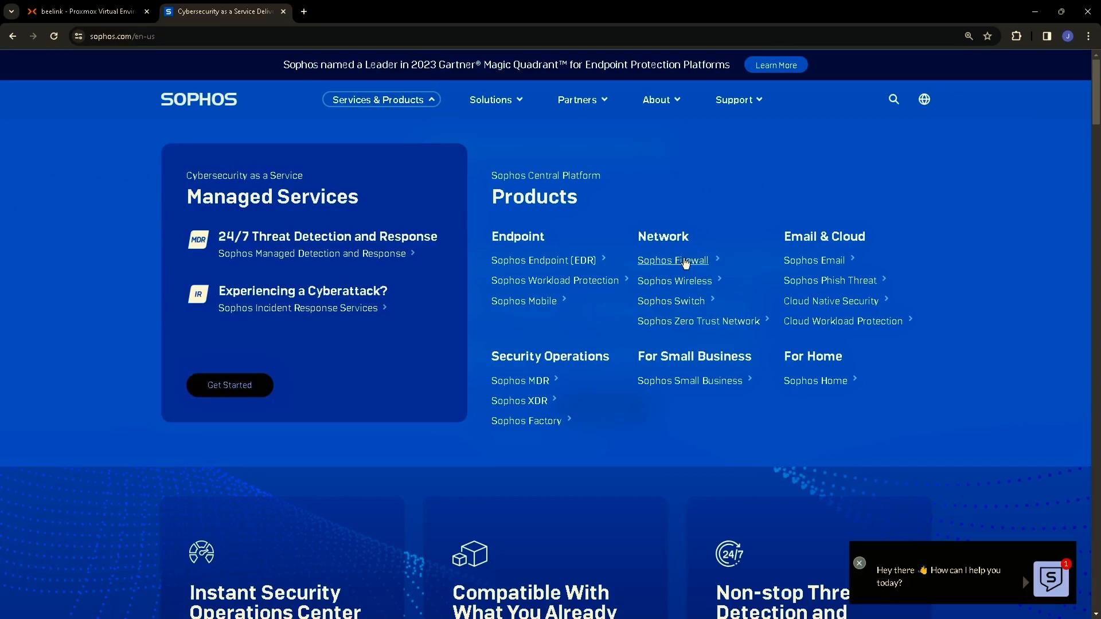
{"action": "left_click", "coordinate": [699, 263]}
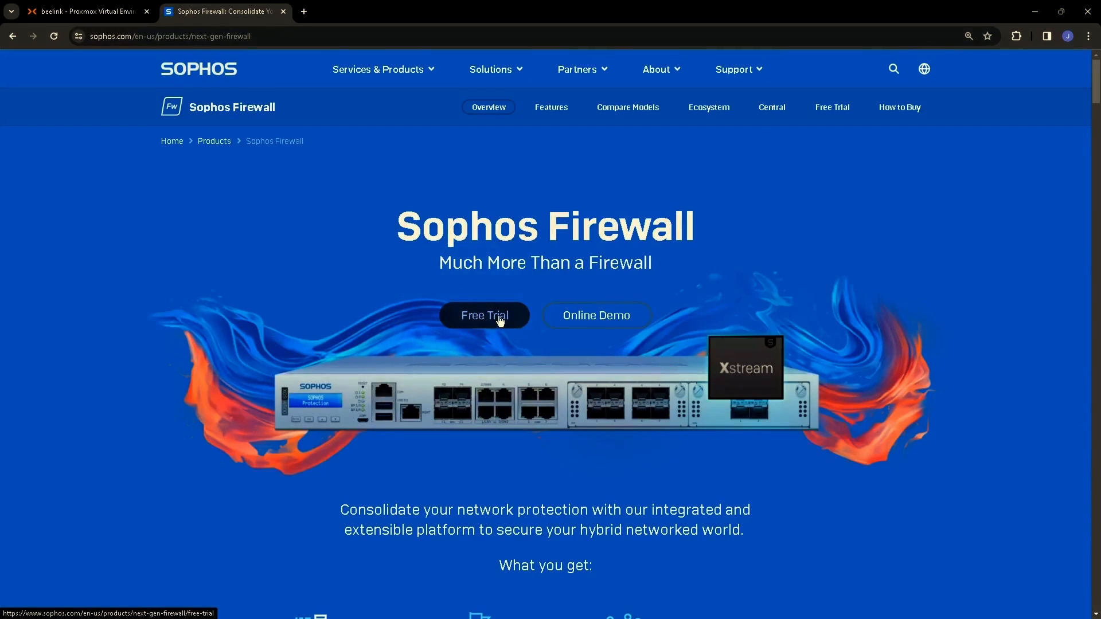
{"action": "left_click", "coordinate": [500, 319]}
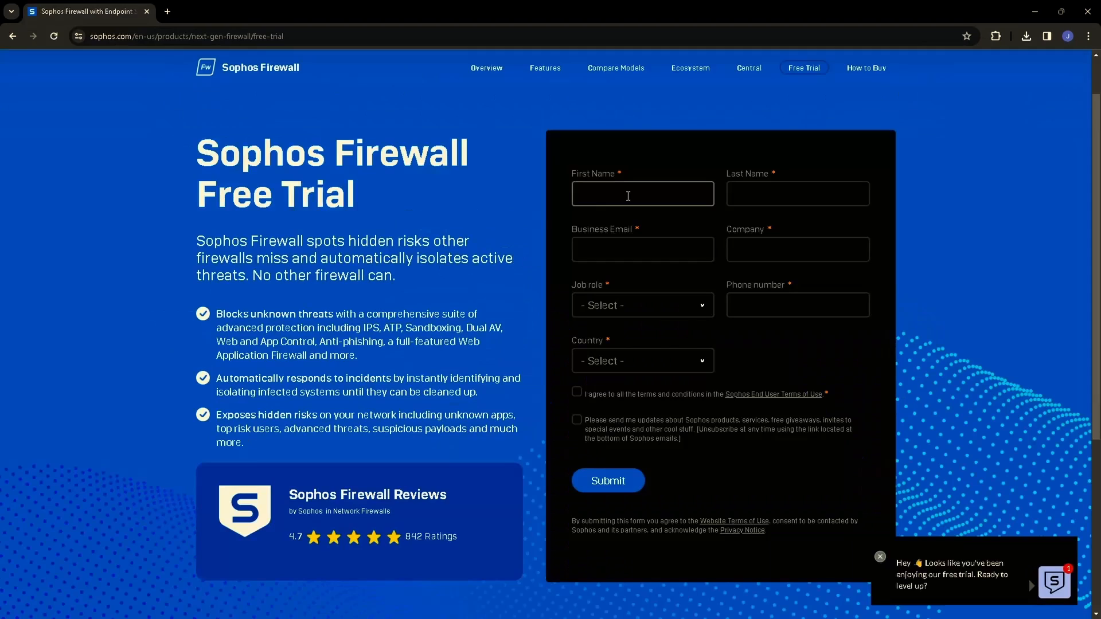
- Enter the first name, last name, business e-mail and company name in the trial form
{"action": "left_click", "coordinate": [628, 195]}
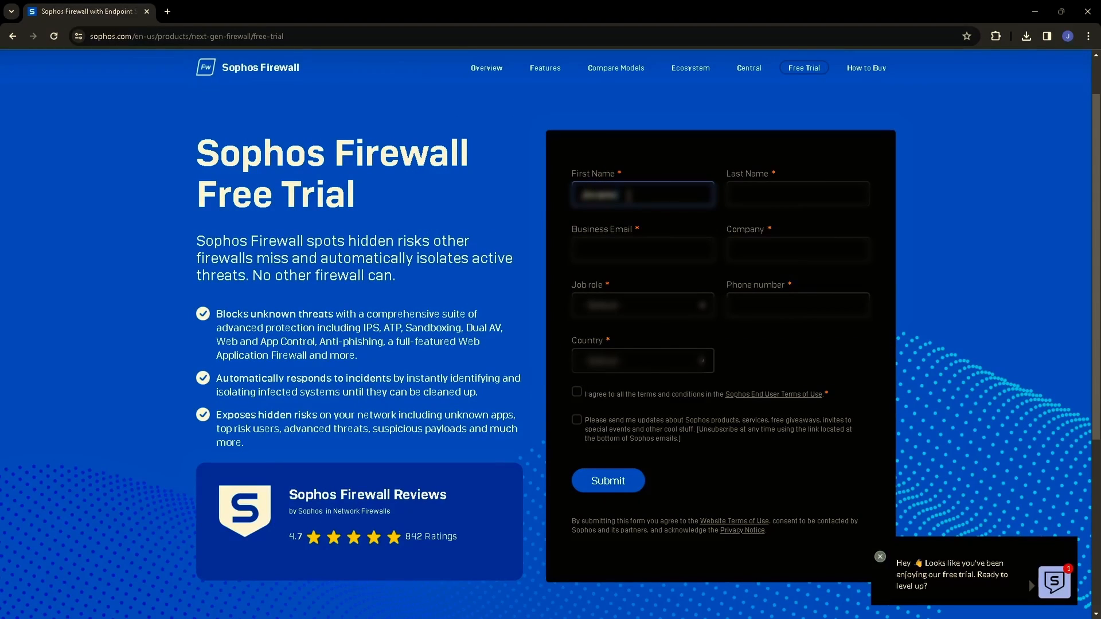
{"action": "key", "text": "Tab"}
{"action": "key", "text": "Tab"}
{"action": "type", "text": "jovanni"}
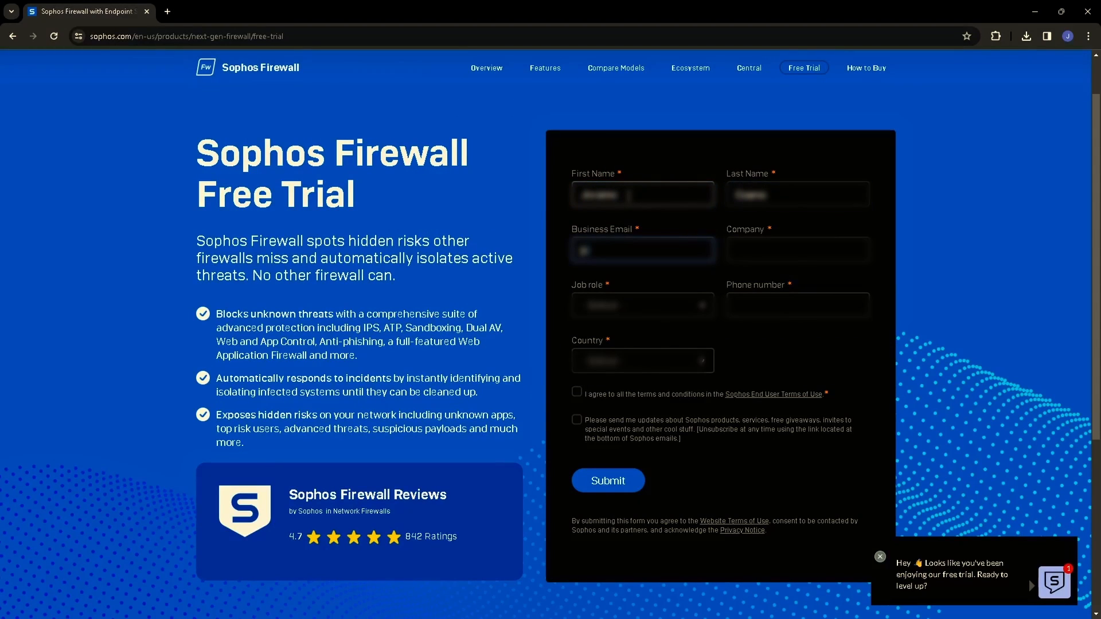
{"action": "type", "text": "[blurred]@gmail.com"}
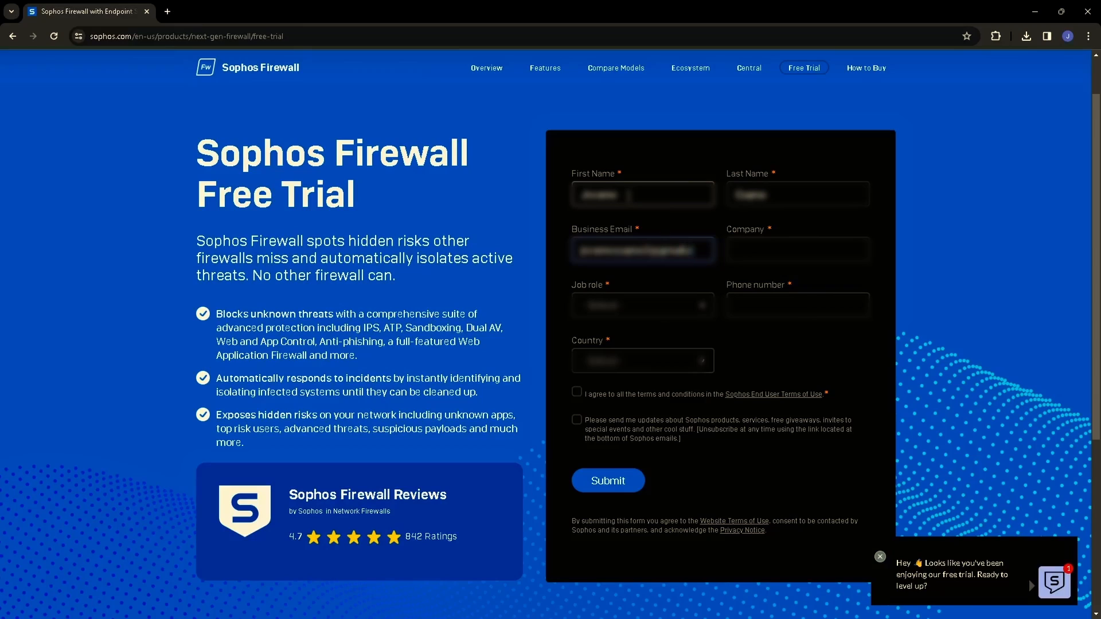
{"action": "key", "text": "Tab"}
{"action": "type", "text": "Obeh"}
- Choose the Home User/Student job role, add a phone number and country 'ph', accept terms, submit
{"action": "left_click", "coordinate": [644, 309]}
{"action": "left_click", "coordinate": [648, 359]}
{"action": "key", "text": "Tab"}
{"action": "type", "text": "123456789"}
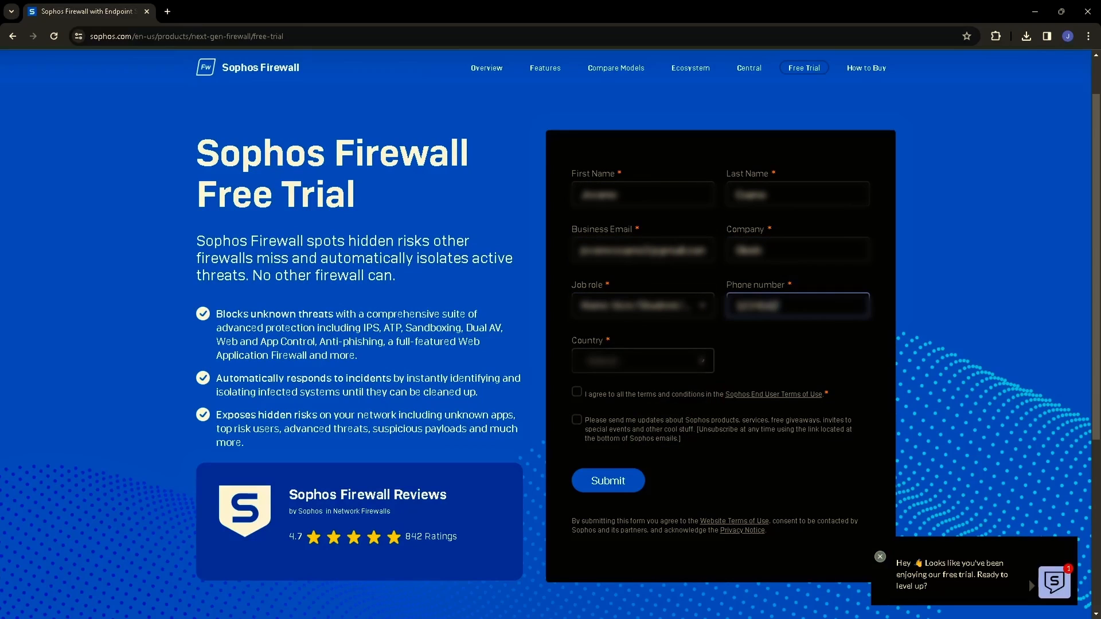
{"action": "type", "text": "0"}
{"action": "key", "text": "Tab"}
{"action": "type", "text": "ph"}
{"action": "left_click", "coordinate": [576, 393]}
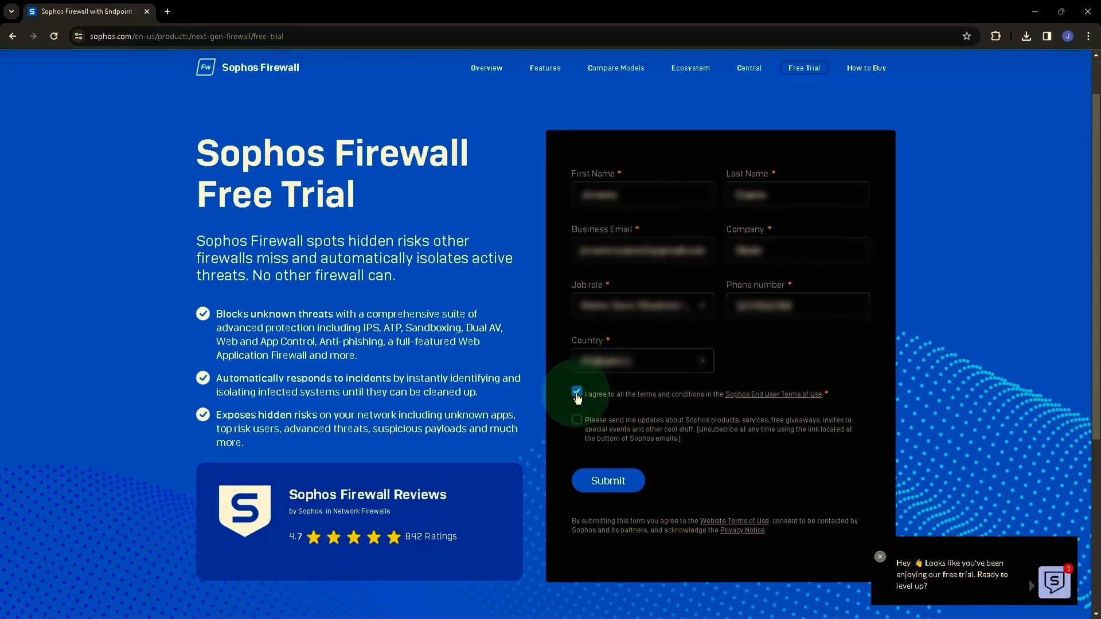
{"action": "left_click", "coordinate": [629, 486]}
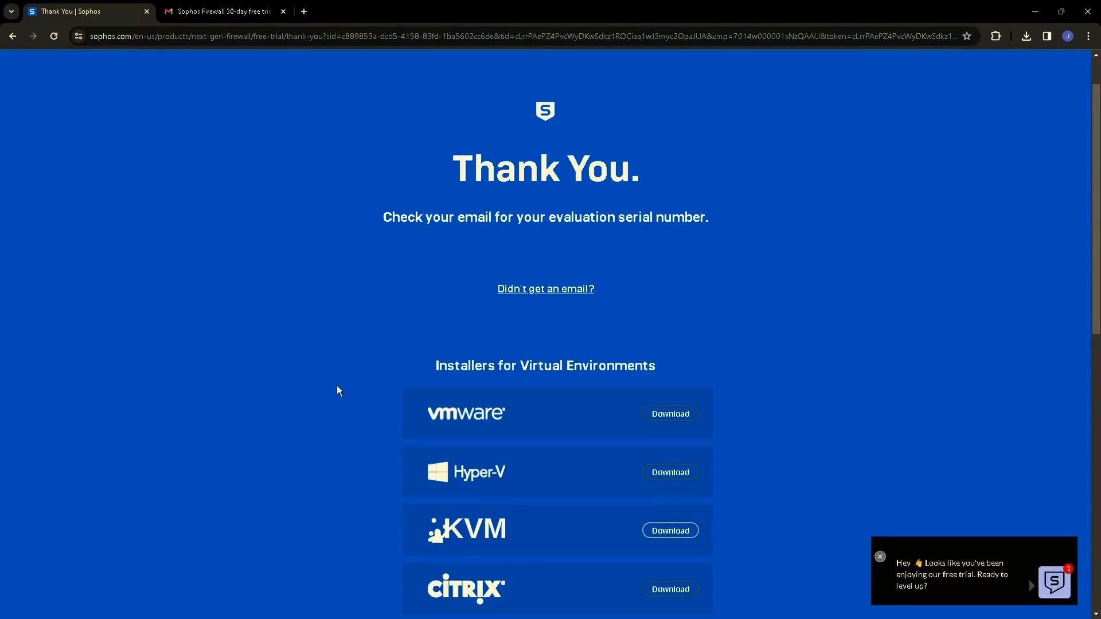
- Download the KVM installer from the Thank You page and check its download progress
{"action": "scroll", "coordinate": [366, 379], "scroll_direction": "down", "scroll_amount": 1}
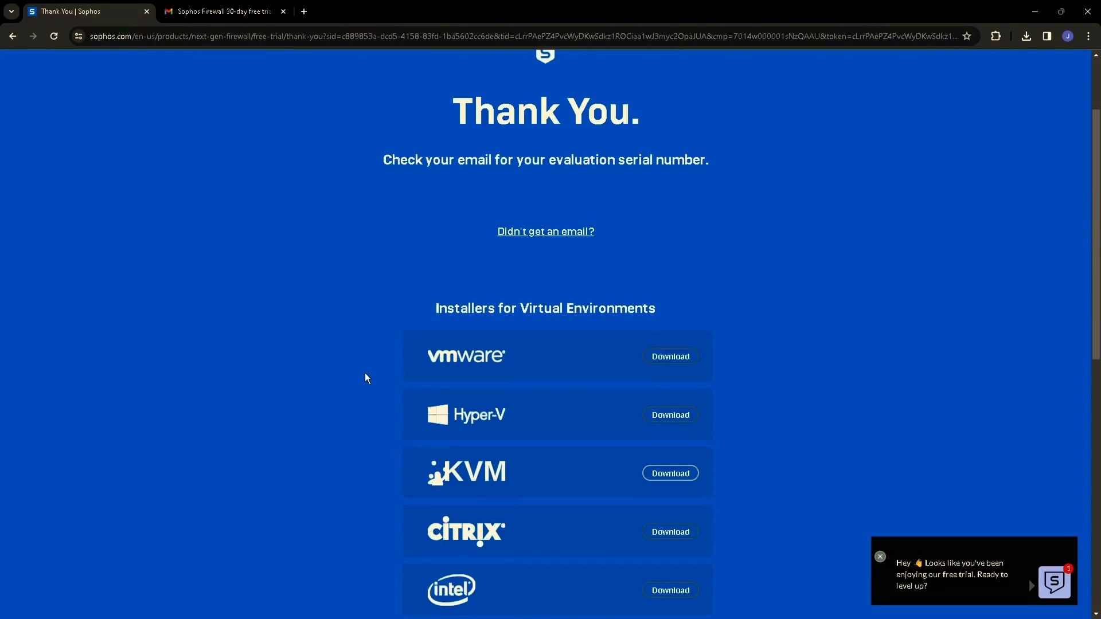
{"action": "scroll", "coordinate": [367, 378], "scroll_direction": "down", "scroll_amount": 2}
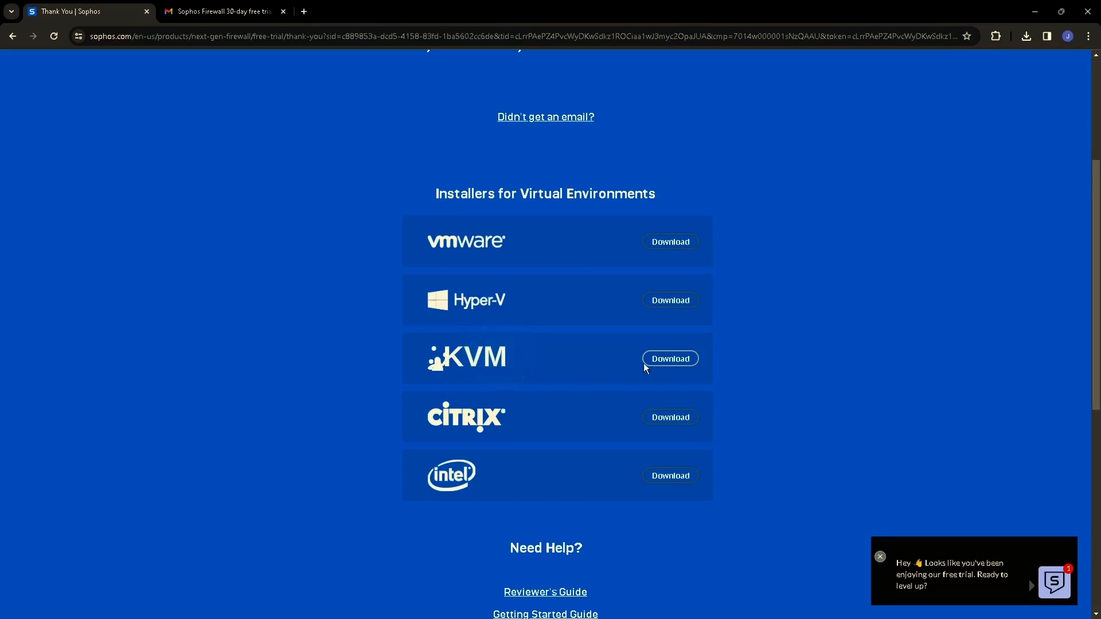
{"action": "left_click", "coordinate": [670, 359]}
{"action": "left_click", "coordinate": [1026, 36]}
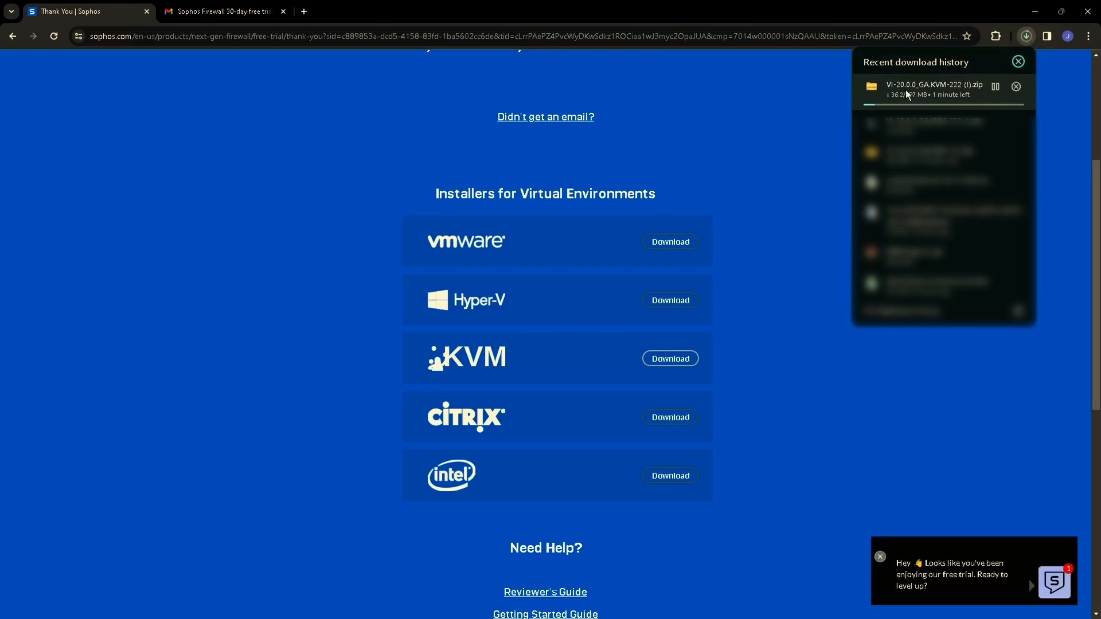
{"action": "left_click", "coordinate": [778, 90]}
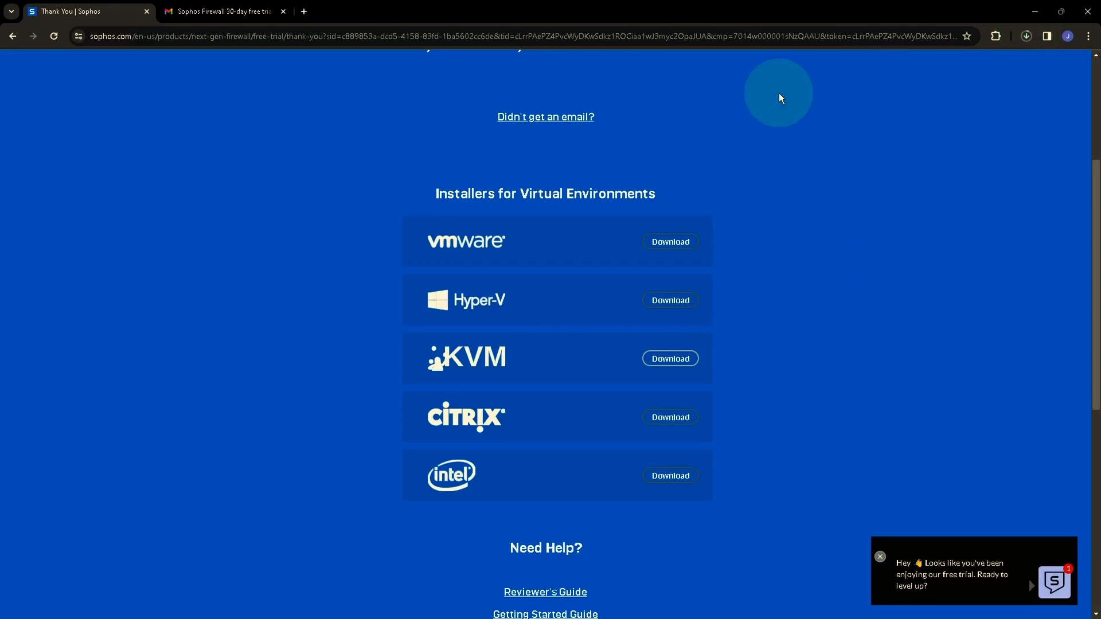
- Open the Sophos free trial e-mail and select the evaluation serial number
{"action": "left_click", "coordinate": [223, 11]}
{"action": "left_click_drag", "start_coordinate": [204, 143], "coordinate": [630, 142]}
{"action": "left_click", "coordinate": [568, 142]}
{"action": "left_click_drag", "start_coordinate": [509, 142], "coordinate": [631, 143]}
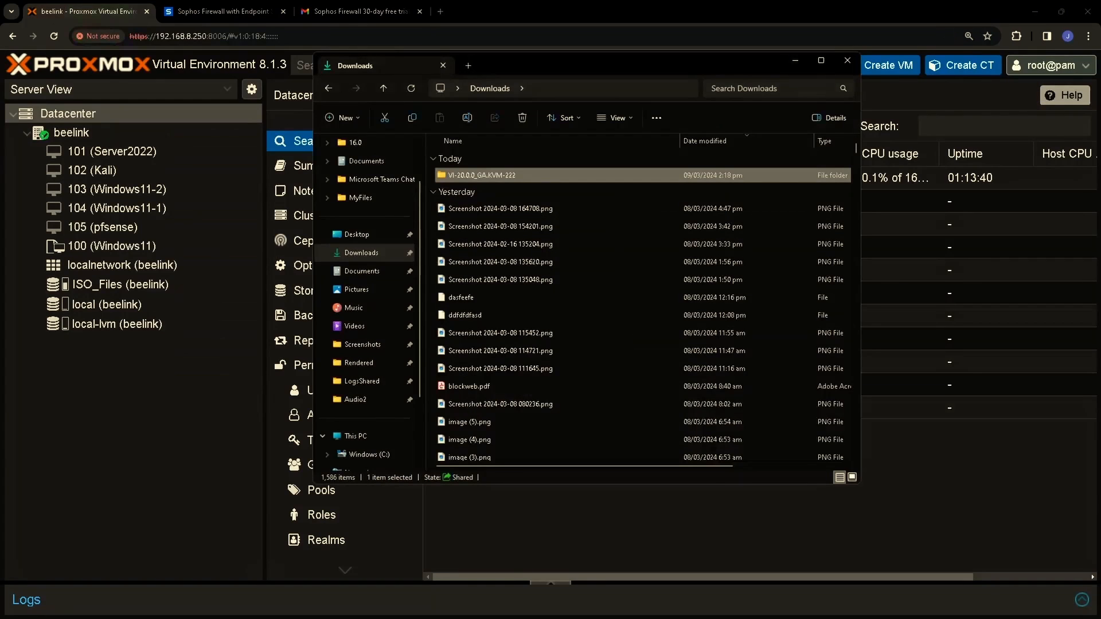
- Open the VI-20.0.0_GA.KVM-222 folder in Downloads and pick PRIMARY-DISK.qcow2 for upload
{"action": "left_click", "coordinate": [496, 175]}
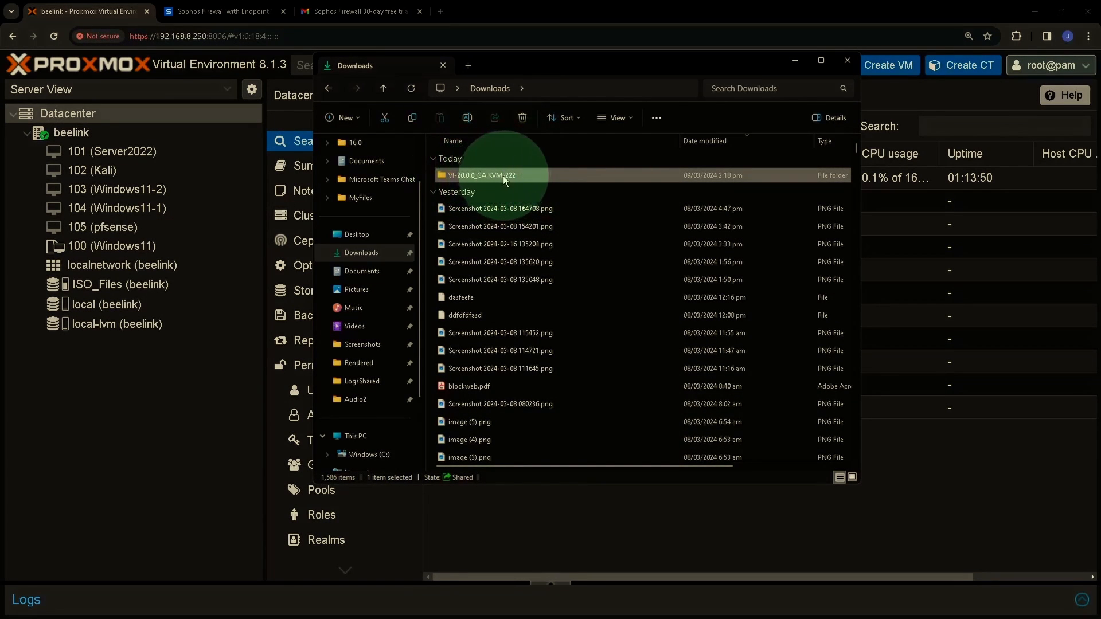
{"action": "double_click", "coordinate": [530, 175]}
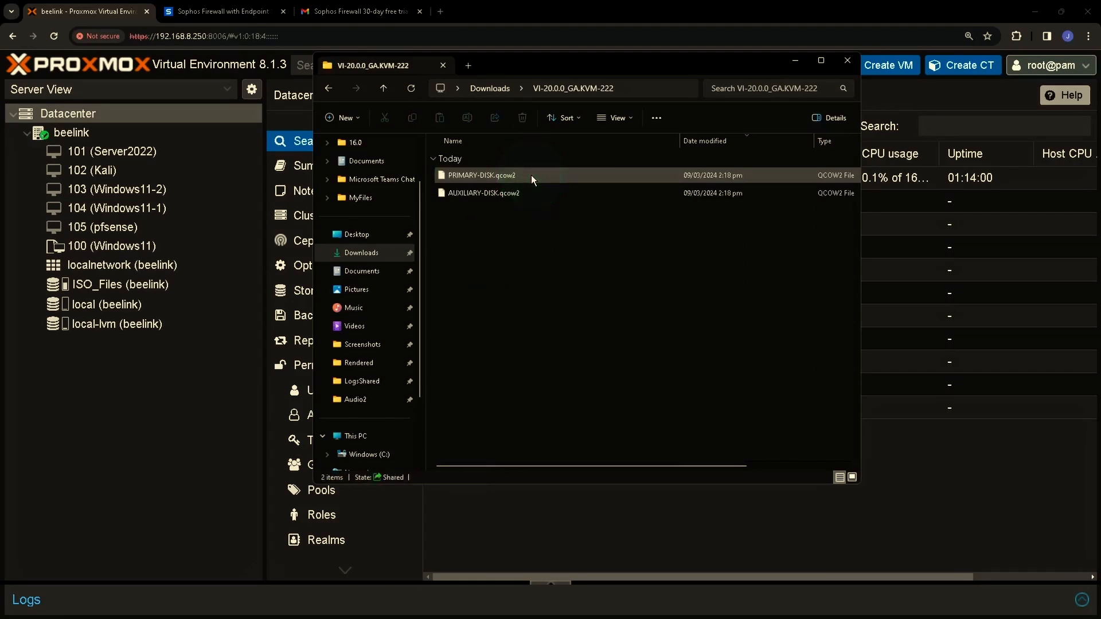
{"action": "left_click", "coordinate": [490, 177]}
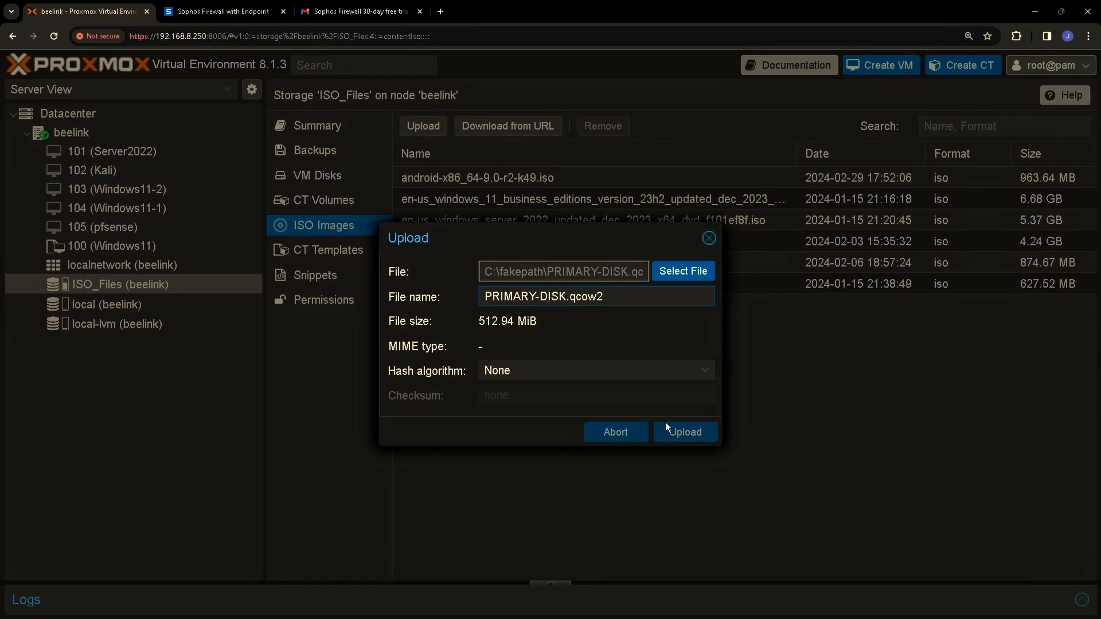
- Try uploading PRIMARY-DISK.qcow2 to ISO_Files, hit the wrong-file-extension error, and cancel the upload
{"action": "left_click", "coordinate": [700, 438]}
{"action": "left_click", "coordinate": [682, 433]}
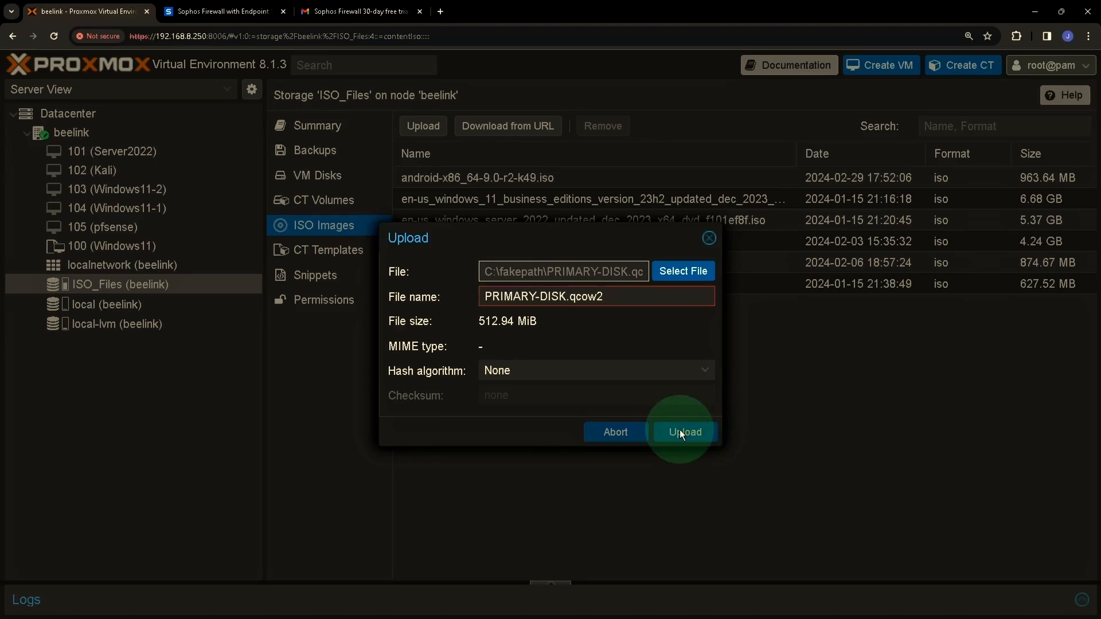
{"action": "mouse_move", "coordinate": [621, 296]}
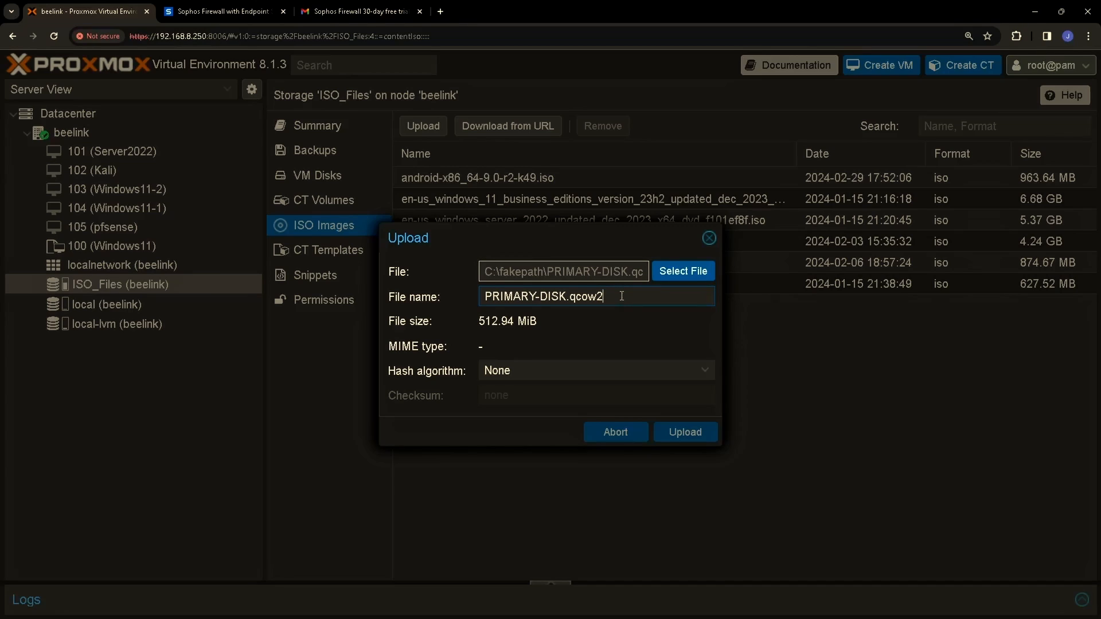
{"action": "key", "text": "Escape"}
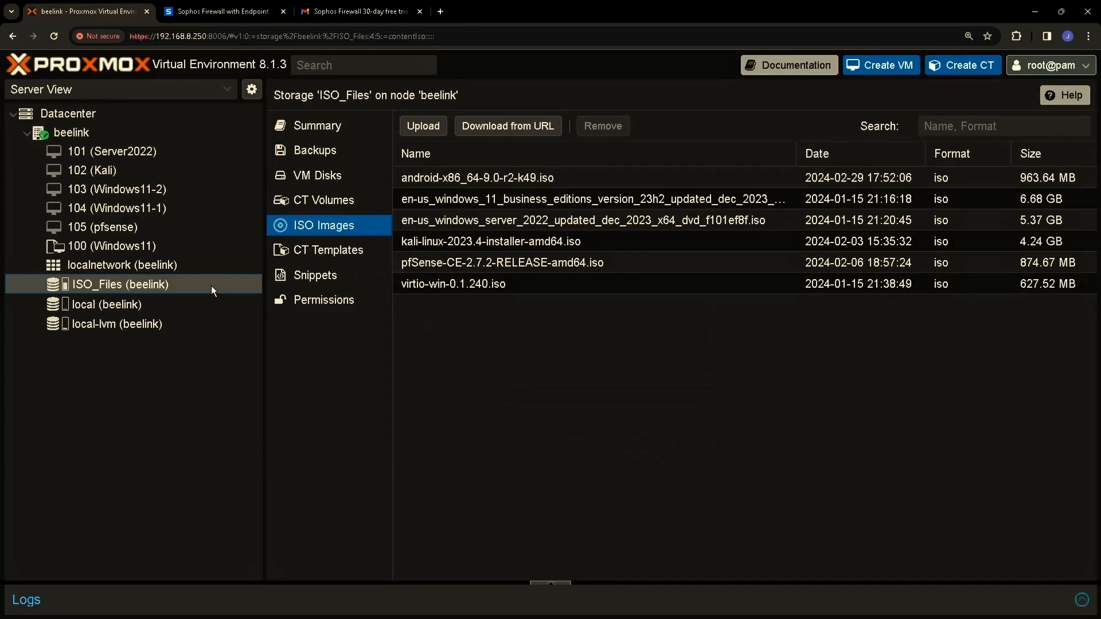
- In the beelink node shell, run df -kh to locate ISO_Files mounted at /mnt/pve/ISO_Files
{"action": "left_click", "coordinate": [95, 132]}
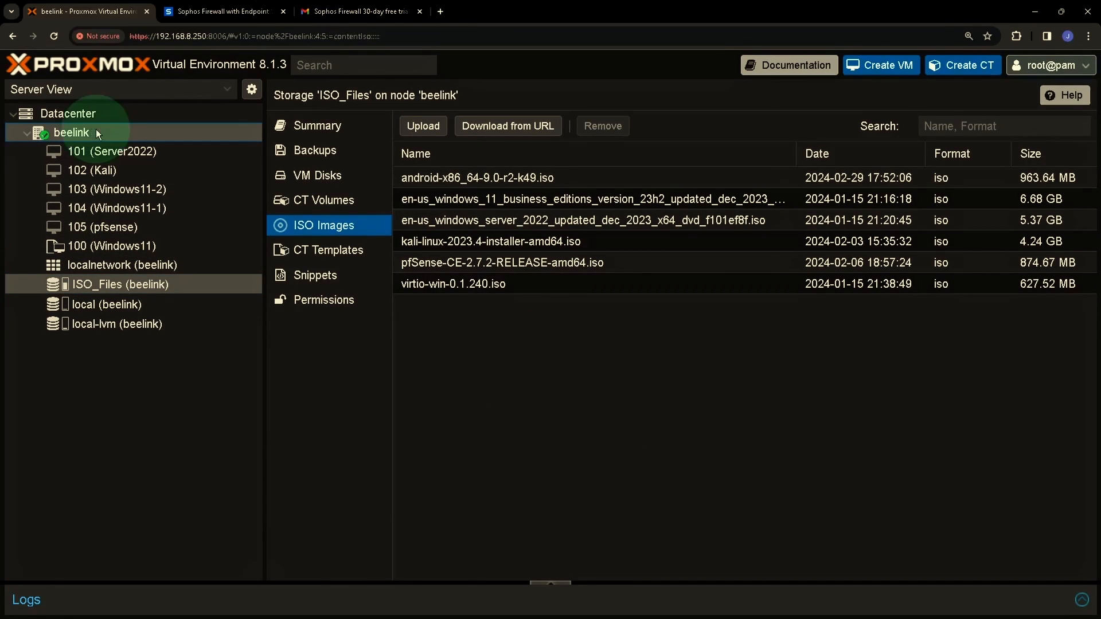
{"action": "left_click", "coordinate": [331, 218]}
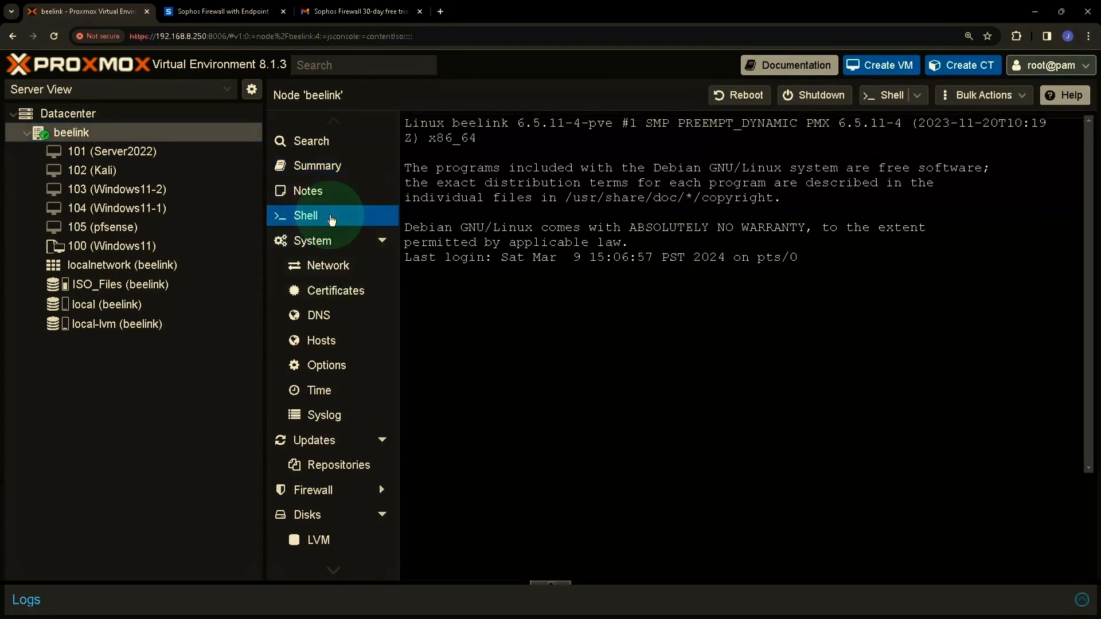
{"action": "left_click", "coordinate": [605, 284]}
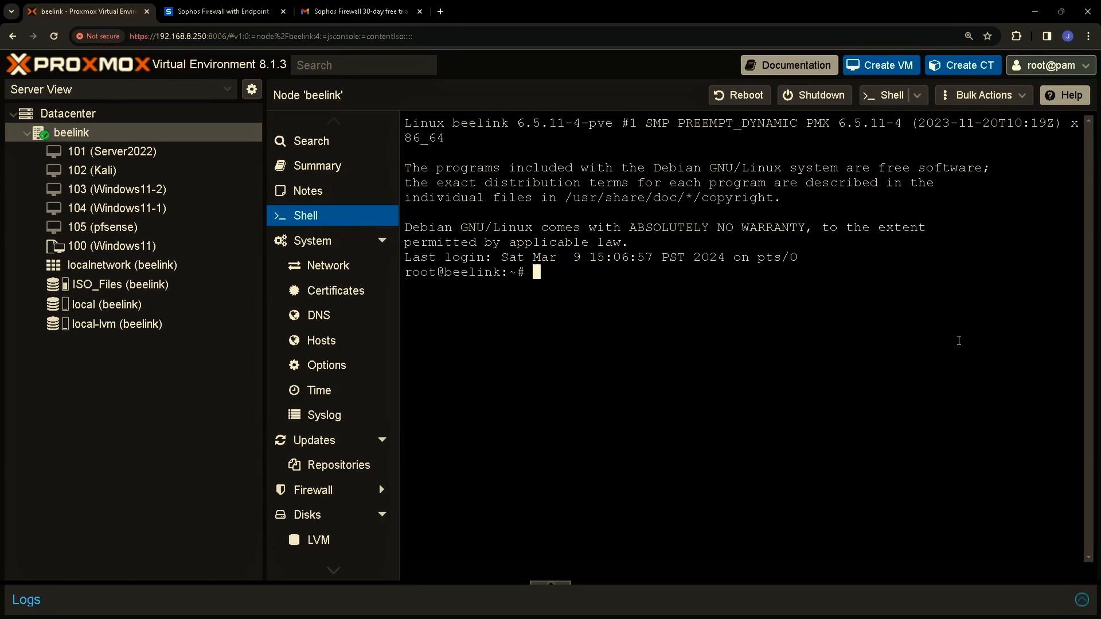
{"action": "type", "text": "df -kh"}
{"action": "key", "text": "Return"}
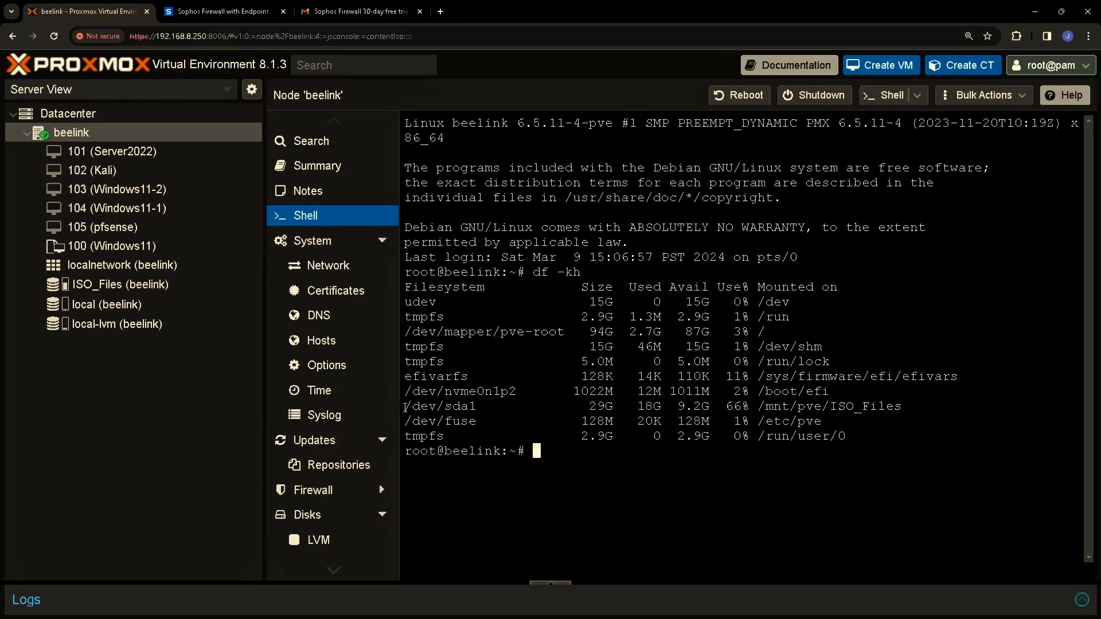
{"action": "left_click_drag", "start_coordinate": [405, 407], "coordinate": [481, 407]}
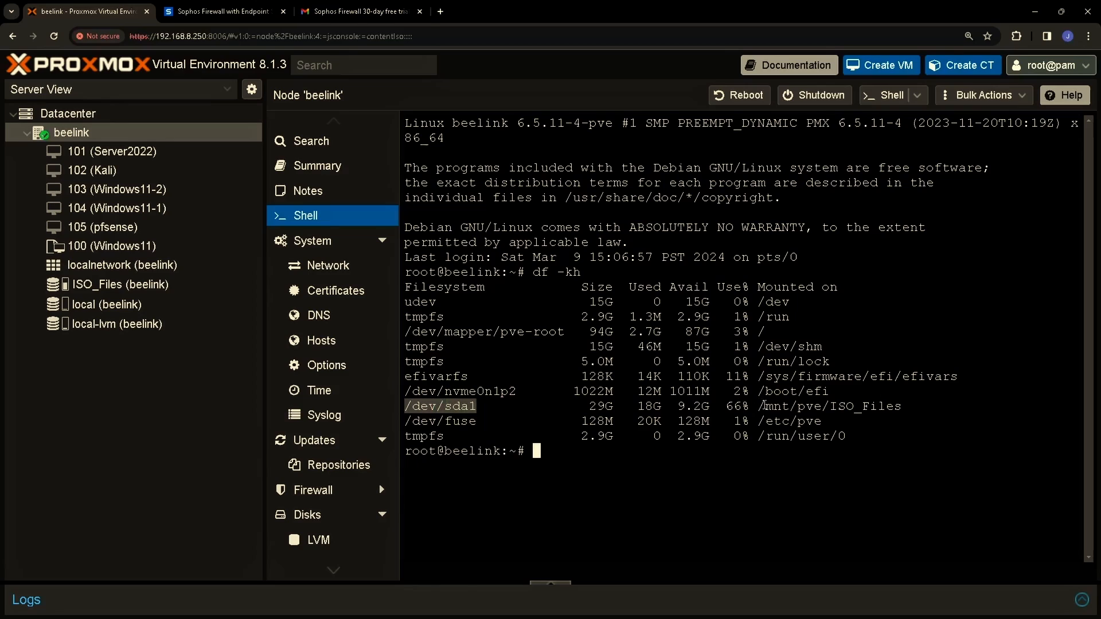
{"action": "left_click_drag", "start_coordinate": [764, 407], "coordinate": [903, 407]}
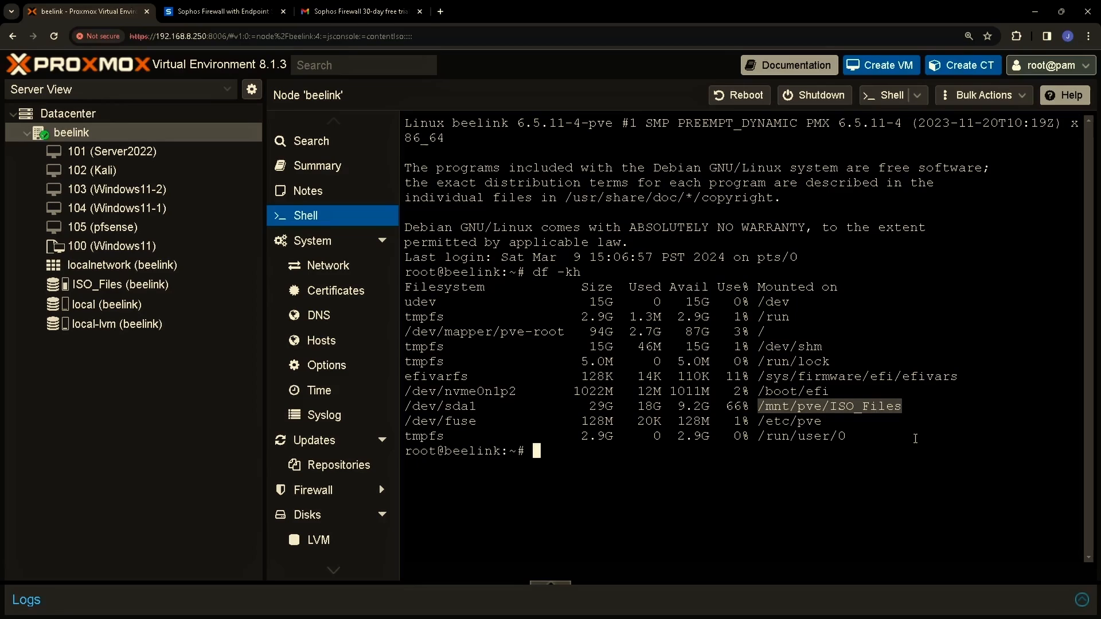
- Move into /mnt/pve/ISO_Files, create a qcow directory, and confirm it with ls
{"action": "type", "text": "cd /mn"}
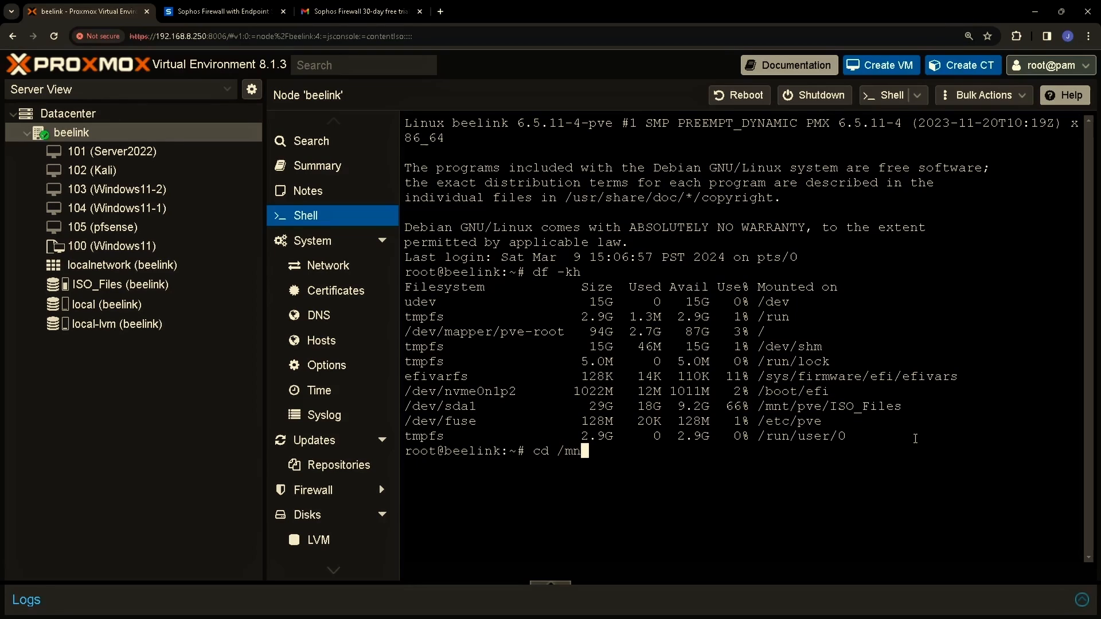
{"action": "type", "text": "t/pve/ISO_Files"}
{"action": "key", "text": "Return"}
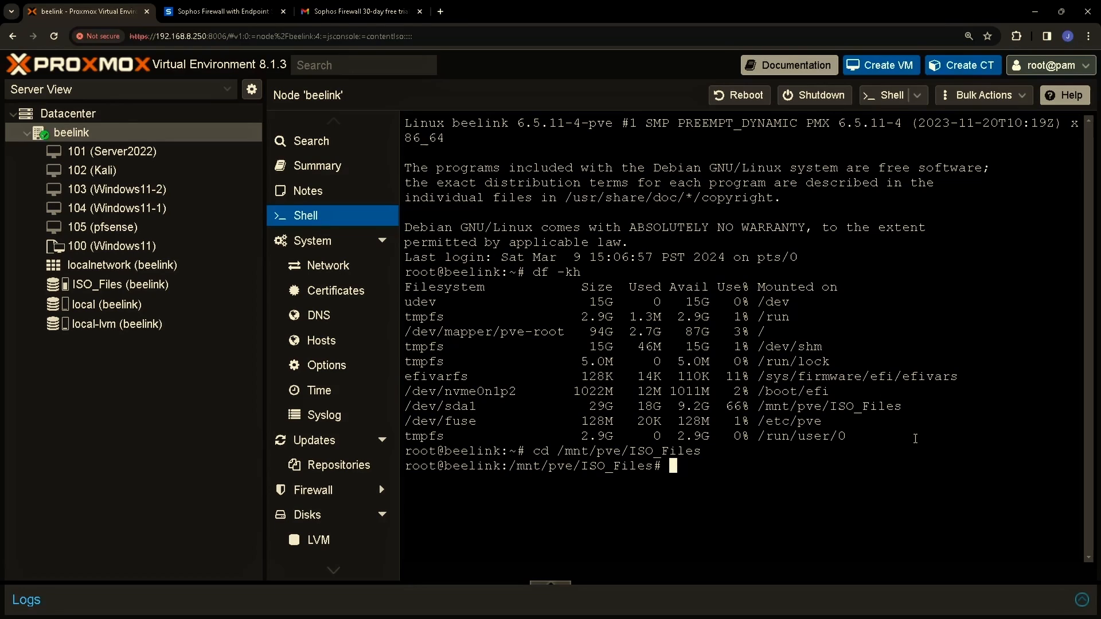
{"action": "type", "text": "ls"}
{"action": "key", "text": "Return"}
{"action": "type", "text": "m"}
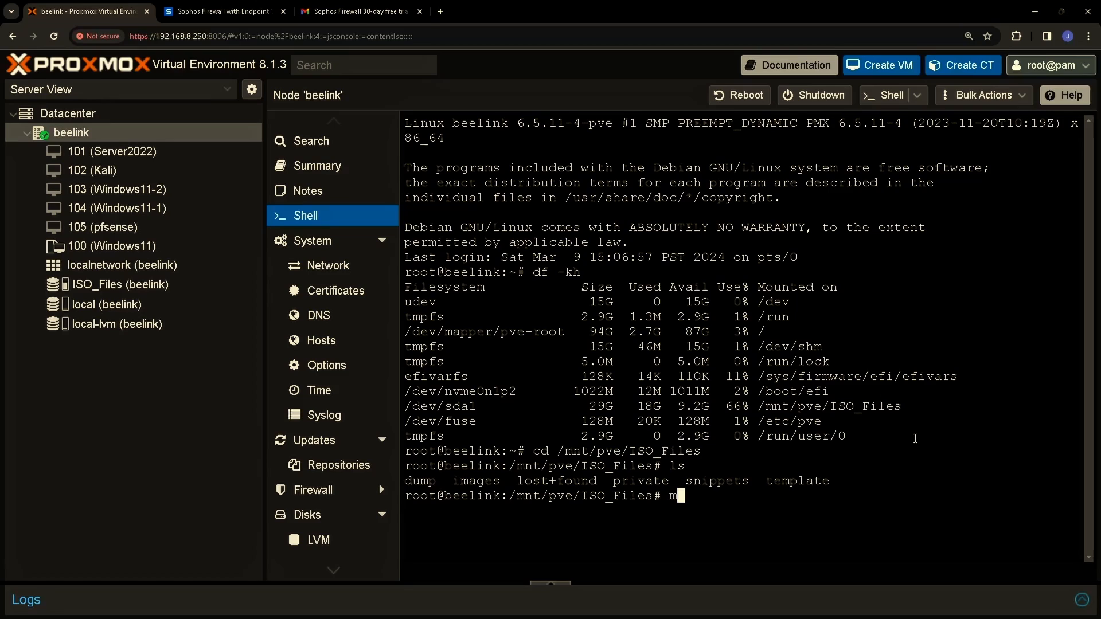
{"action": "type", "text": "kdir qcow"}
{"action": "key", "text": "Return"}
{"action": "type", "text": "ls"}
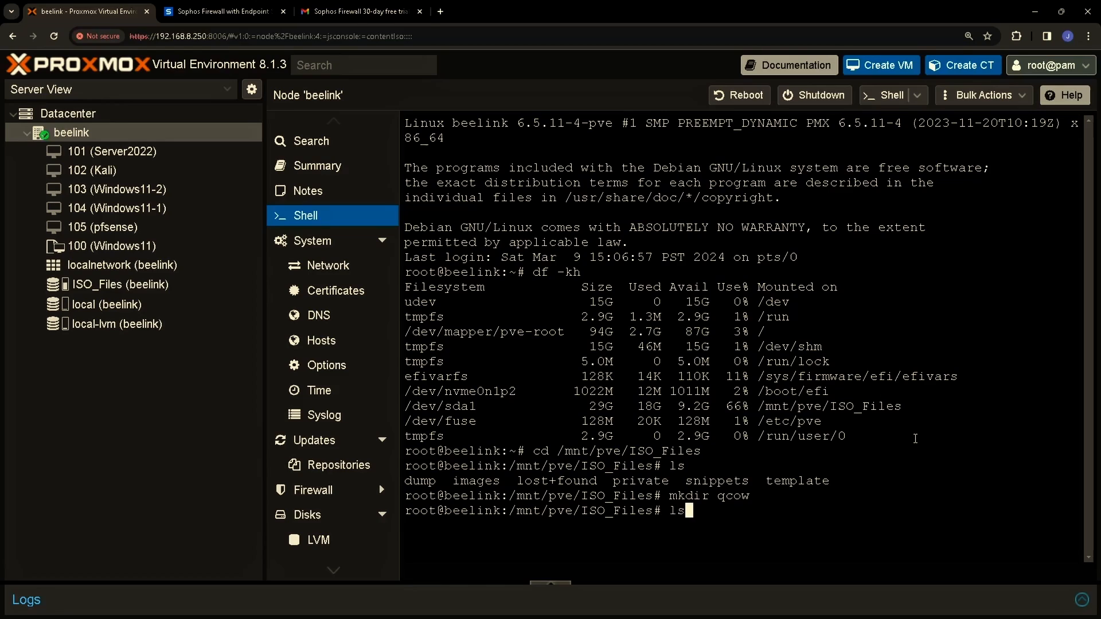
{"action": "key", "text": "Return"}
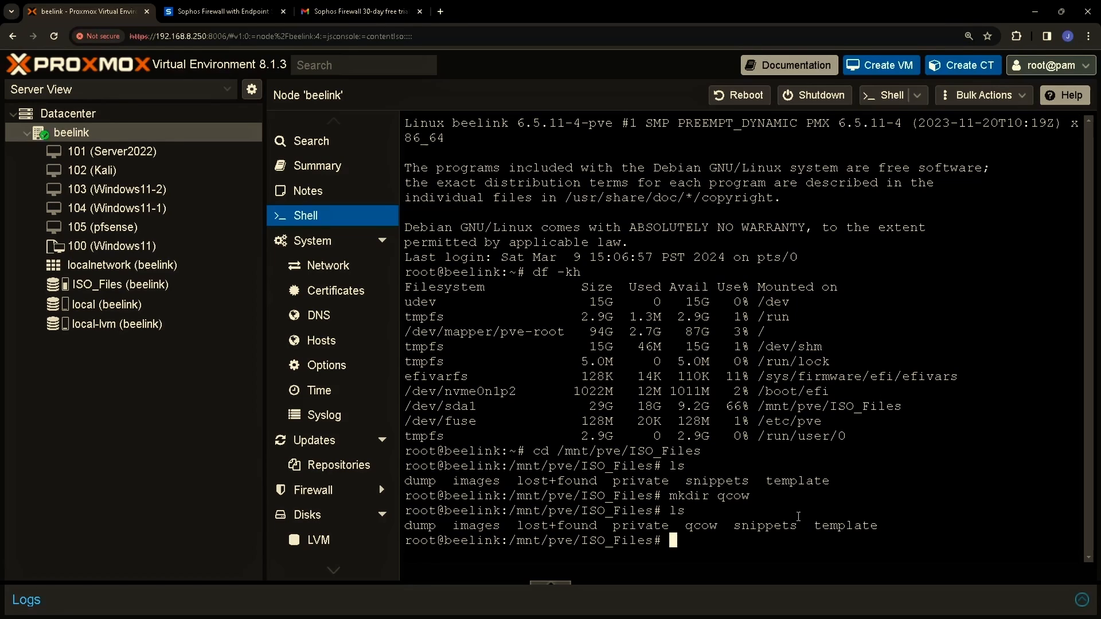
{"action": "left_click_drag", "start_coordinate": [686, 528], "coordinate": [720, 527]}
- Bring up the VI-20.0.0_GA.KVM-222 folder showing PRIMARY-DISK.qcow2 and AUXILIARY-DISK.qcow2
{"action": "key", "text": "alt+Tab"}
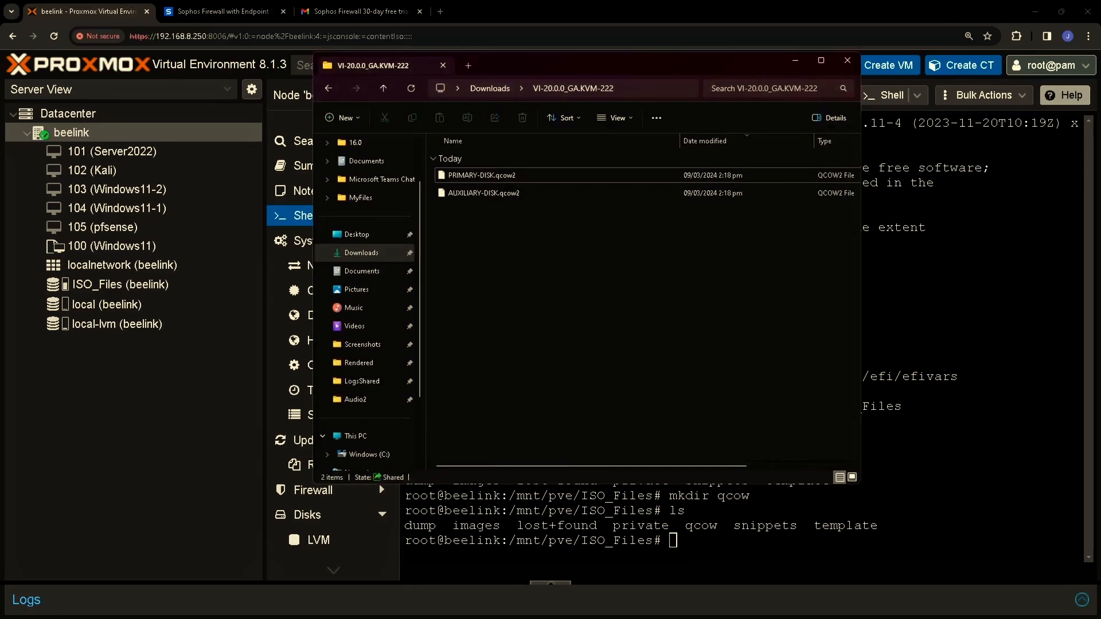
{"action": "left_click", "coordinate": [649, 89]}
{"action": "type", "text": "cmd"}
{"action": "left_click", "coordinate": [496, 113]}
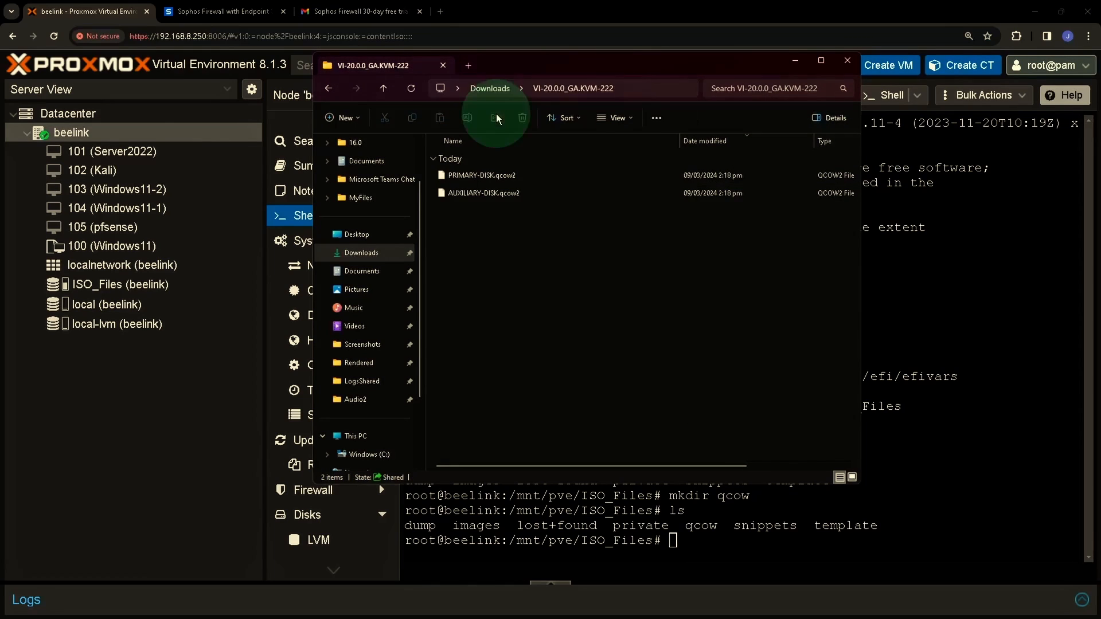
{"action": "left_click", "coordinate": [672, 328]}
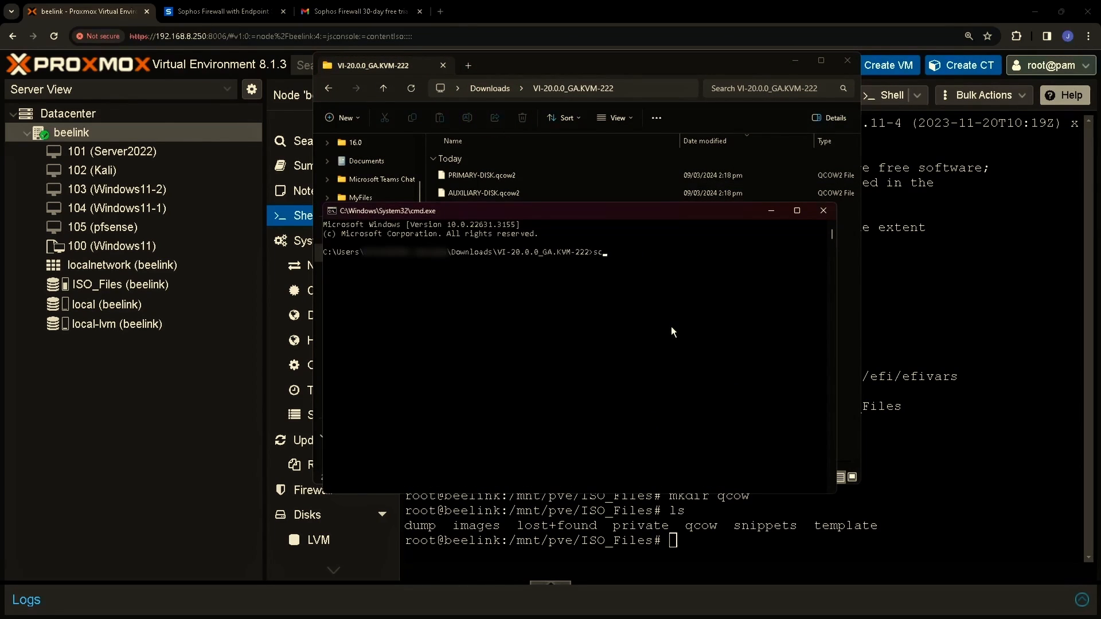
{"action": "type", "text": "scp"}
{"action": "type", "text": "*"}
{"action": "type", "text": "root@192.168.8.250:/mnt/pve/ISO"}
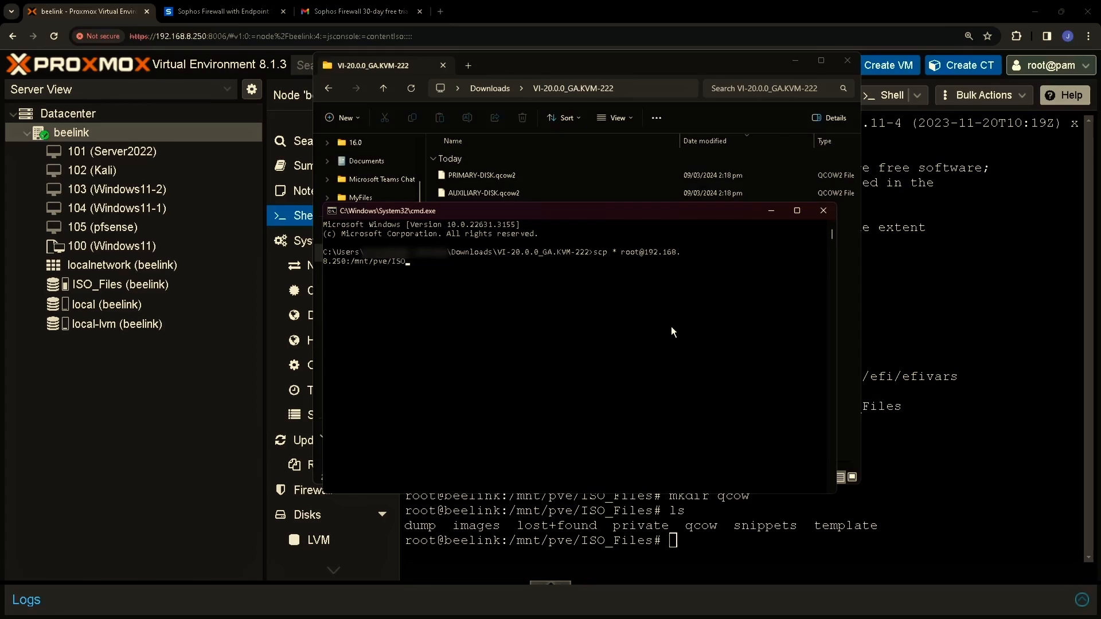
{"action": "type", "text": "_Files/qcow"}
{"action": "key", "text": "Return"}
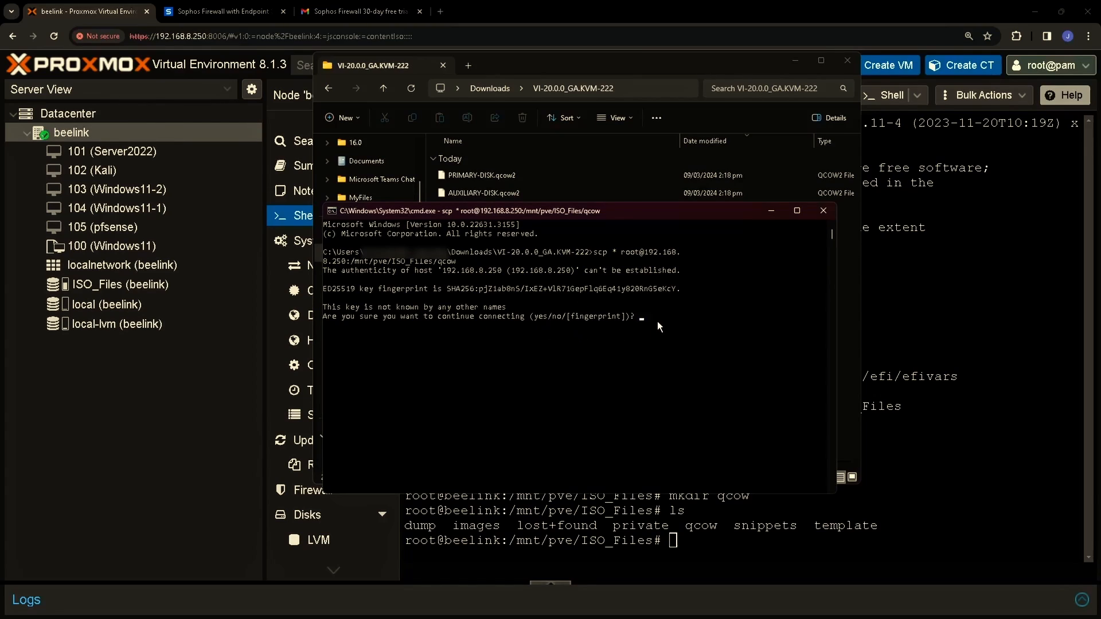
- Accept the Proxmox host key with 'yes' and enter the root password to finish copying both disks
{"action": "key", "text": "Return"}
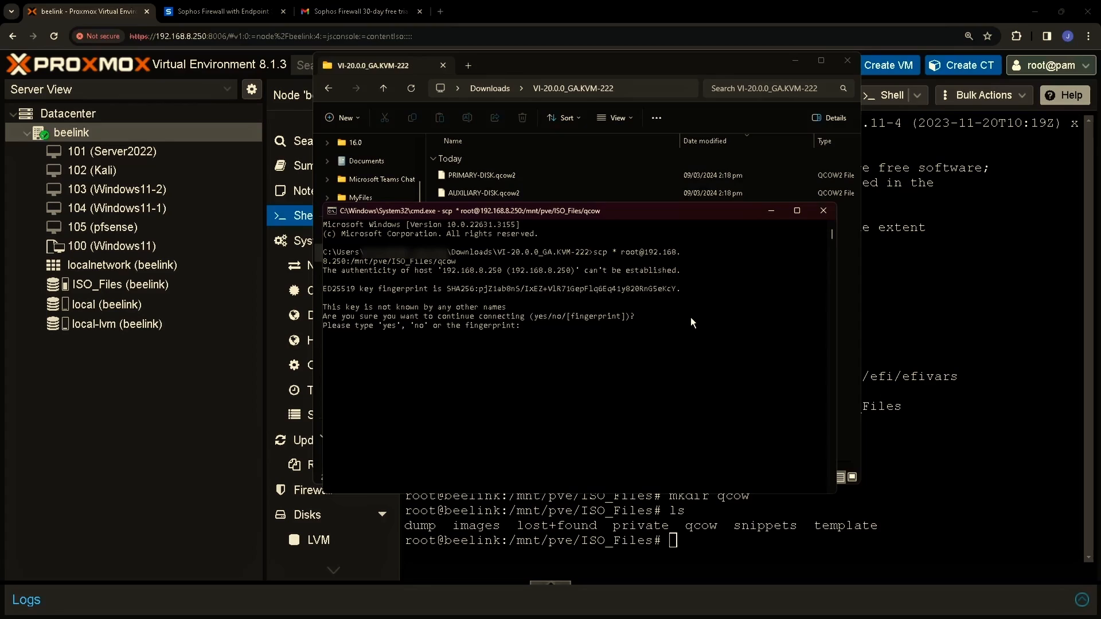
{"action": "type", "text": "yes"}
{"action": "key", "text": "Return"}
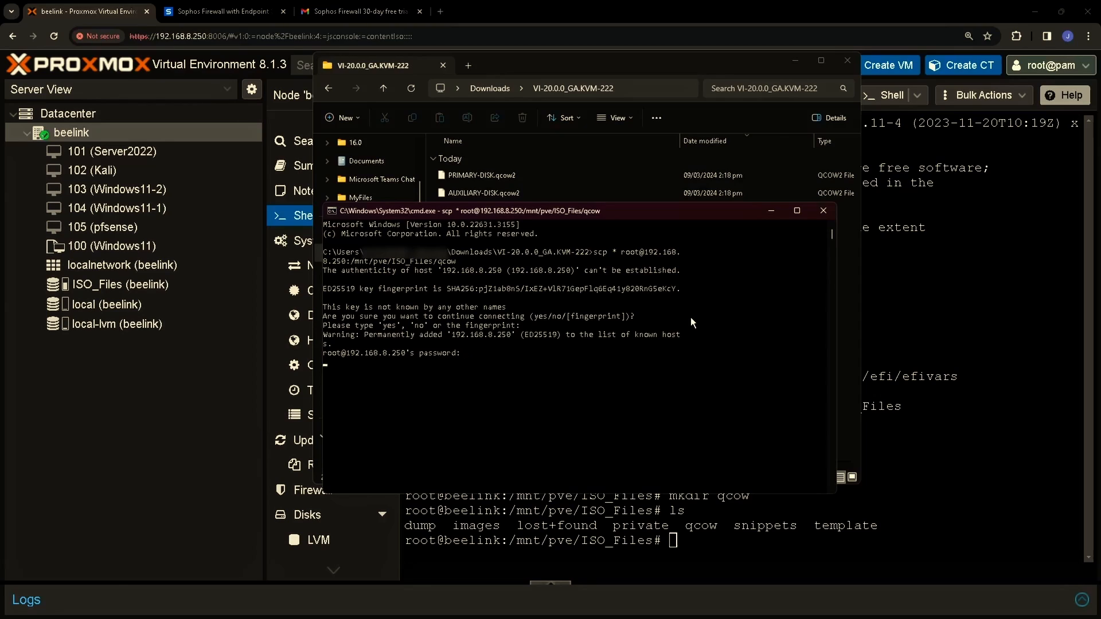
{"action": "key", "text": "Return"}
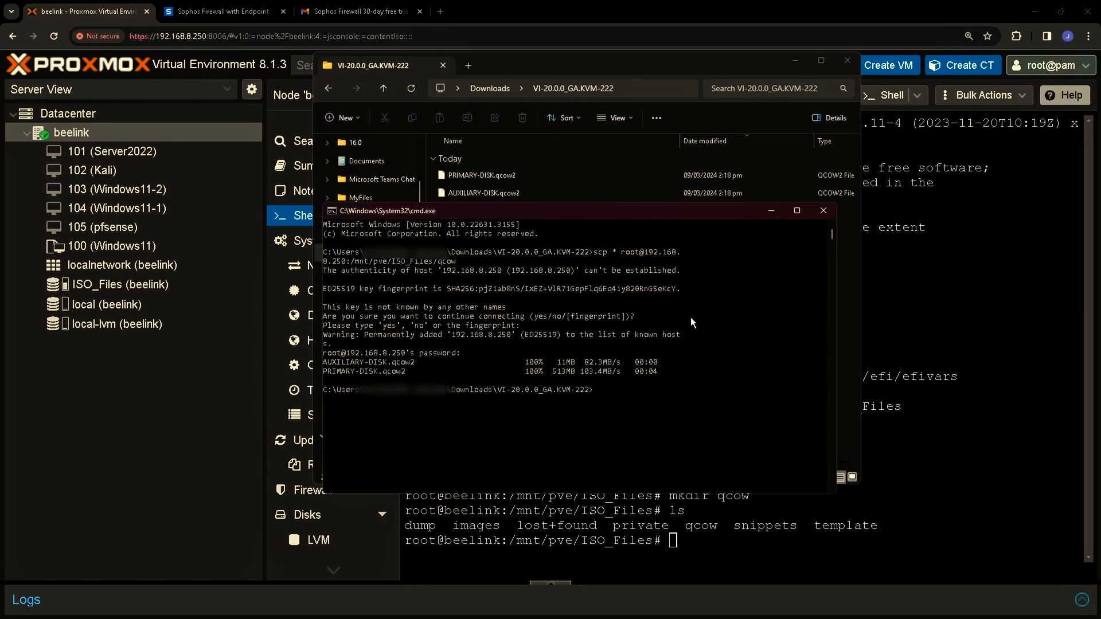
{"action": "left_click", "coordinate": [960, 473]}
- In the qcow directory, list AUXILIARY-DISK.qcow2 and PRIMARY-DISK.qcow2 and copy their names
{"action": "type", "text": "cd "}
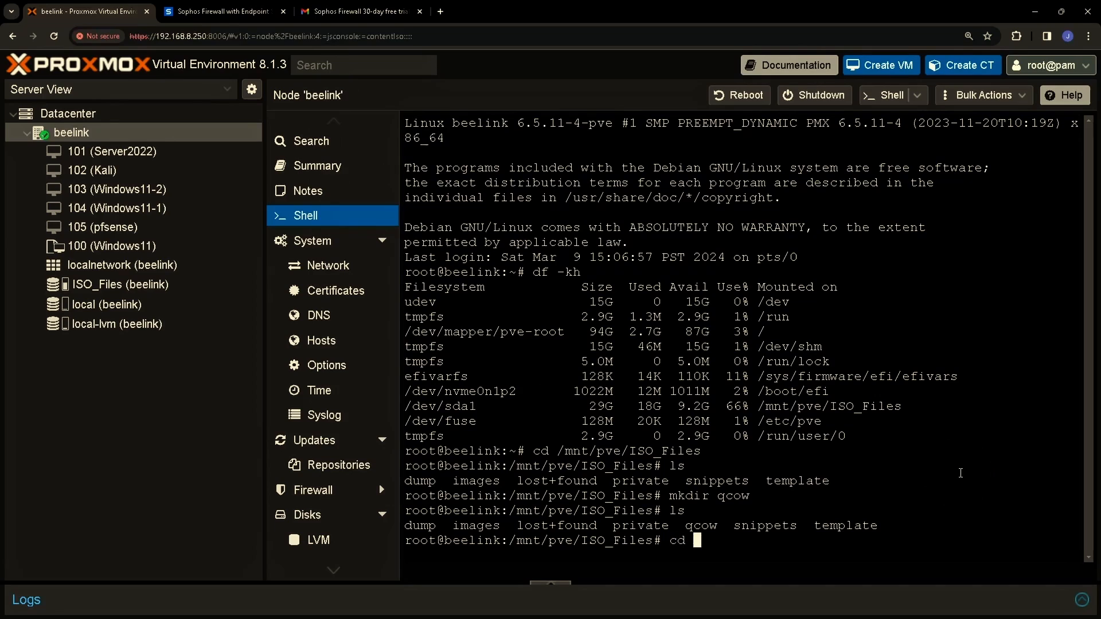
{"action": "type", "text": "qcow"}
{"action": "key", "text": "Return"}
{"action": "type", "text": "ls"}
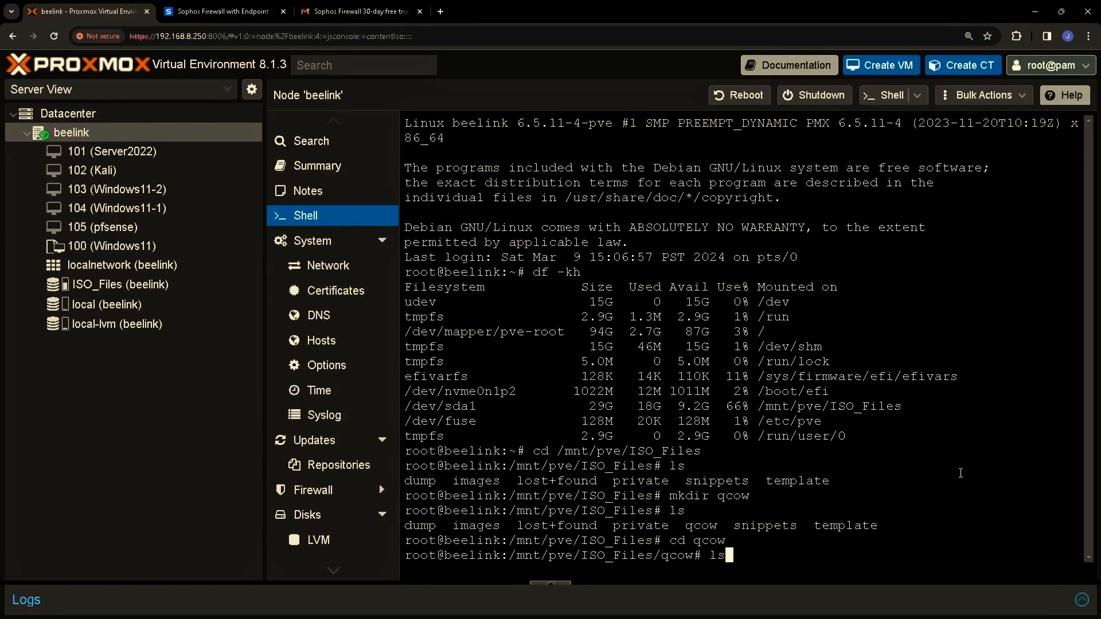
{"action": "key", "text": "Return"}
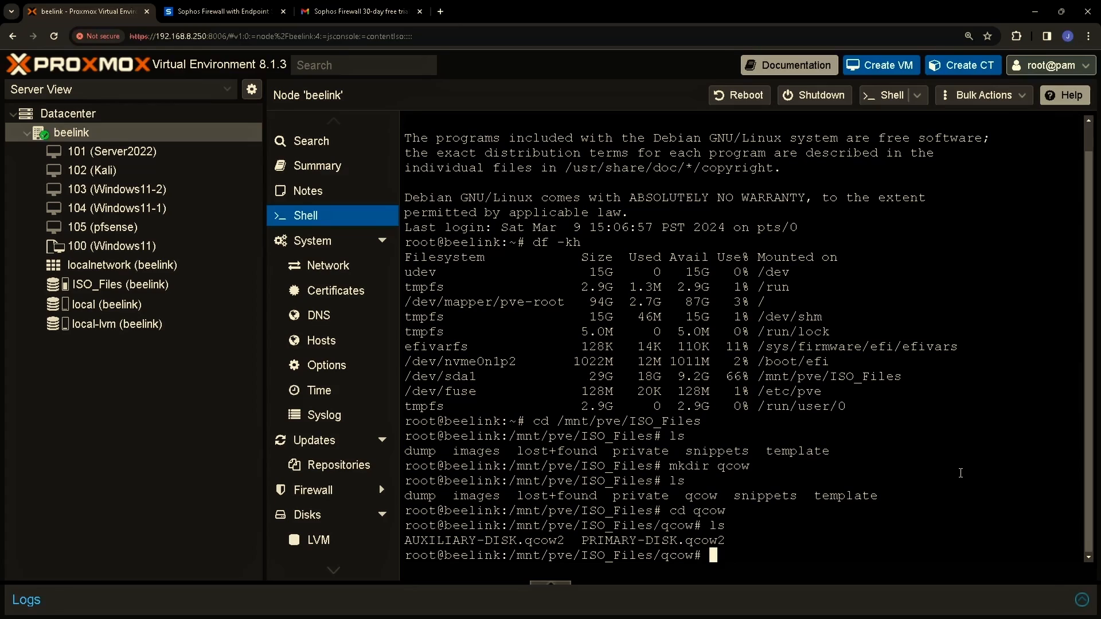
{"action": "left_click_drag", "start_coordinate": [412, 542], "coordinate": [753, 535]}
{"action": "key", "text": "Insert"}
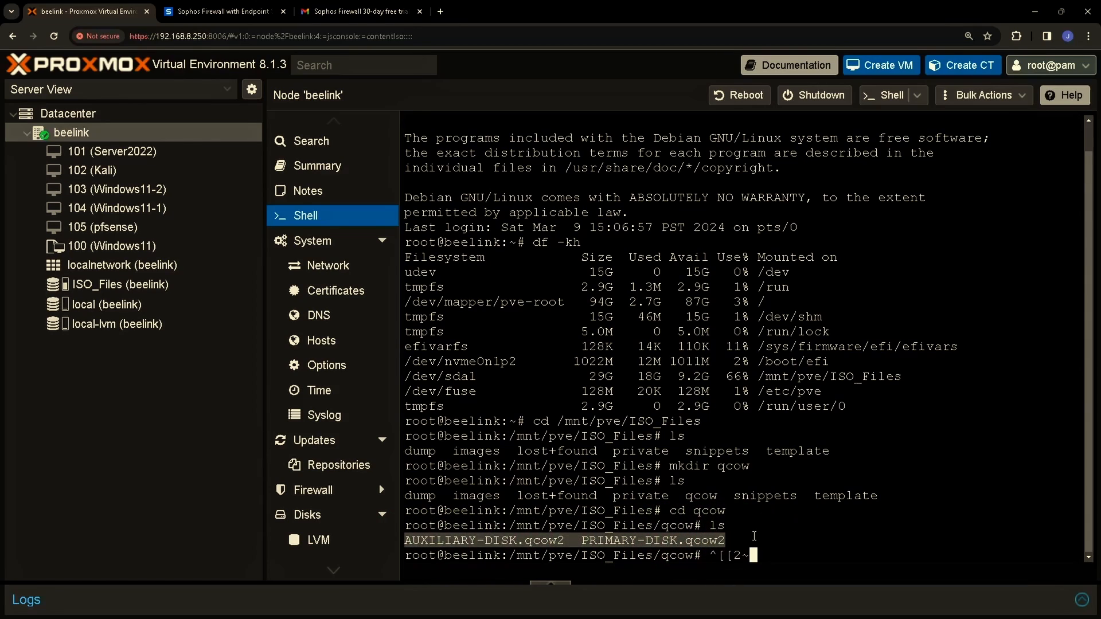
{"action": "left_click", "coordinate": [888, 66]}
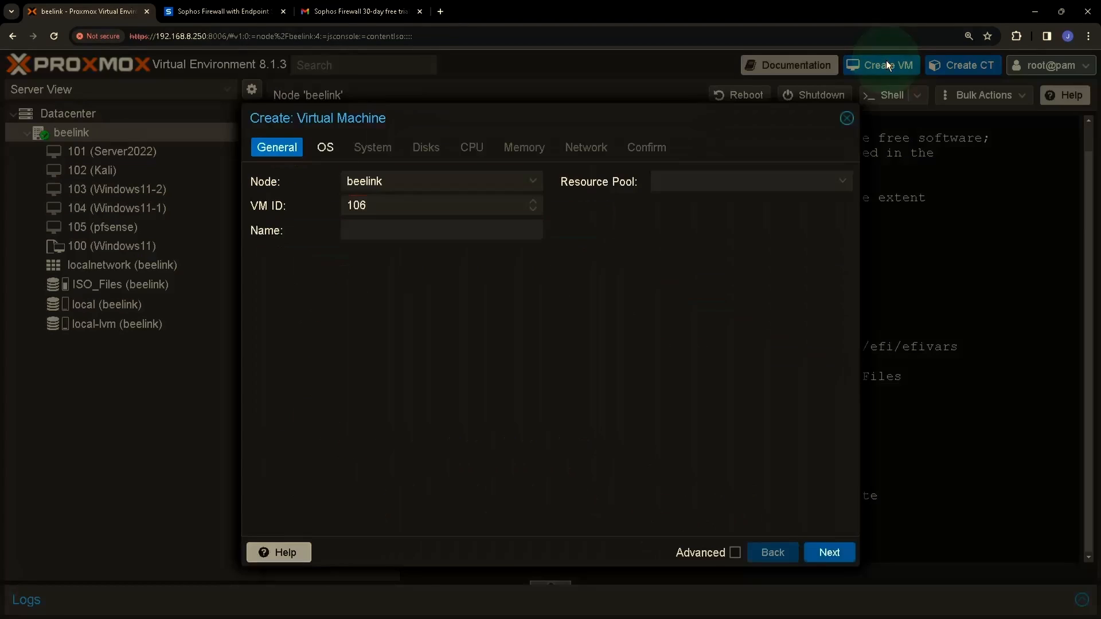
- Name the new VM SophosFW and set it to use no installation media
{"action": "left_click", "coordinate": [364, 229]}
{"action": "type", "text": "So"}
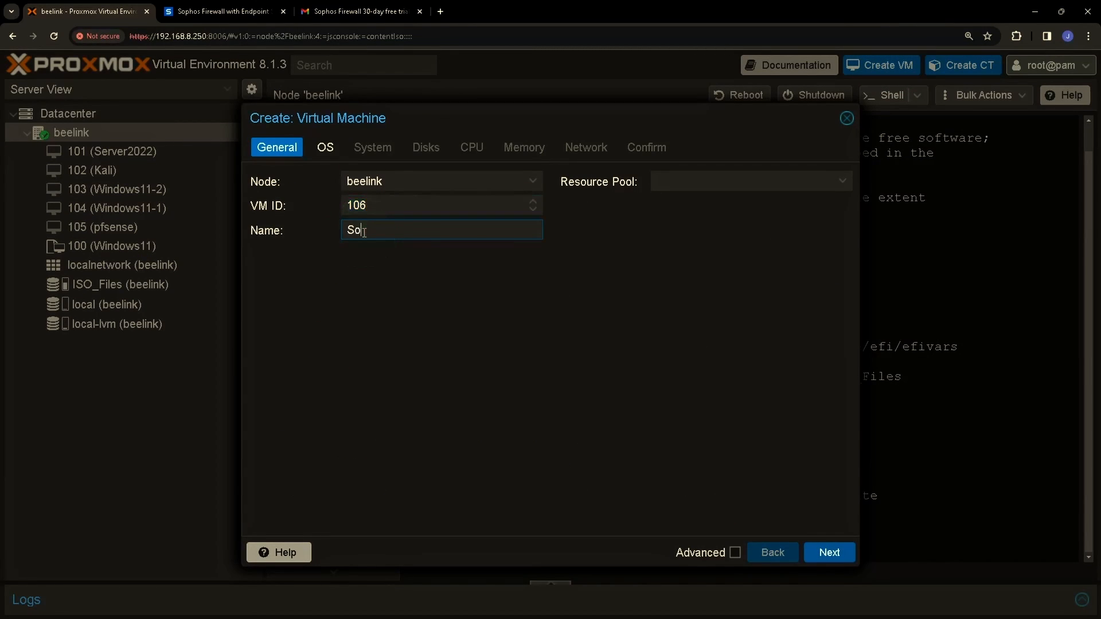
{"action": "type", "text": "phosFW"}
{"action": "left_click", "coordinate": [832, 554]}
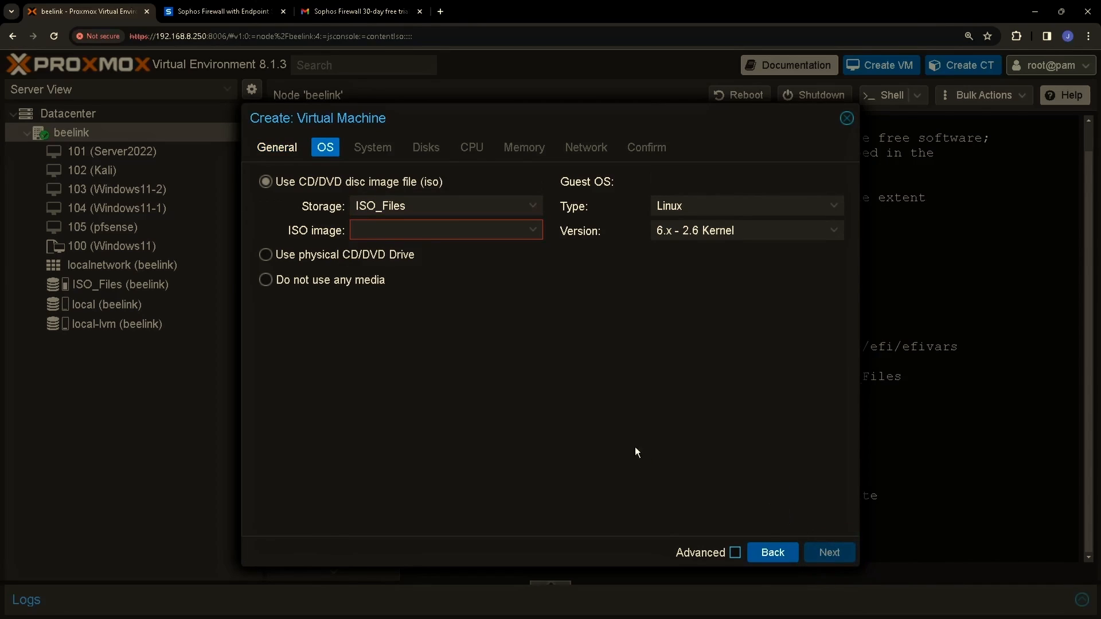
{"action": "left_click", "coordinate": [266, 281]}
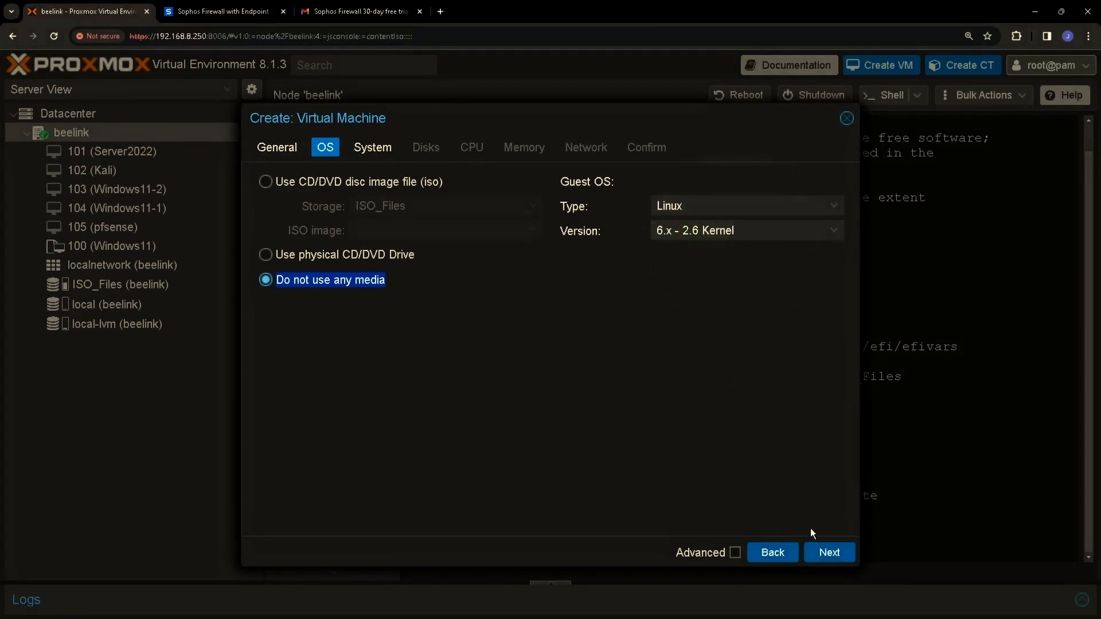
{"action": "left_click", "coordinate": [823, 553]}
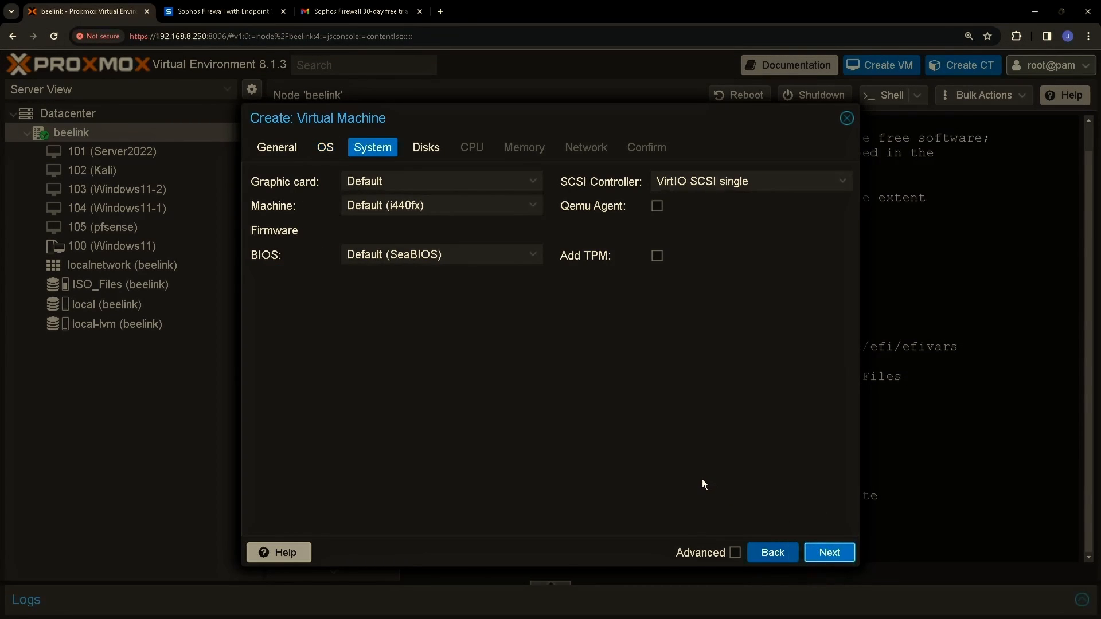
- Keep the default system and disk settings and give the VM 4 cores of CPU type host
{"action": "left_click", "coordinate": [829, 551]}
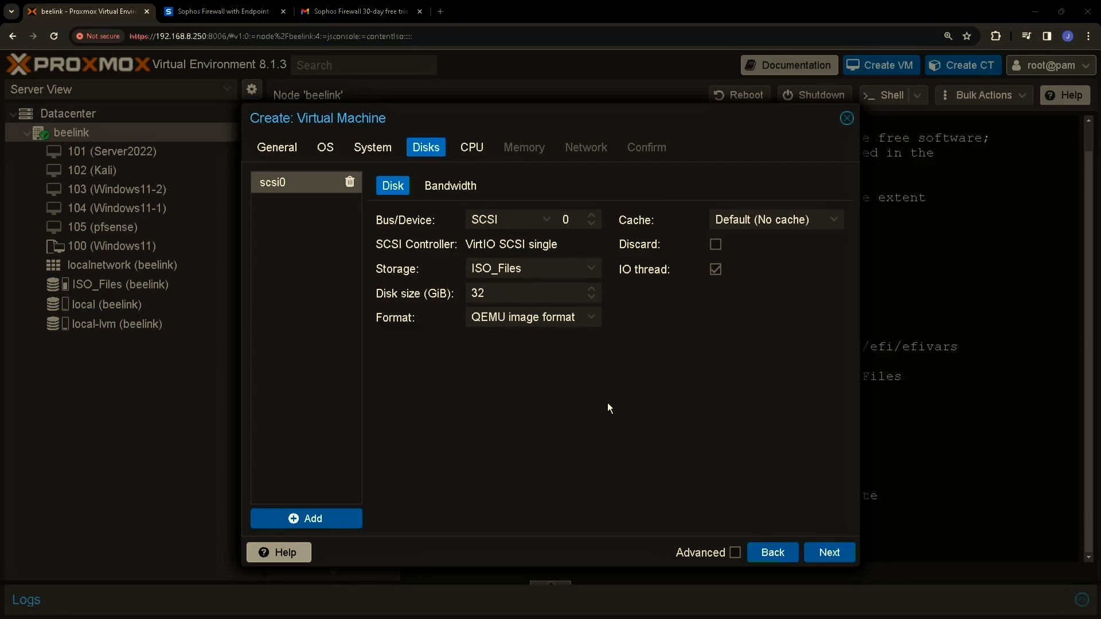
{"action": "left_click", "coordinate": [829, 552]}
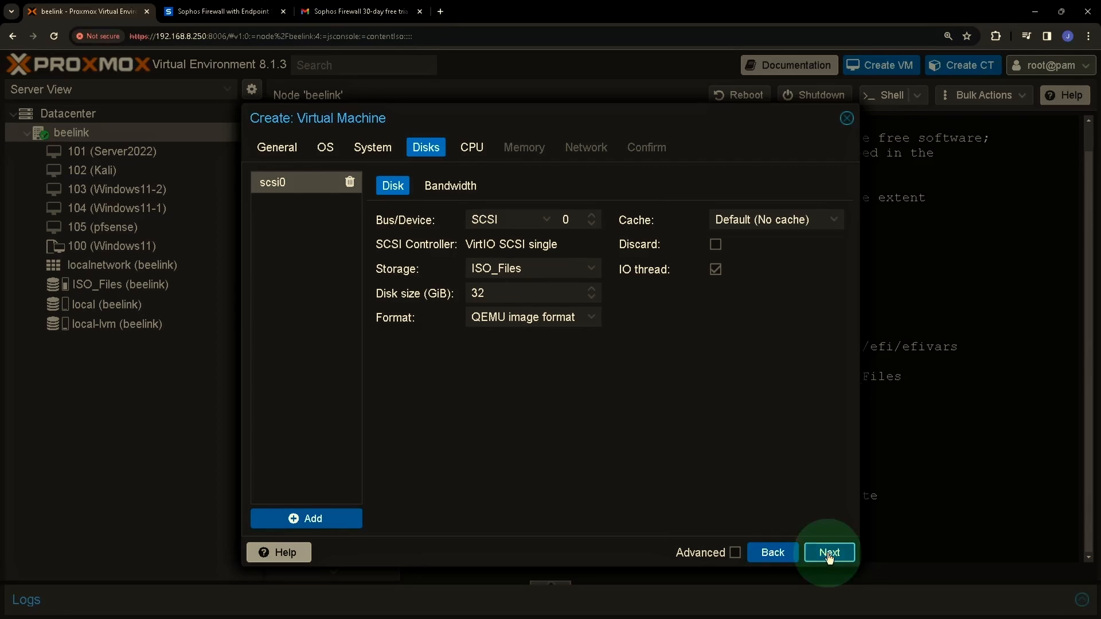
{"action": "double_click", "coordinate": [407, 206]}
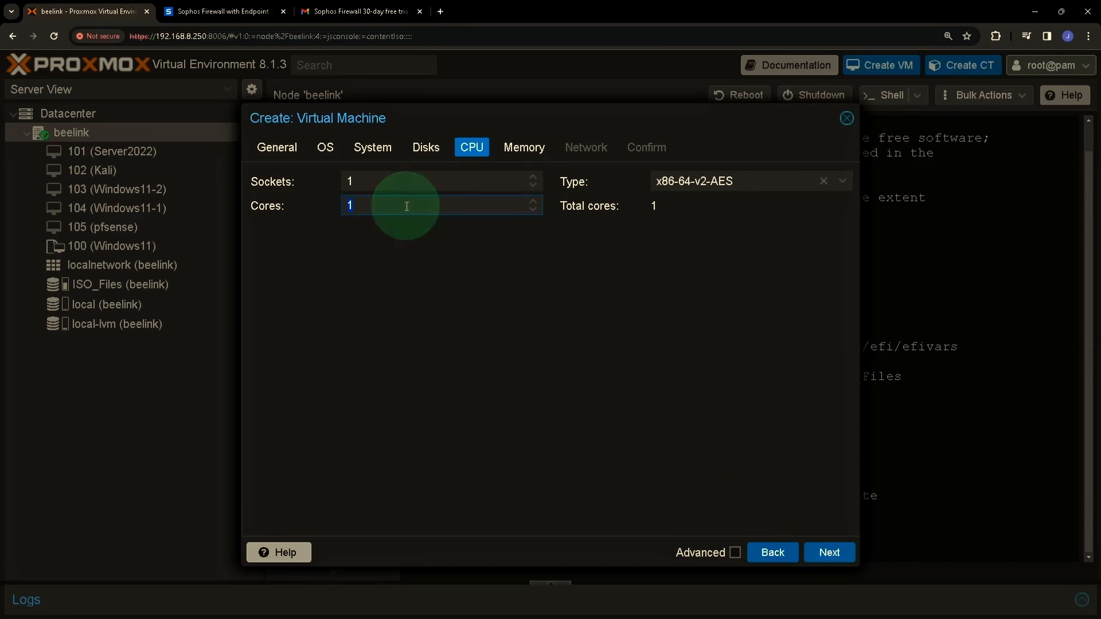
{"action": "type", "text": "4"}
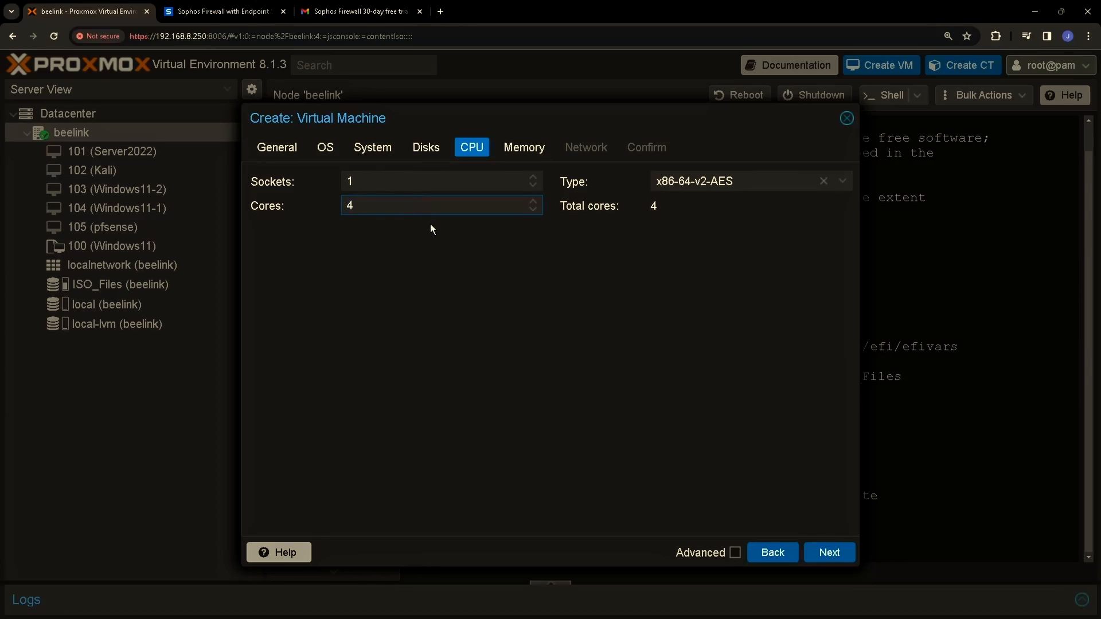
{"action": "left_click", "coordinate": [742, 180]}
{"action": "type", "text": "host"}
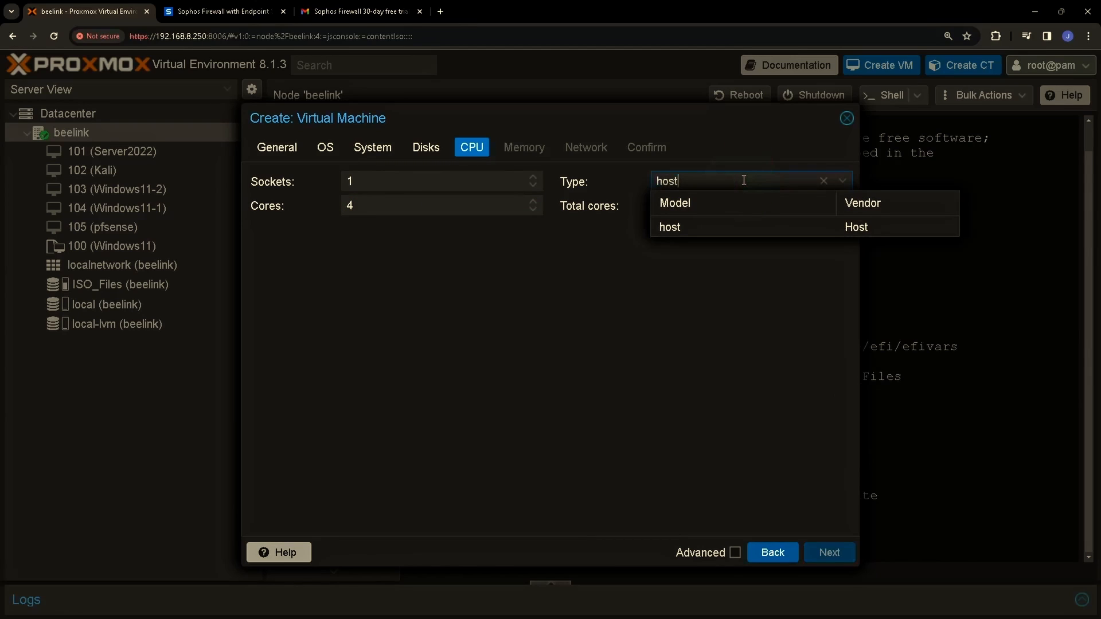
{"action": "left_click", "coordinate": [672, 225]}
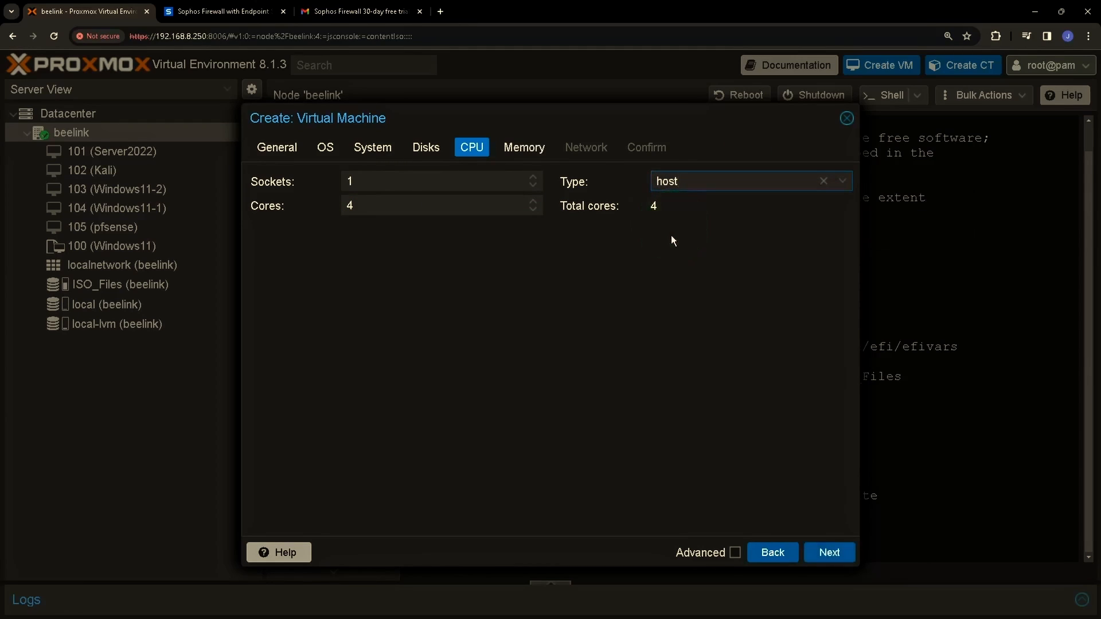
{"action": "left_click", "coordinate": [821, 551]}
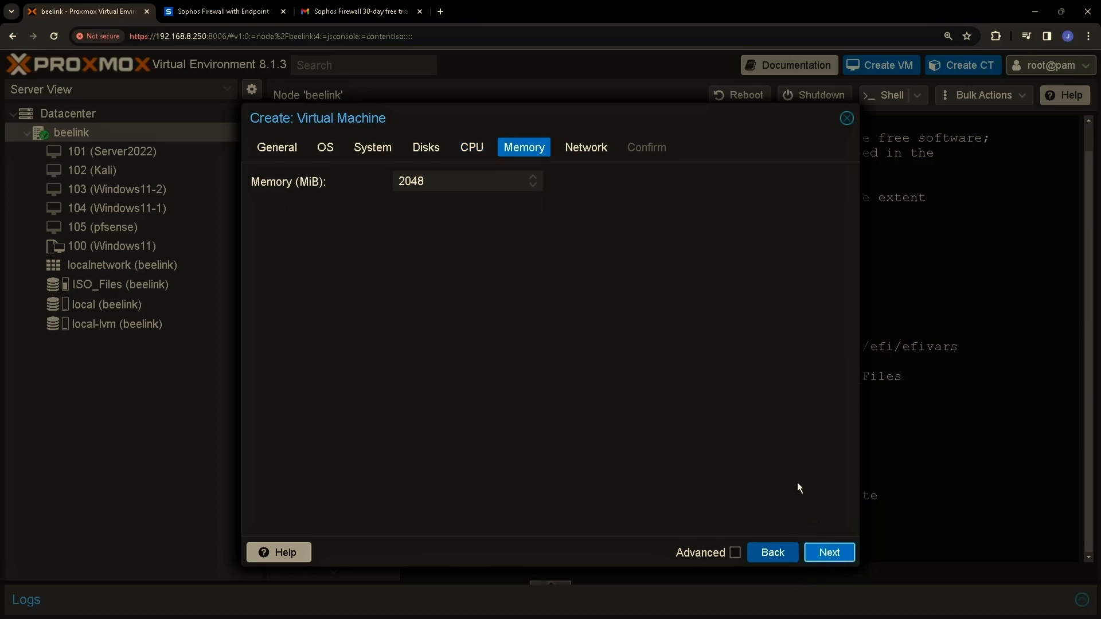
- Set memory to 8192 MiB, keep the network defaults, and create VM 106
{"action": "left_click", "coordinate": [445, 178]}
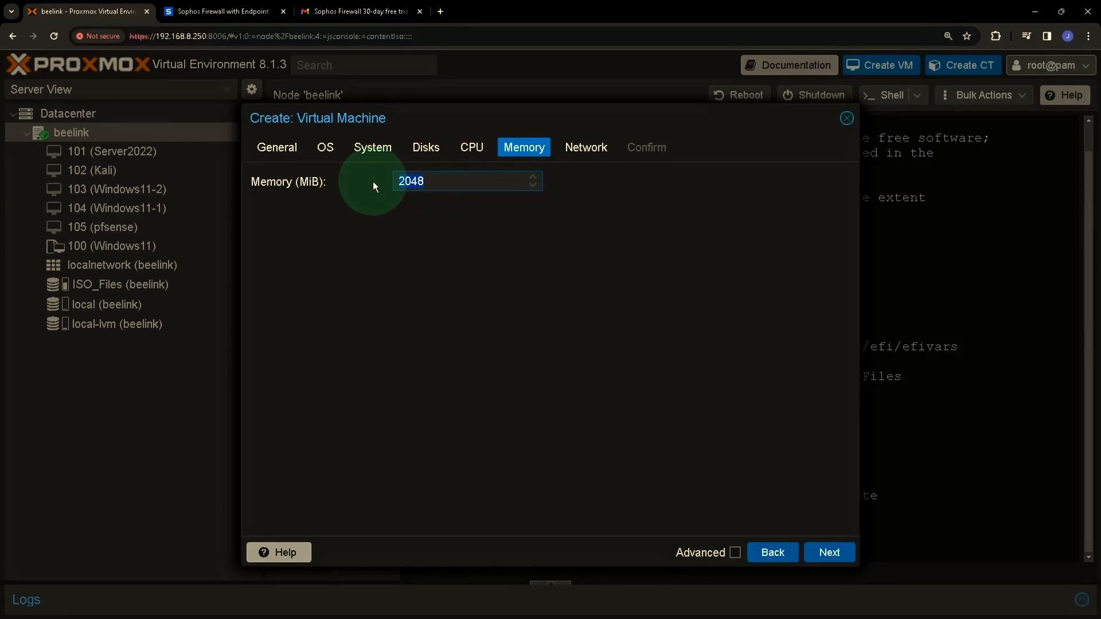
{"action": "key", "text": "ctrl+a"}
{"action": "type", "text": "8192"}
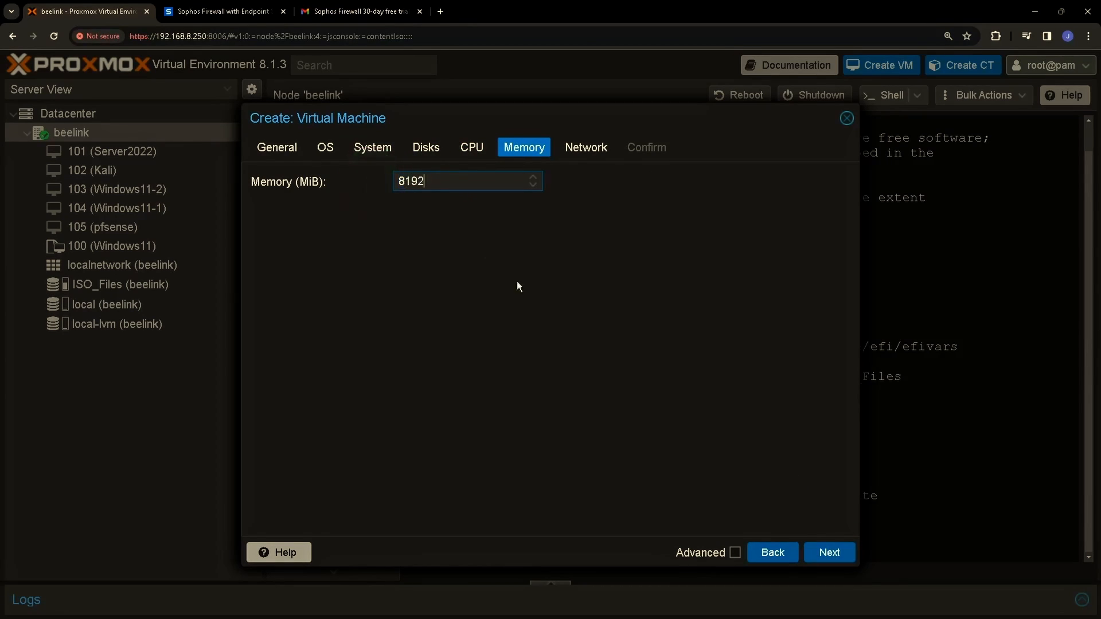
{"action": "left_click", "coordinate": [832, 553]}
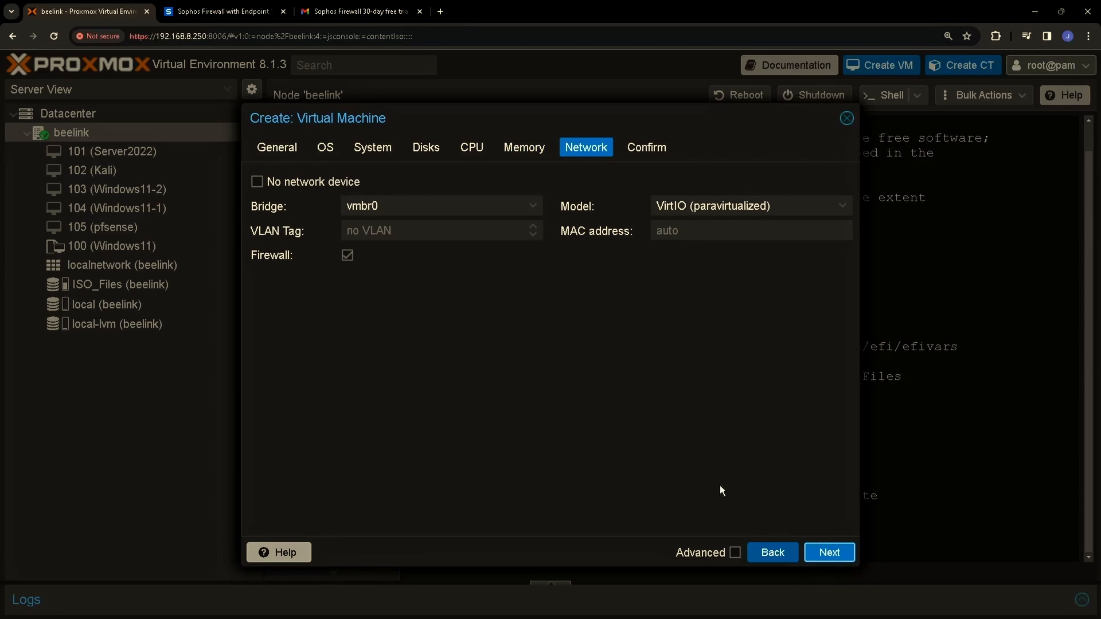
{"action": "left_click", "coordinate": [836, 553]}
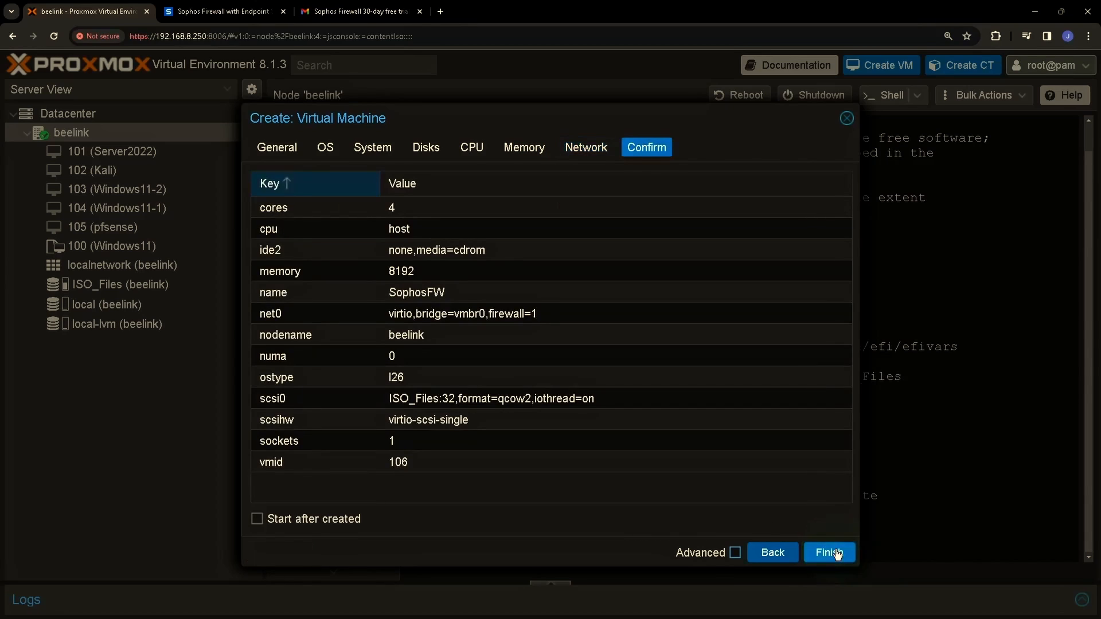
{"action": "left_click", "coordinate": [836, 553]}
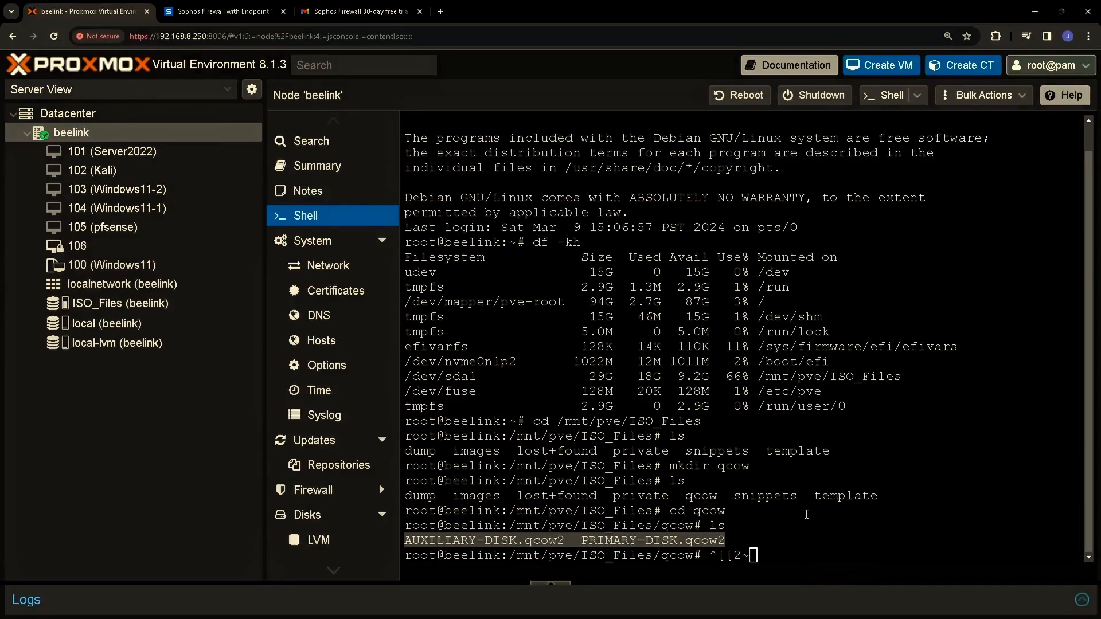
- Detach hard disk scsi0 from VM 106's hardware list
{"action": "left_click", "coordinate": [98, 246]}
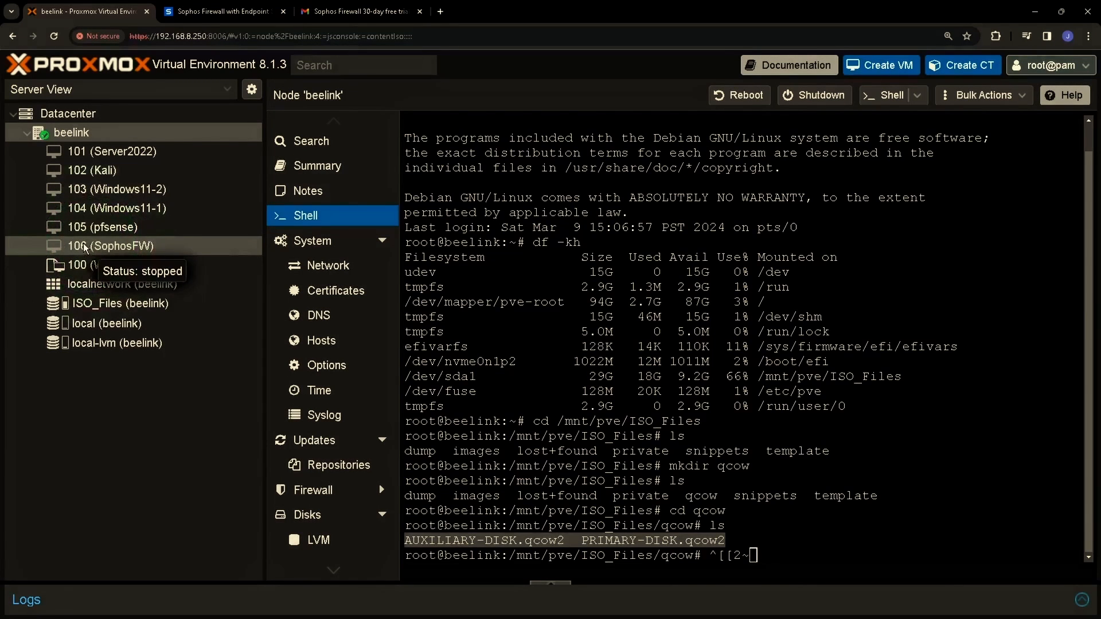
{"action": "left_click", "coordinate": [128, 247]}
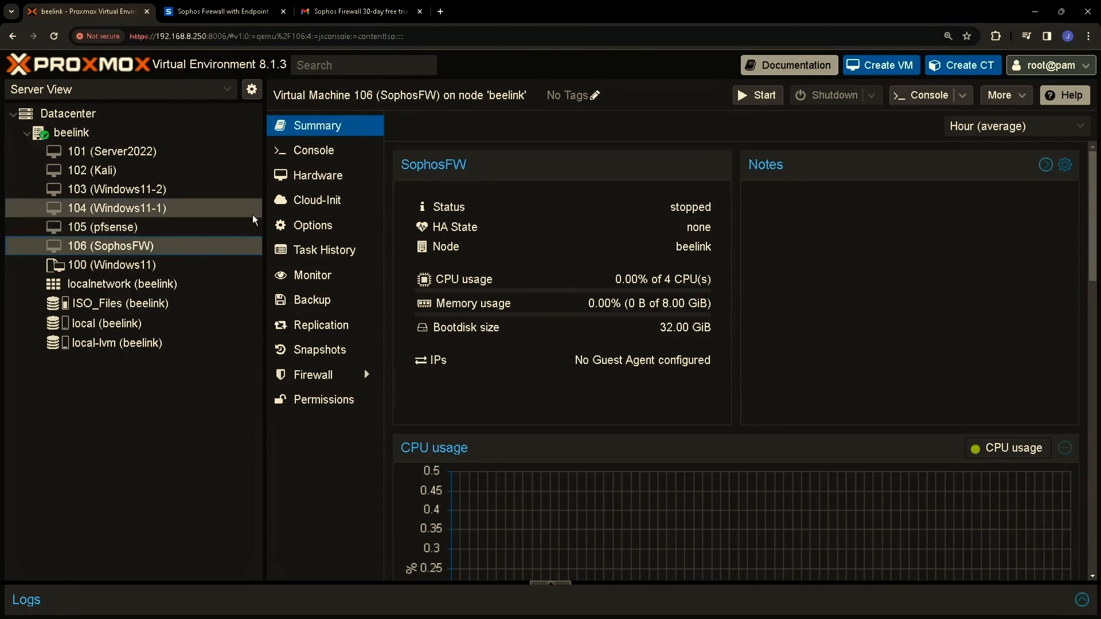
{"action": "left_click", "coordinate": [334, 181]}
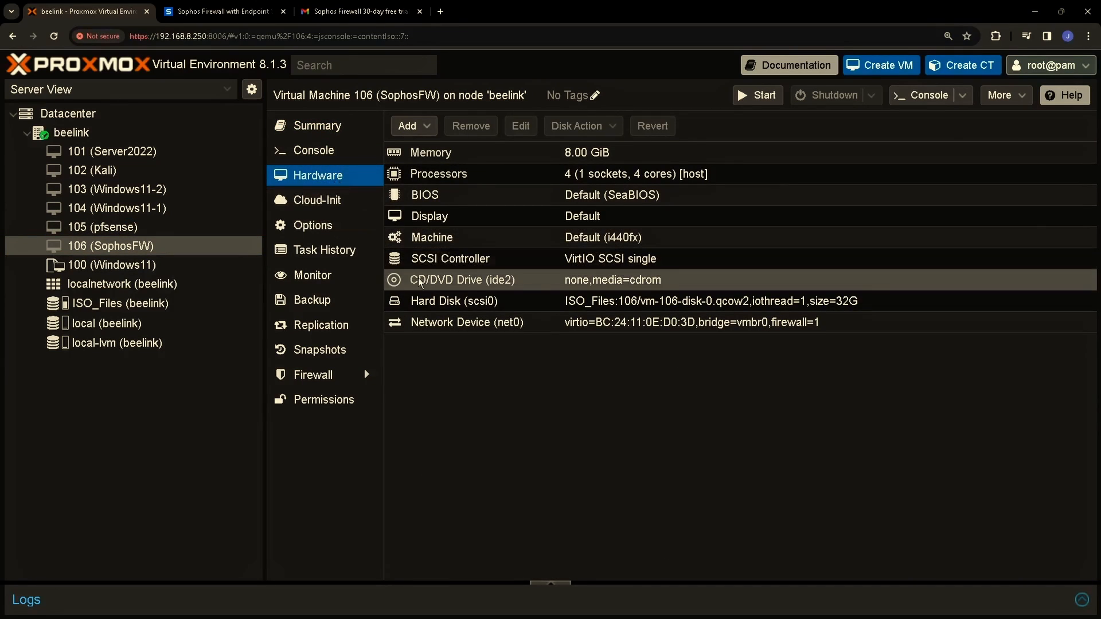
{"action": "left_click", "coordinate": [447, 303]}
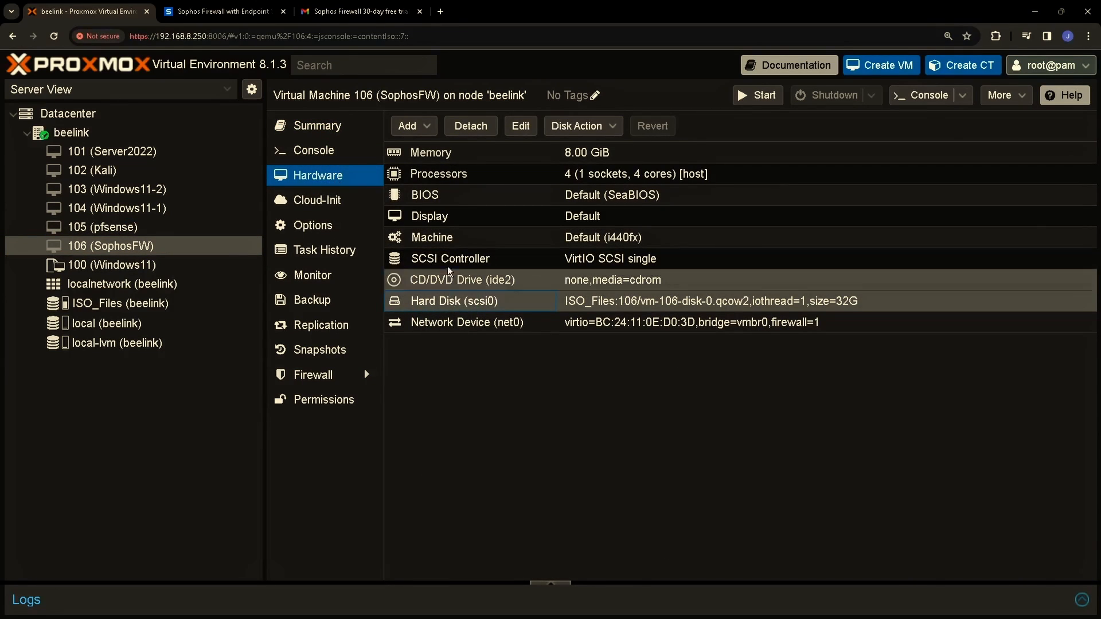
{"action": "left_click", "coordinate": [474, 129]}
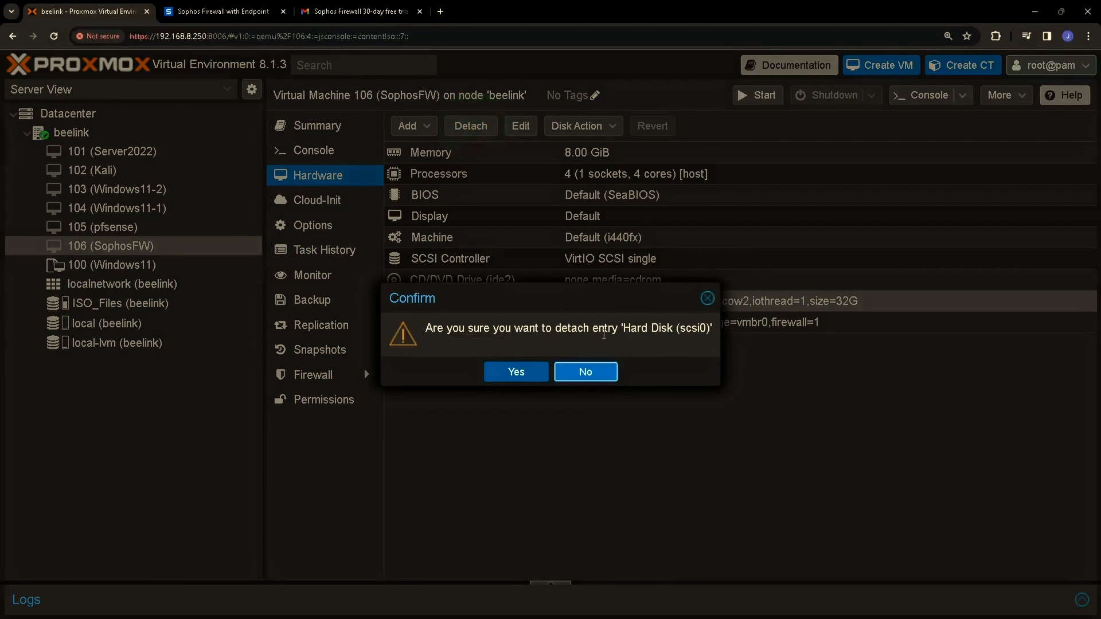
{"action": "left_click", "coordinate": [515, 374]}
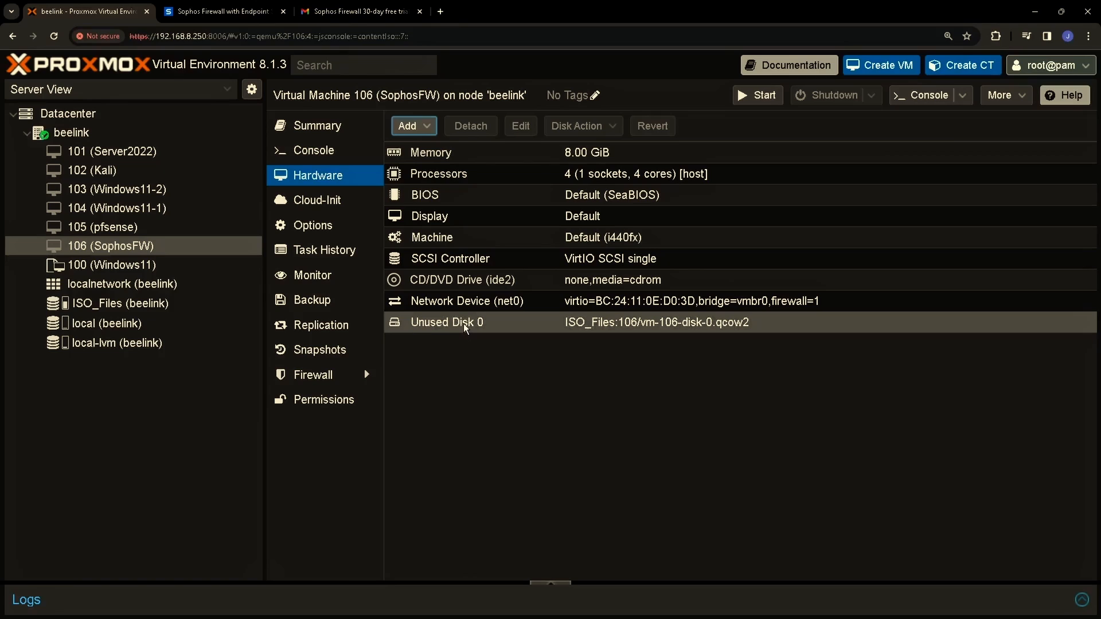
- Permanently remove the resulting Unused Disk 0, then return to the beelink node
{"action": "left_click", "coordinate": [465, 326]}
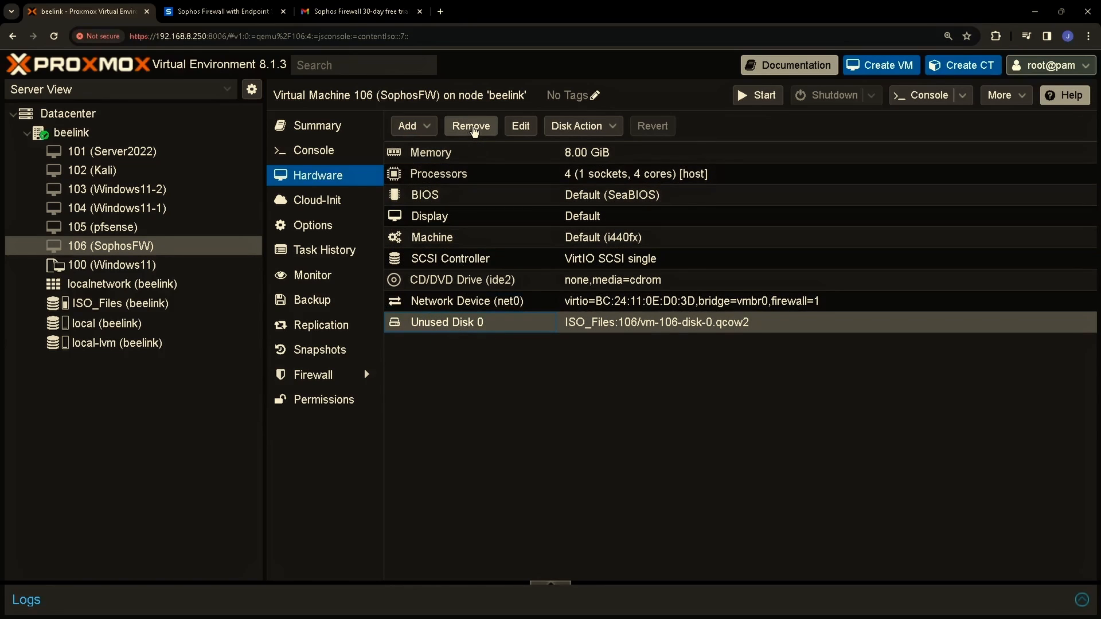
{"action": "left_click", "coordinate": [472, 132]}
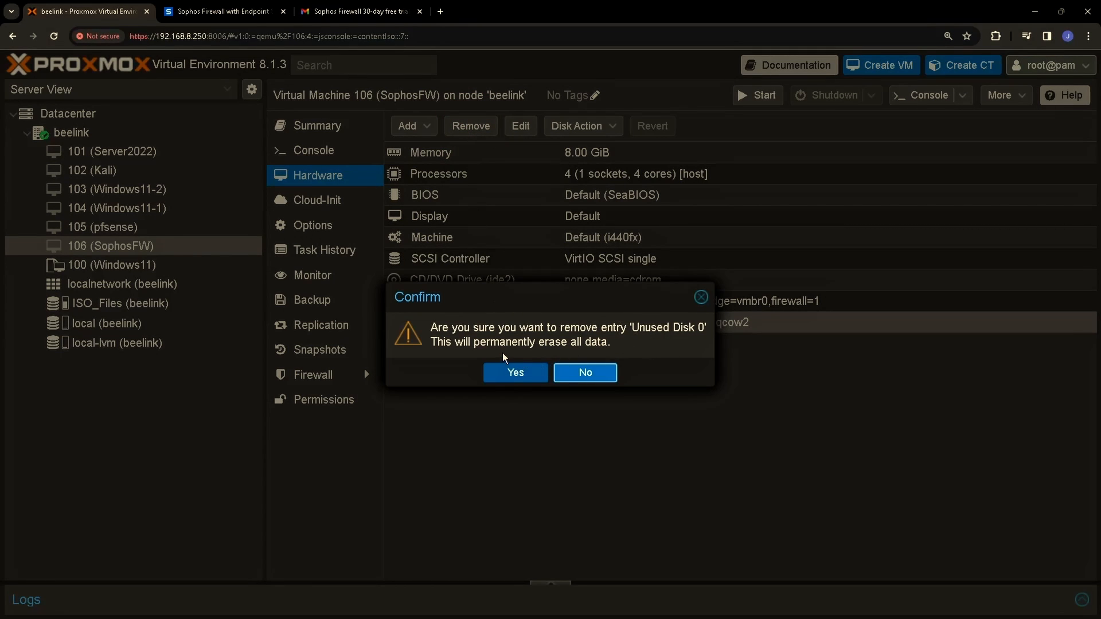
{"action": "left_click", "coordinate": [515, 374]}
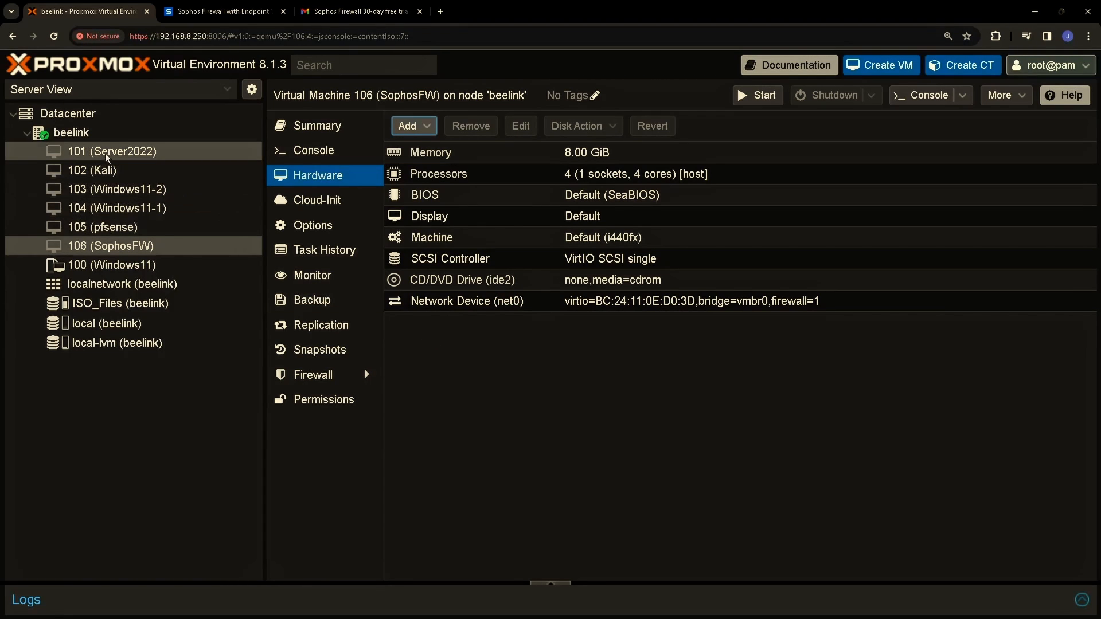
{"action": "left_click", "coordinate": [100, 132]}
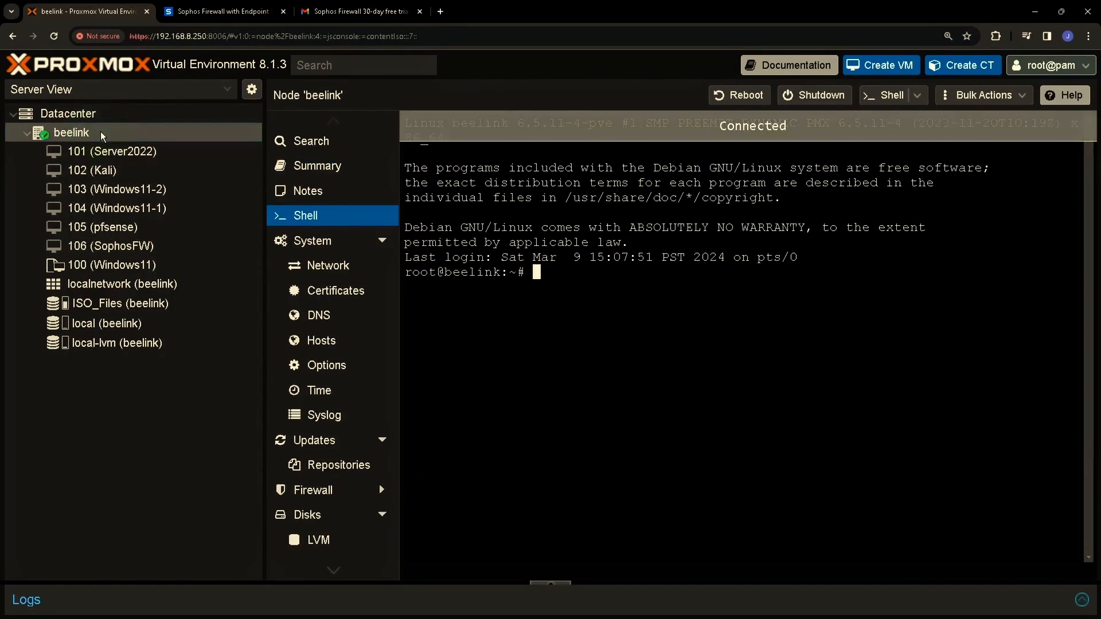
- Check the node's disk usage with df -kh in the beelink shell
{"action": "left_click", "coordinate": [348, 221]}
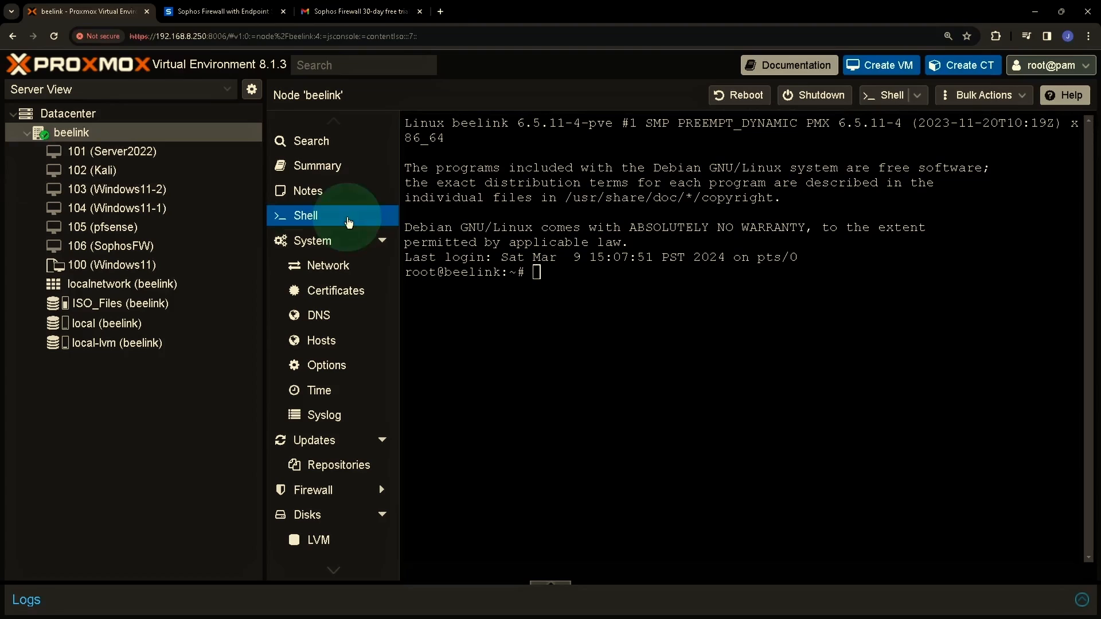
{"action": "left_click", "coordinate": [593, 289]}
{"action": "type", "text": "df -"}
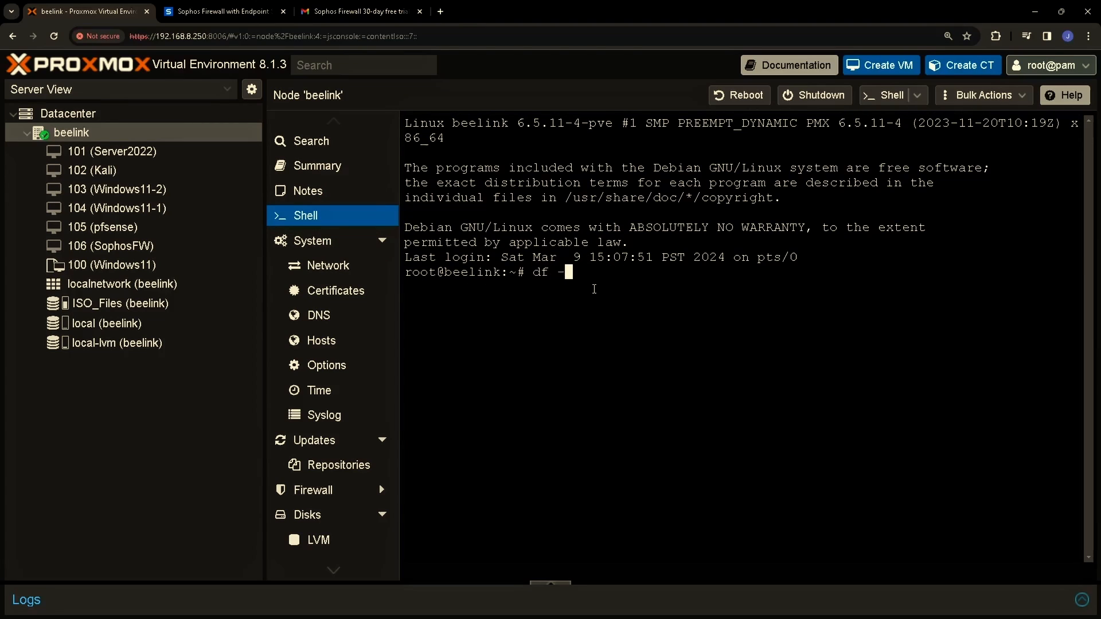
{"action": "type", "text": "kh"}
{"action": "key", "text": "Return"}
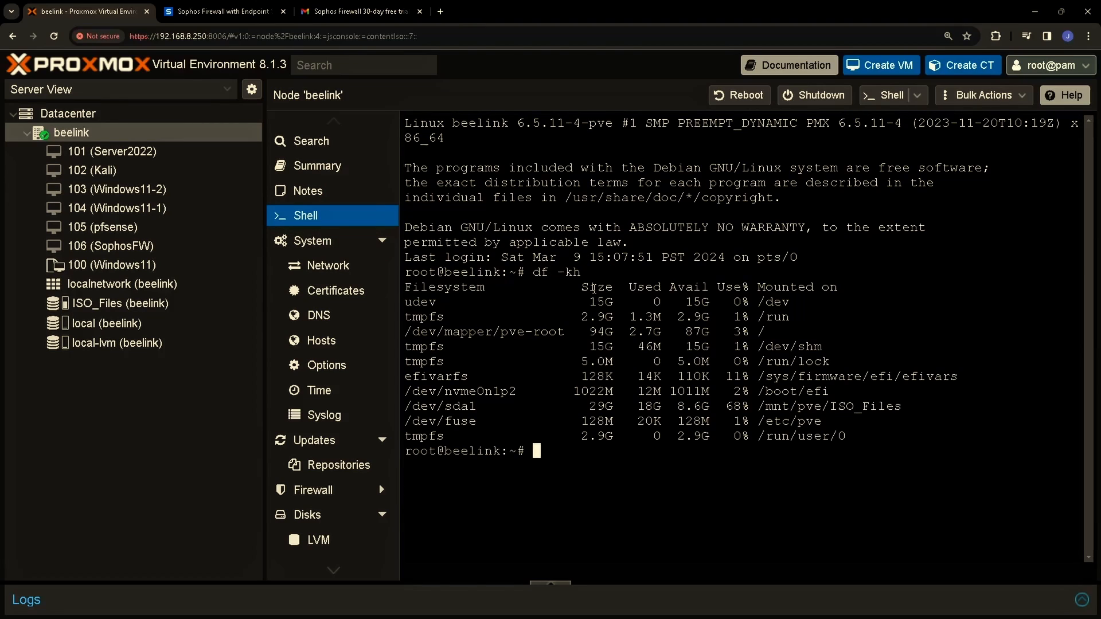
- Change into /mnt/pve/ISO_Files and list its contents
{"action": "left_click_drag", "start_coordinate": [757, 406], "coordinate": [901, 406]}
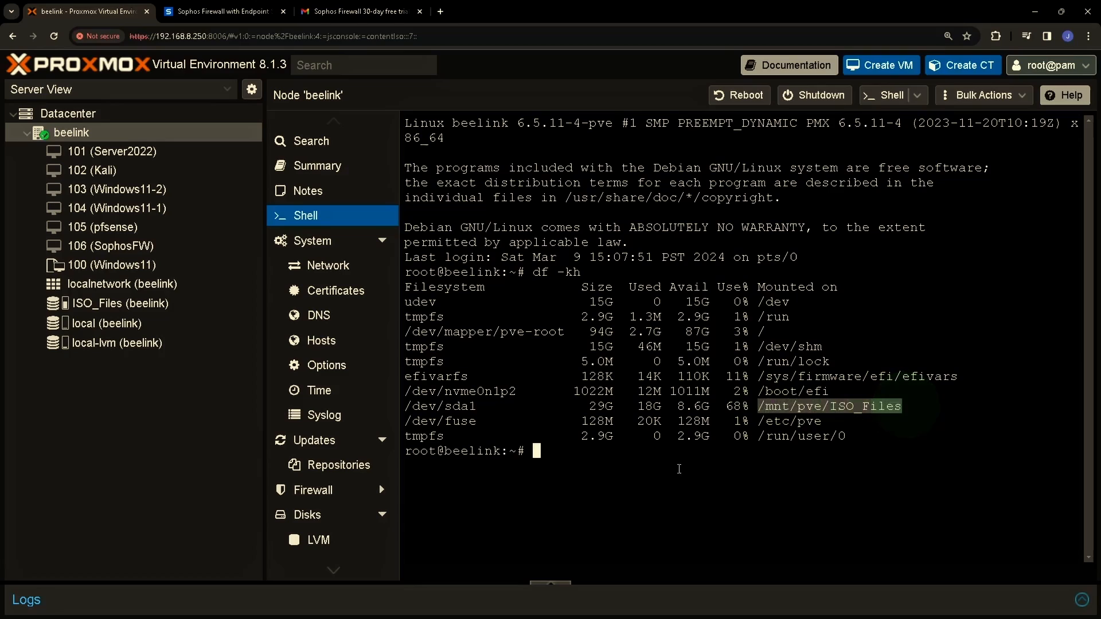
{"action": "left_click", "coordinate": [622, 458]}
{"action": "type", "text": "cd "}
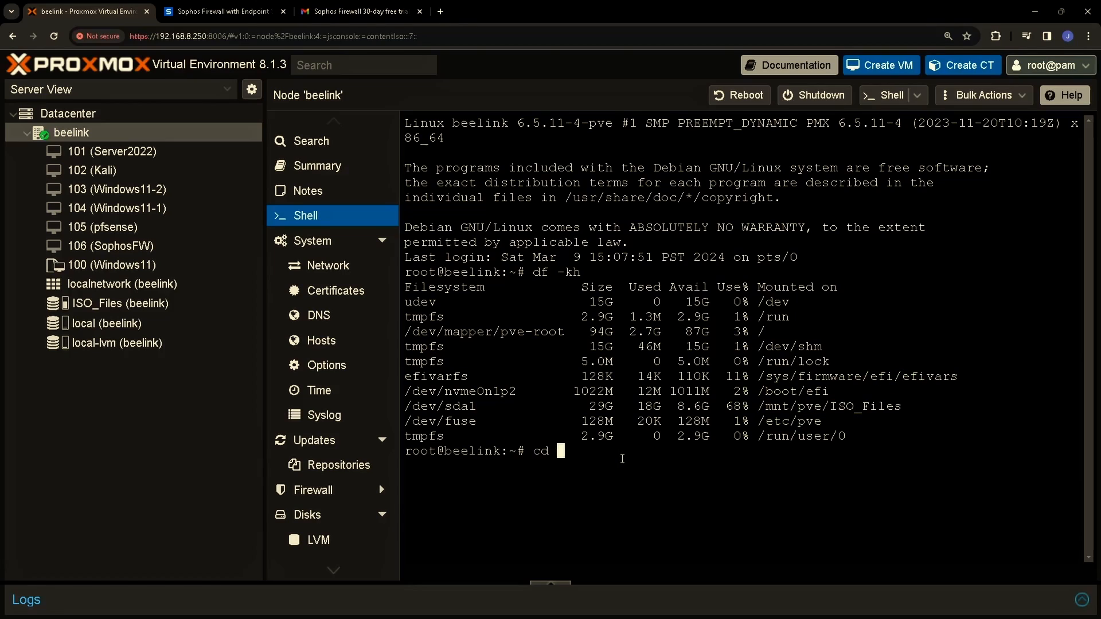
{"action": "type", "text": "/mnt/pve/ISO_Files"}
{"action": "key", "text": "Return"}
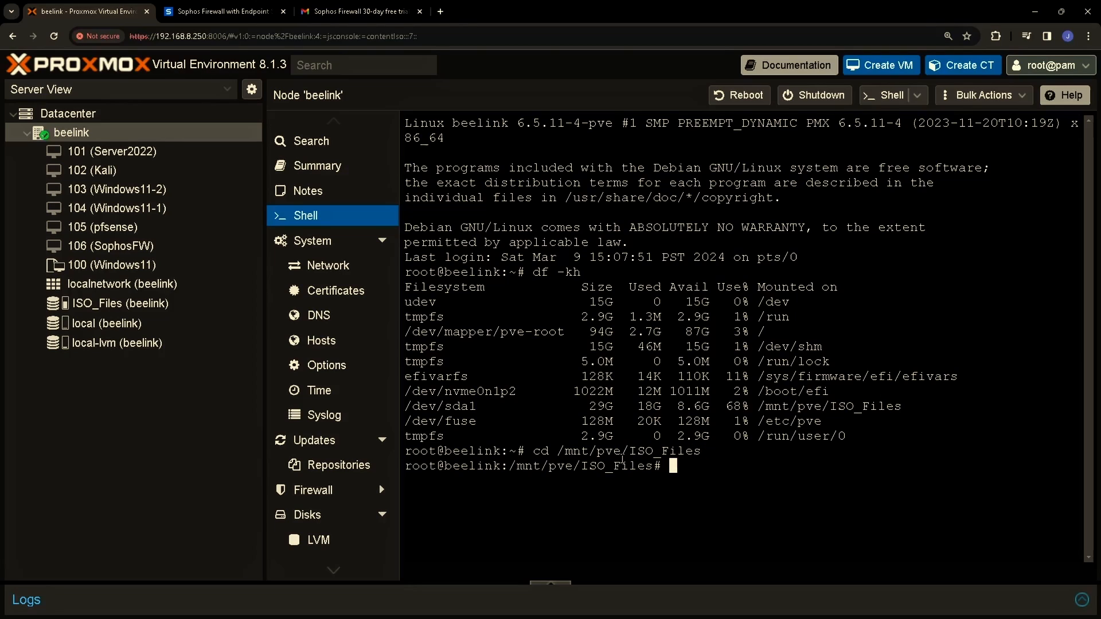
{"action": "type", "text": "ls"}
{"action": "key", "text": "Return"}
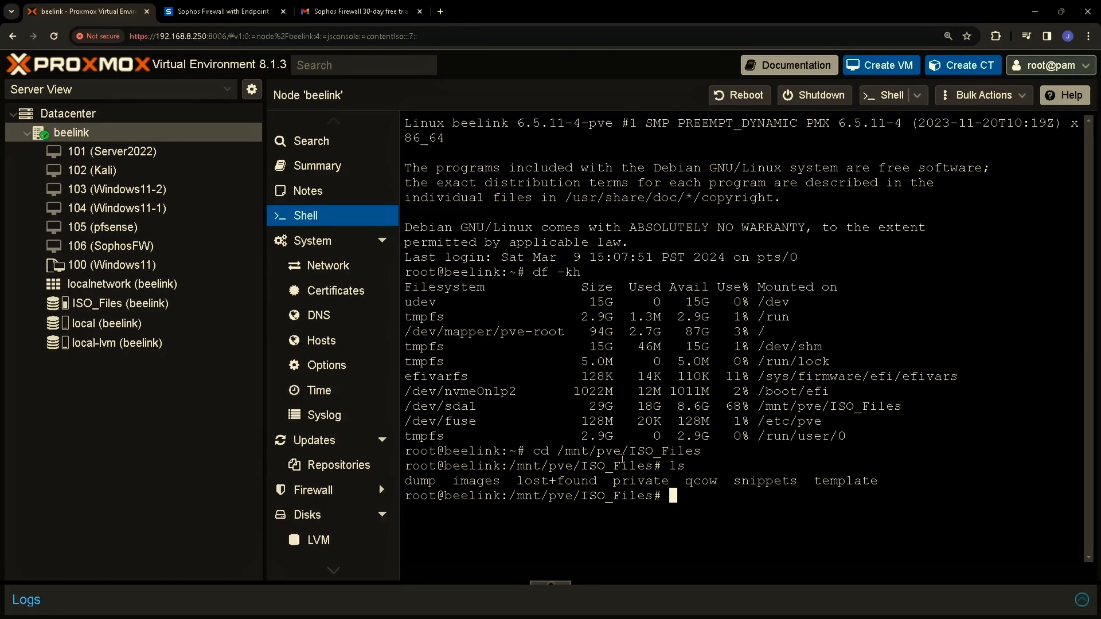
- Enter the qcow folder and list its two qcow2 disk images
{"action": "double_click", "coordinate": [700, 481]}
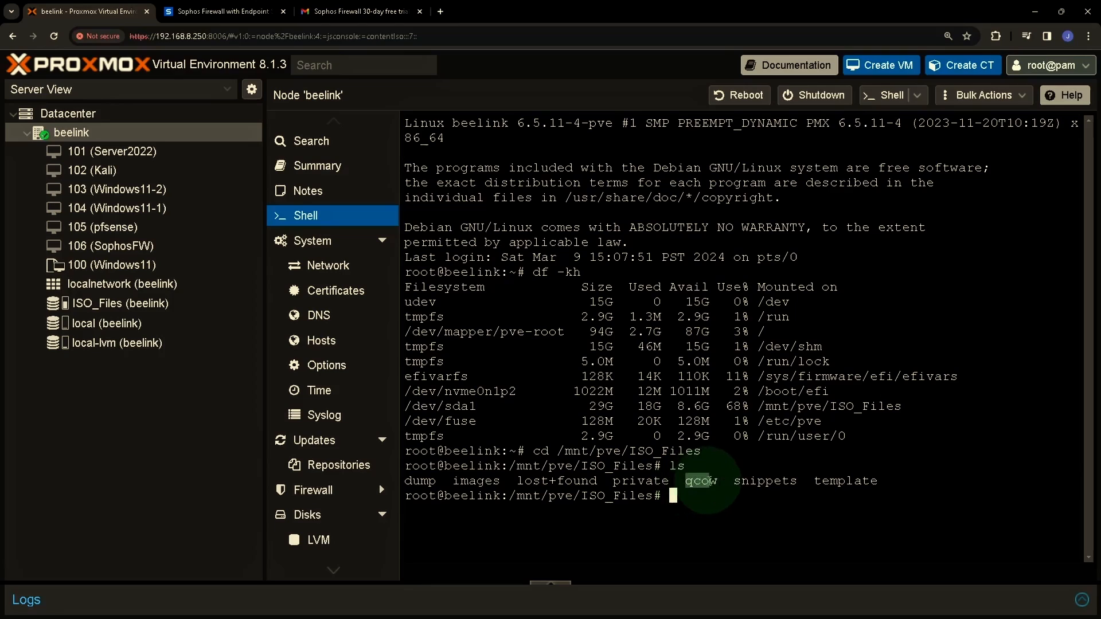
{"action": "left_click", "coordinate": [694, 501]}
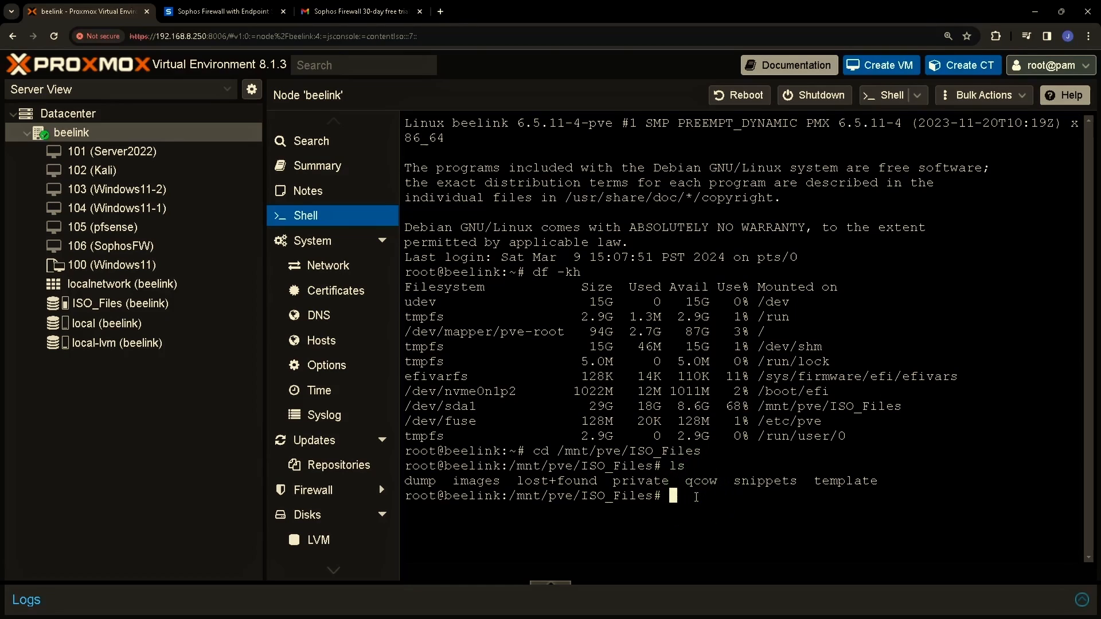
{"action": "type", "text": "cd qcow"}
{"action": "key", "text": "Return"}
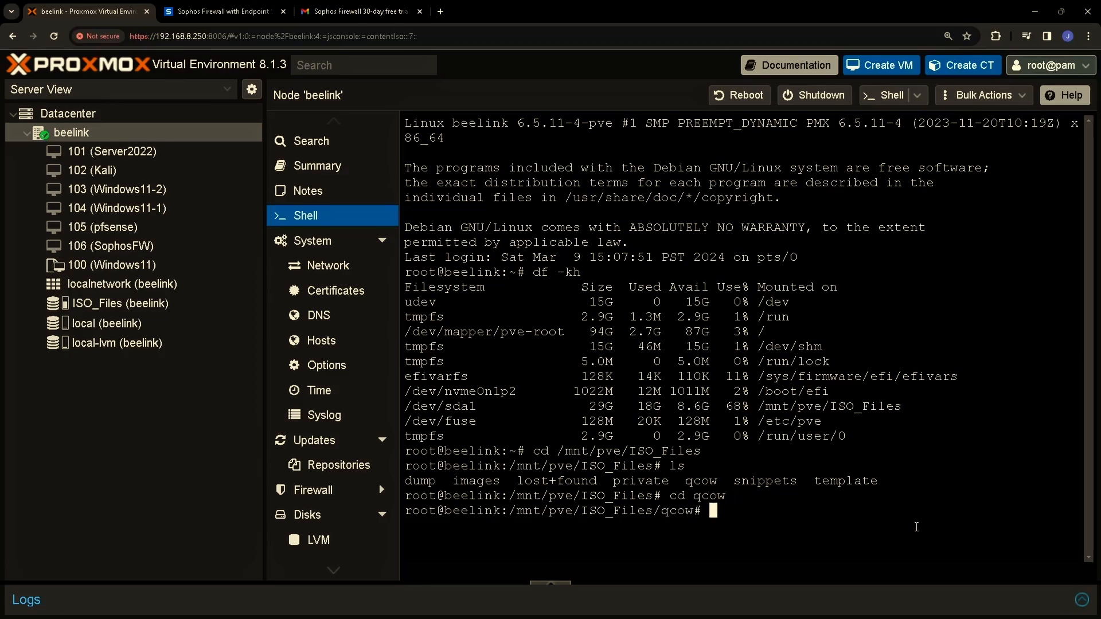
{"action": "type", "text": "ls"}
{"action": "key", "text": "Return"}
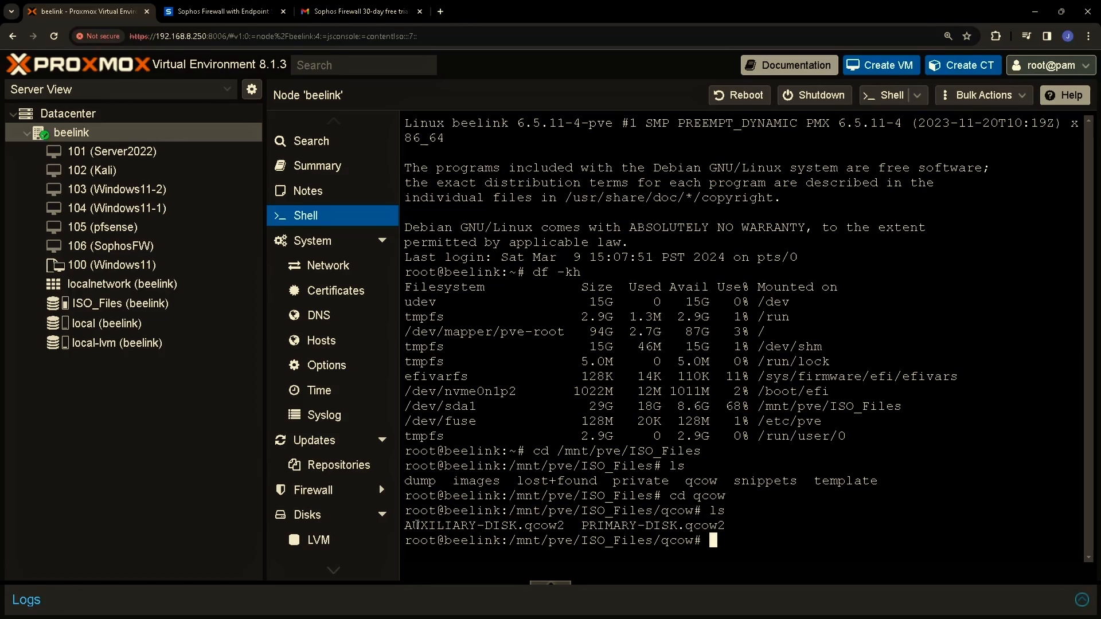
{"action": "left_click_drag", "start_coordinate": [404, 526], "coordinate": [763, 533]}
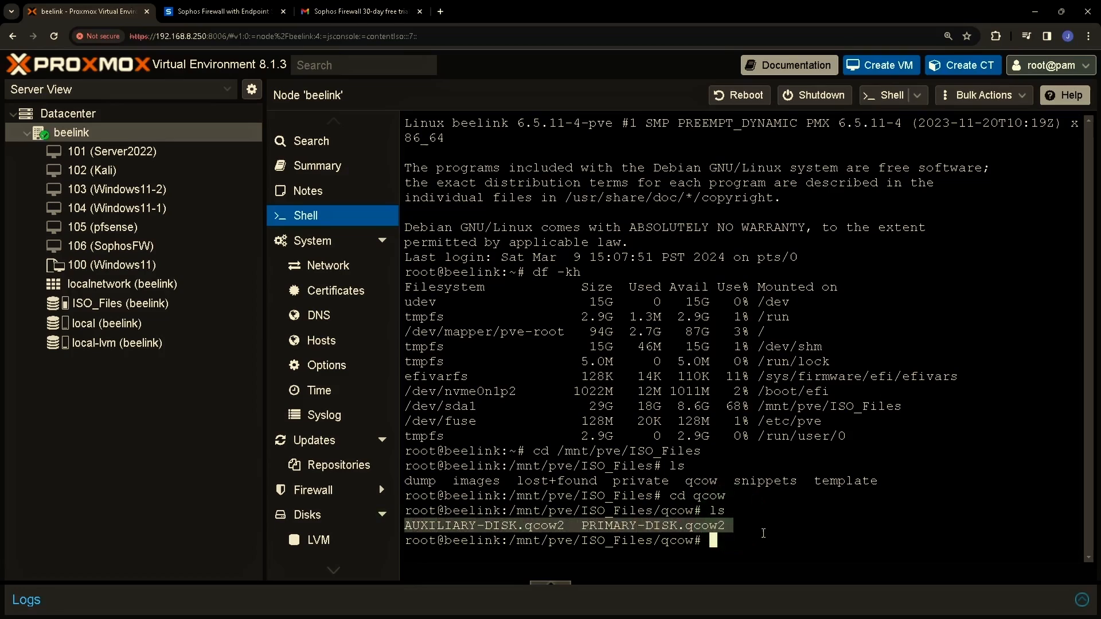
{"action": "left_click", "coordinate": [765, 536]}
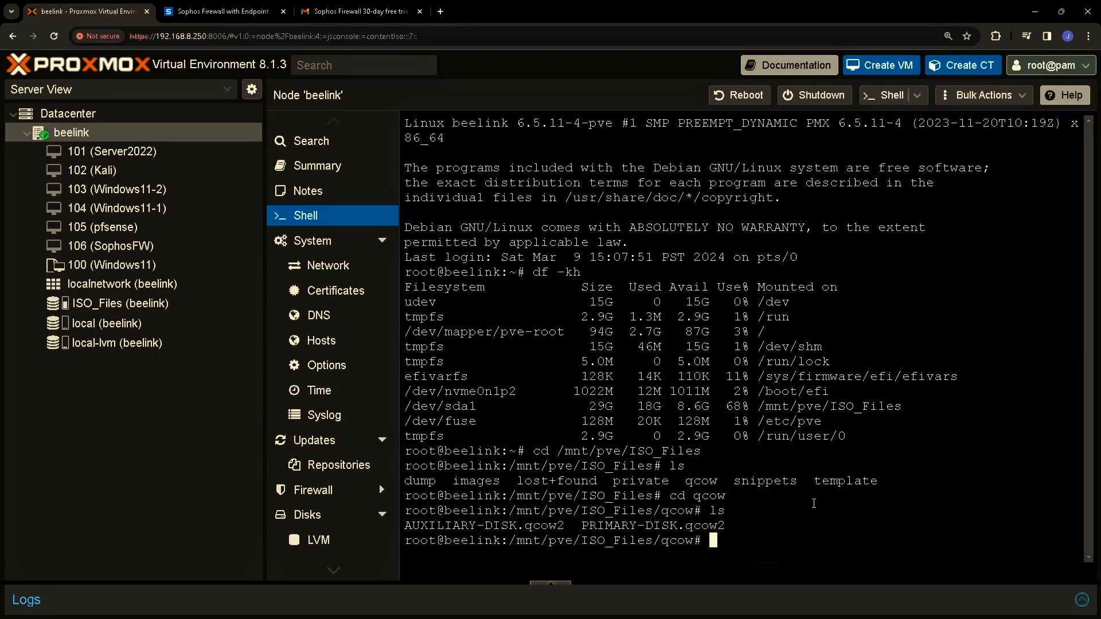
- Import PRIMARY-DISK.qcow2 into local-lvm for VM 106 with qm importdisk
{"action": "type", "text": "qm importdisk 106 PRI"}
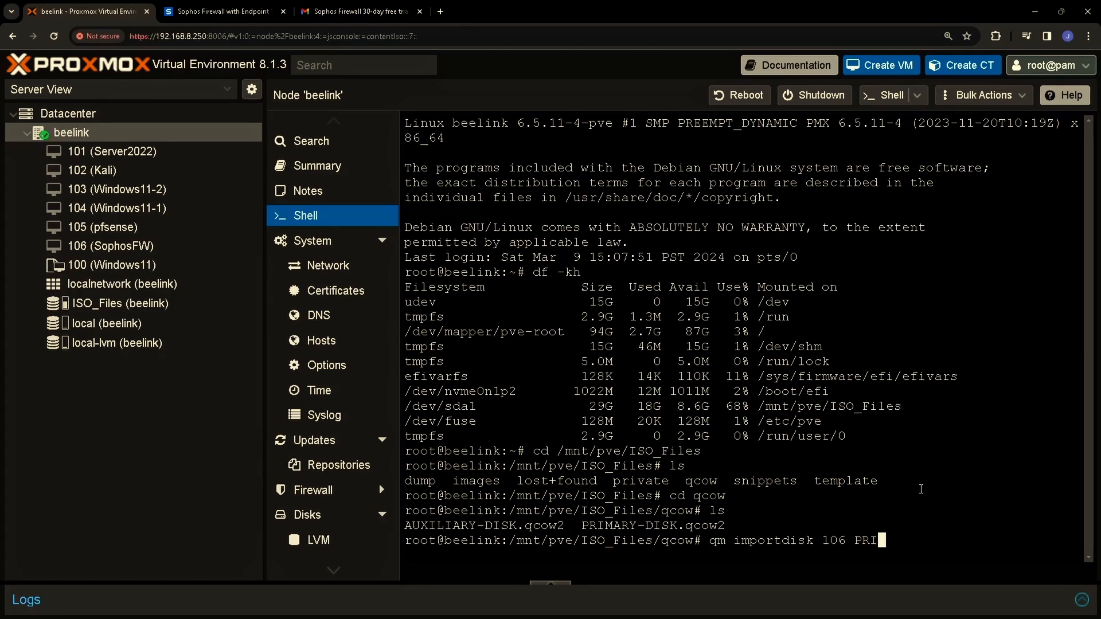
{"action": "key", "text": "Tab"}
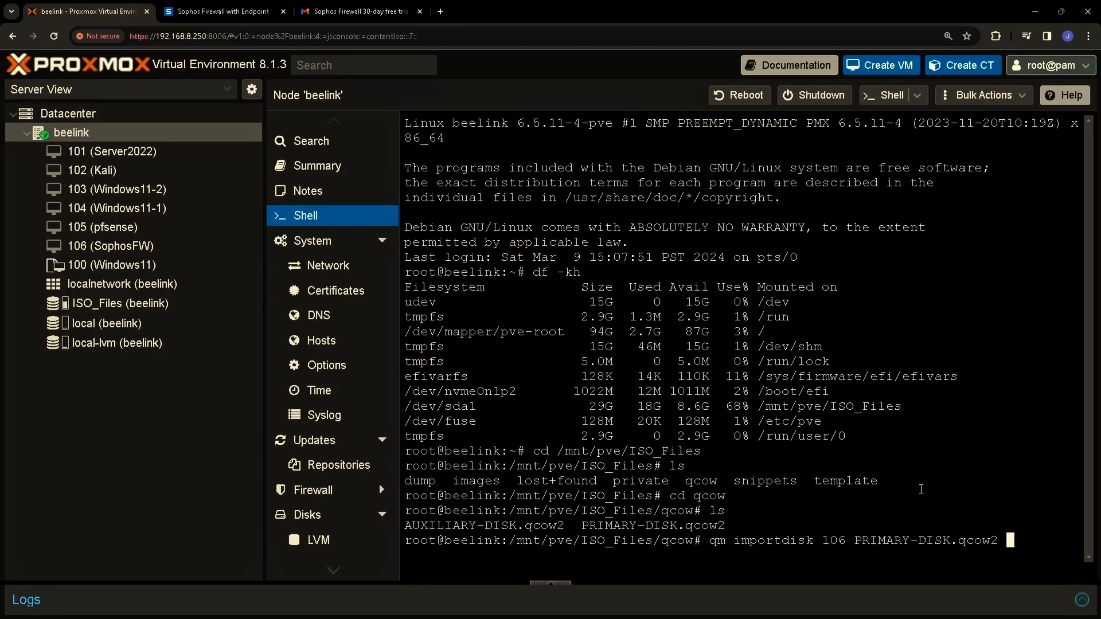
{"action": "type", "text": "local-lvm"}
{"action": "key", "text": "Return"}
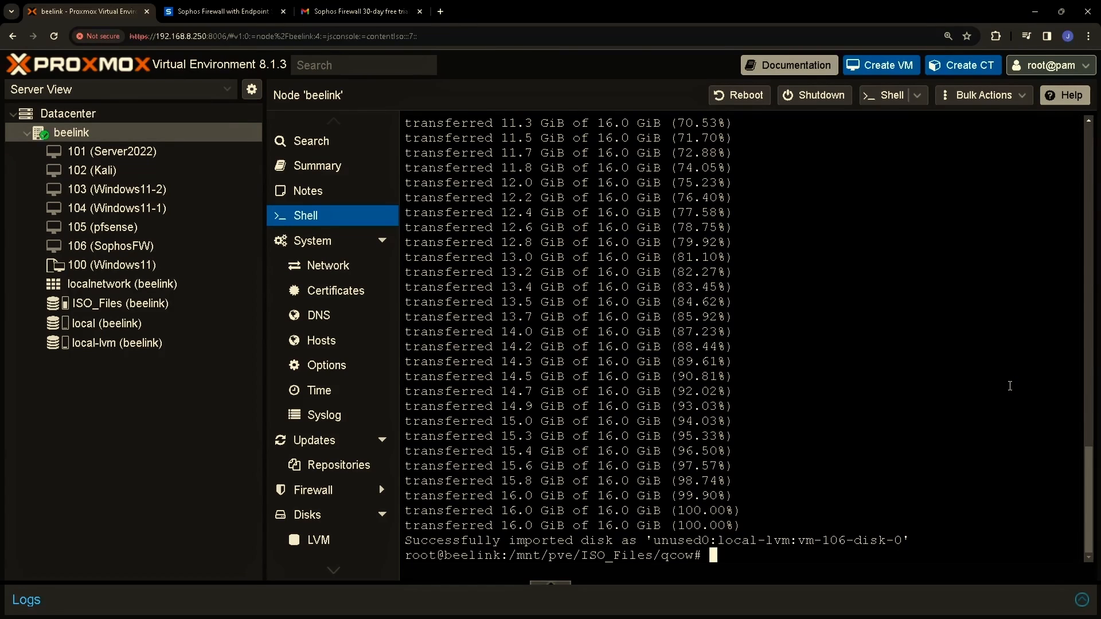
- Import AUXILIARY-DISK.qcow2 into local-lvm for VM 106
{"action": "type", "text": "qm importdisk 106 A"}
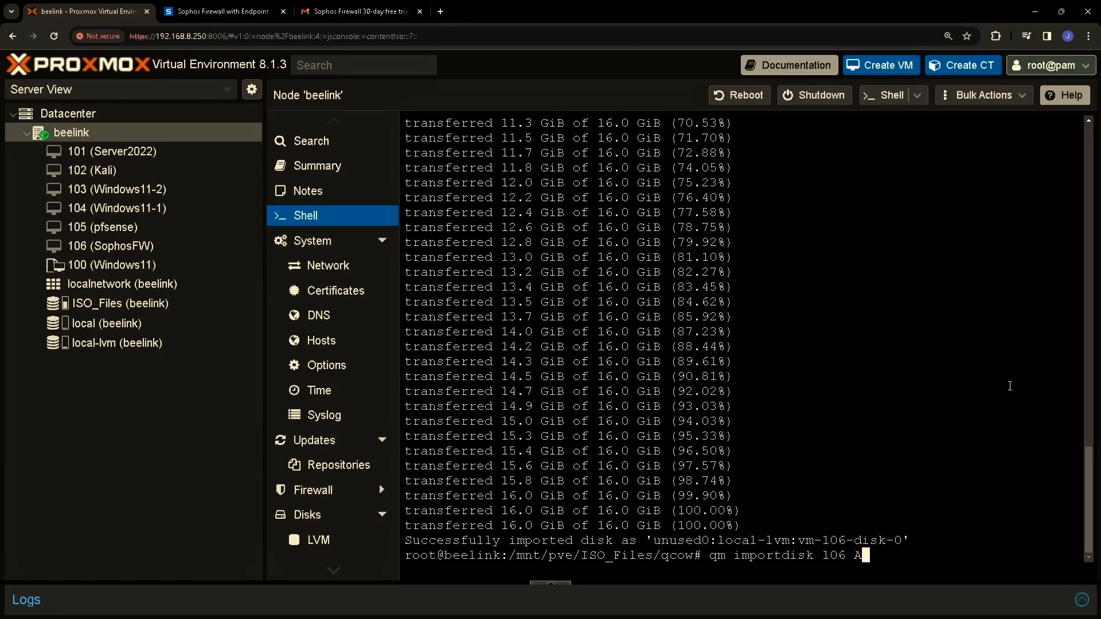
{"action": "type", "text": "U"}
{"action": "key", "text": "Tab"}
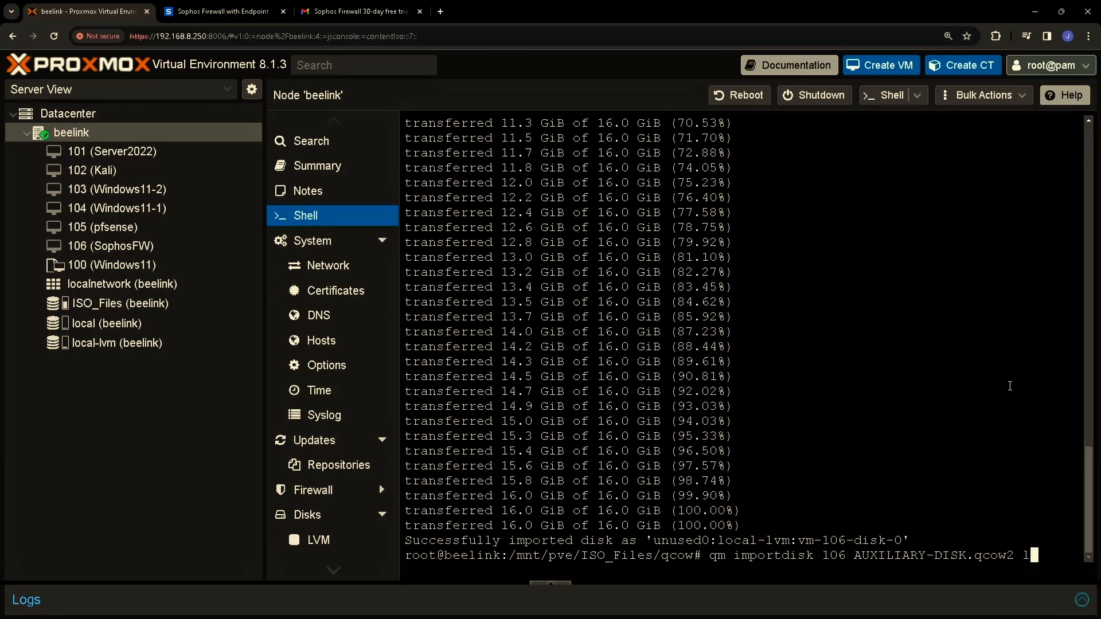
{"action": "type", "text": "local-lvm"}
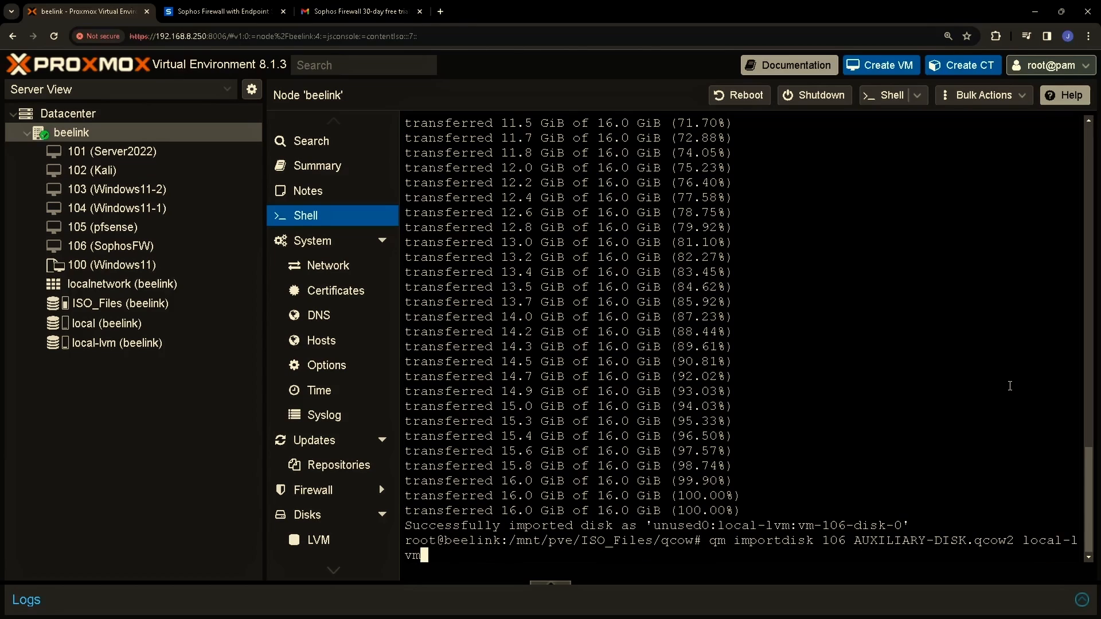
{"action": "key", "text": "Return"}
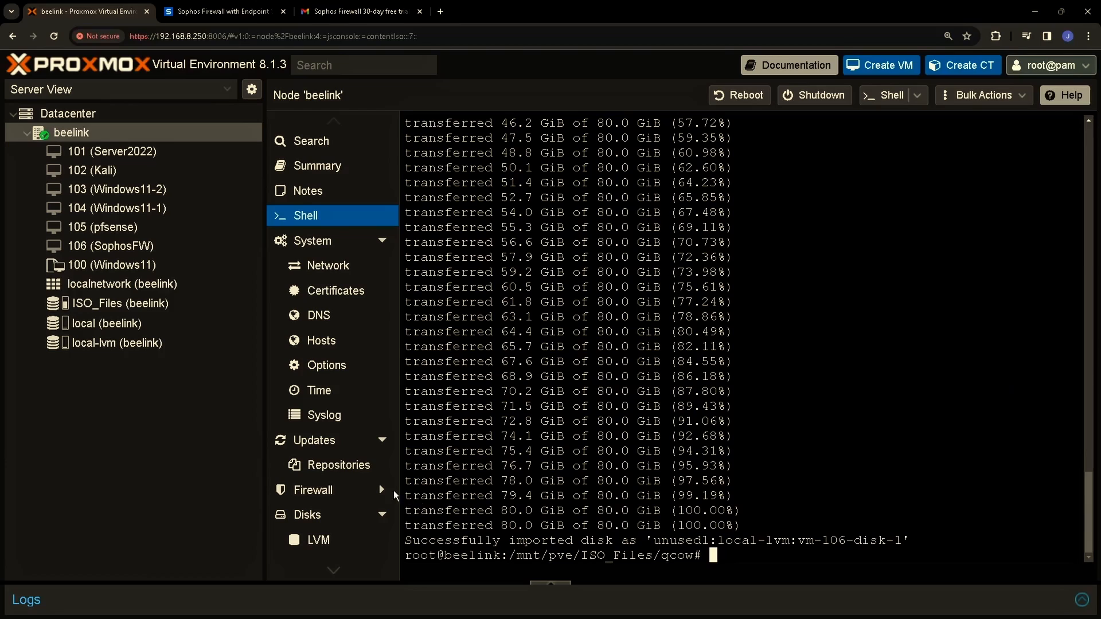
- Attach Unused Disk 0 as the 16G scsi0 disk with Write back cache
{"action": "left_click", "coordinate": [135, 246]}
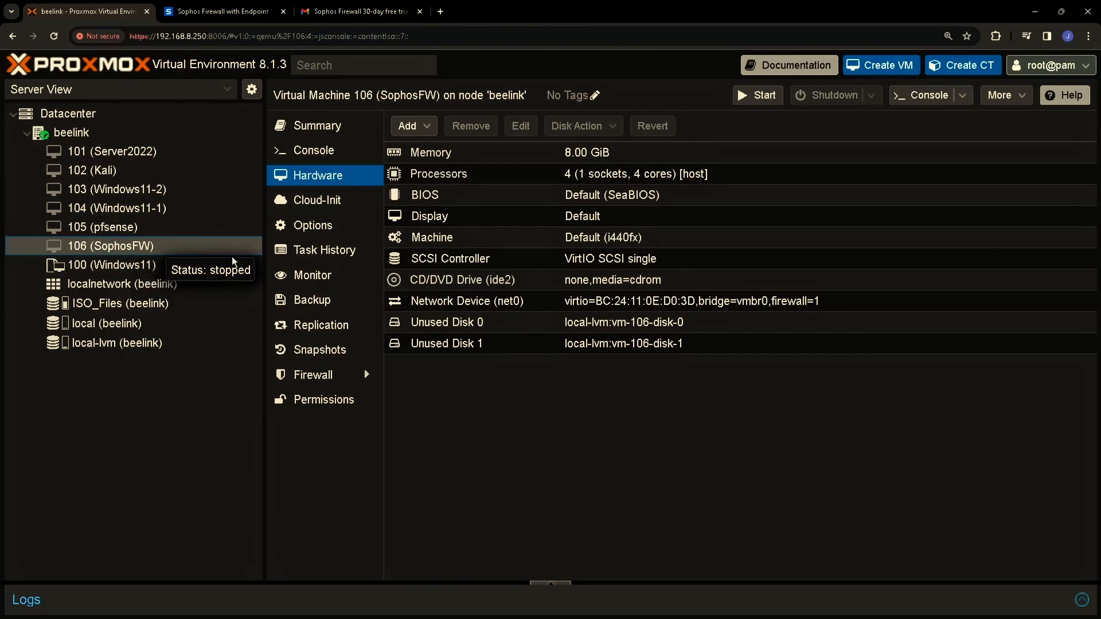
{"action": "left_click", "coordinate": [489, 327]}
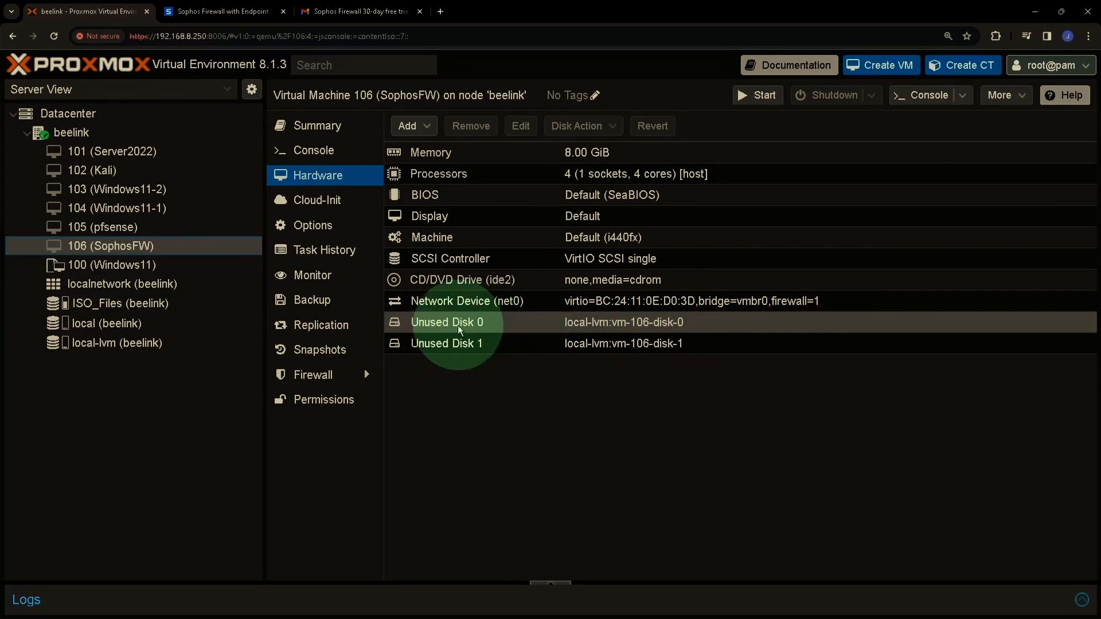
{"action": "left_click", "coordinate": [441, 344]}
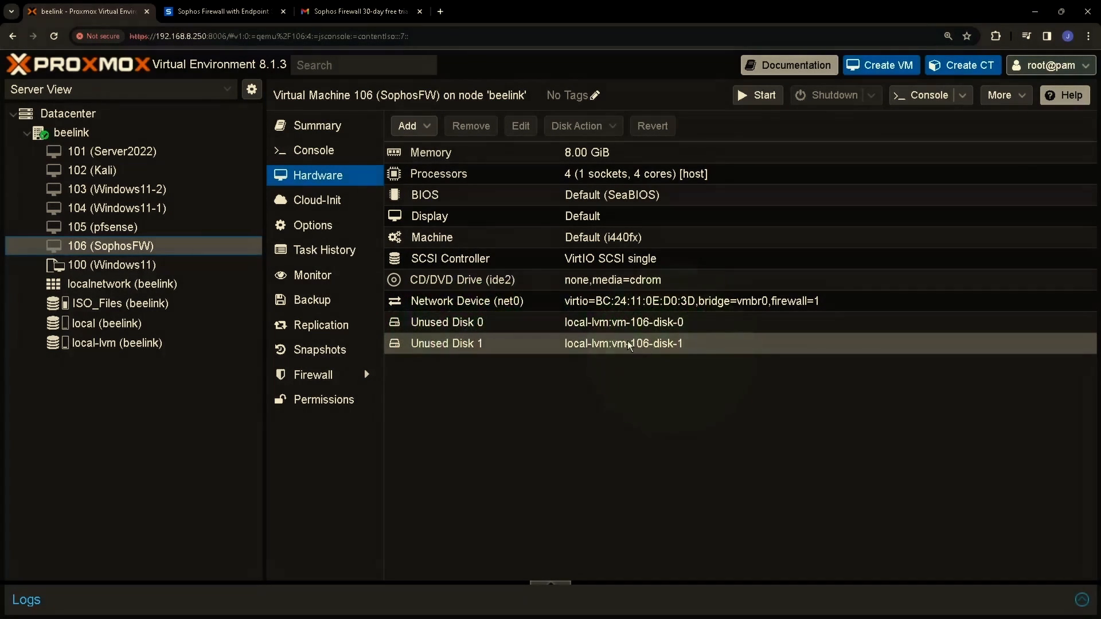
{"action": "left_click", "coordinate": [493, 323]}
{"action": "double_click", "coordinate": [490, 321]}
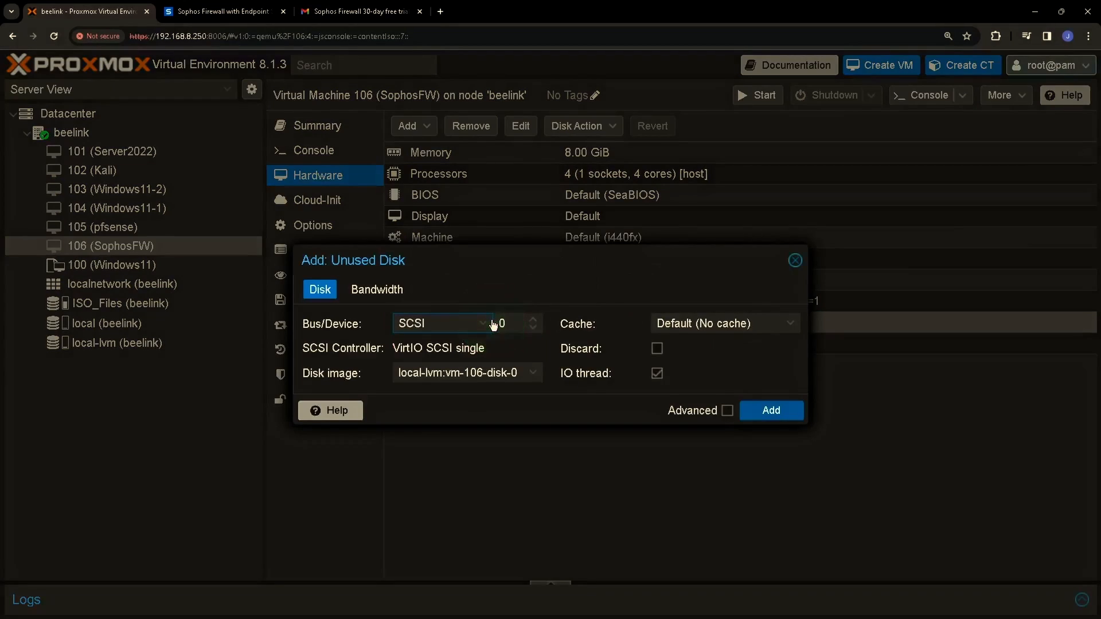
{"action": "left_click", "coordinate": [735, 324]}
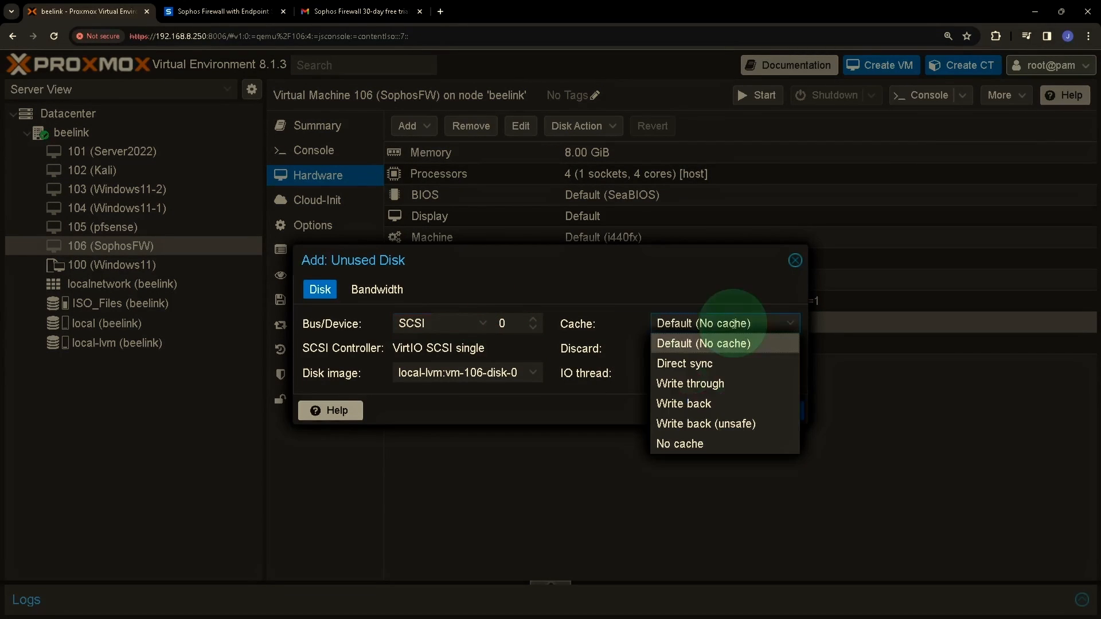
{"action": "left_click", "coordinate": [689, 404]}
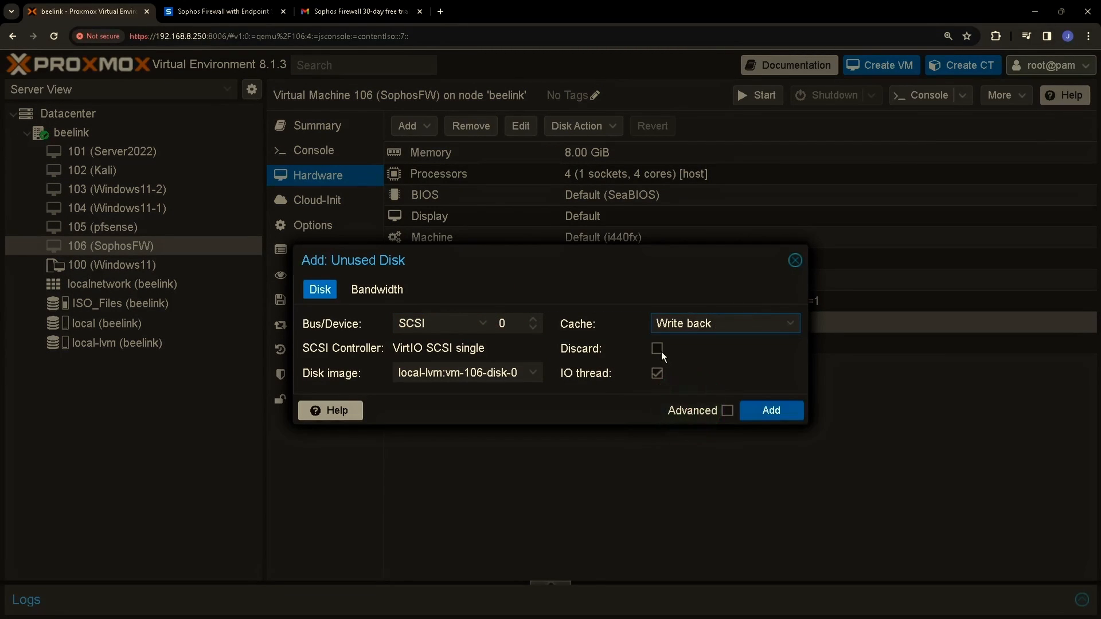
{"action": "left_click", "coordinate": [785, 420]}
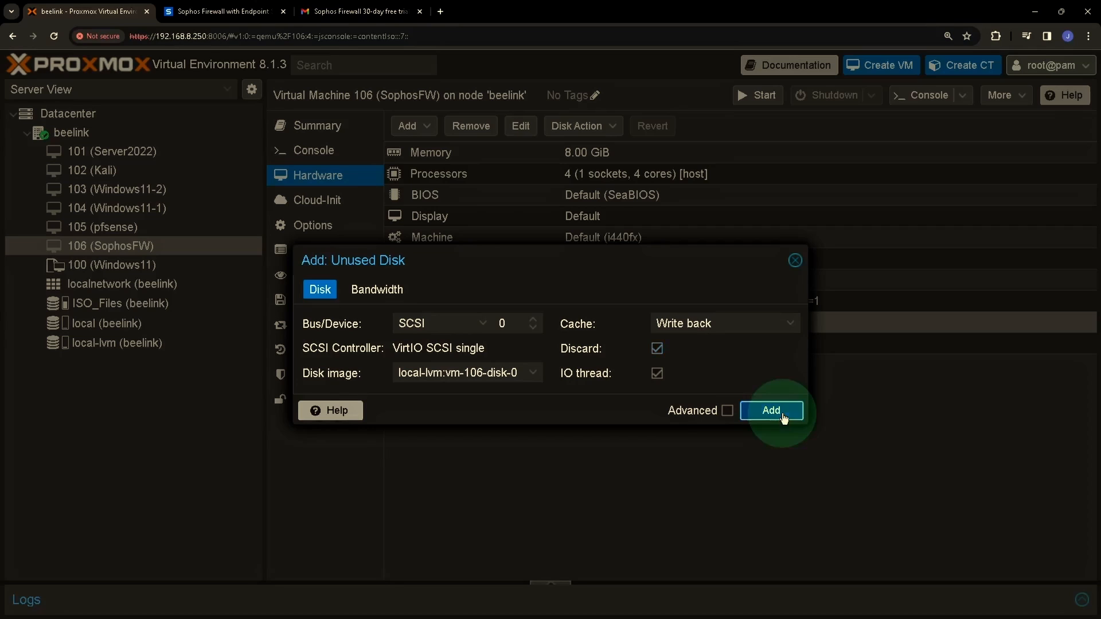
- Attach Unused Disk 1 as the 80G scsi1 disk with Write back cache
{"action": "left_click", "coordinate": [440, 343]}
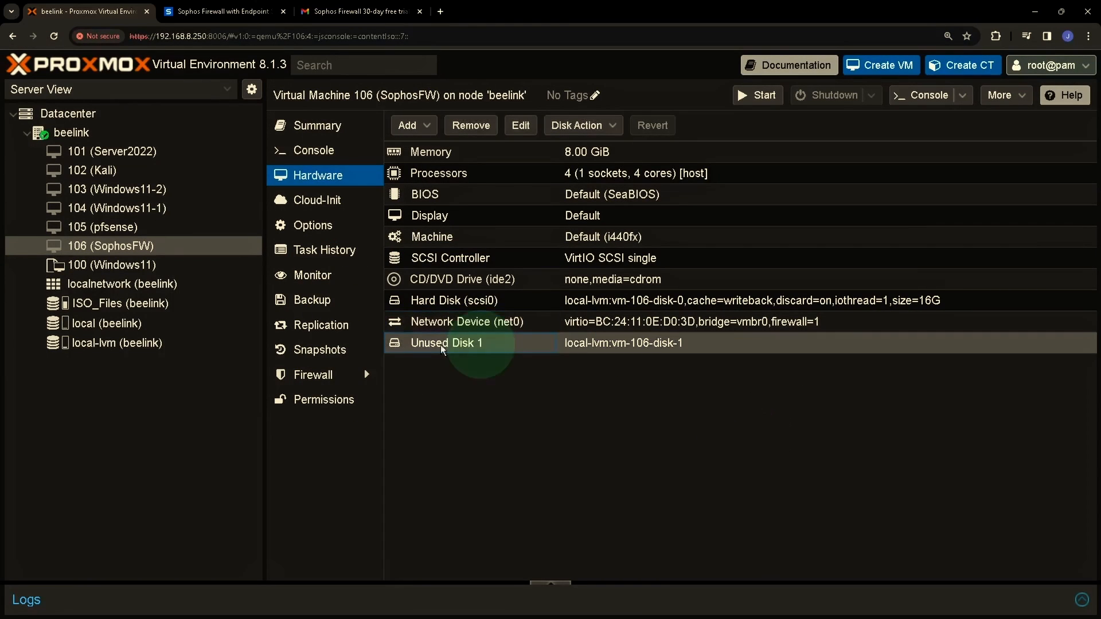
{"action": "double_click", "coordinate": [504, 345]}
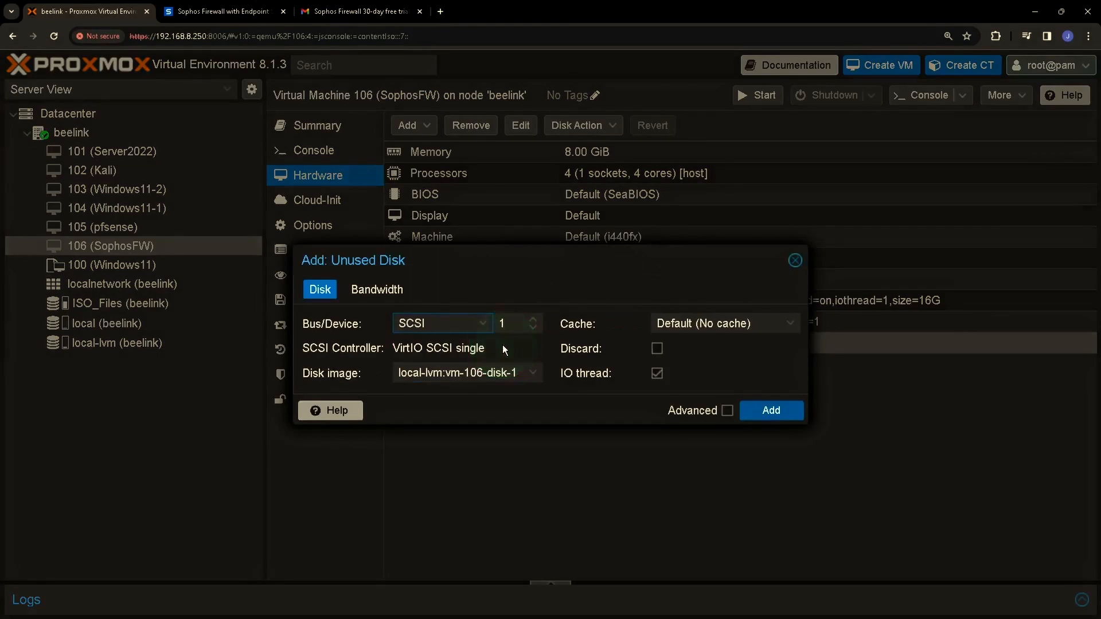
{"action": "left_click", "coordinate": [704, 324]}
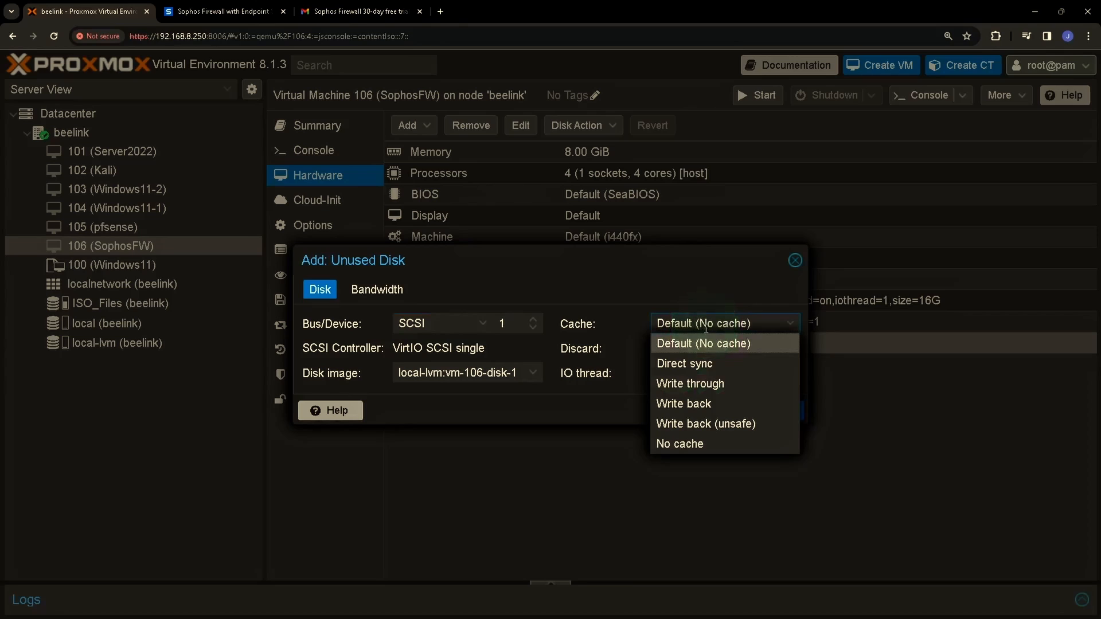
{"action": "left_click", "coordinate": [695, 404]}
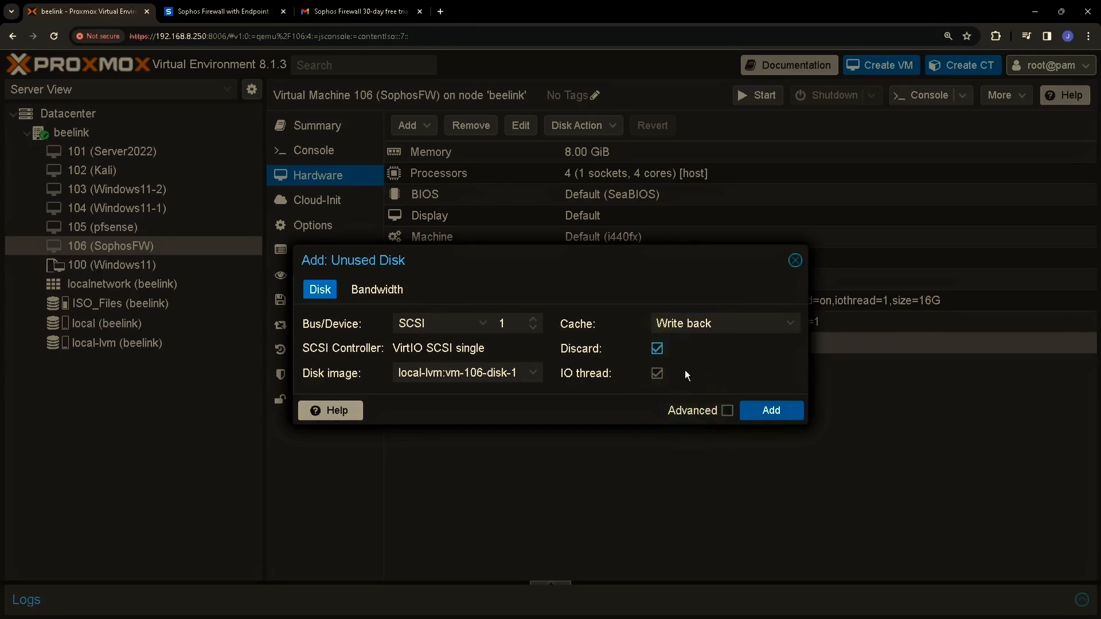
{"action": "left_click", "coordinate": [768, 410]}
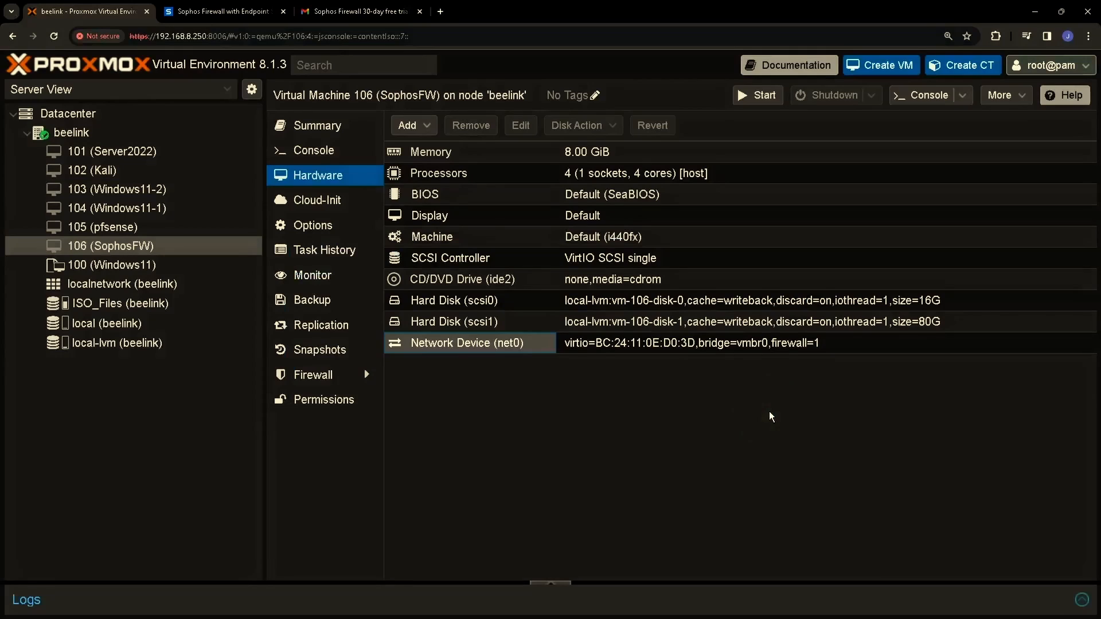
{"action": "left_click", "coordinate": [472, 350]}
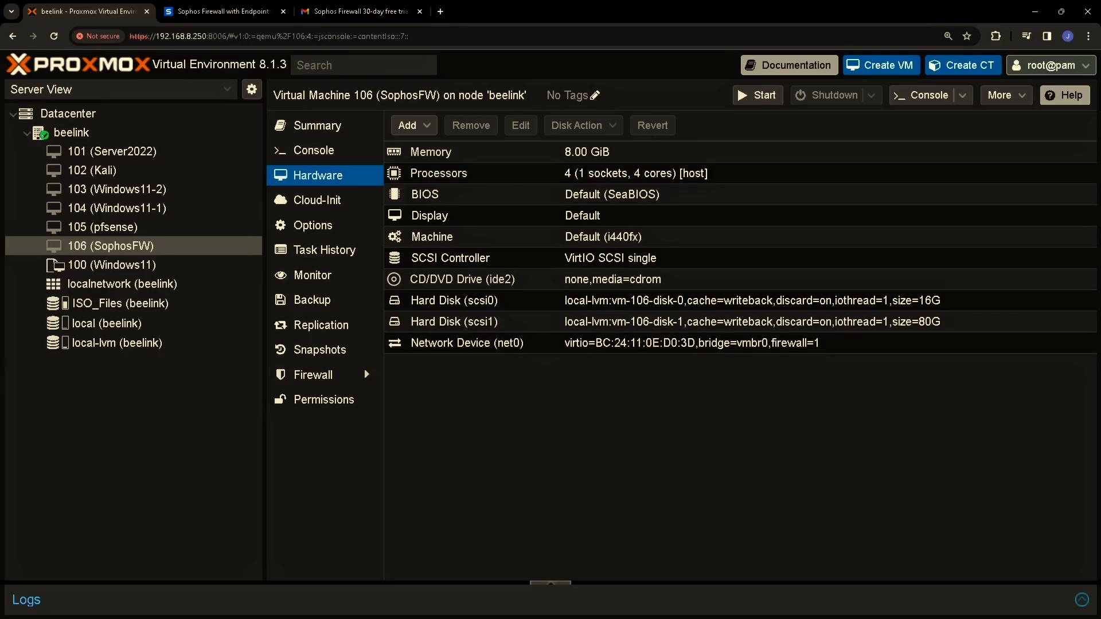
- Switch from the Proxmox browser to the draw.io pfsenseDiagram window
{"action": "key", "text": "alt+Tab"}
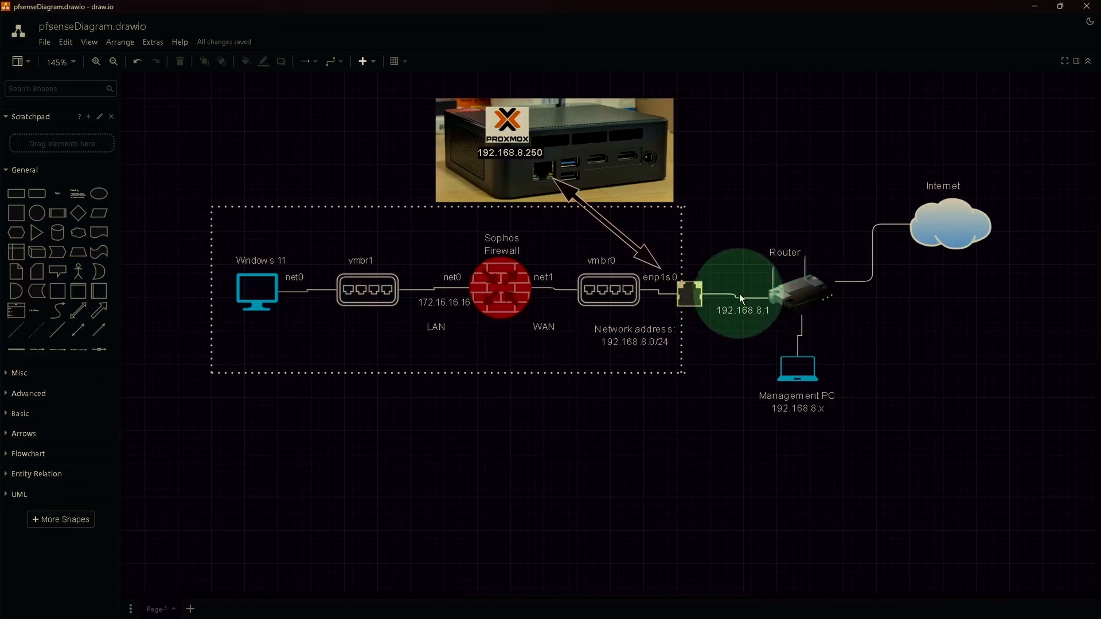
{"action": "left_click", "coordinate": [777, 290]}
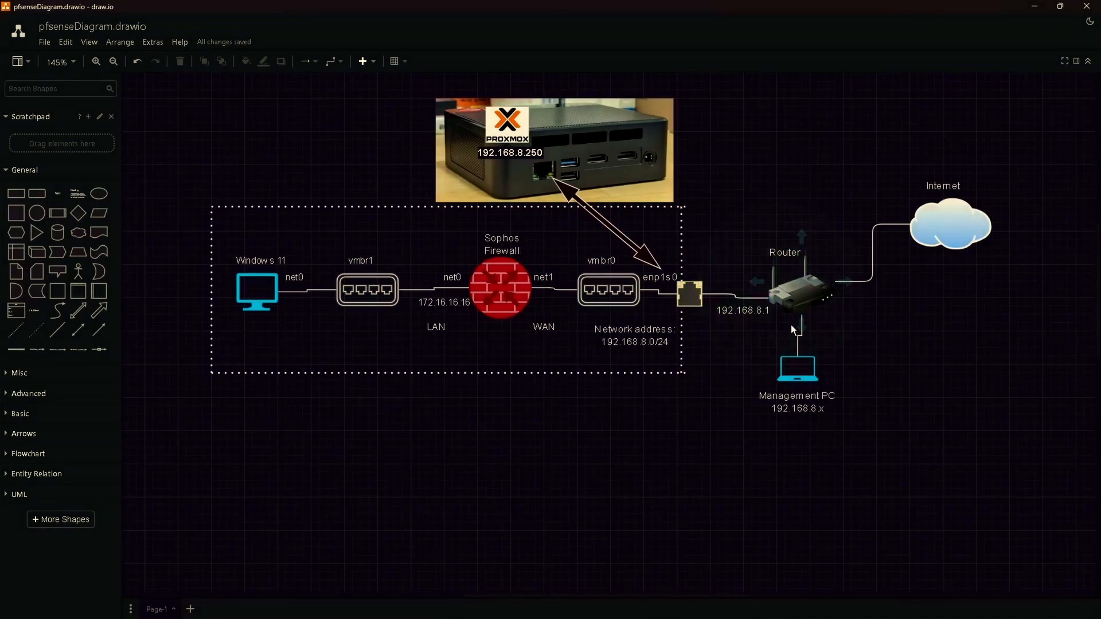
{"action": "left_click", "coordinate": [800, 374]}
{"action": "key", "text": "ctrl"}
{"action": "key", "text": "ctrl"}
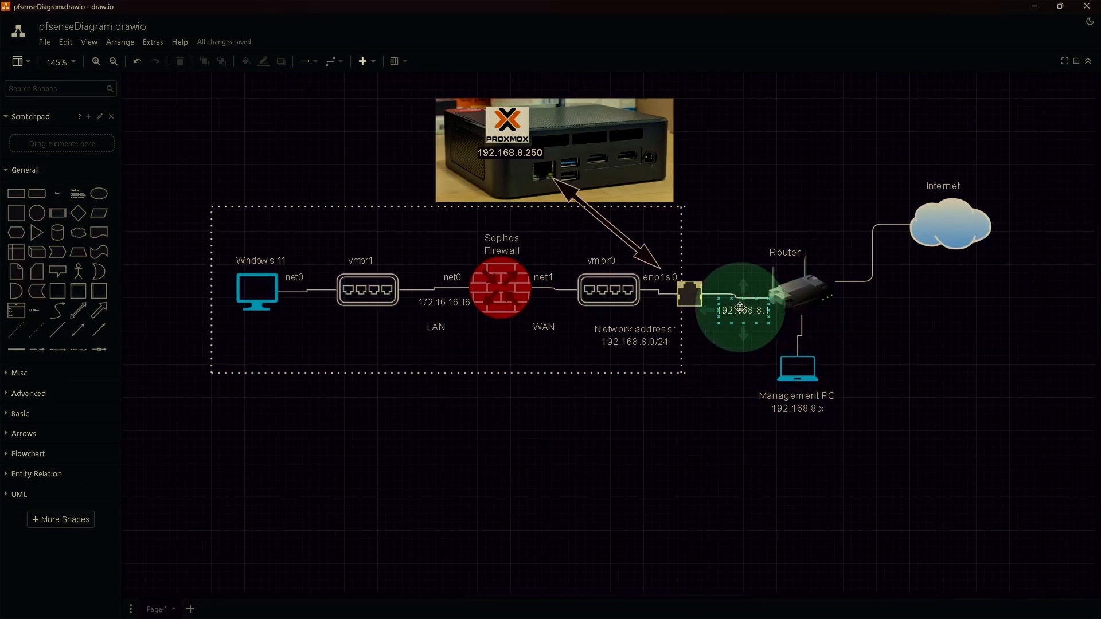
{"action": "left_click", "coordinate": [544, 171]}
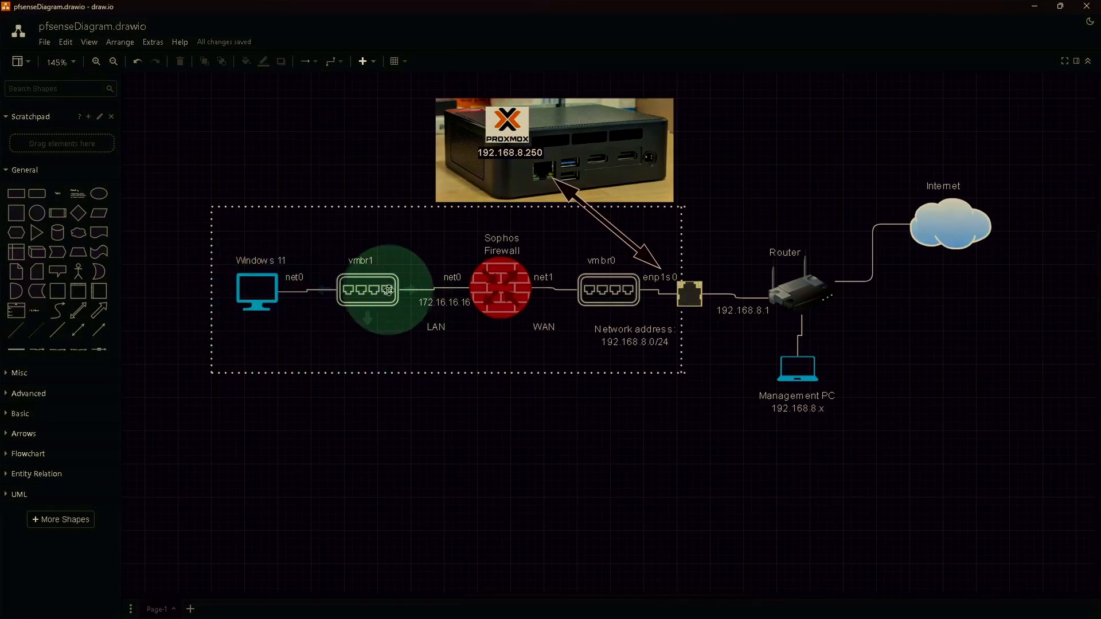
- Walk through the diagram's 172.16.16.16 LAN, WAN, 192.168.8.1 router and network address labels
{"action": "left_click", "coordinate": [461, 304]}
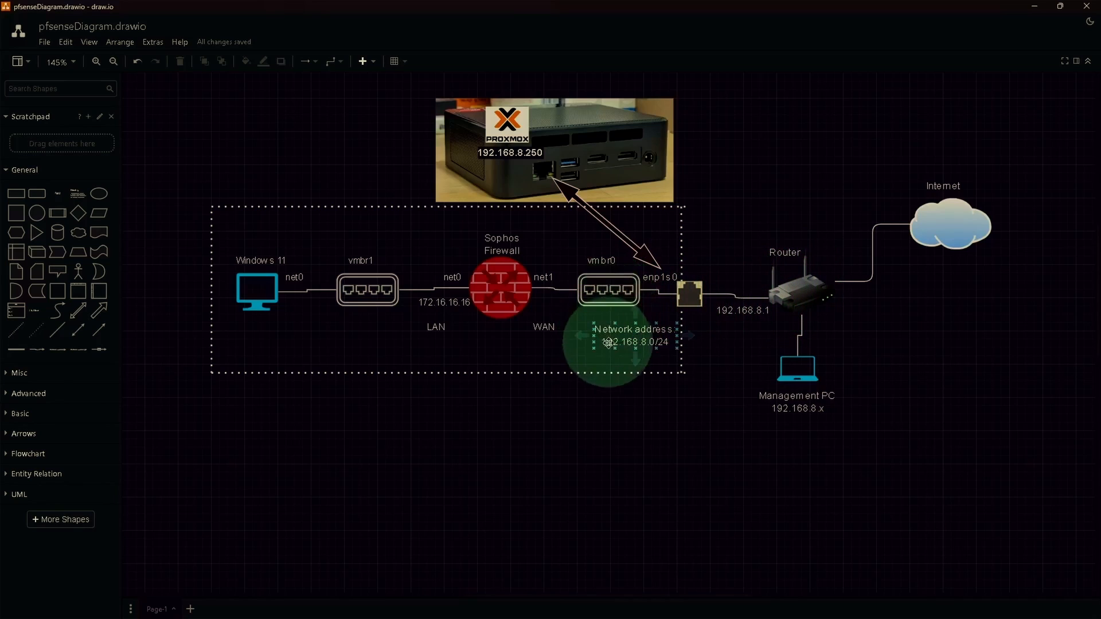
{"action": "left_click", "coordinate": [549, 337]}
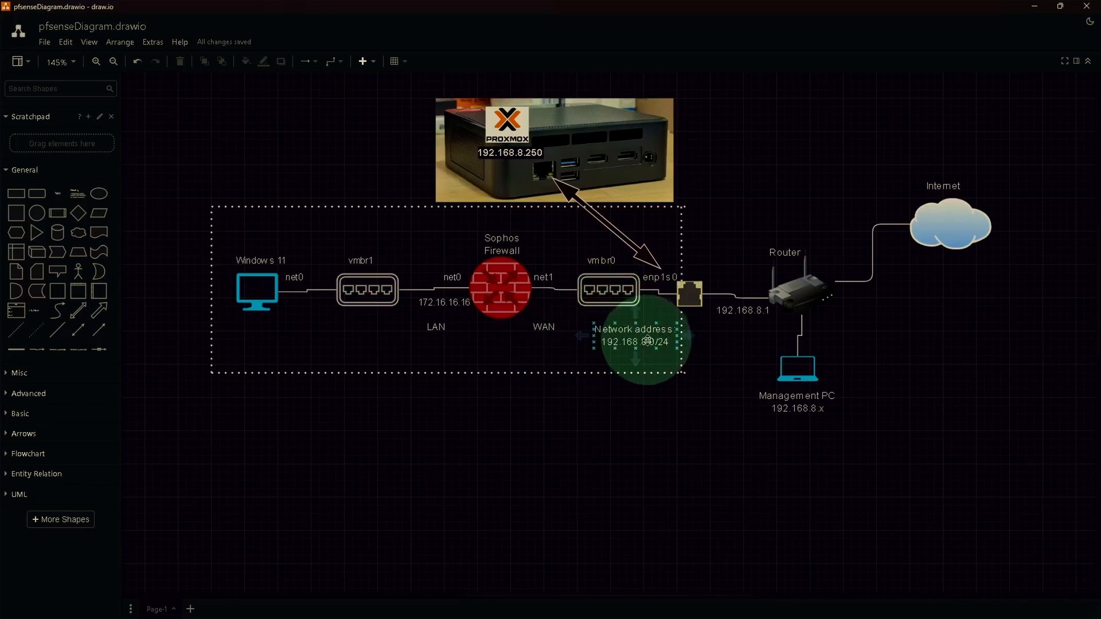
{"action": "left_click", "coordinate": [754, 319]}
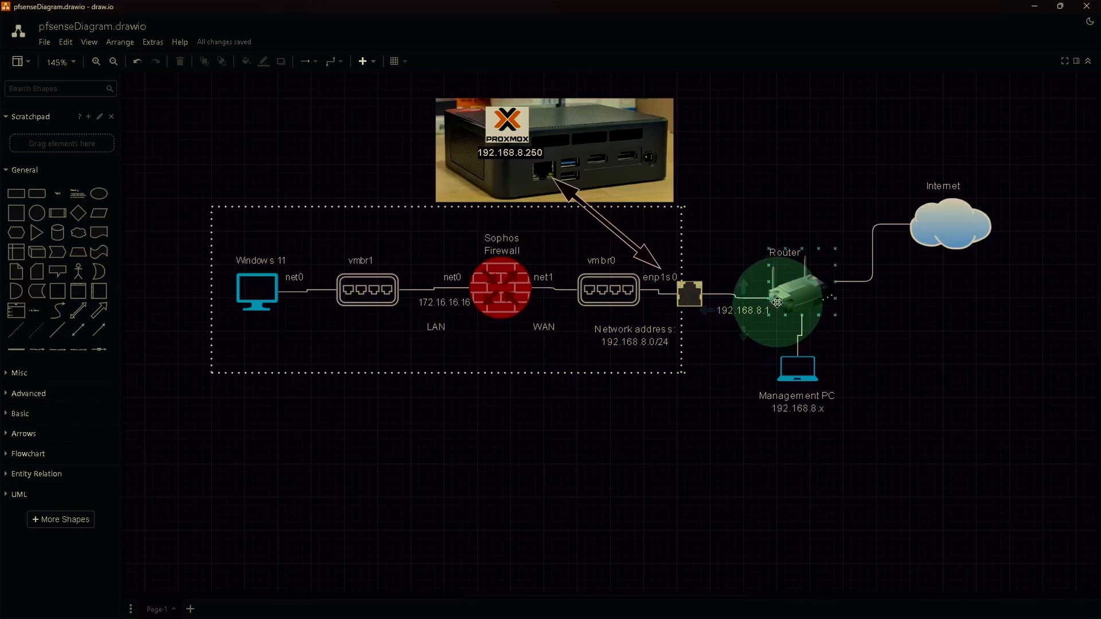
{"action": "left_click", "coordinate": [614, 341]}
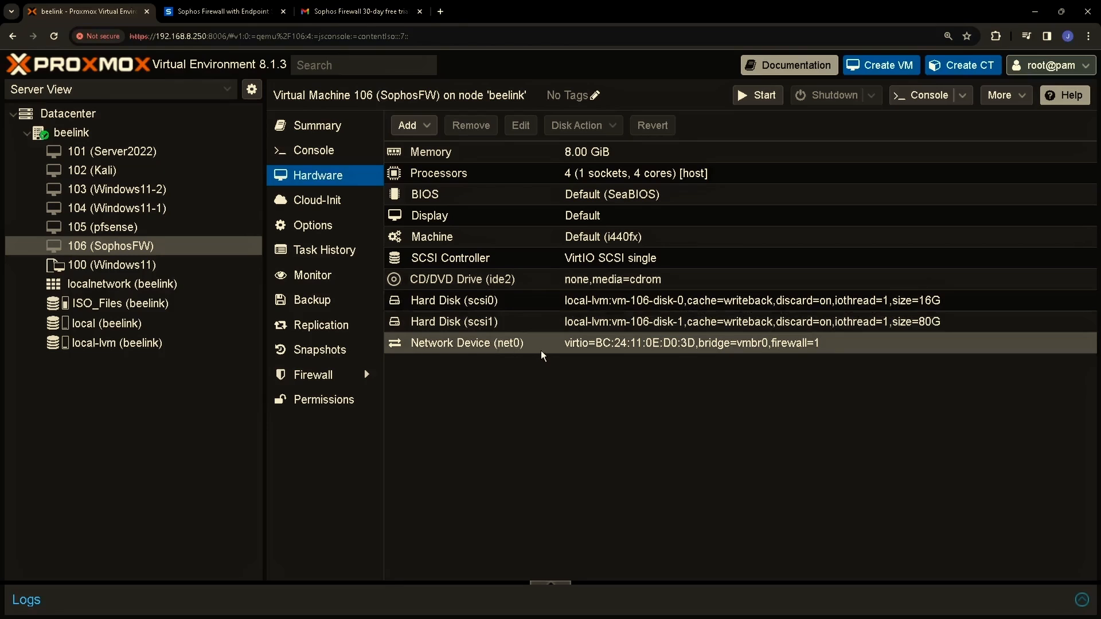
- Switch VM 106's net0 to bridge vmbr1, then return to the beelink node
{"action": "double_click", "coordinate": [533, 344]}
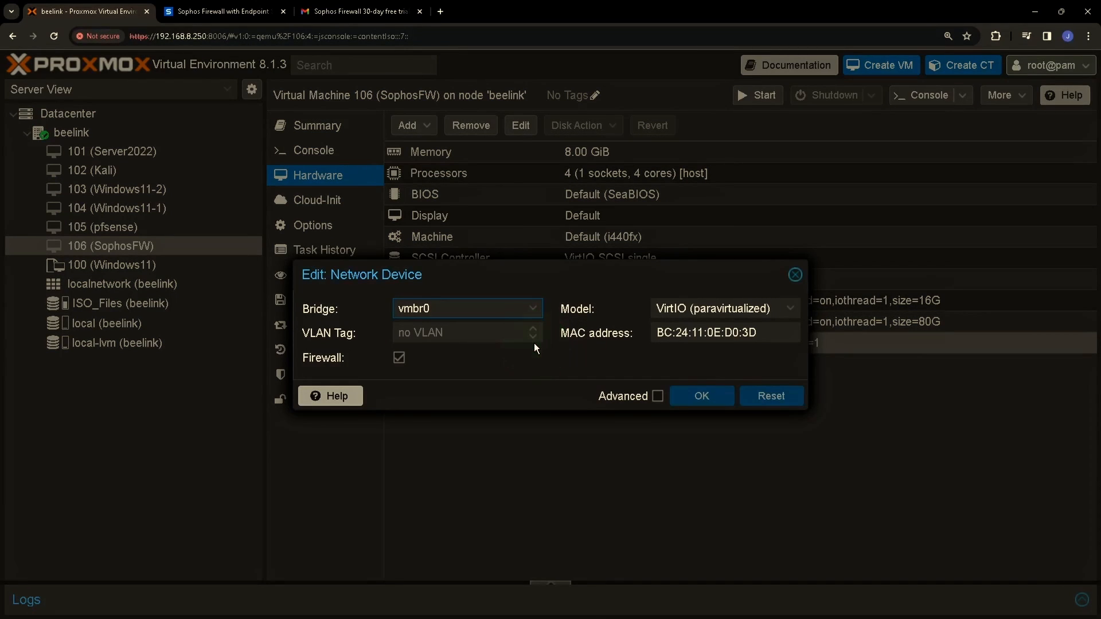
{"action": "left_click", "coordinate": [535, 313]}
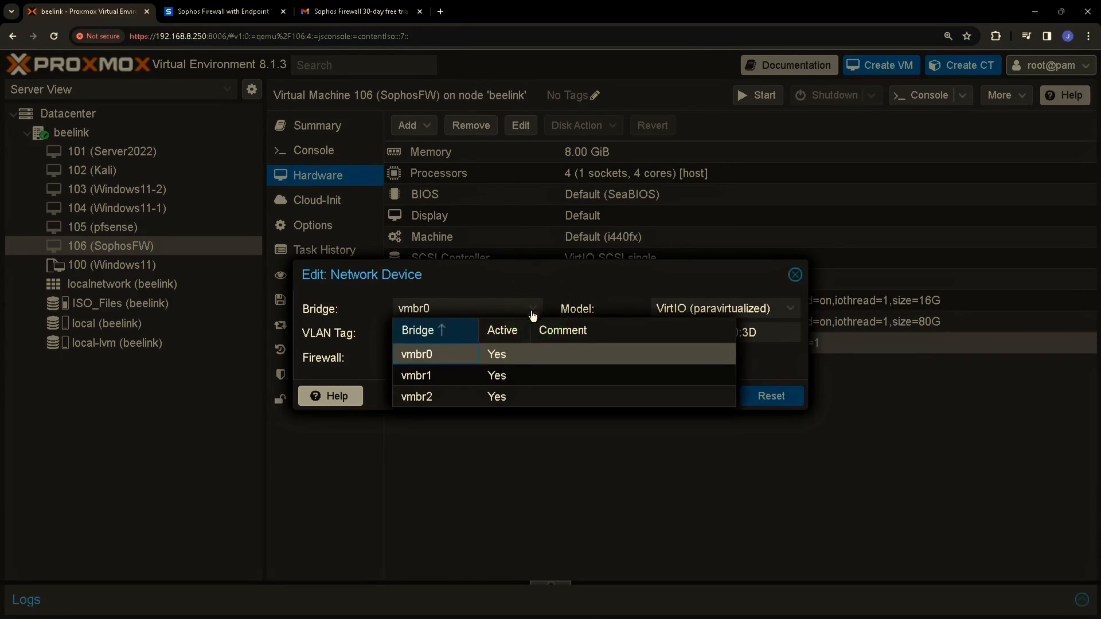
{"action": "left_click", "coordinate": [456, 378]}
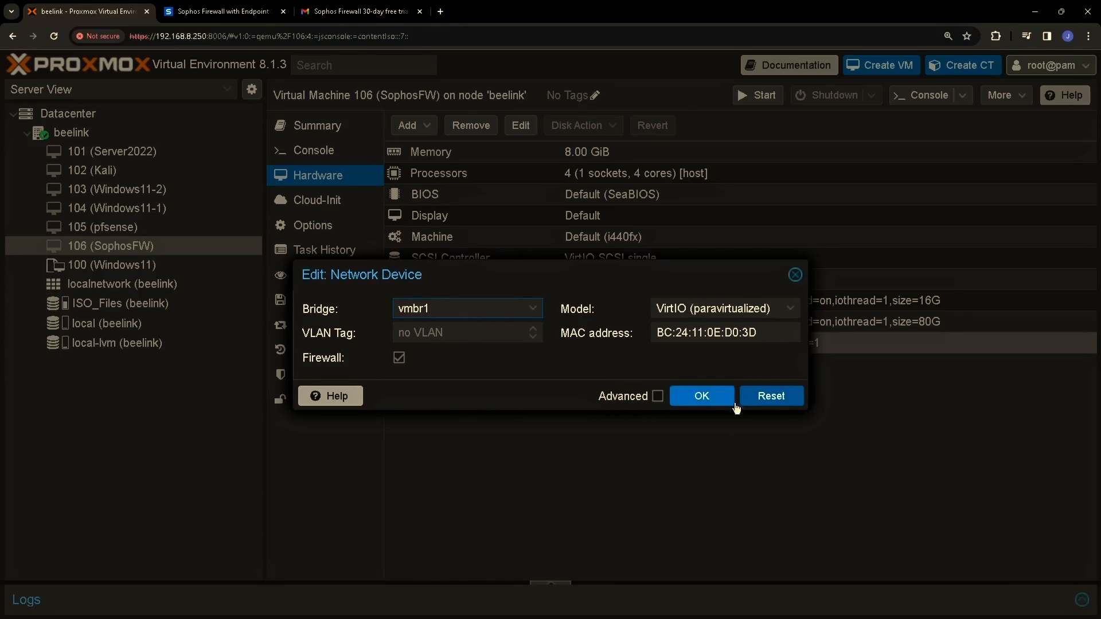
{"action": "left_click", "coordinate": [711, 405]}
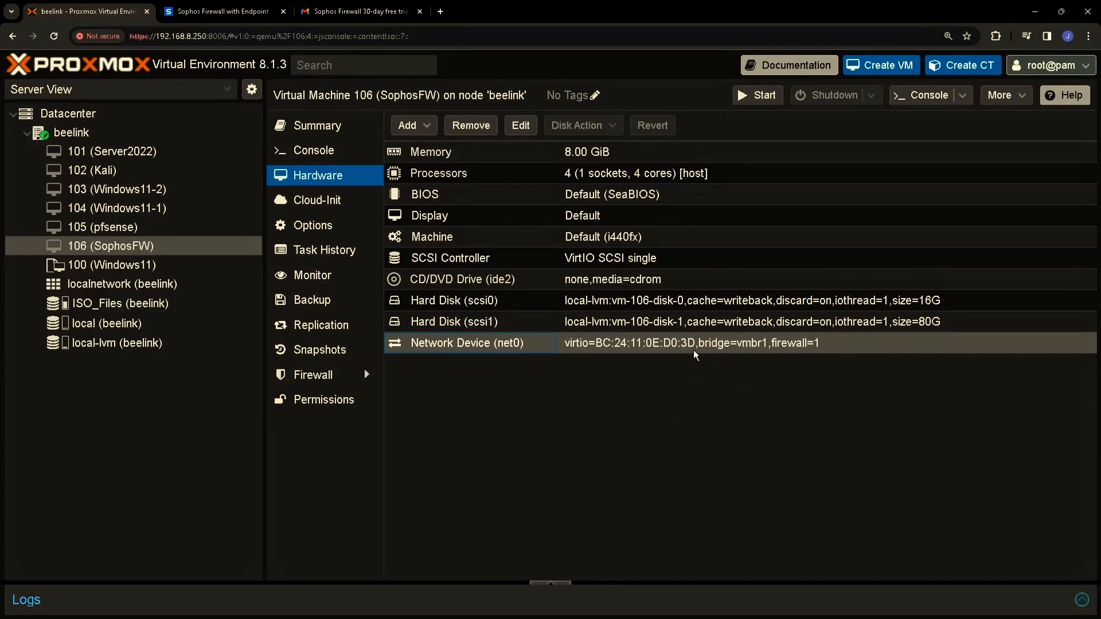
{"action": "left_click", "coordinate": [139, 132]}
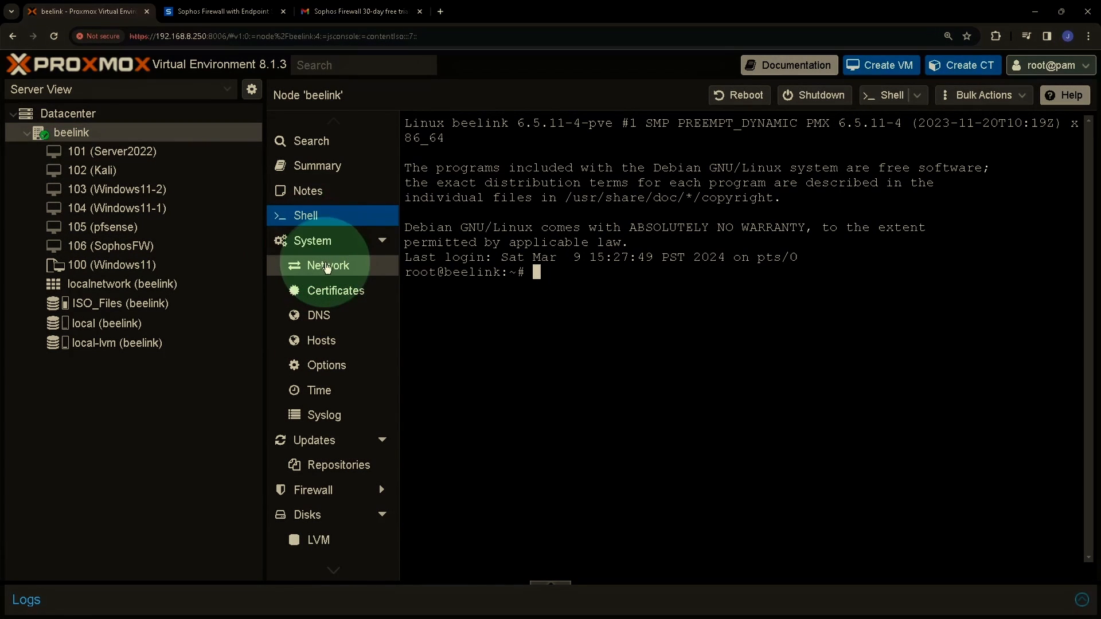
- Open the beelink node's Network page, then start and cancel a new Linux Bridge
{"action": "left_click", "coordinate": [361, 271]}
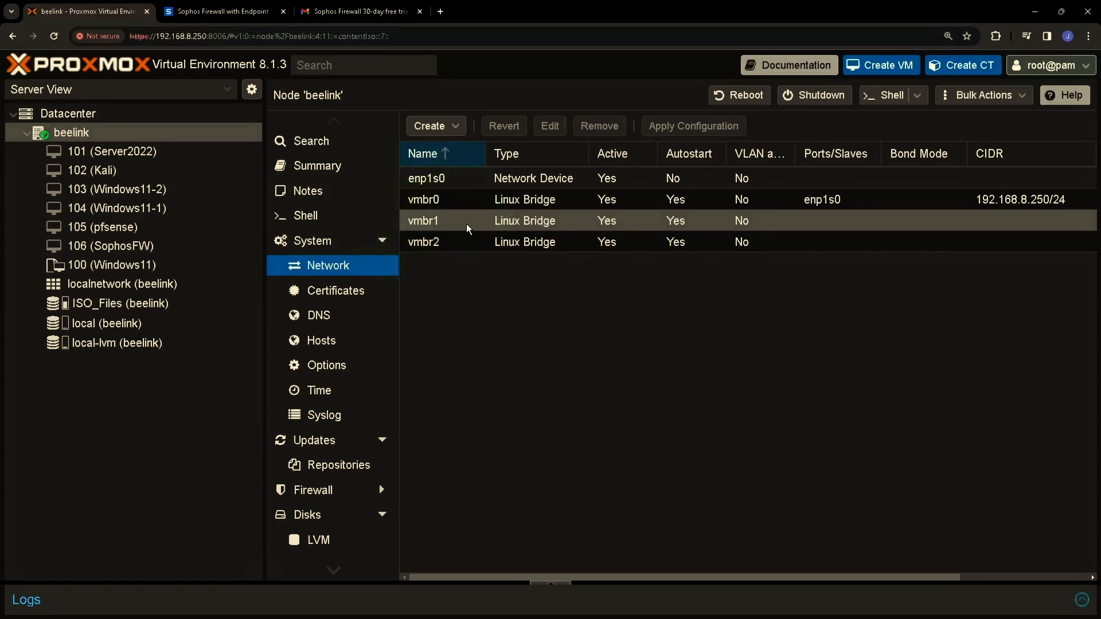
{"action": "left_click", "coordinate": [456, 128]}
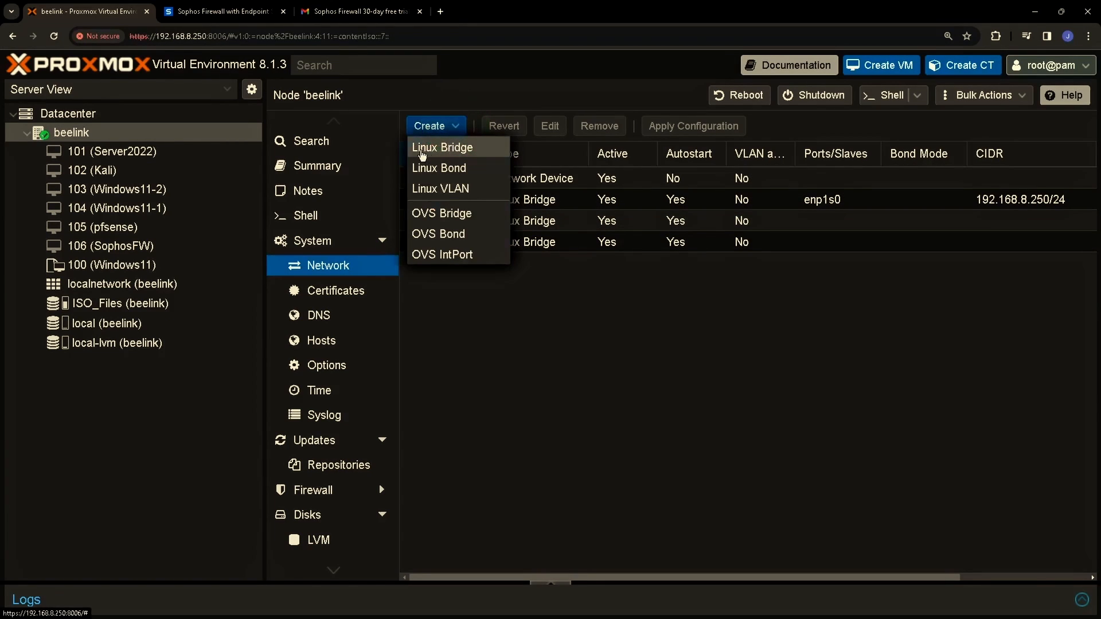
{"action": "left_click", "coordinate": [477, 150]}
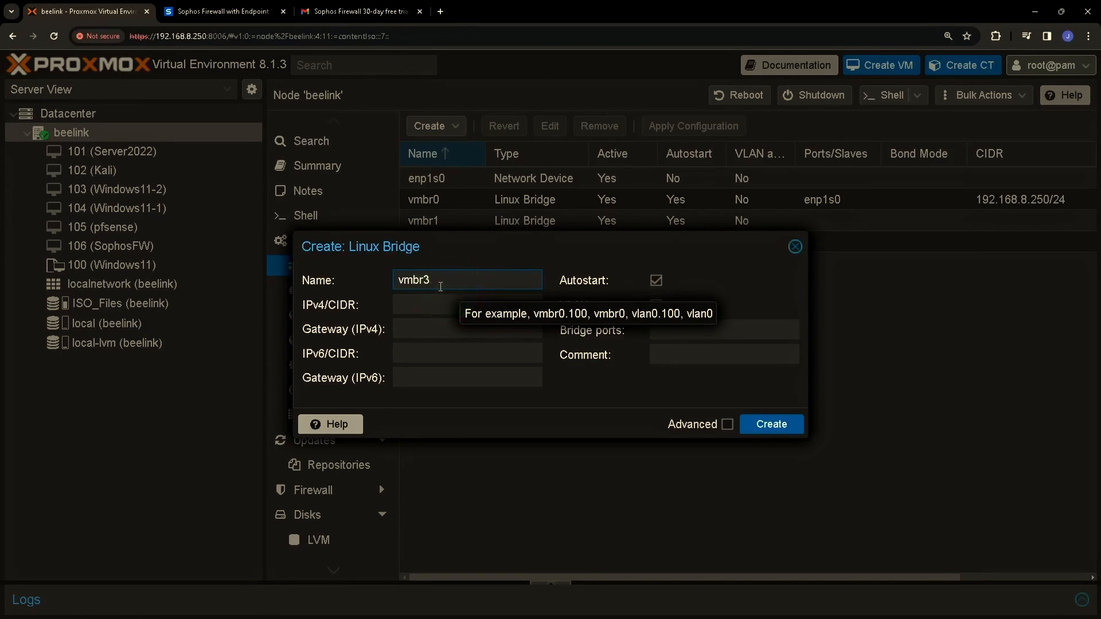
{"action": "left_click", "coordinate": [794, 248]}
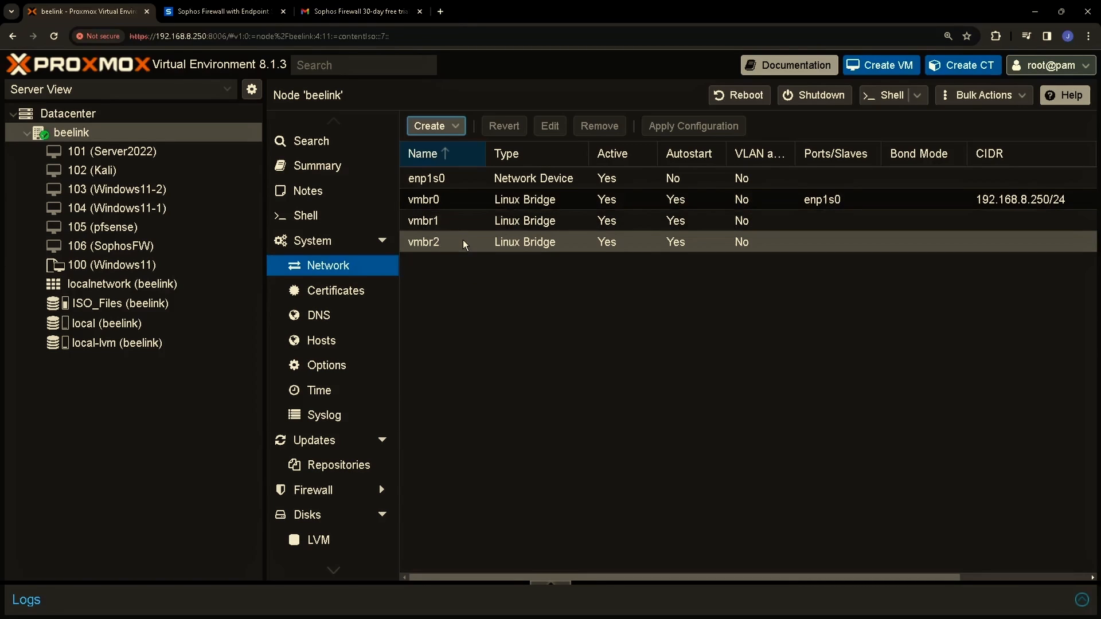
- Inspect the vmbr0, enp1s0 and vmbr1 interface entries
{"action": "left_click", "coordinate": [452, 202]}
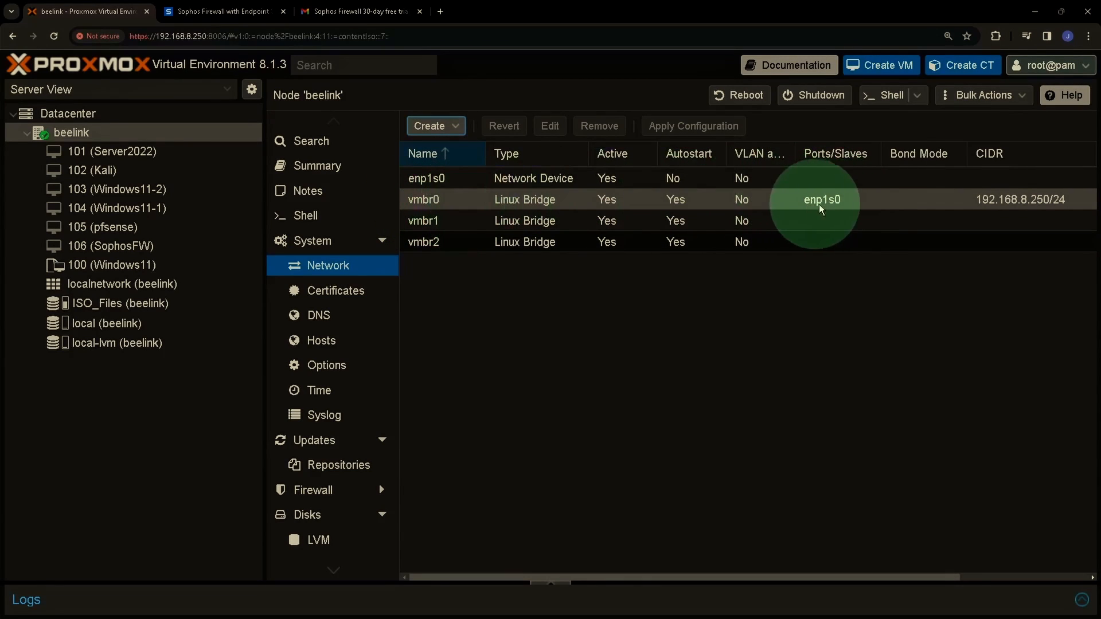
{"action": "left_click", "coordinate": [413, 181]}
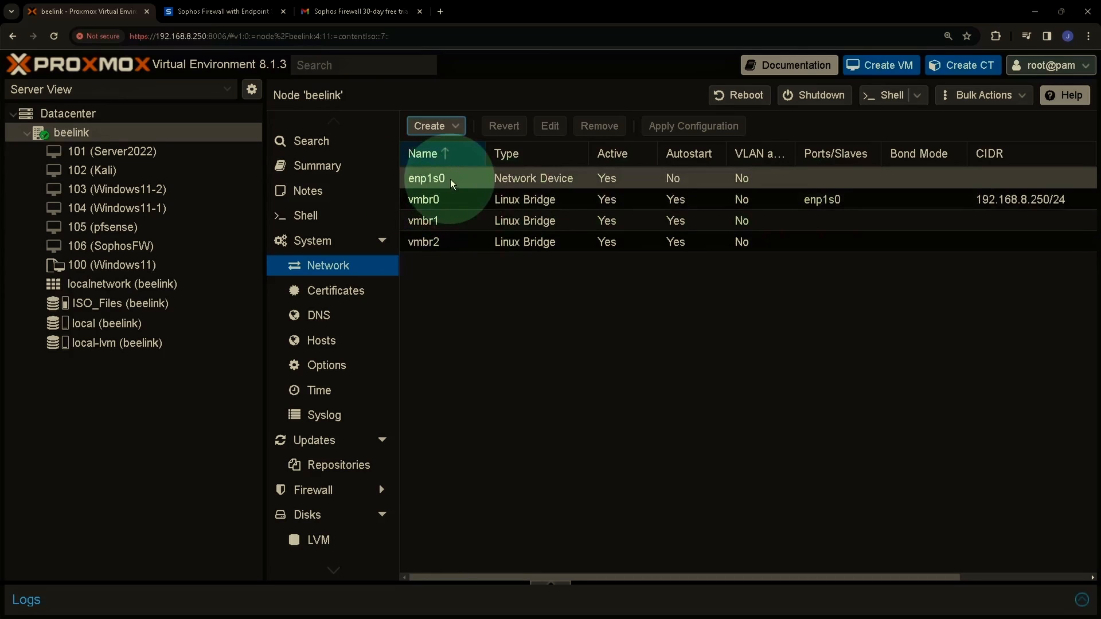
{"action": "left_click", "coordinate": [438, 202]}
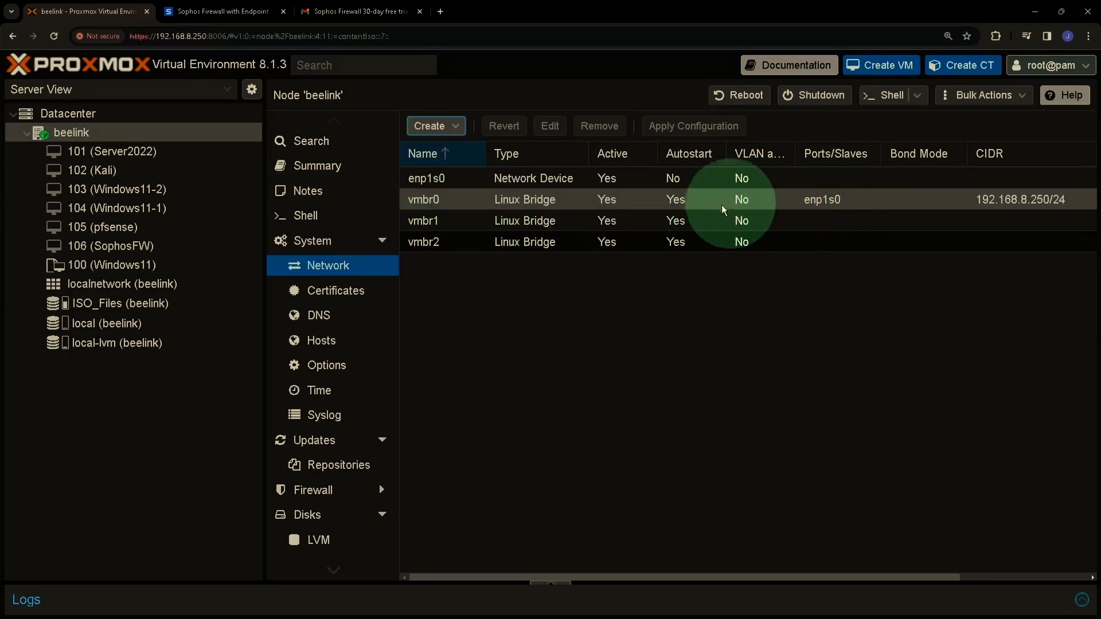
{"action": "left_click", "coordinate": [430, 225]}
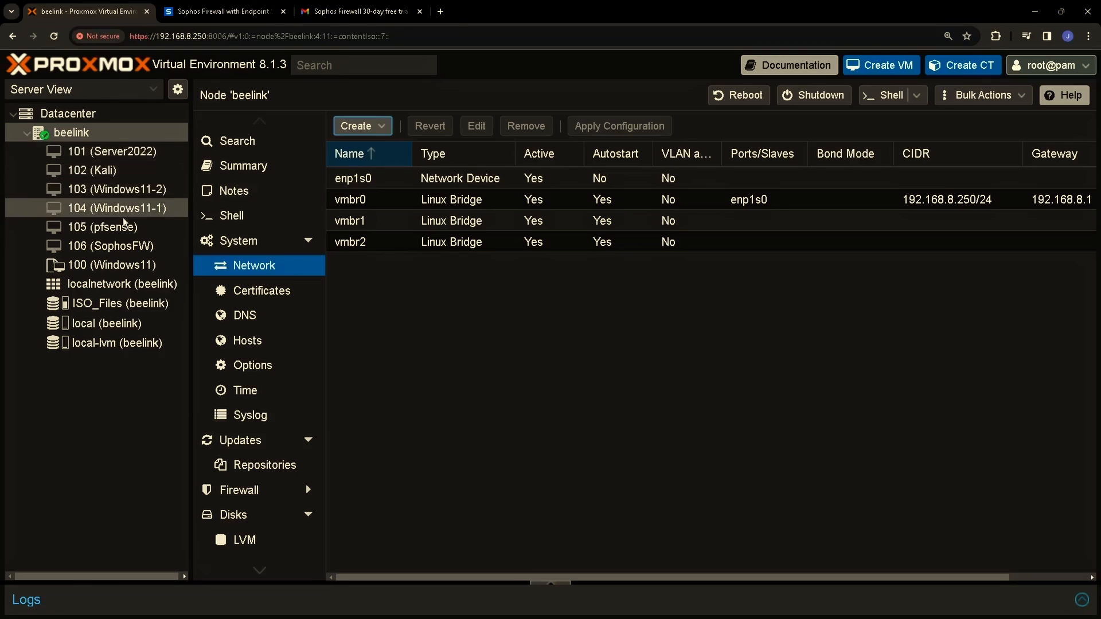
{"action": "left_click", "coordinate": [150, 246]}
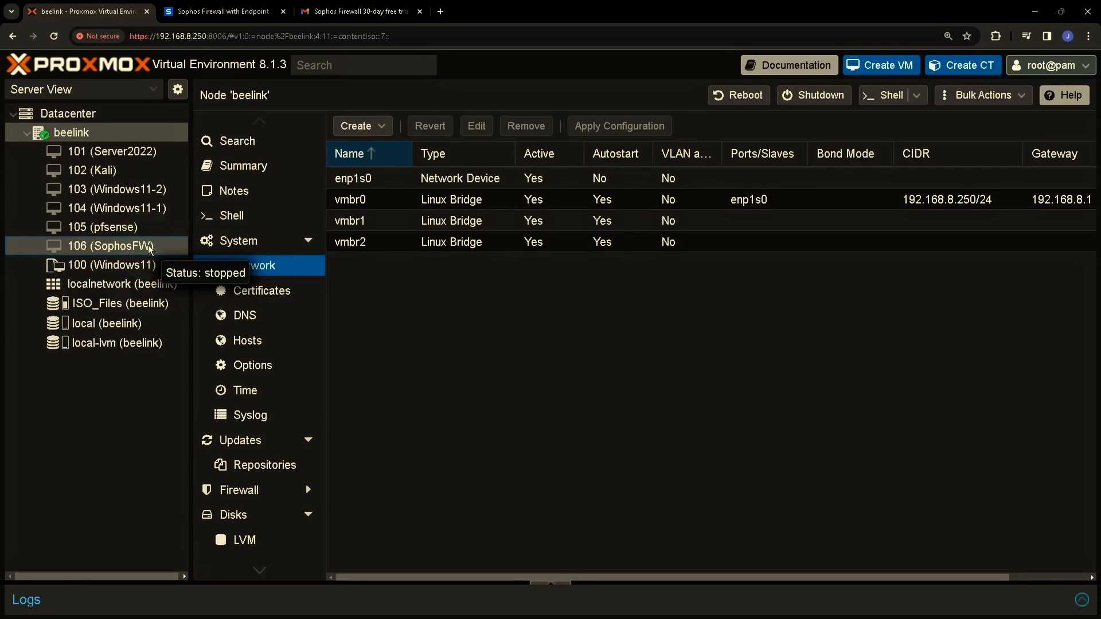
- Add a second network device, net1 on bridge vmbr0, to VM 106 and review both NICs
{"action": "left_click", "coordinate": [150, 246]}
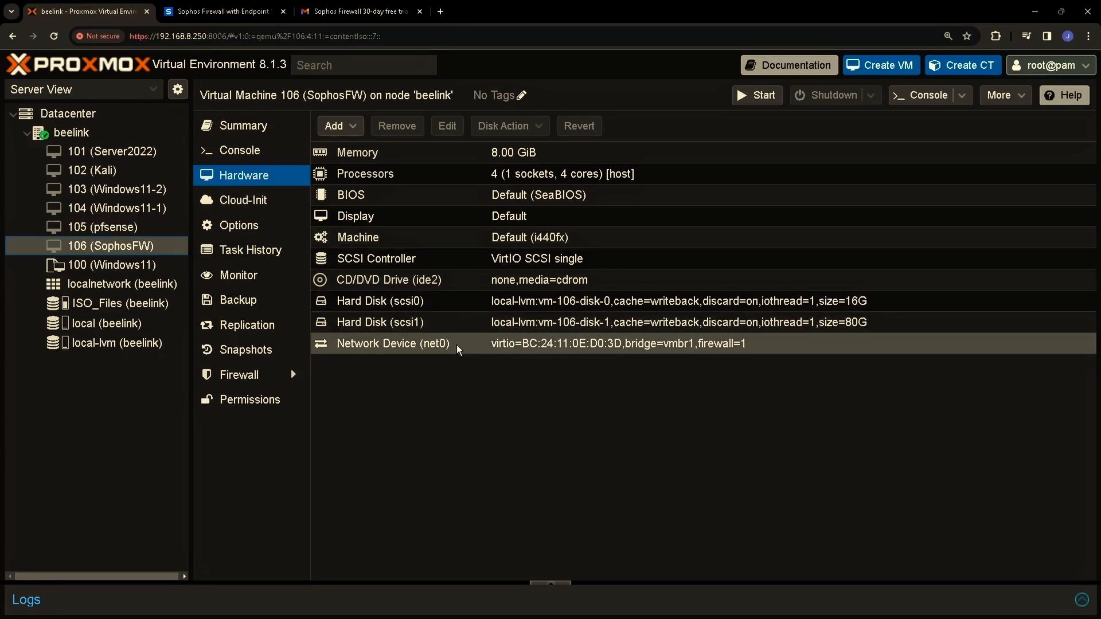
{"action": "left_click", "coordinate": [352, 129]}
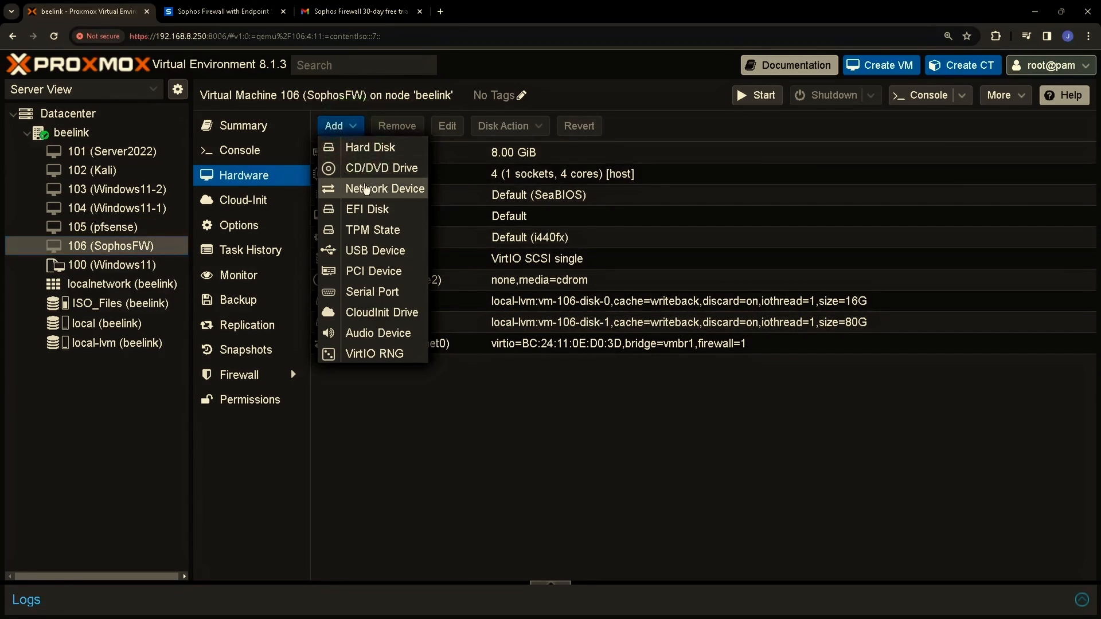
{"action": "left_click", "coordinate": [401, 195]}
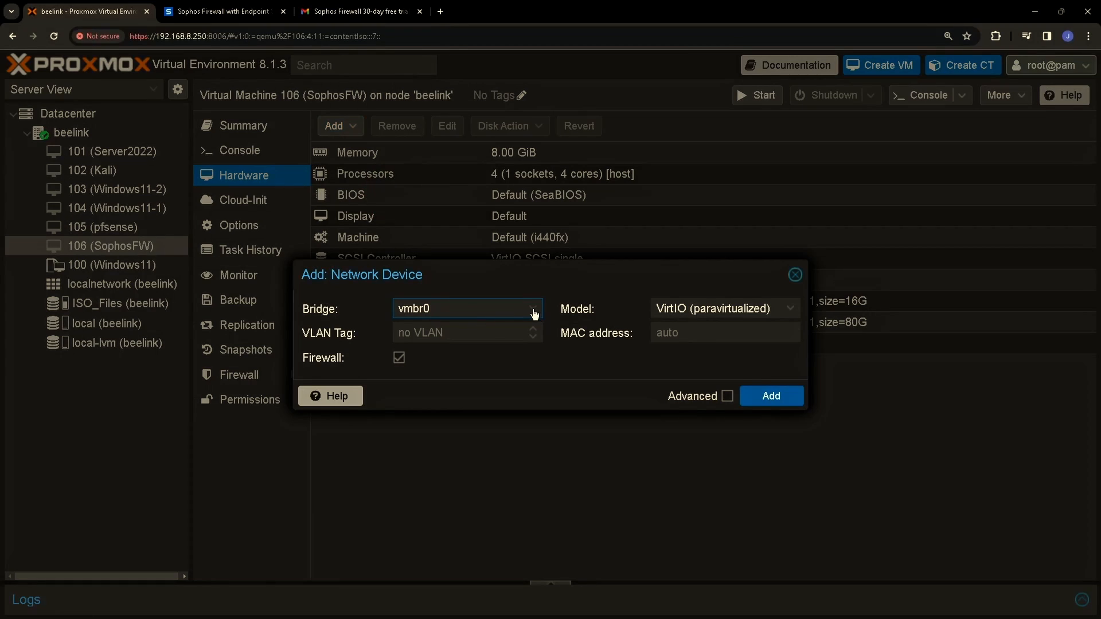
{"action": "left_click", "coordinate": [776, 397]}
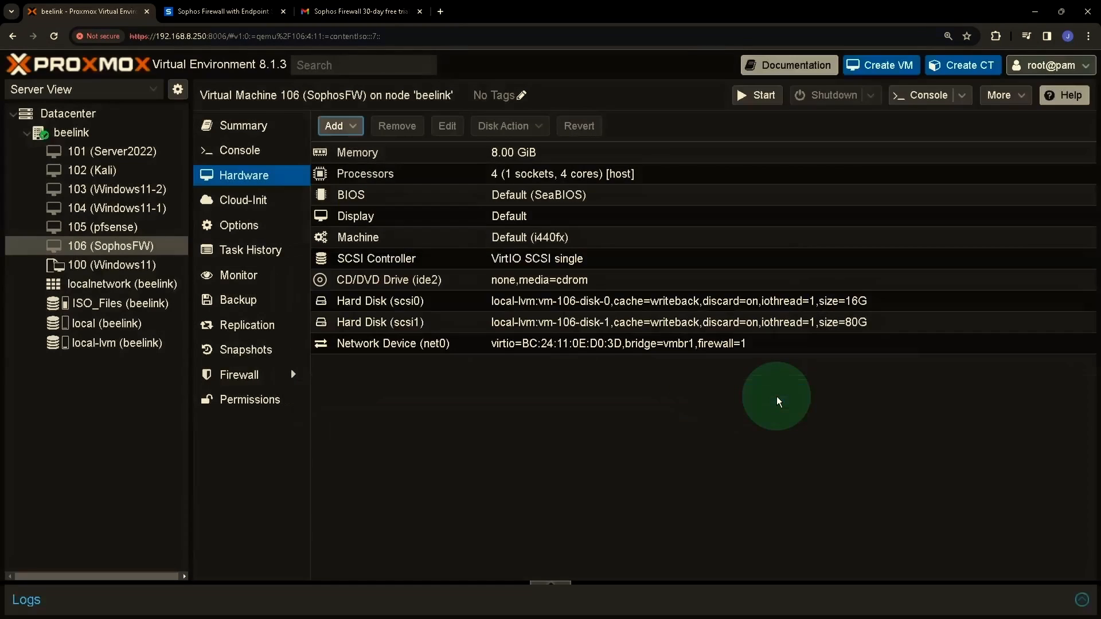
{"action": "left_click", "coordinate": [450, 346]}
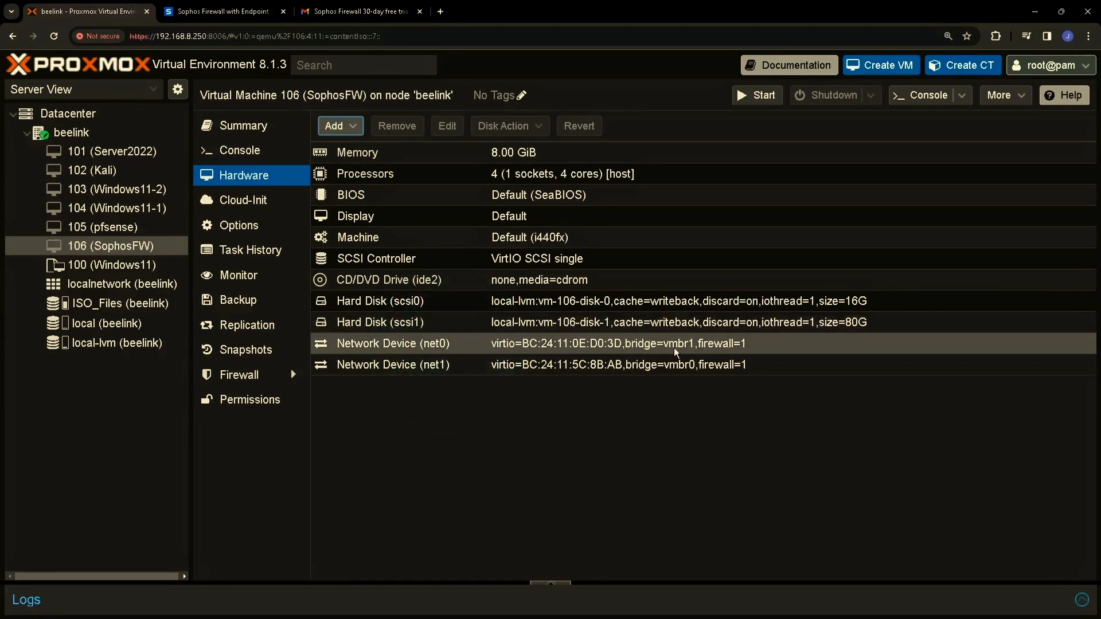
{"action": "left_click", "coordinate": [674, 348]}
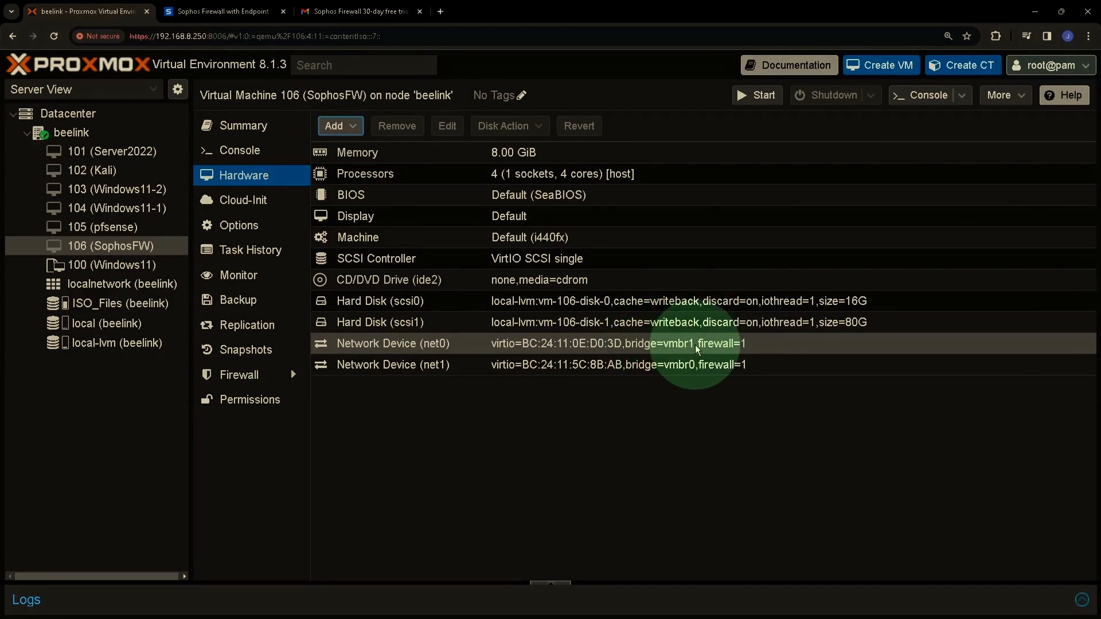
{"action": "left_click", "coordinate": [695, 346]}
{"action": "left_click", "coordinate": [483, 369]}
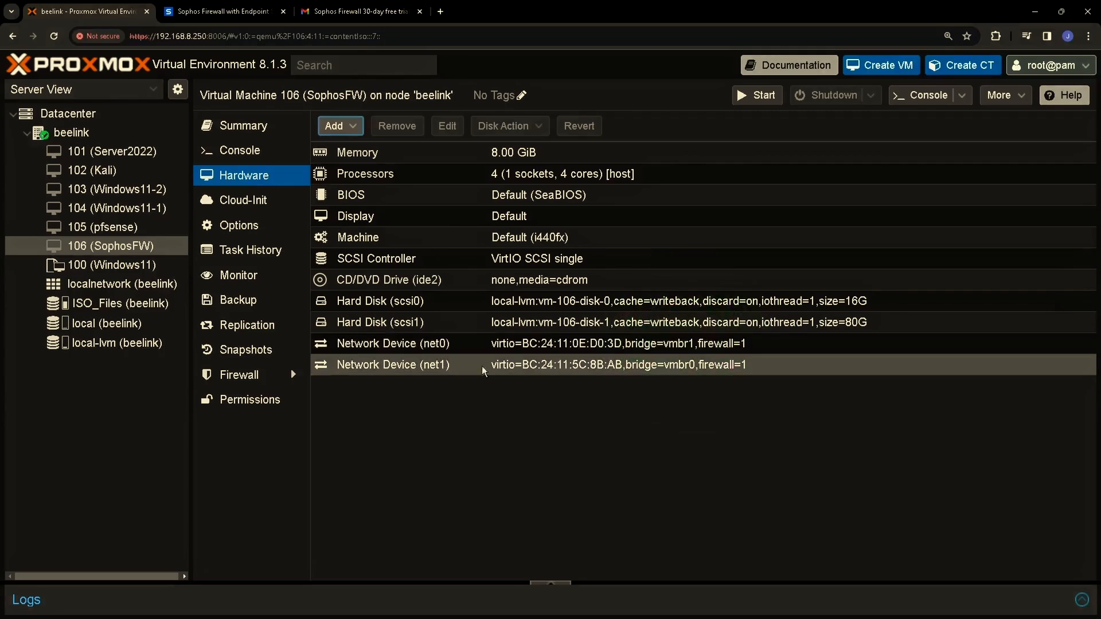
{"action": "left_click", "coordinate": [430, 374]}
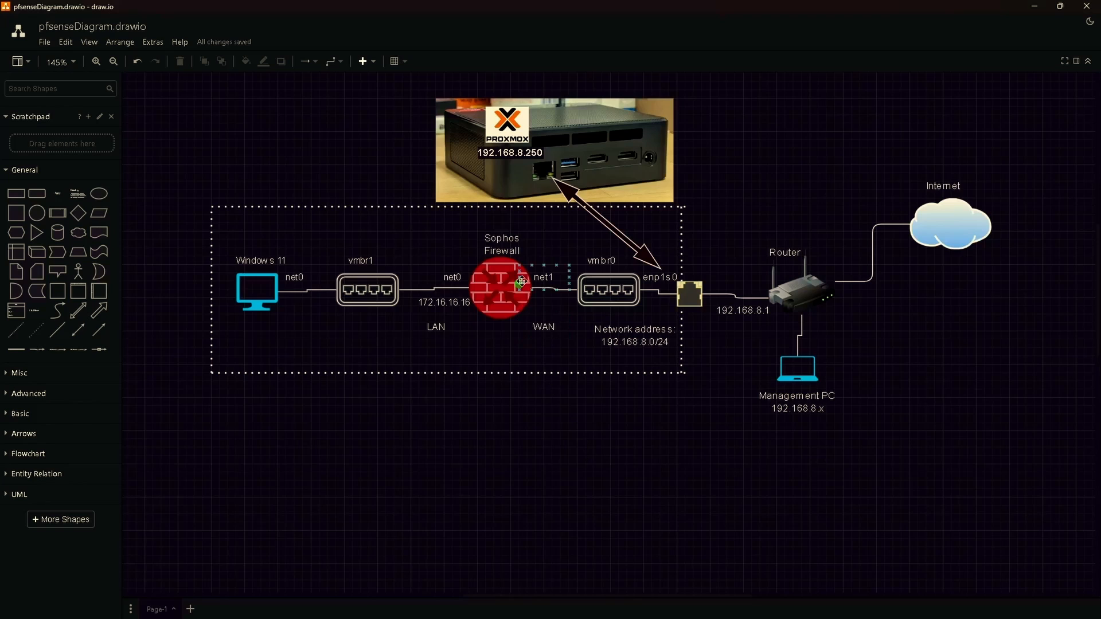
{"action": "key", "text": "ctrl"}
{"action": "key", "text": "ctrl"}
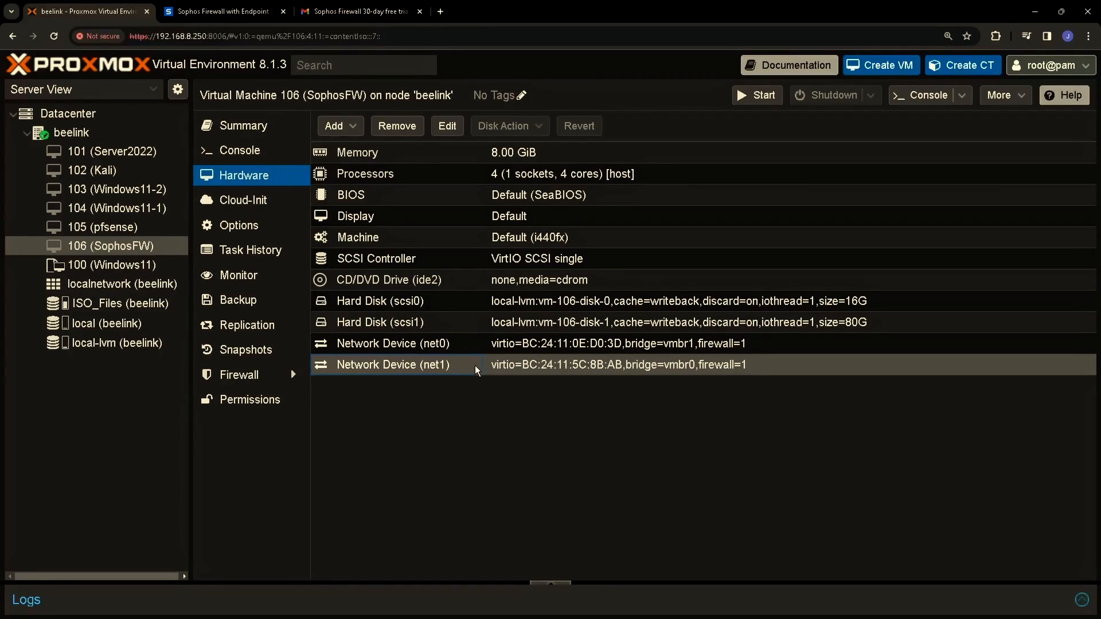
- Make scsi0 VM 106's only boot device, dropping ide2 and net0, and view its console
{"action": "left_click", "coordinate": [267, 227]}
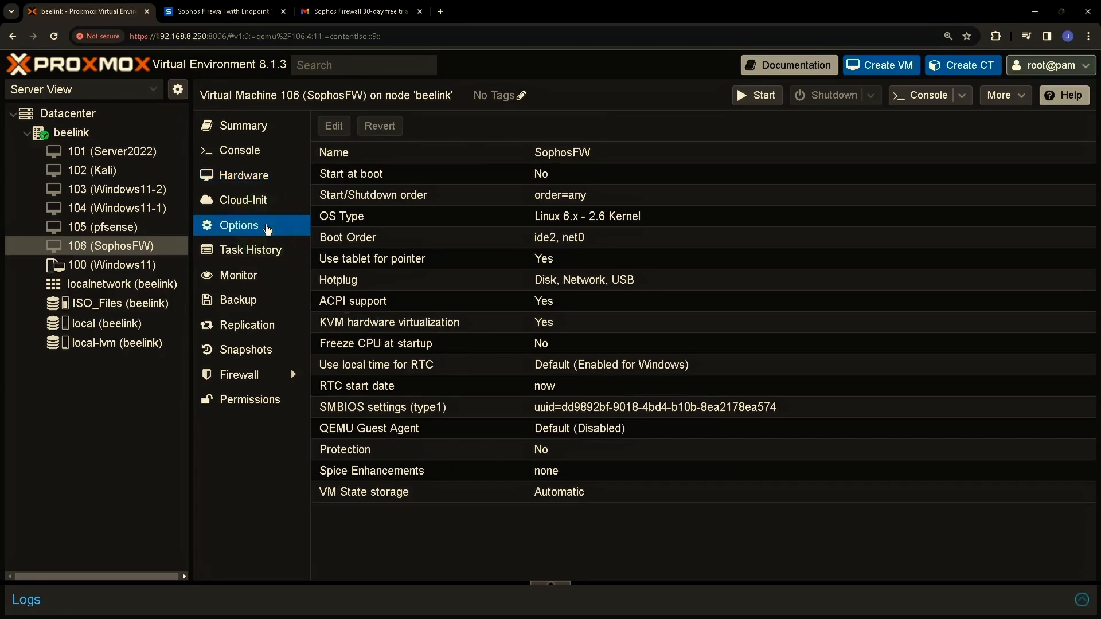
{"action": "left_click", "coordinate": [466, 244]}
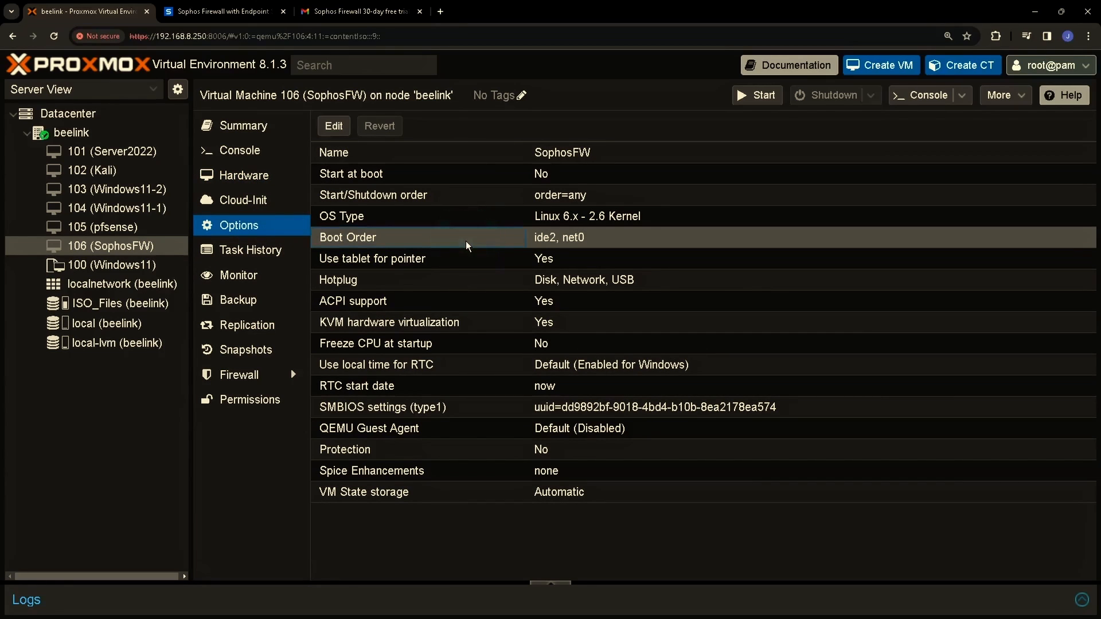
{"action": "double_click", "coordinate": [466, 243]}
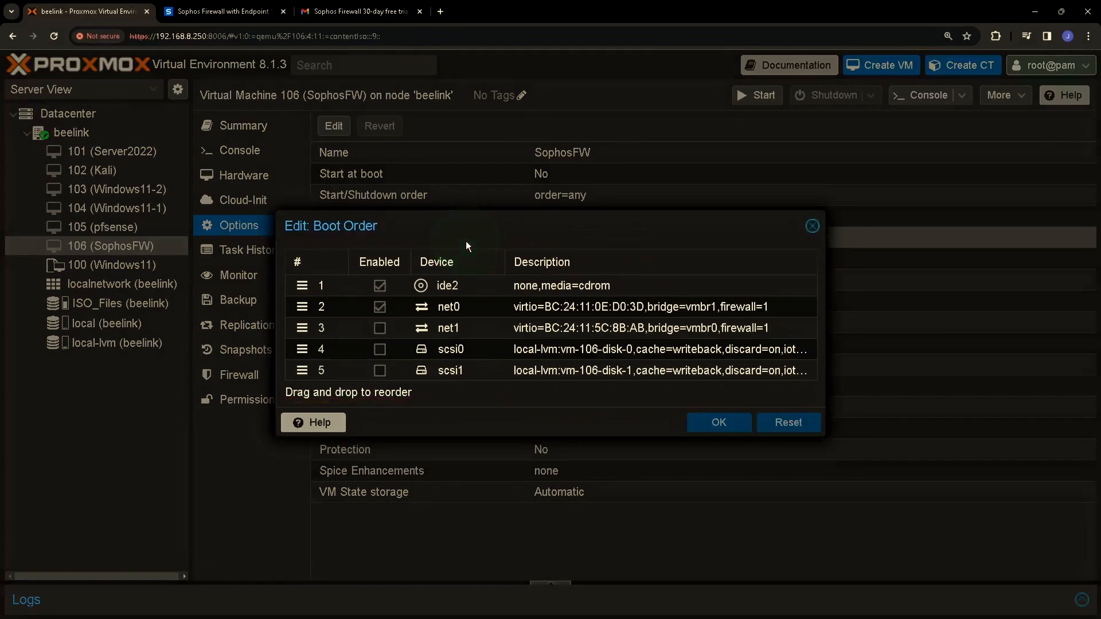
{"action": "left_click", "coordinate": [380, 285]}
{"action": "left_click", "coordinate": [380, 306]}
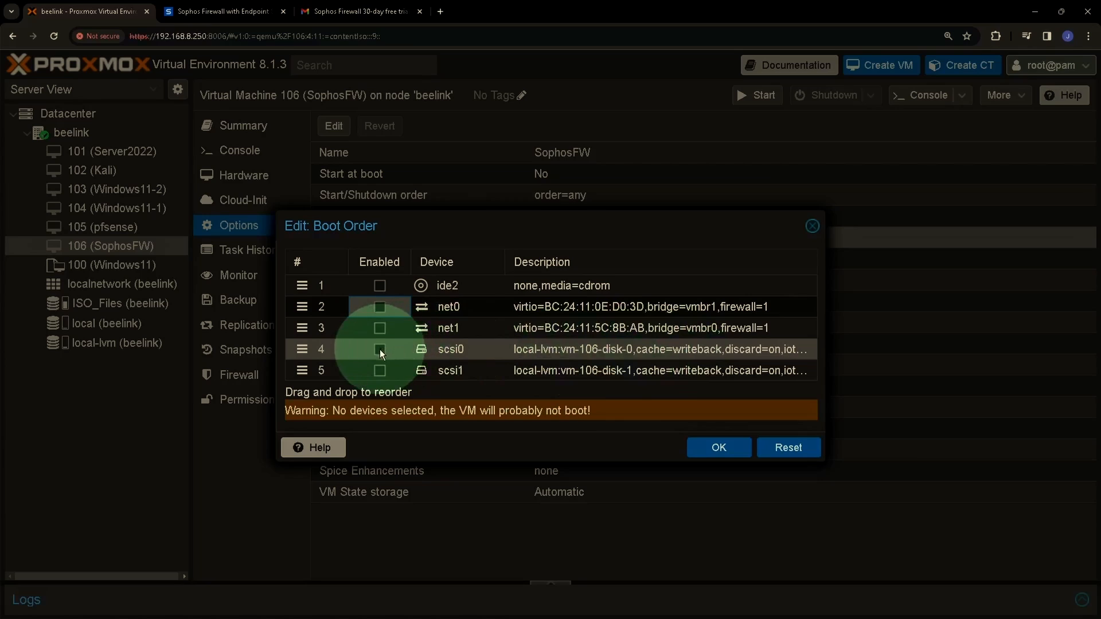
{"action": "left_click", "coordinate": [379, 349]}
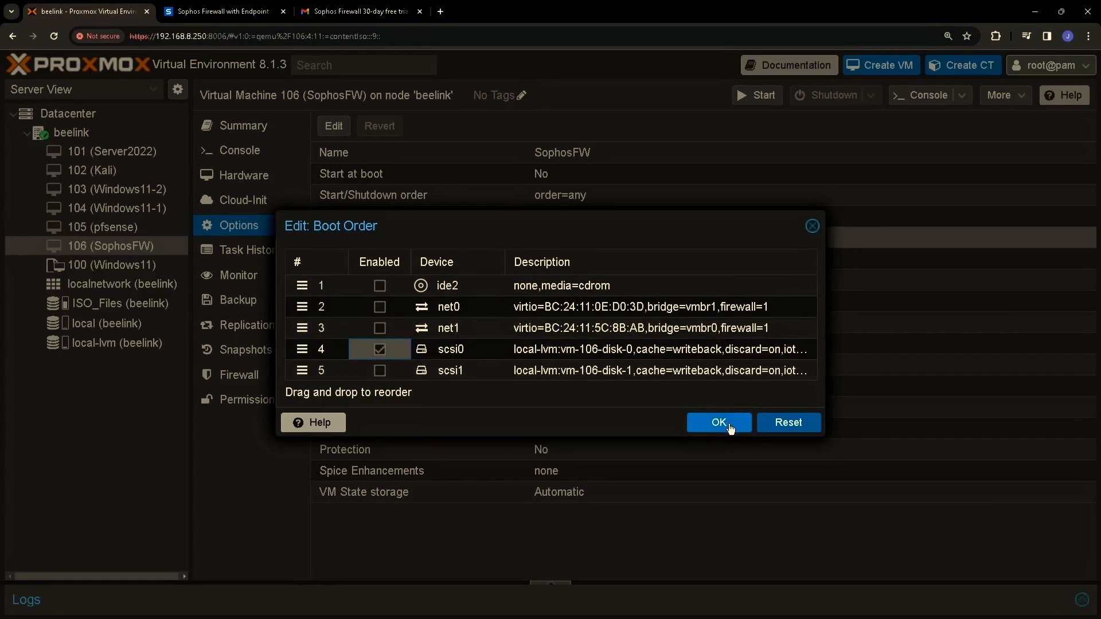
{"action": "left_click", "coordinate": [728, 426]}
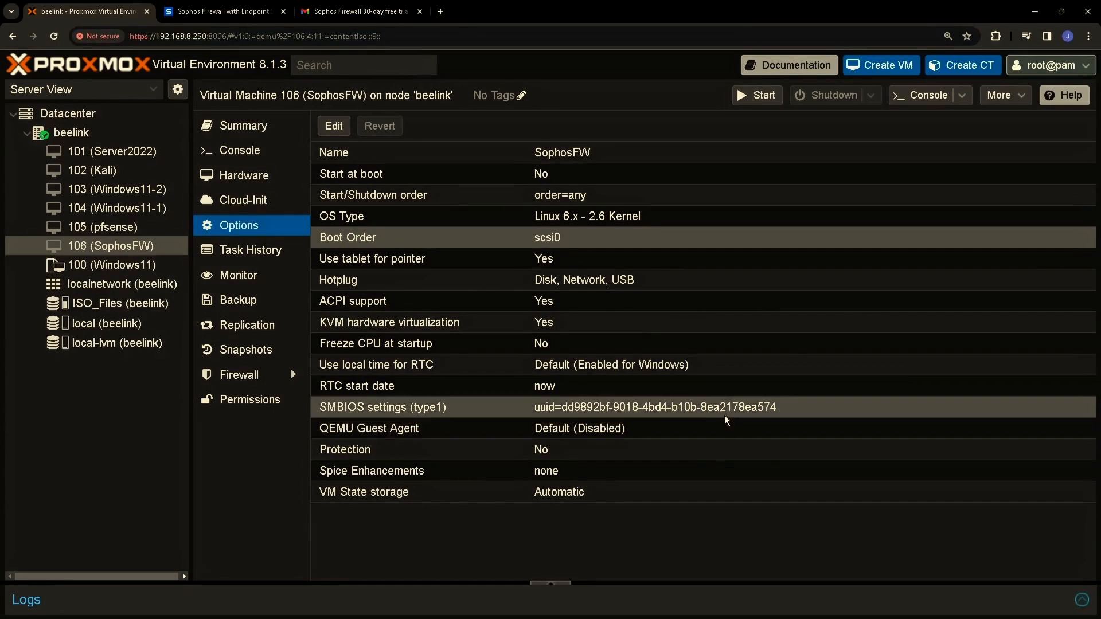
{"action": "left_click", "coordinate": [257, 151]}
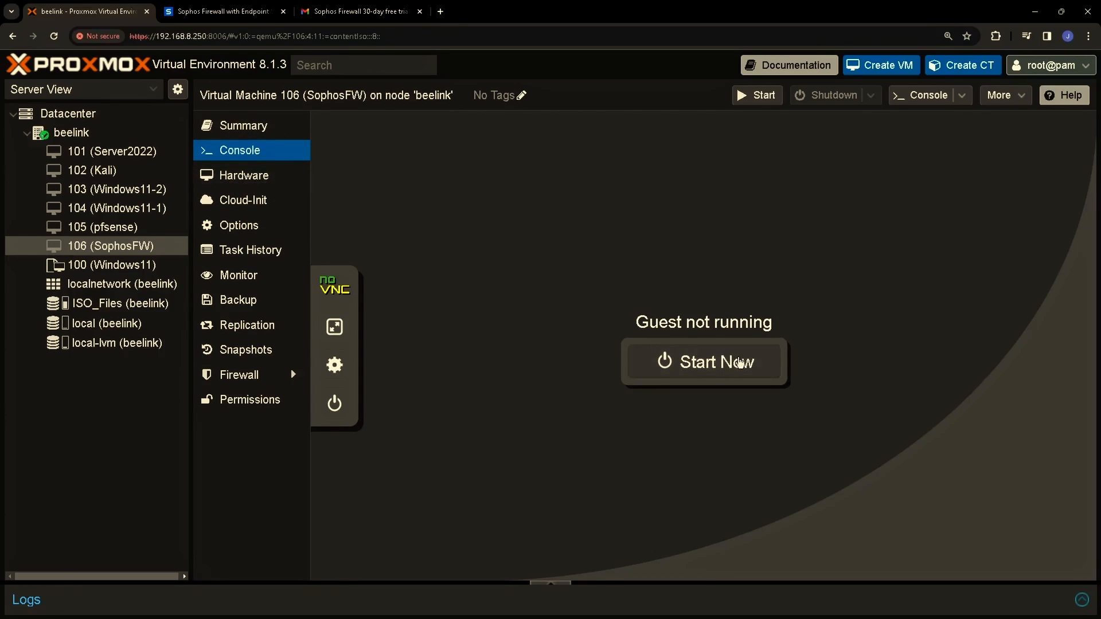
- Start the SophosFW VM and watch its console until first boot completes at the password prompt
{"action": "left_click", "coordinate": [741, 362]}
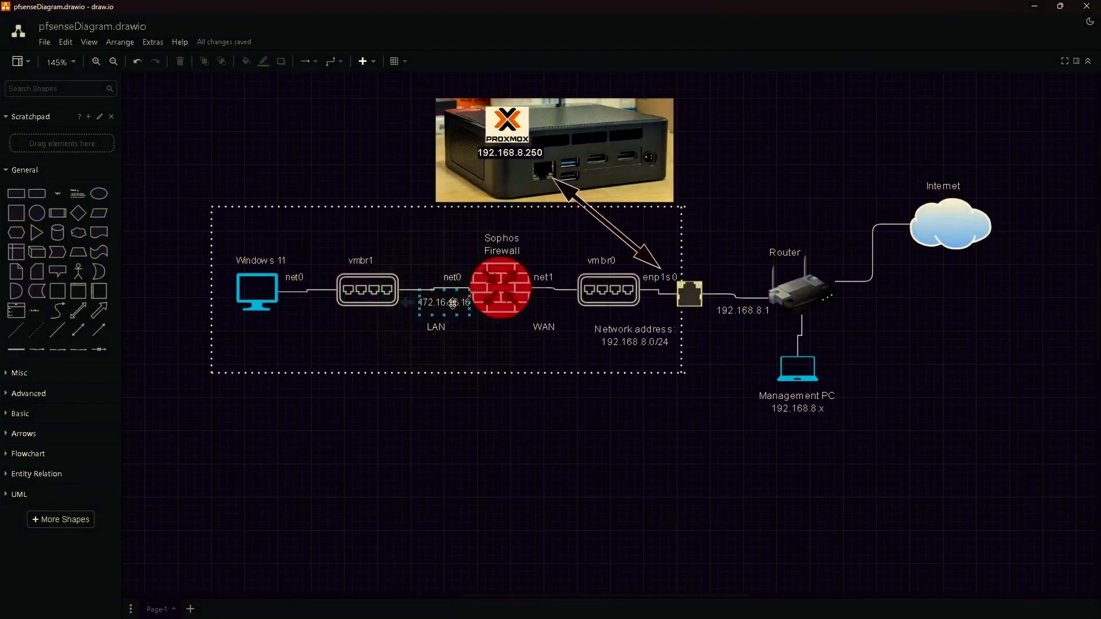
{"action": "left_click", "coordinate": [1034, 7]}
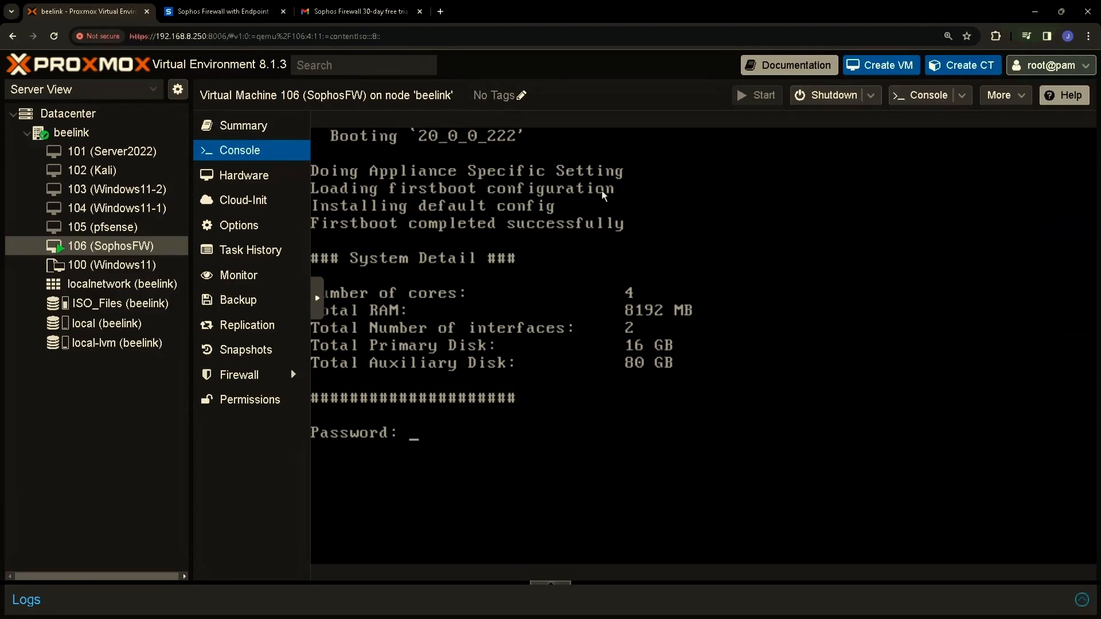
- Check Windows11-1's network device (net0 on vmbr1), then start the VM and watch its console
{"action": "left_click", "coordinate": [121, 211]}
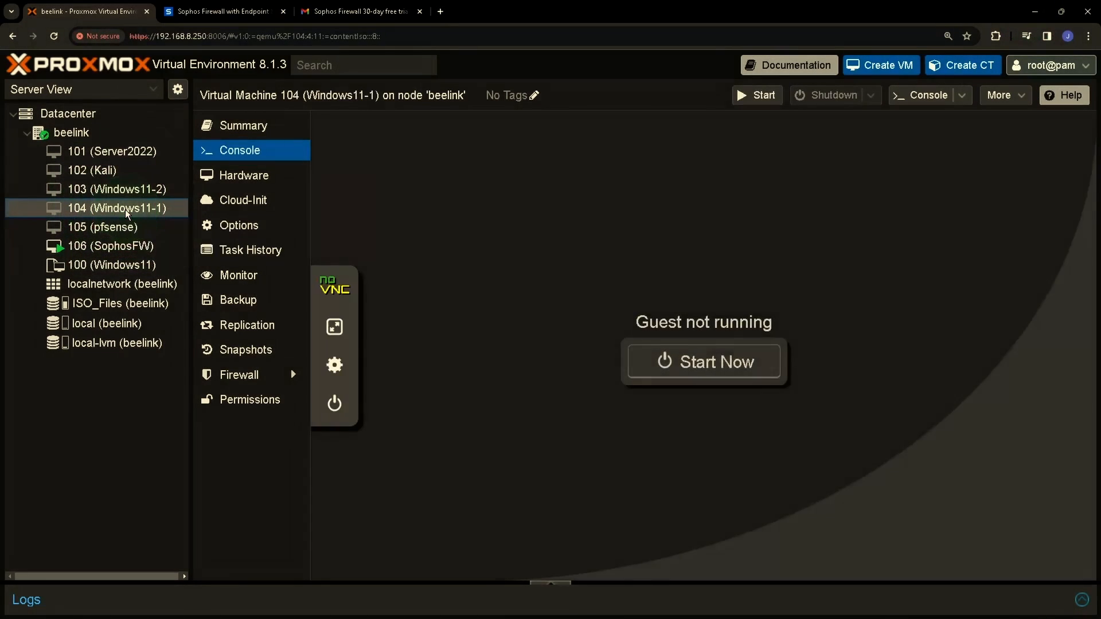
{"action": "left_click", "coordinate": [262, 179]}
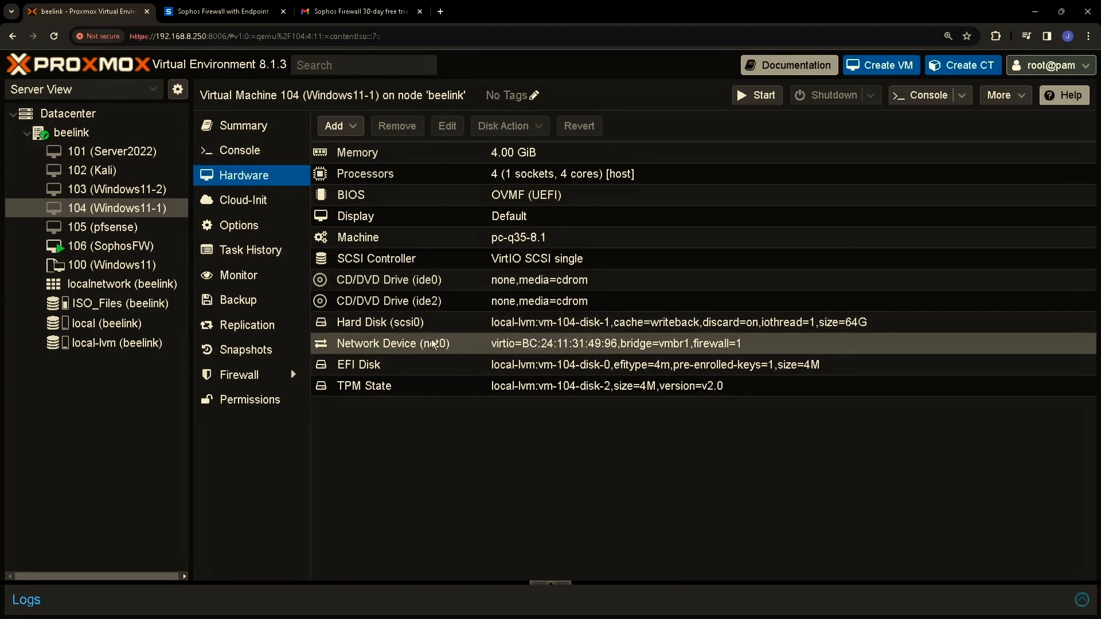
{"action": "left_click", "coordinate": [415, 346]}
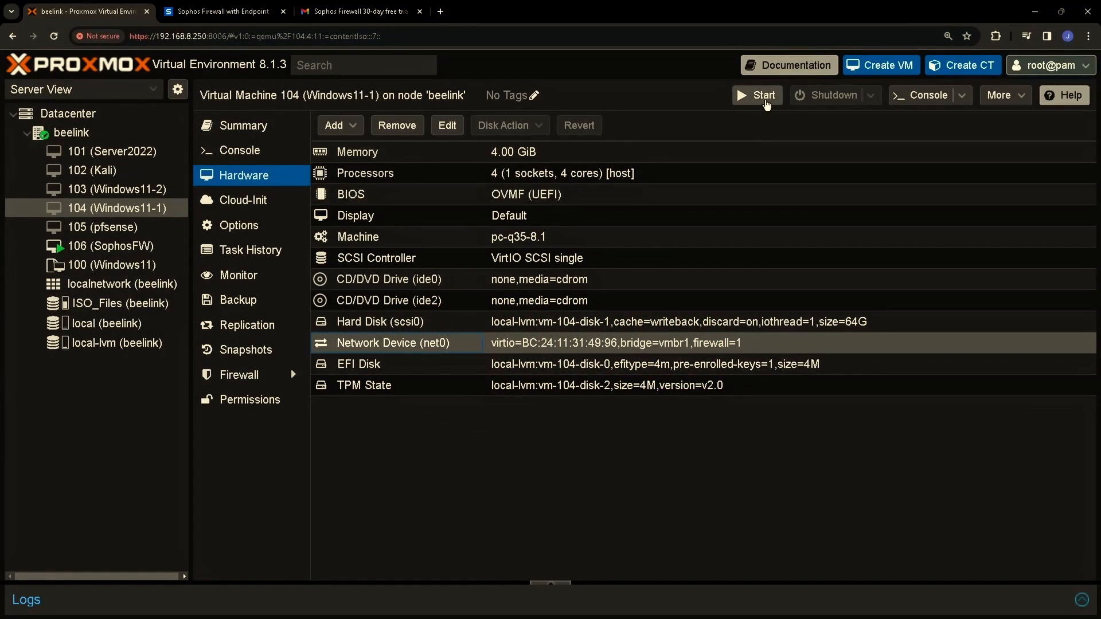
{"action": "left_click", "coordinate": [764, 97]}
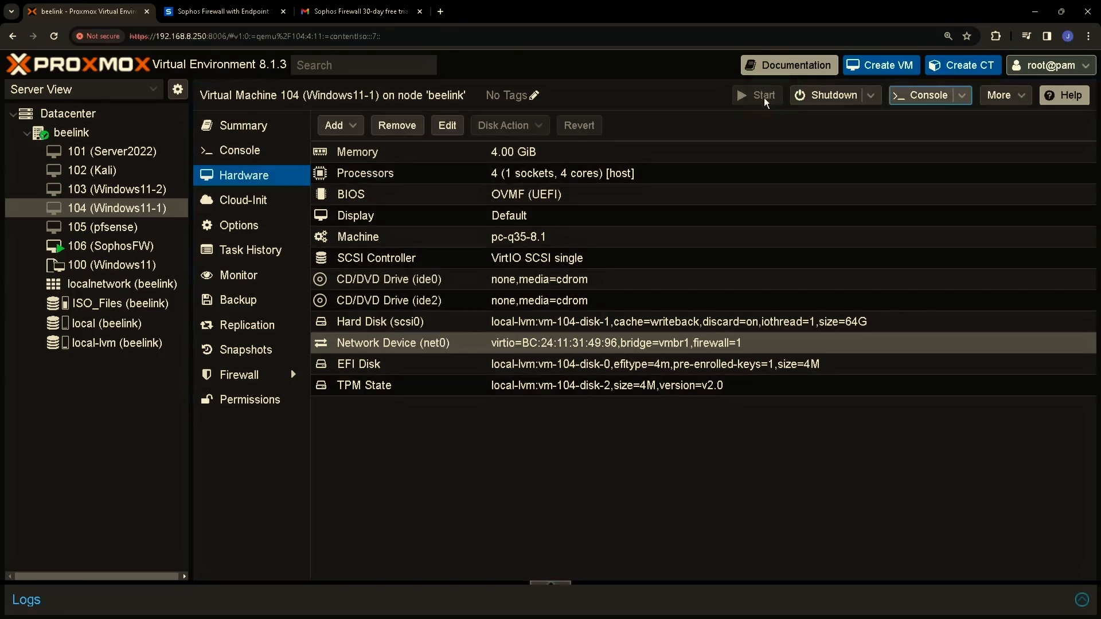
{"action": "left_click", "coordinate": [273, 151]}
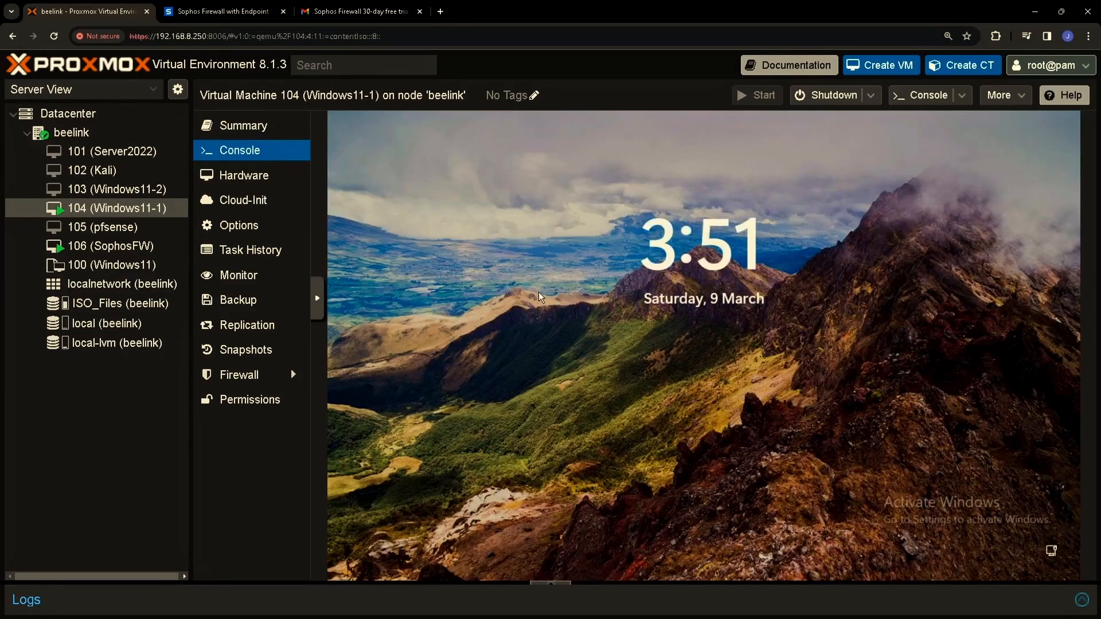
- Sign in to Windows with the PIN and view Ethernet details: IPv4 172.16.16.17, DNS 172.16.16.16
{"action": "left_click", "coordinate": [602, 319]}
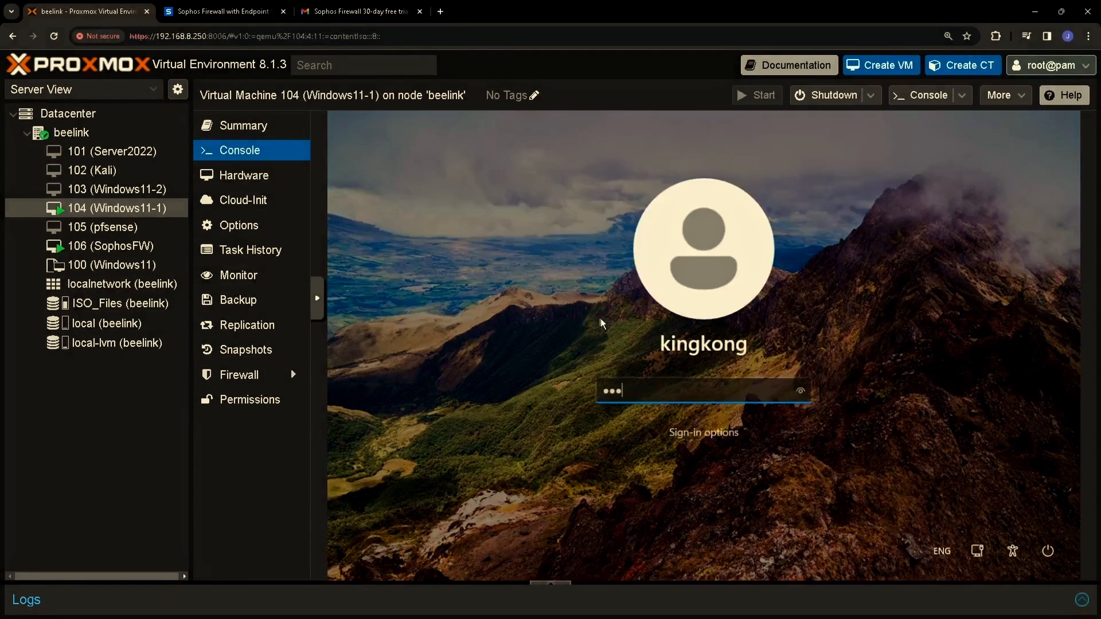
{"action": "type", "text": "1"}
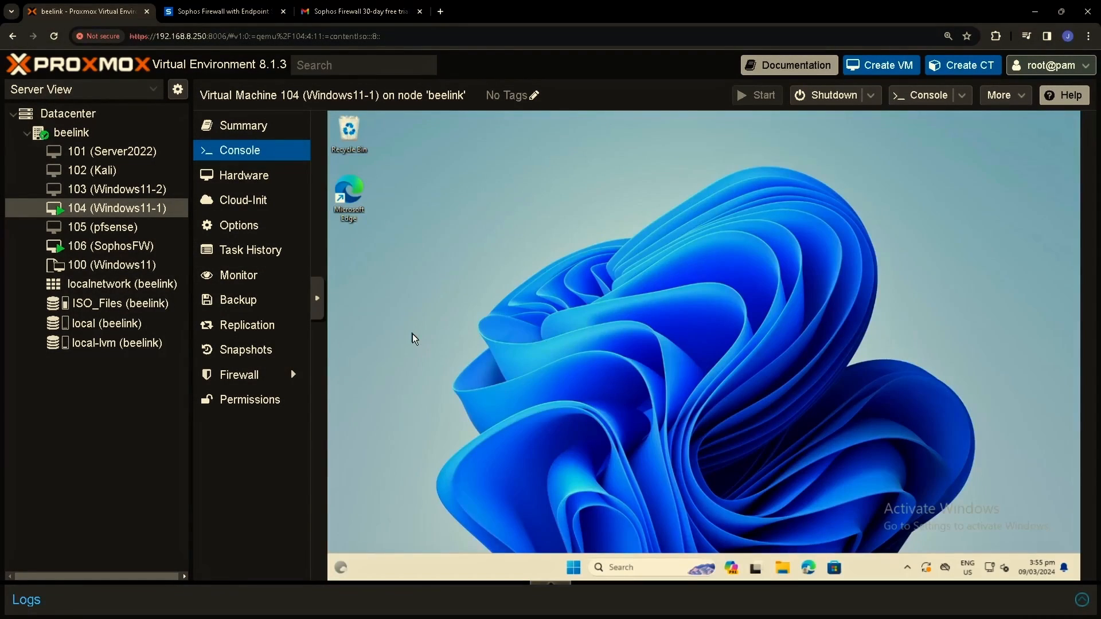
{"action": "right_click", "coordinate": [989, 570]}
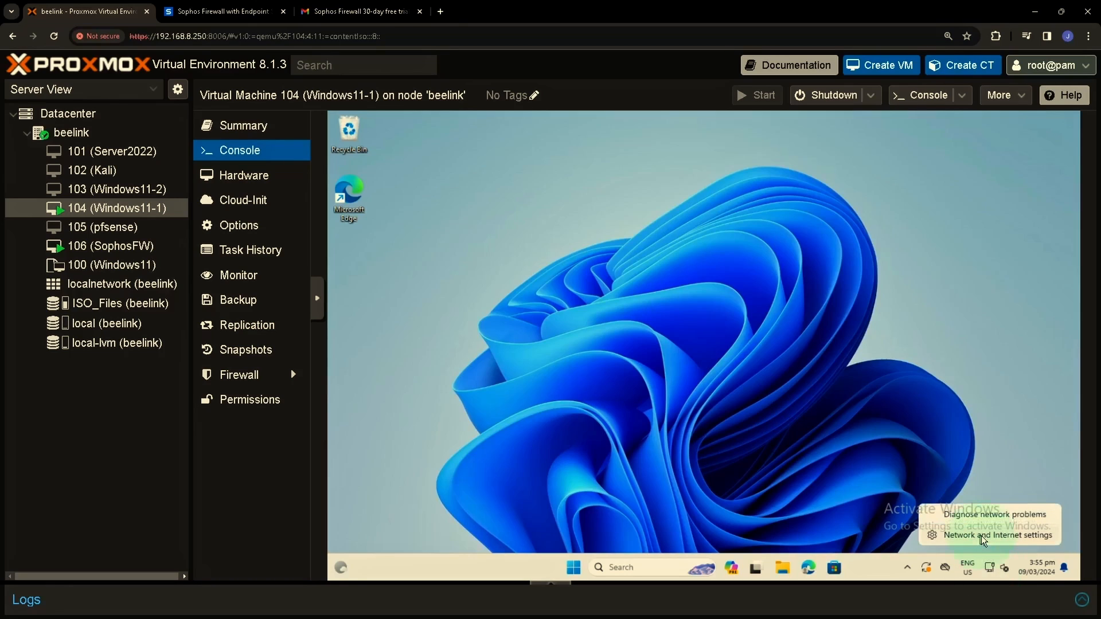
{"action": "left_click", "coordinate": [998, 535]}
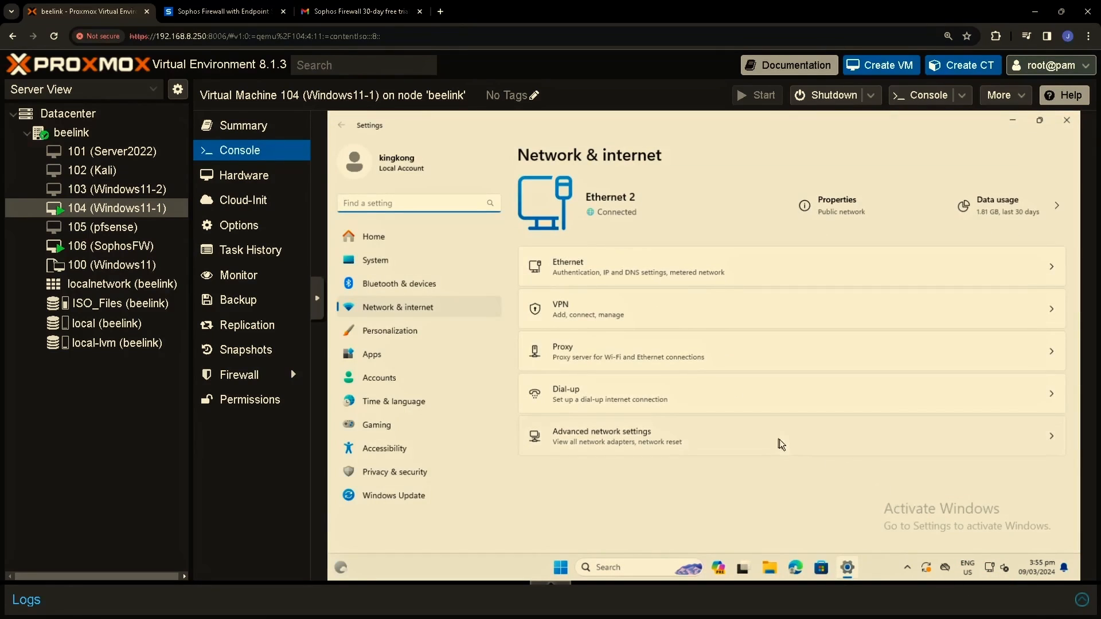
{"action": "left_click", "coordinate": [618, 274]}
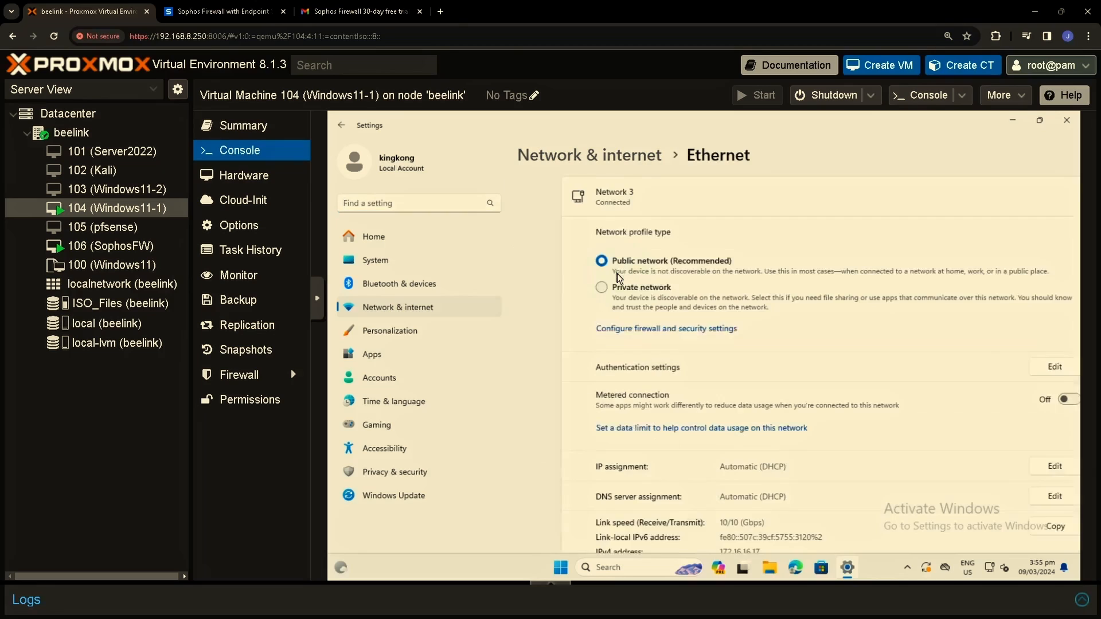
{"action": "scroll", "coordinate": [634, 348], "scroll_direction": "down", "scroll_amount": 4}
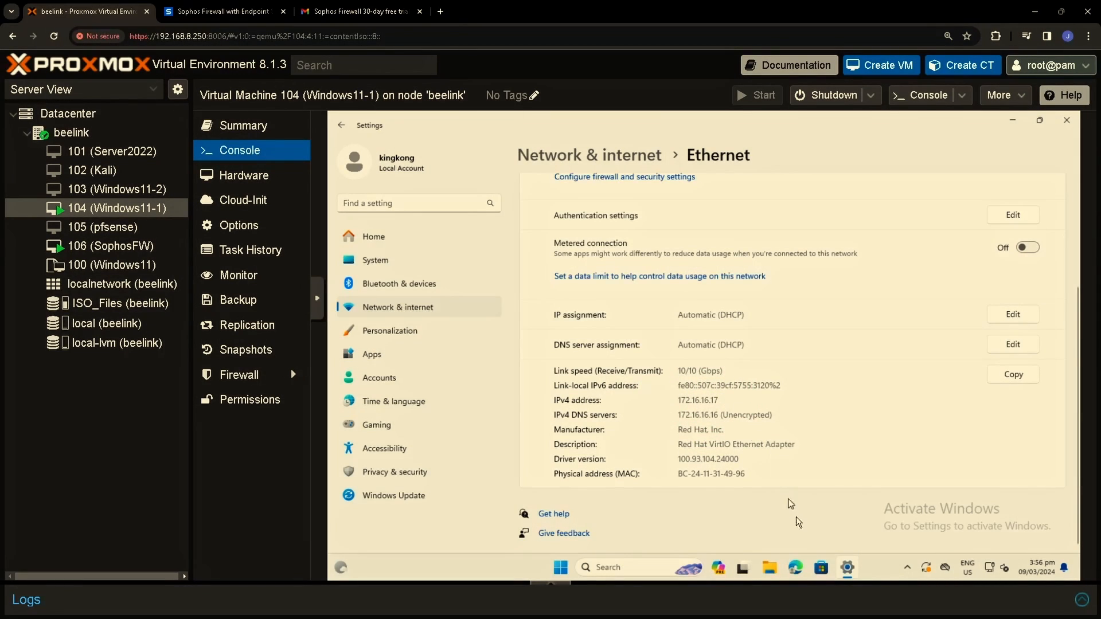
{"action": "left_click", "coordinate": [795, 567]}
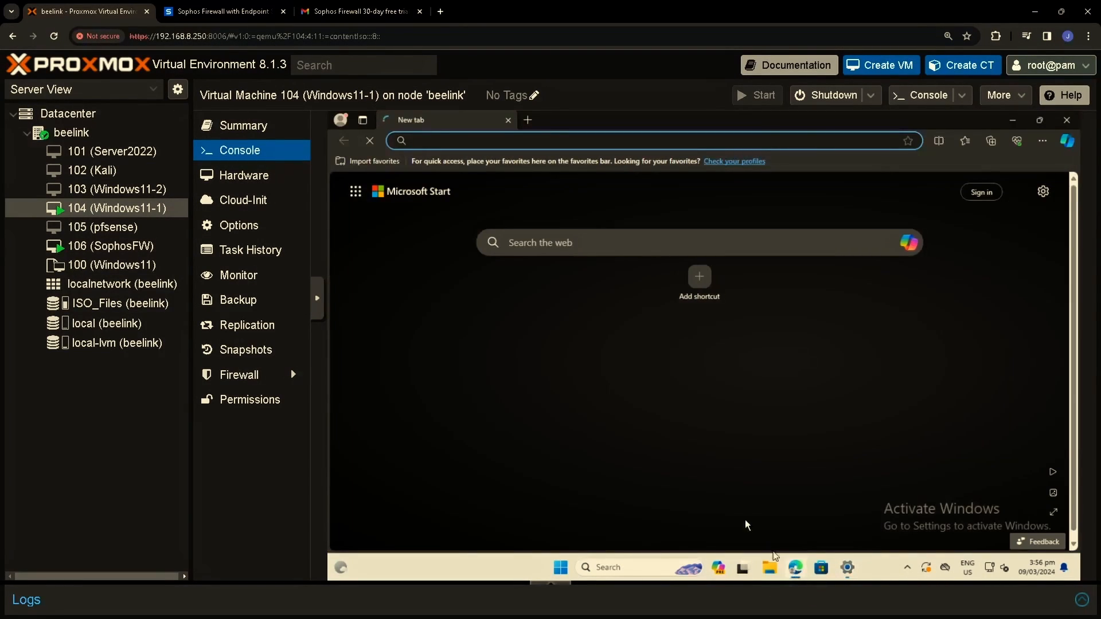
{"action": "left_click", "coordinate": [517, 143]}
{"action": "type", "text": "http"}
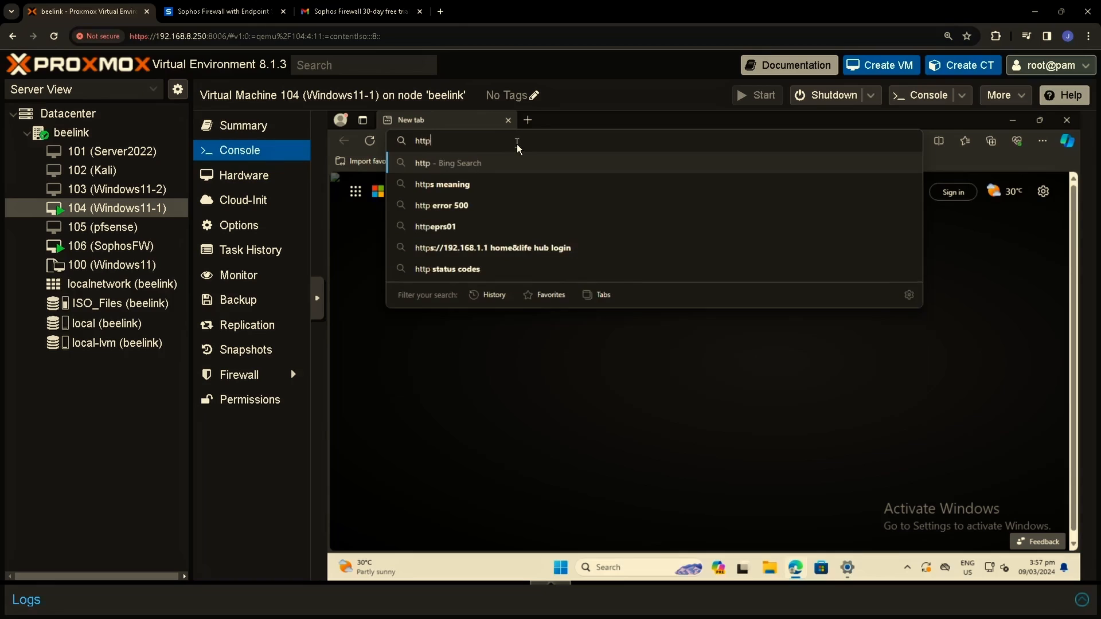
{"action": "type", "text": "s//1"}
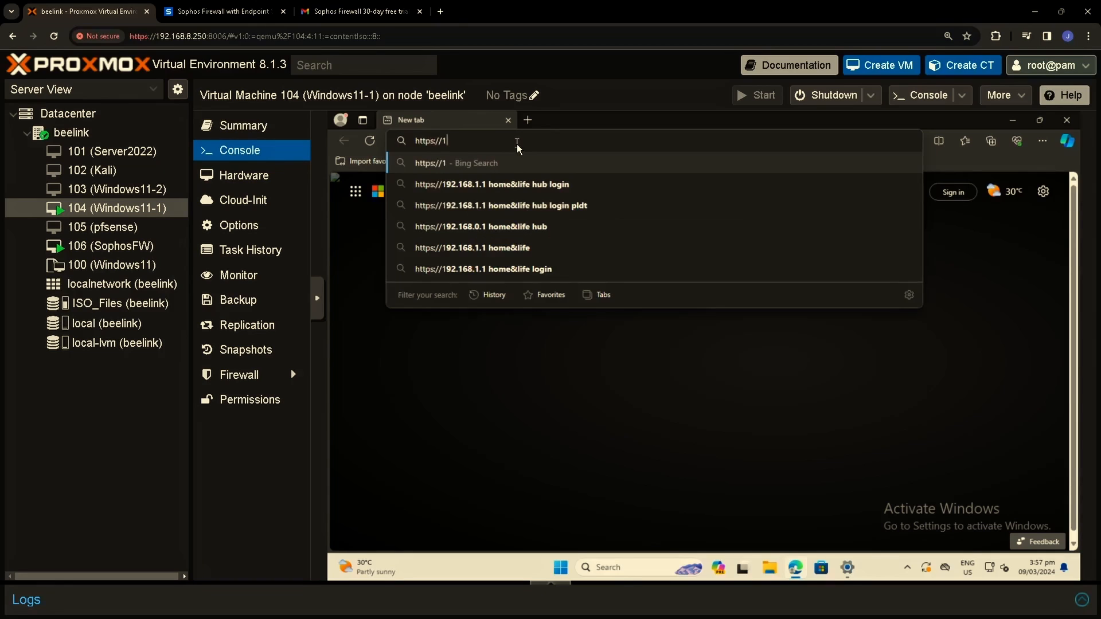
{"action": "type", "text": "72."}
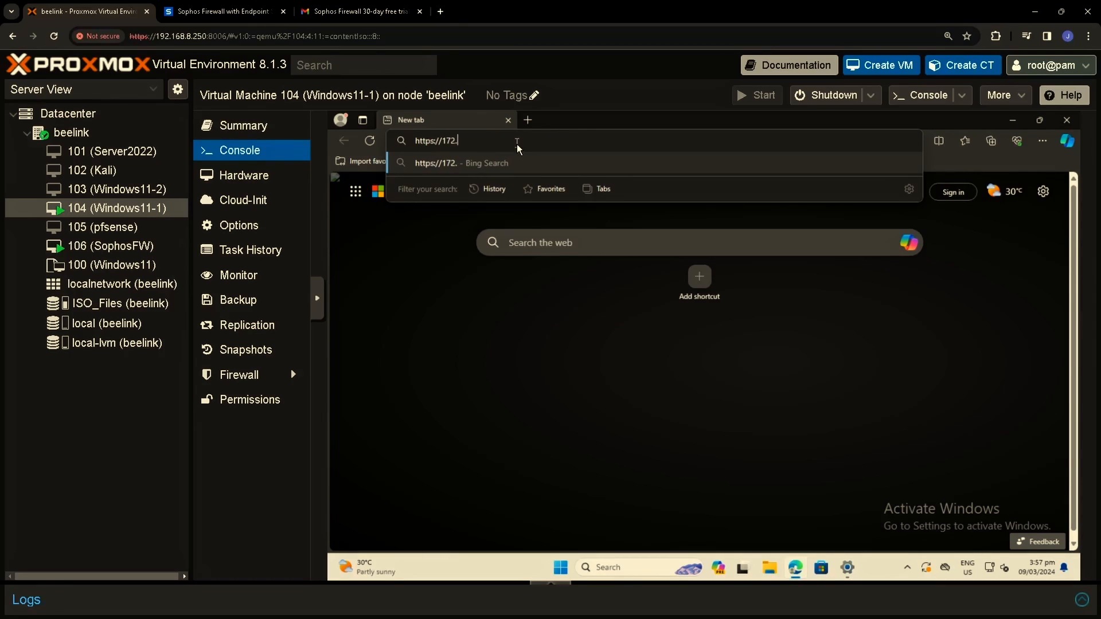
{"action": "type", "text": "16.1"}
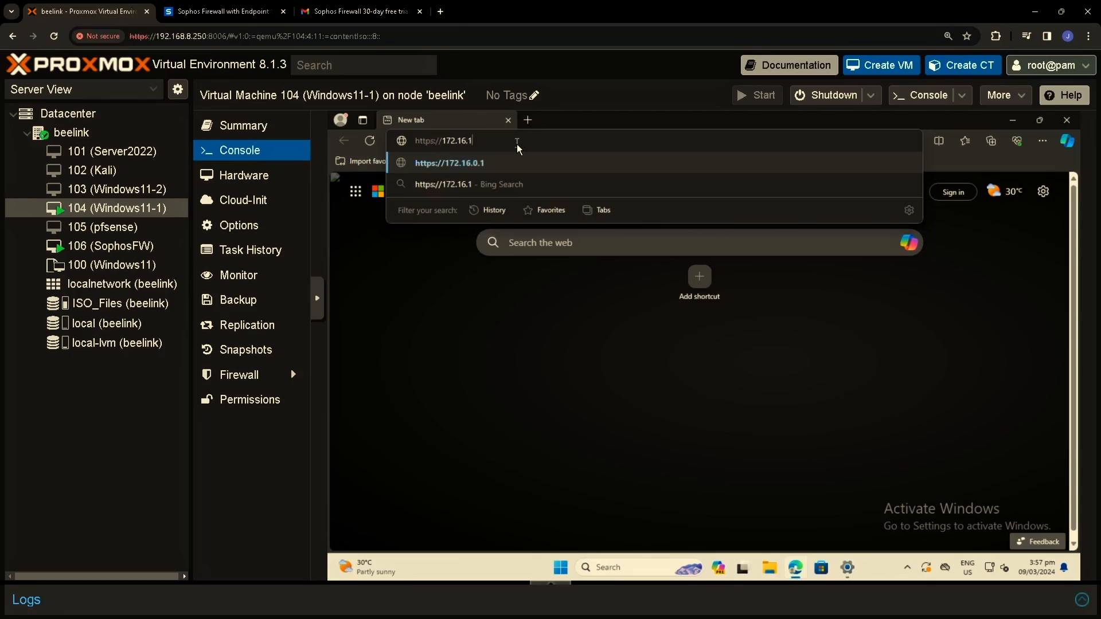
{"action": "type", "text": "6.1"}
{"action": "type", "text": "6:"}
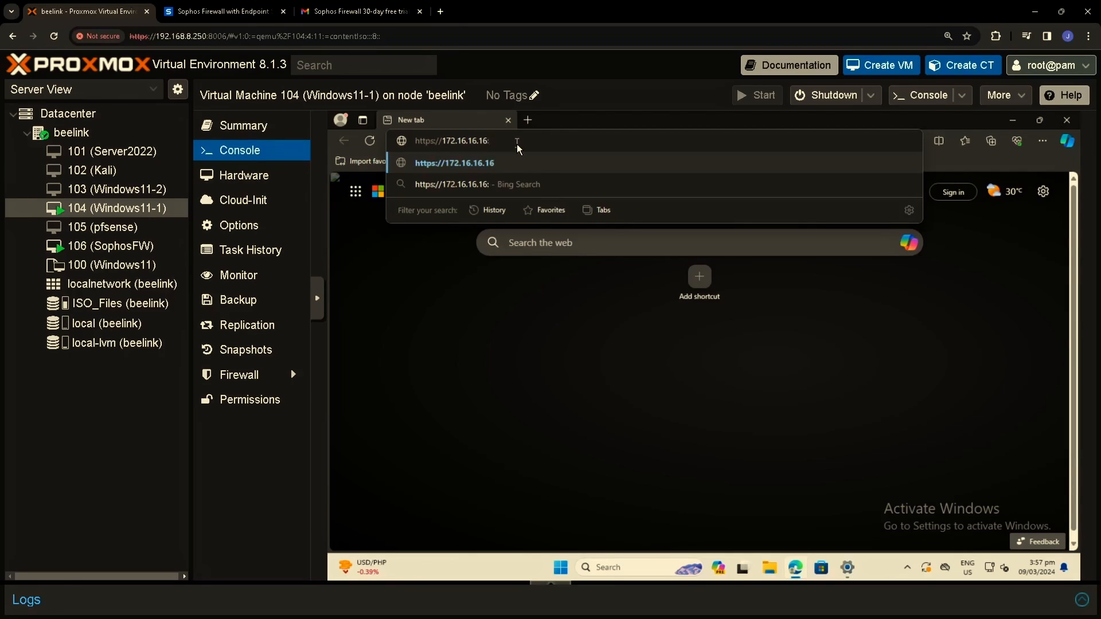
{"action": "type", "text": "4444"}
{"action": "key", "text": "Return"}
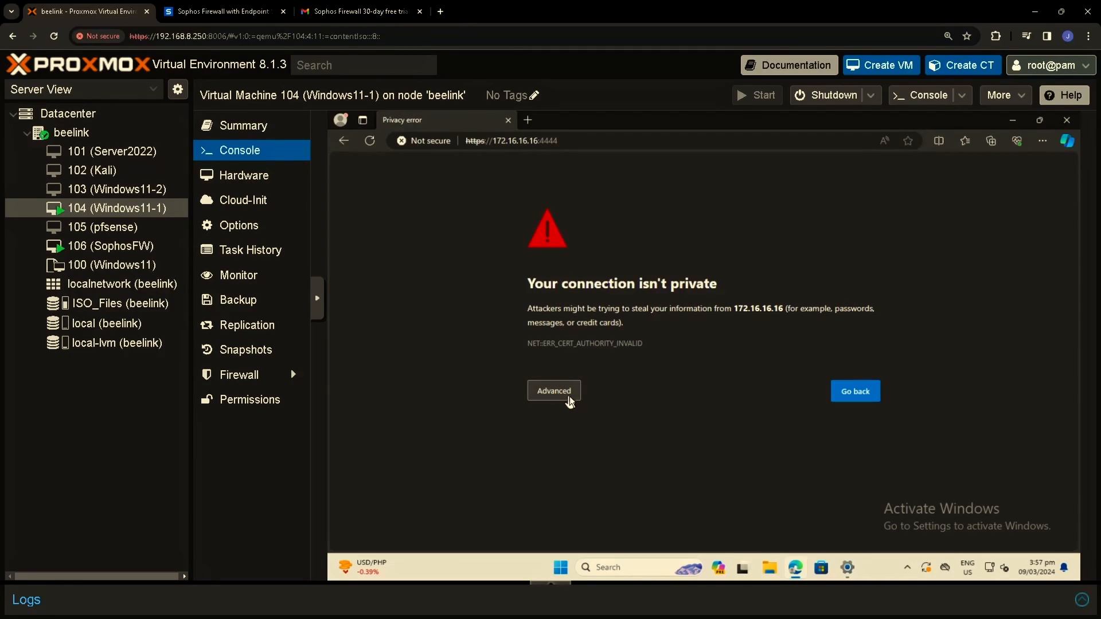
{"action": "left_click_drag", "start_coordinate": [528, 284], "coordinate": [712, 284]}
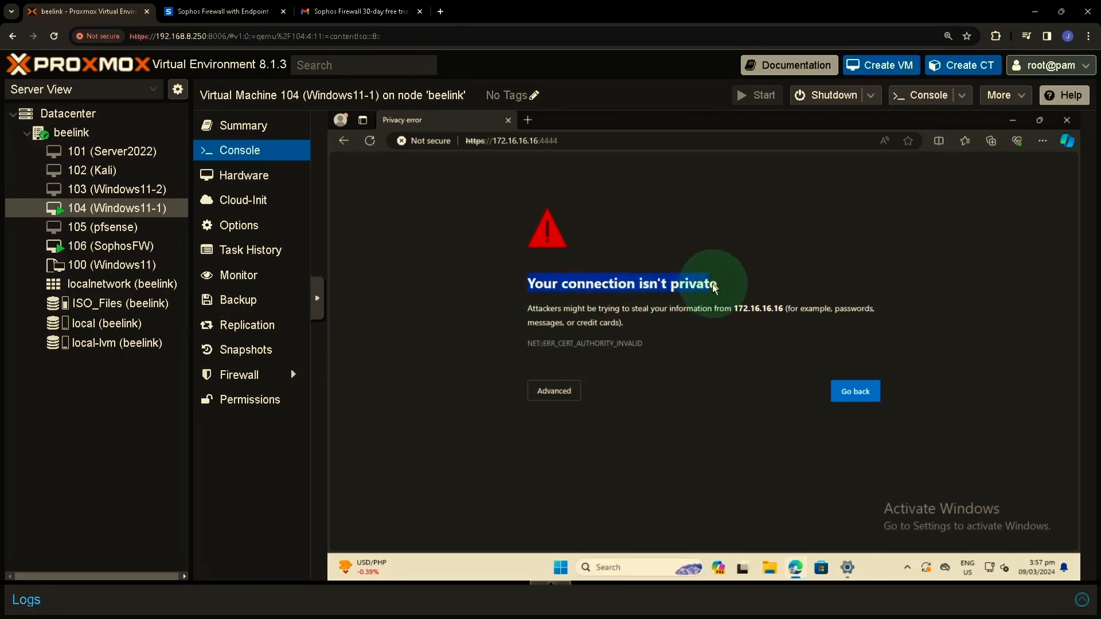
{"action": "left_click", "coordinate": [556, 393]}
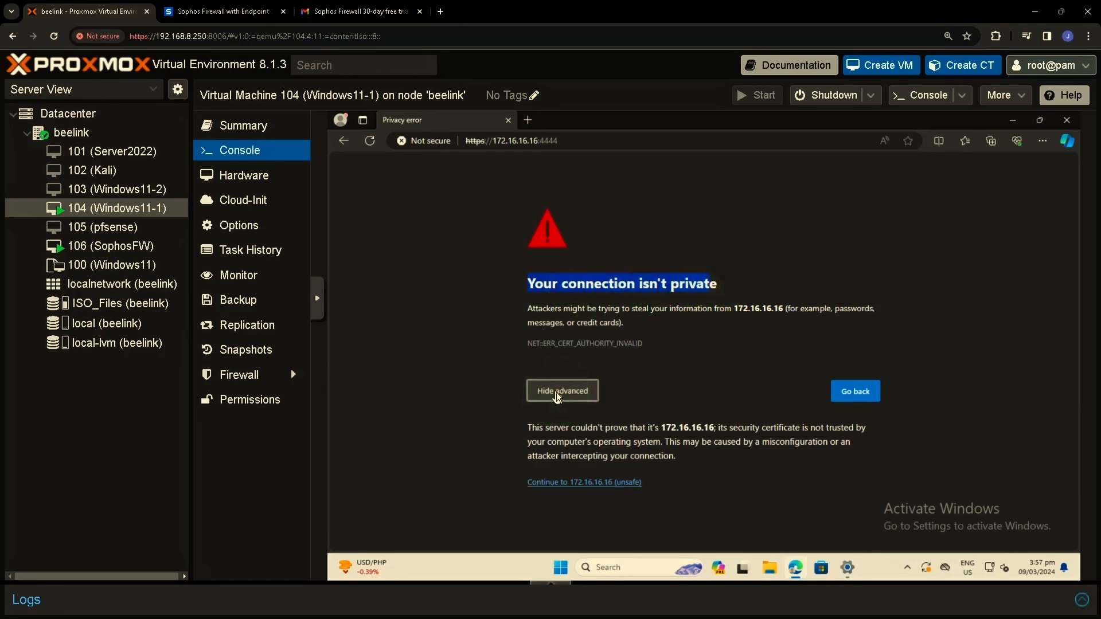
- Proceed past the certificate warning, accept the Sophos terms, and start the setup wizard
{"action": "left_click", "coordinate": [565, 484]}
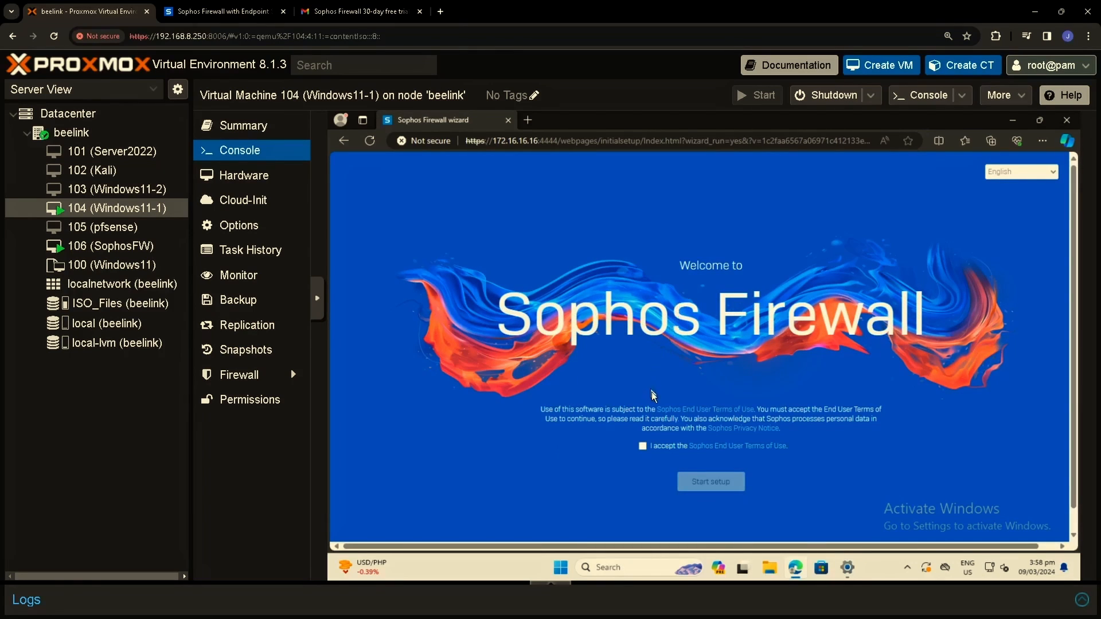
{"action": "left_click", "coordinate": [643, 446]}
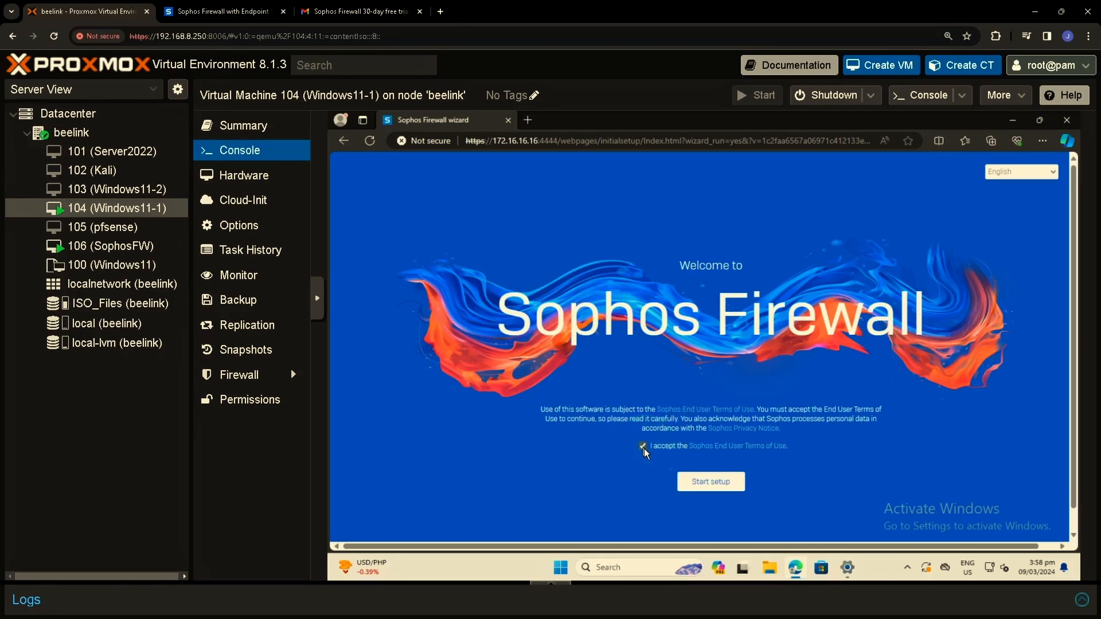
{"action": "left_click", "coordinate": [712, 482]}
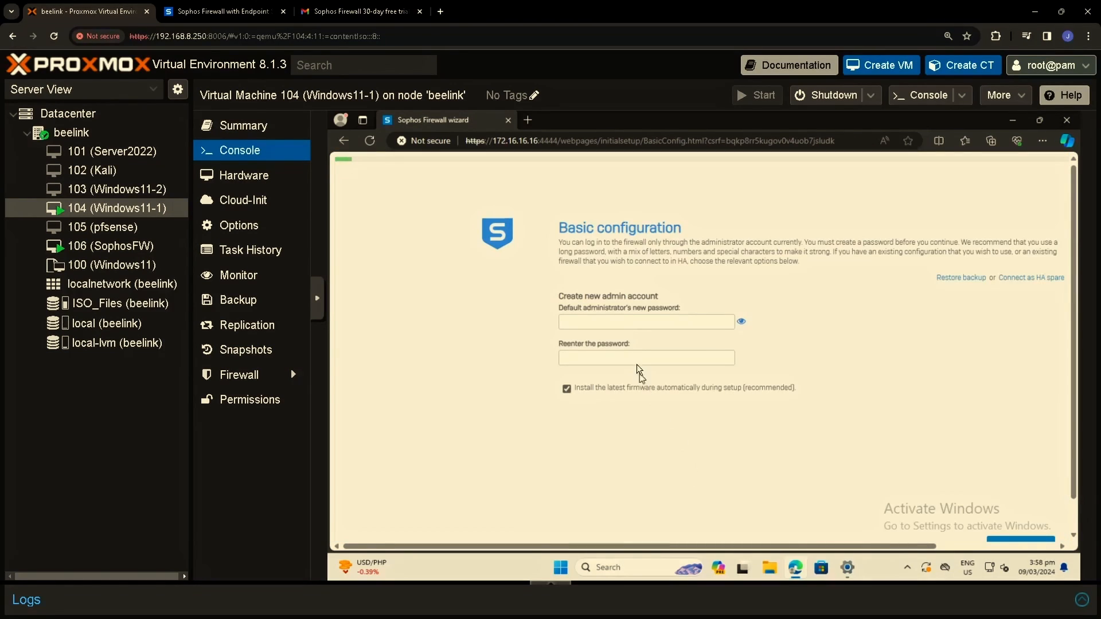
- Set and confirm the admin password and turn off automatic firmware installation
{"action": "left_click", "coordinate": [634, 322]}
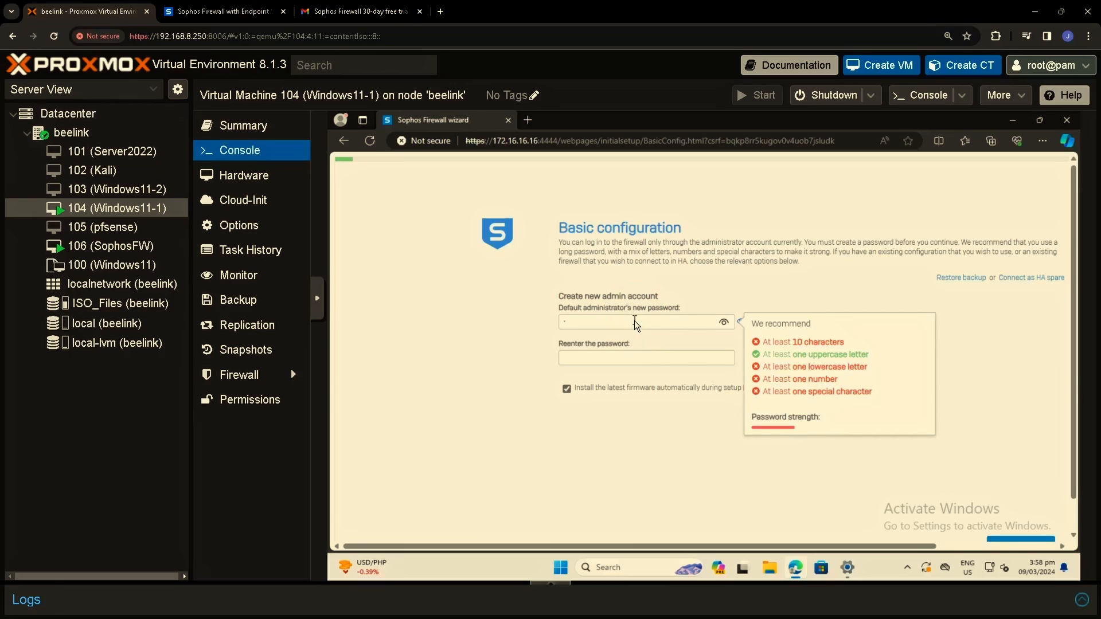
{"action": "key", "text": "Tab"}
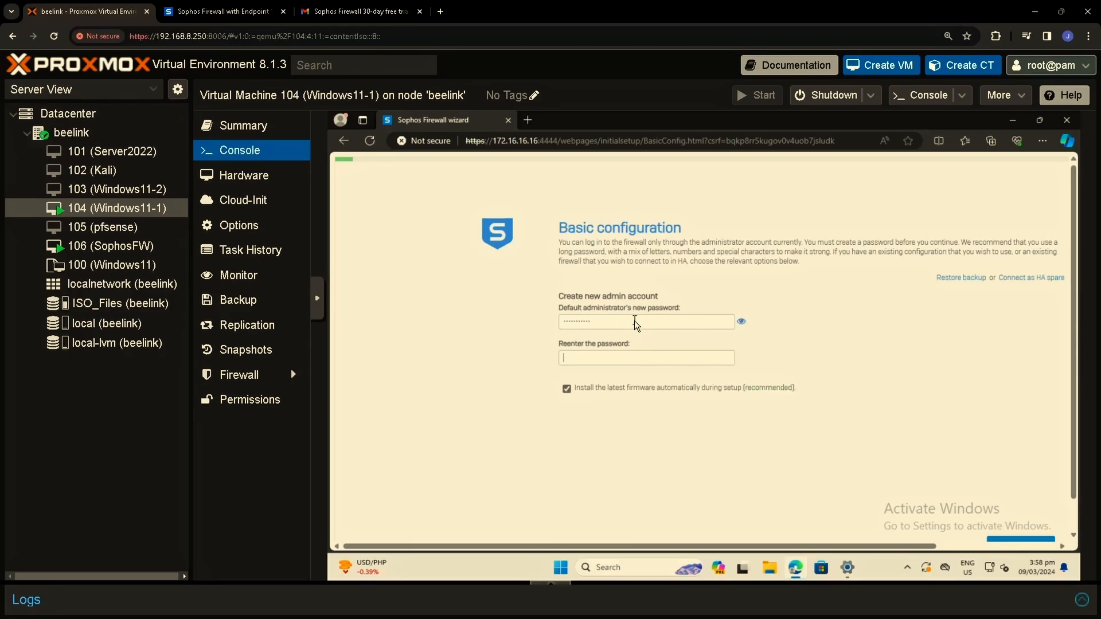
{"action": "left_click", "coordinate": [567, 389]}
{"action": "scroll", "coordinate": [913, 427], "scroll_direction": "down", "scroll_amount": 1}
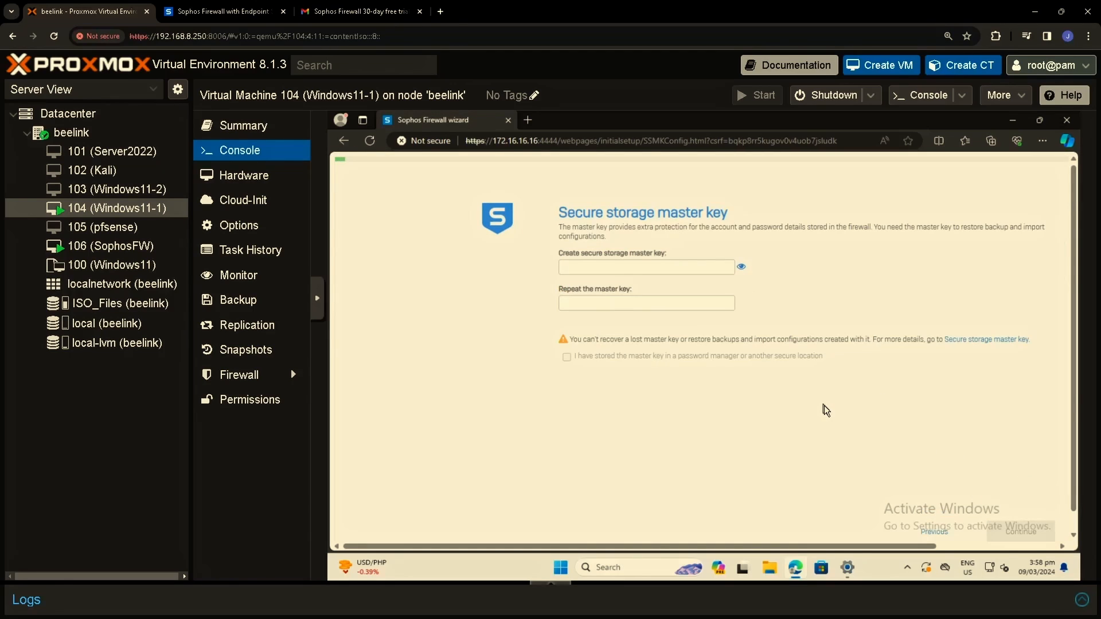
- Enter and repeat the secure storage master key, confirm it is stored, and continue
{"action": "left_click", "coordinate": [661, 266]}
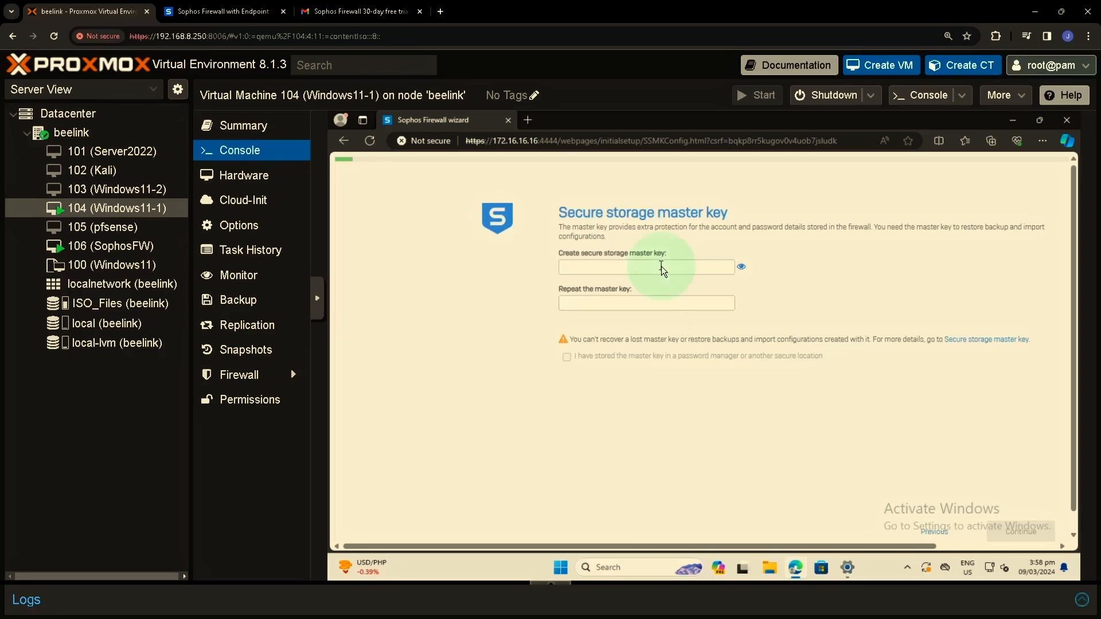
{"action": "type", "text": "••••"}
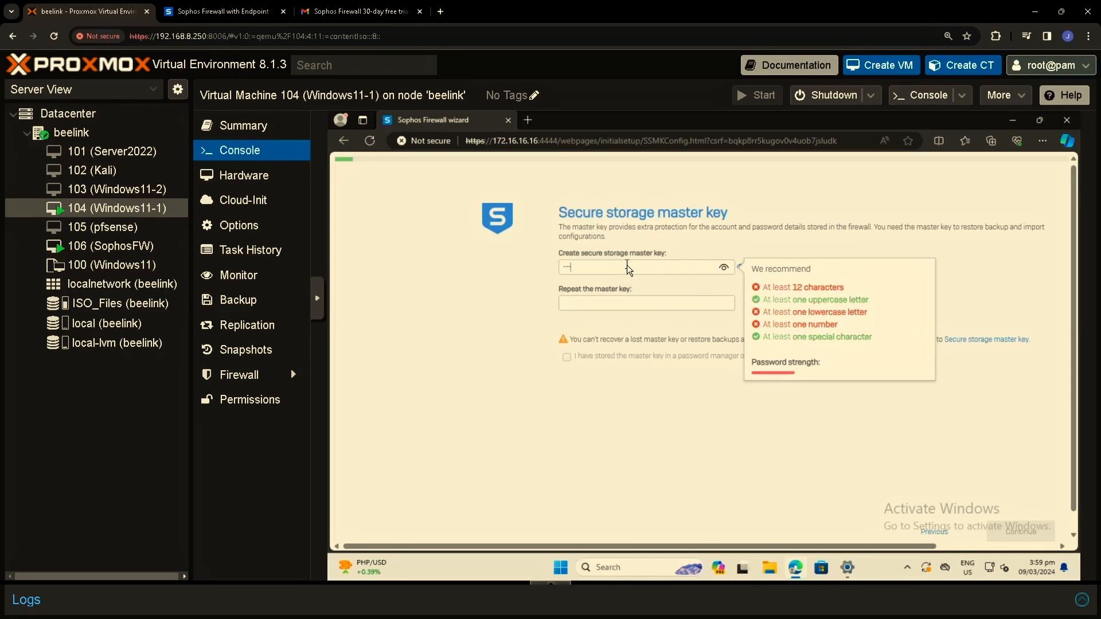
{"action": "type", "text": "•••••••"}
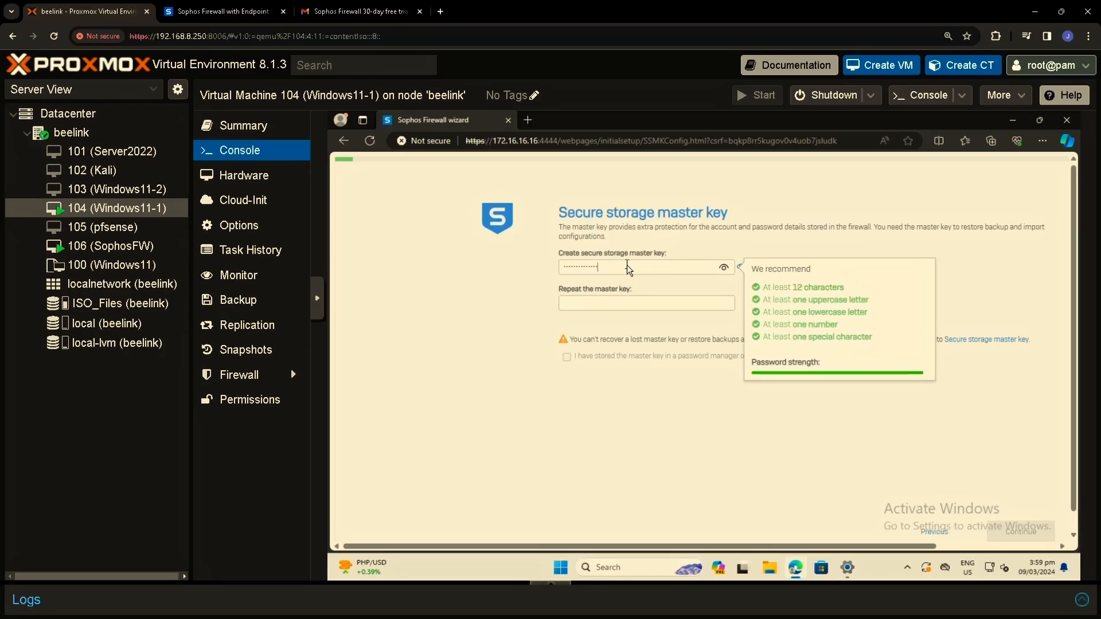
{"action": "key", "text": "Tab"}
{"action": "type", "text": "•••"}
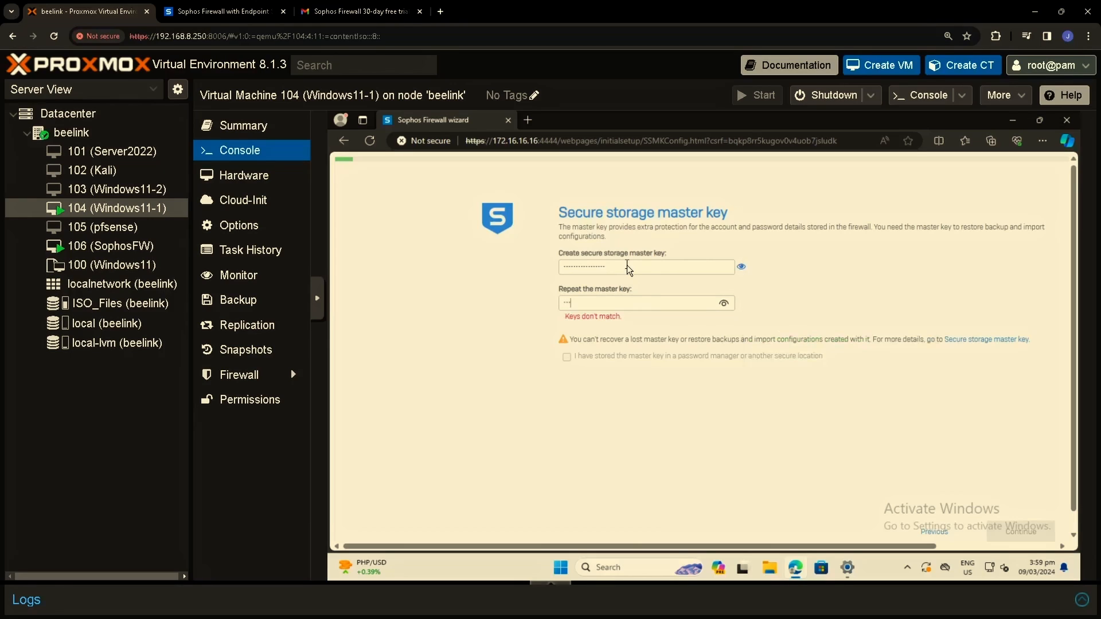
{"action": "type", "text": "•••••••••••••"}
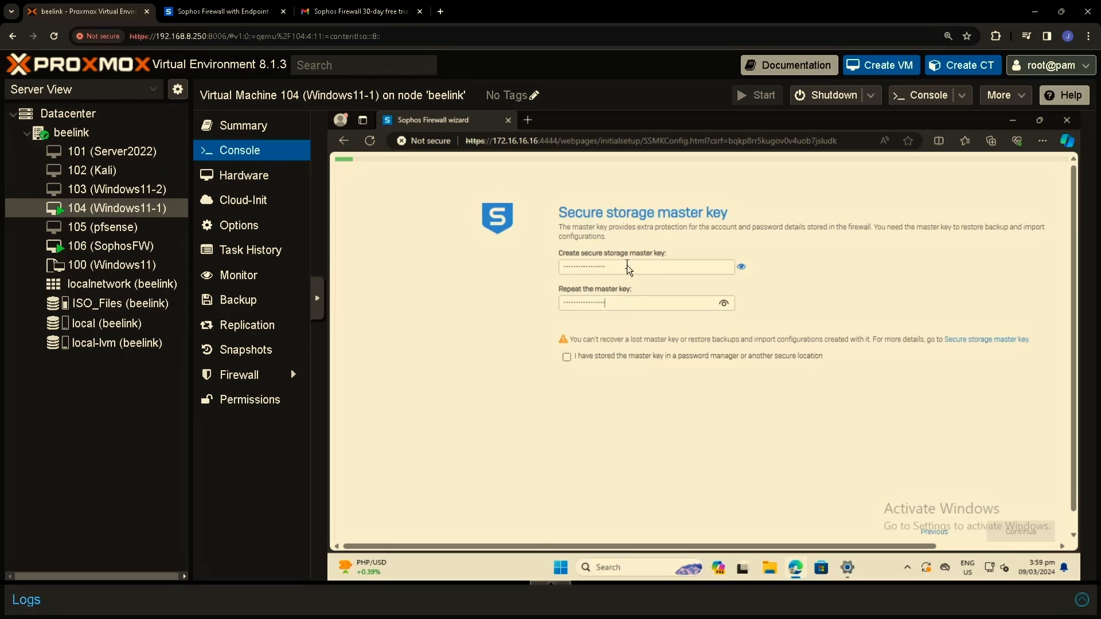
{"action": "left_click", "coordinate": [602, 360]}
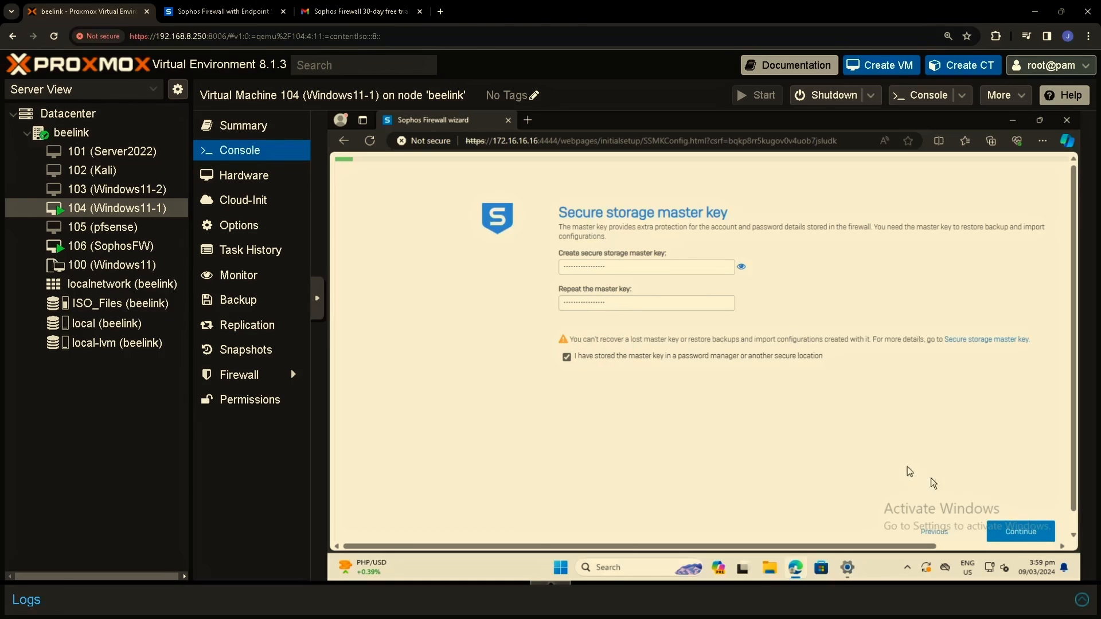
{"action": "left_click", "coordinate": [1036, 532]}
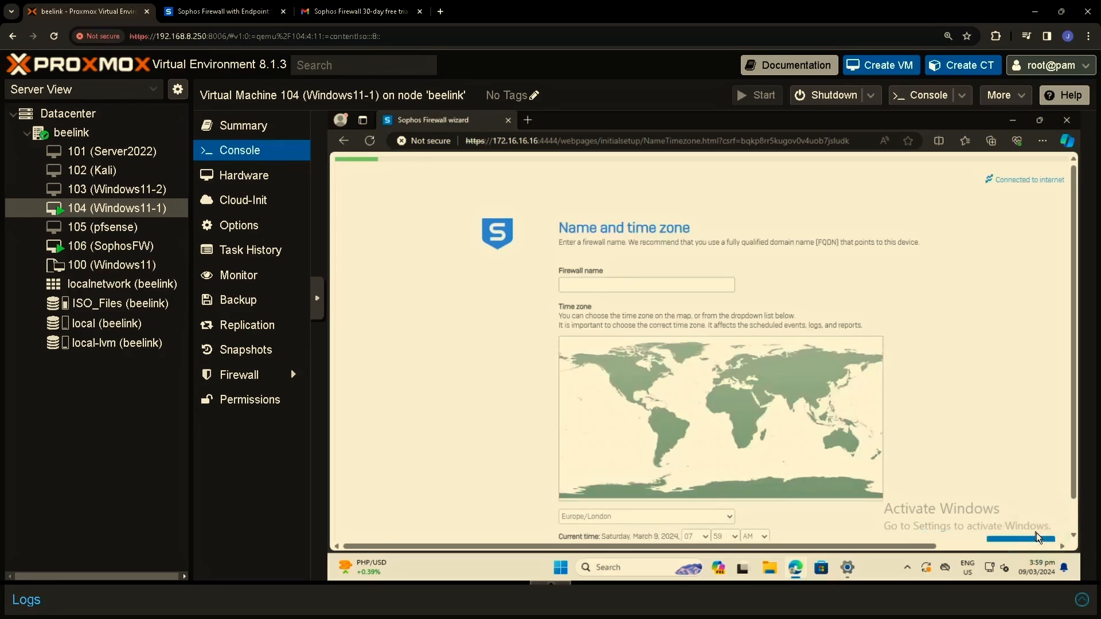
- Name the firewall SophosFW, choose time zone Asia/Singapore, and continue
{"action": "left_click", "coordinate": [638, 285]}
{"action": "type", "text": "S"}
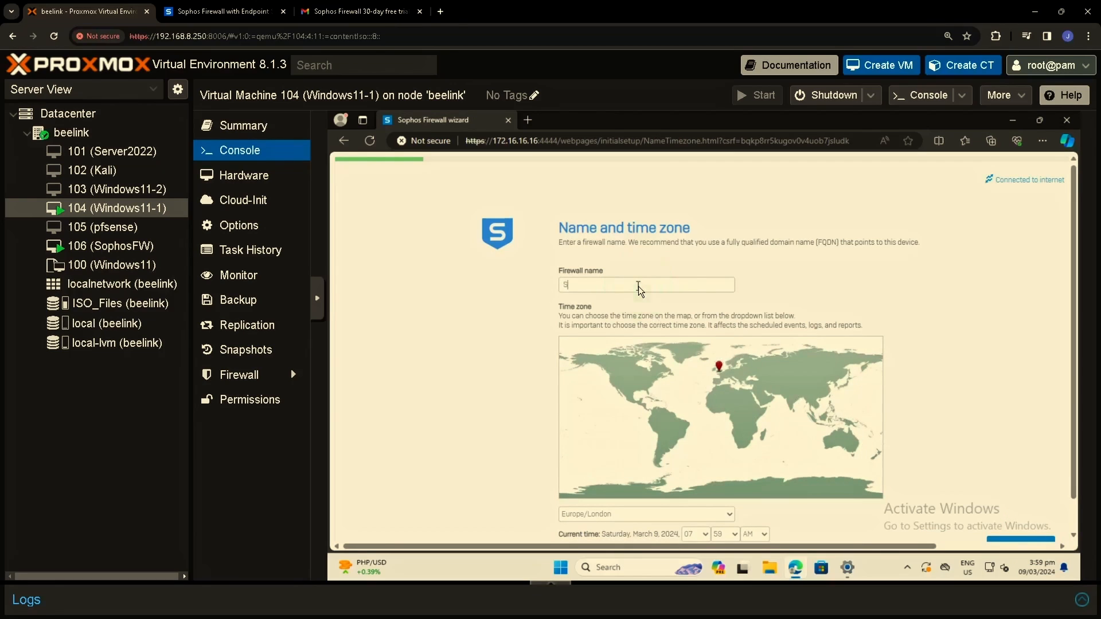
{"action": "type", "text": "ophosFW"}
{"action": "scroll", "coordinate": [730, 377], "scroll_direction": "down", "scroll_amount": 1}
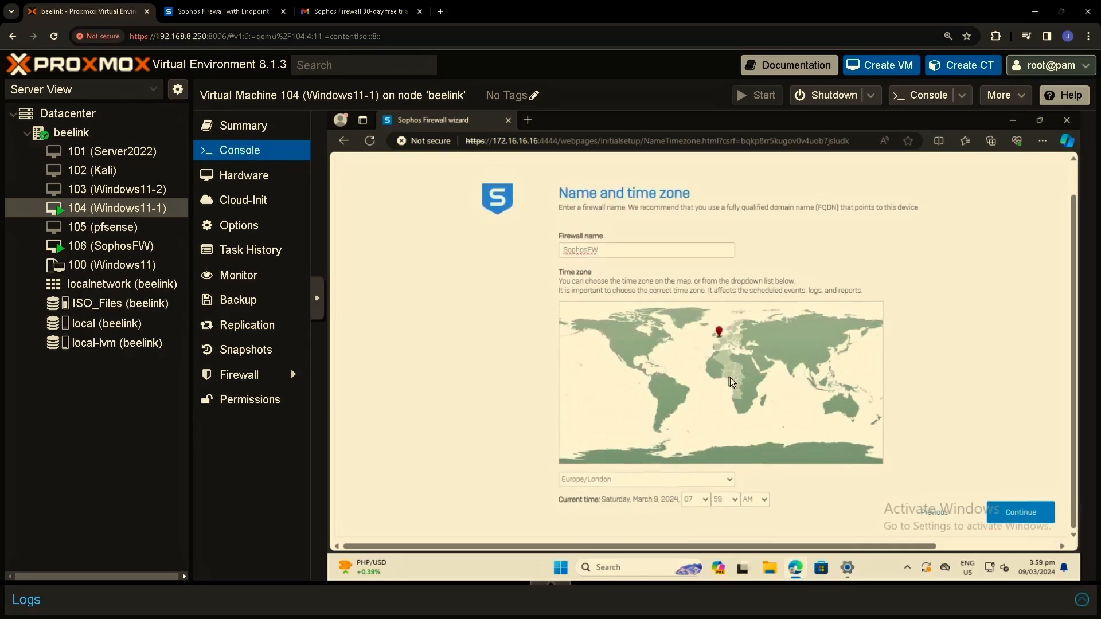
{"action": "left_click", "coordinate": [721, 478]}
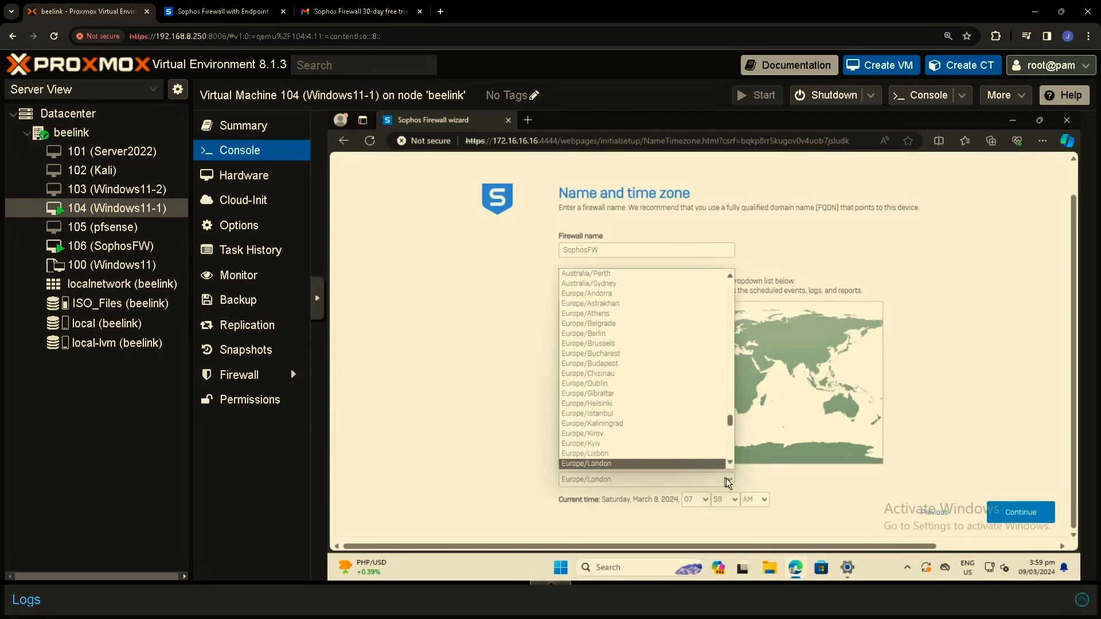
{"action": "left_click_drag", "start_coordinate": [730, 420], "coordinate": [734, 394]}
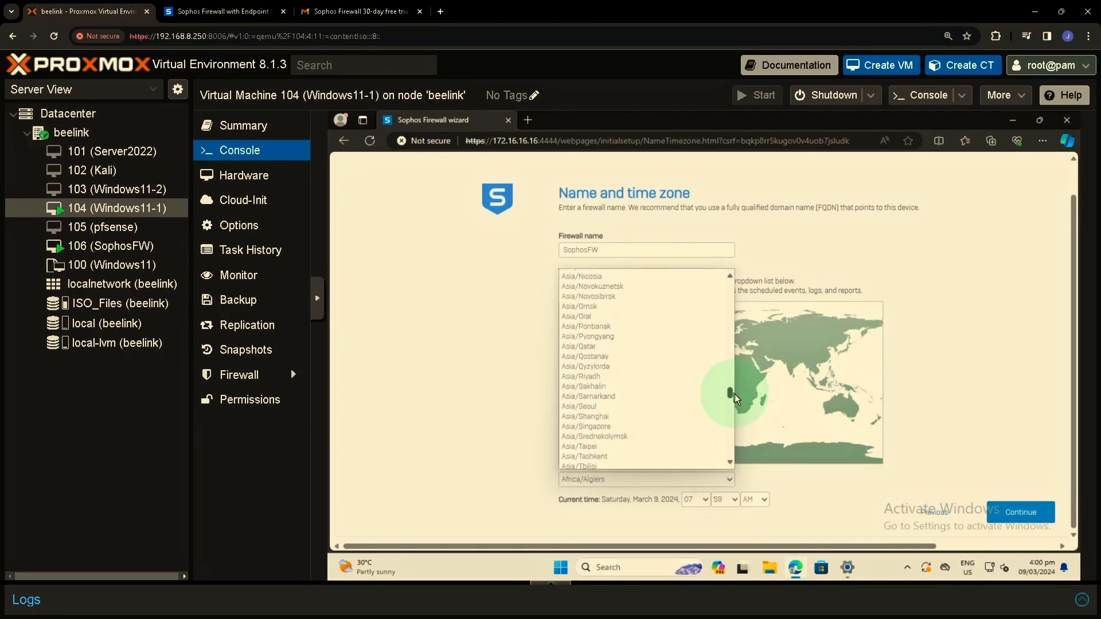
{"action": "left_click", "coordinate": [601, 426]}
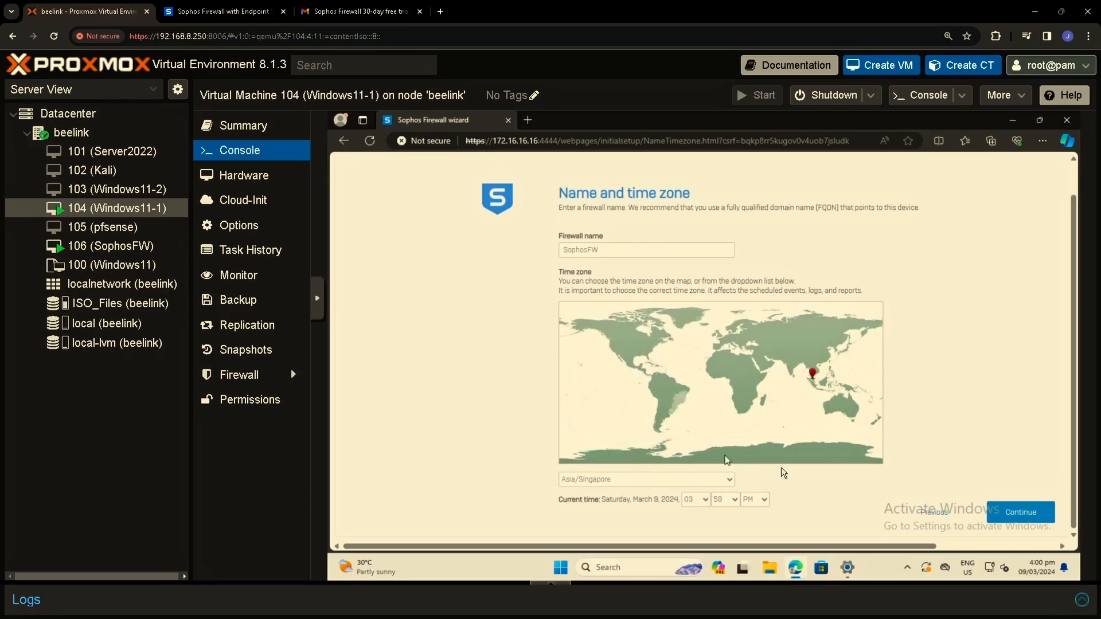
{"action": "left_click", "coordinate": [1017, 513]}
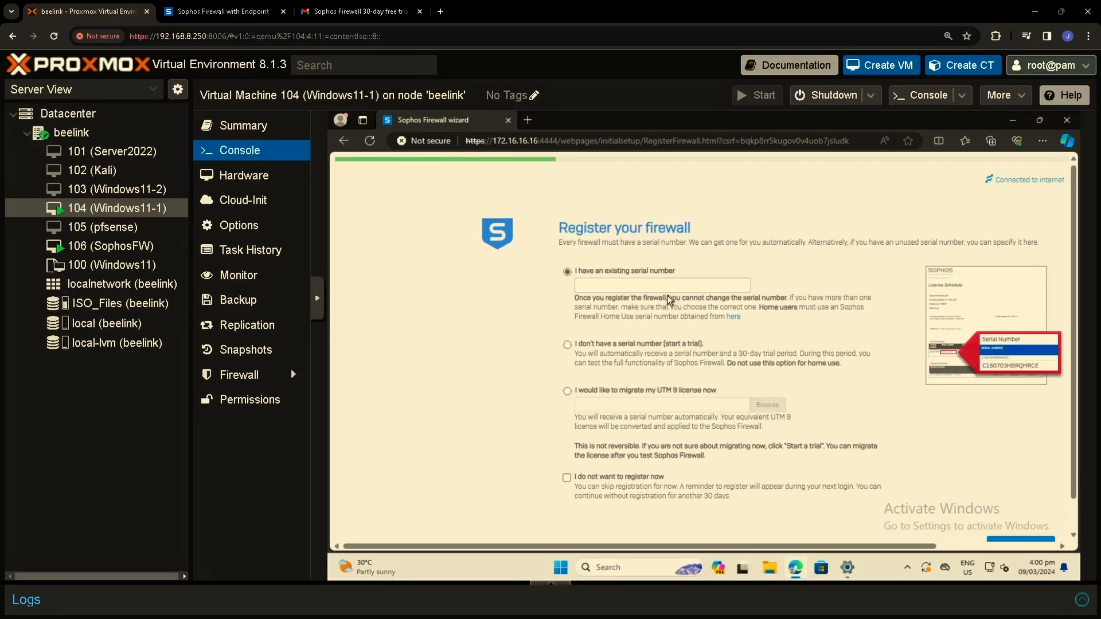
- Enter the firewall's existing serial number and continue to registration
{"action": "left_click", "coordinate": [652, 283]}
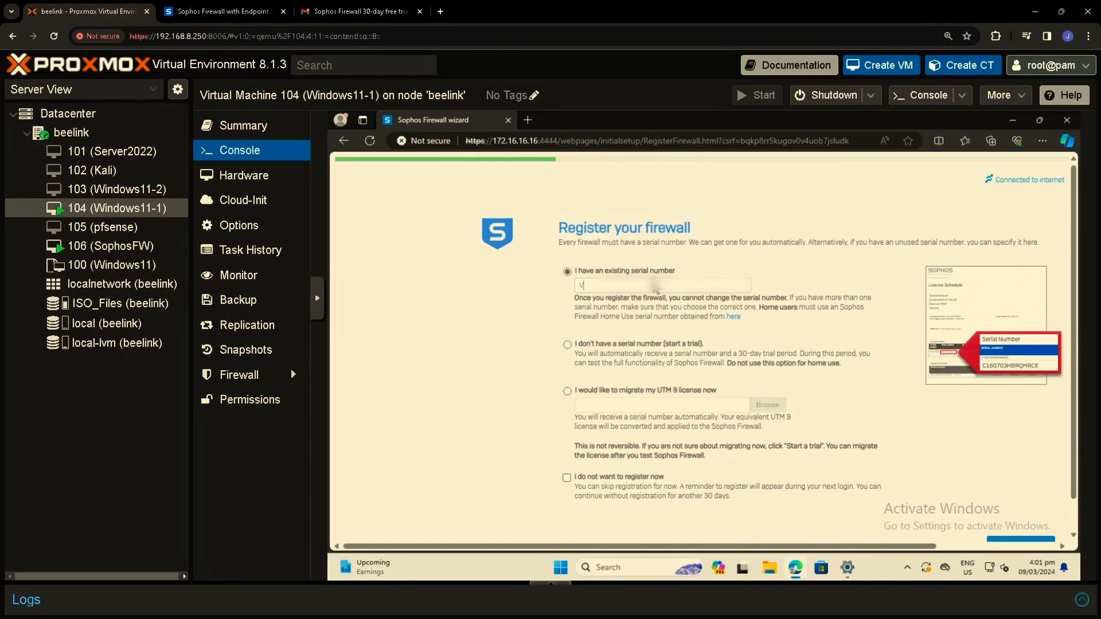
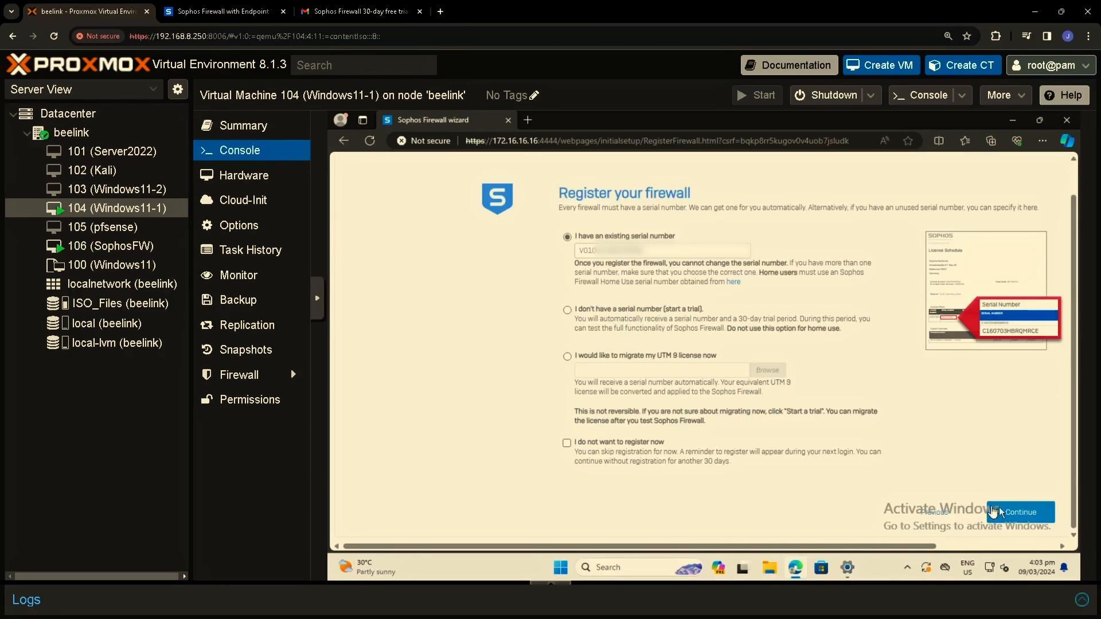
{"action": "left_click", "coordinate": [1031, 515]}
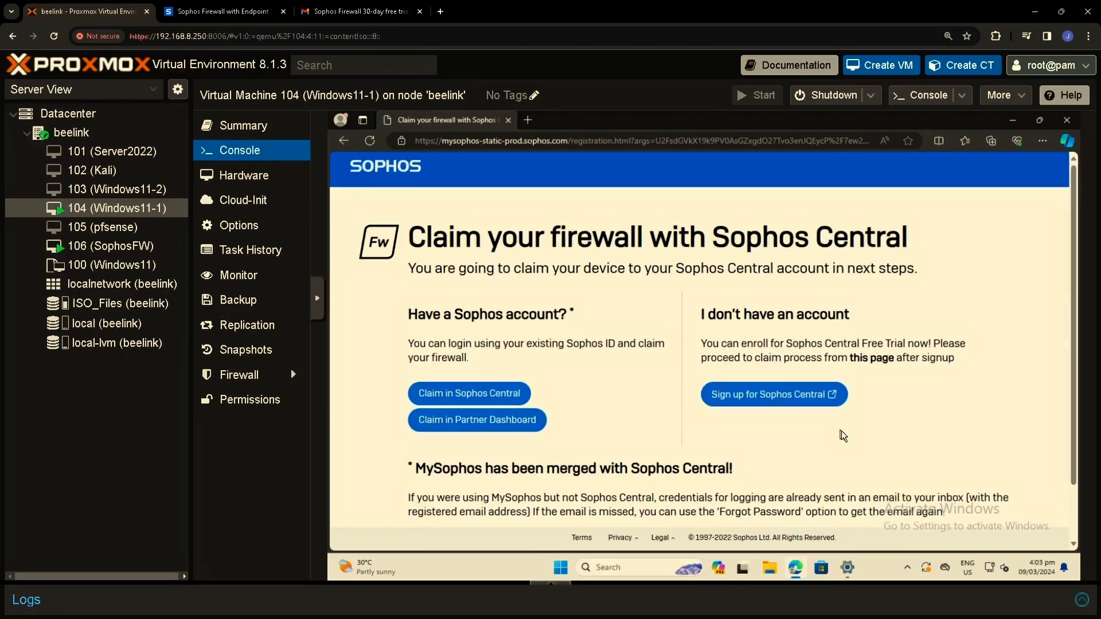
- Begin claiming the firewall in Sophos Central and enter the Sophos ID e-mail address
{"action": "scroll", "coordinate": [840, 431], "scroll_direction": "down", "scroll_amount": 1}
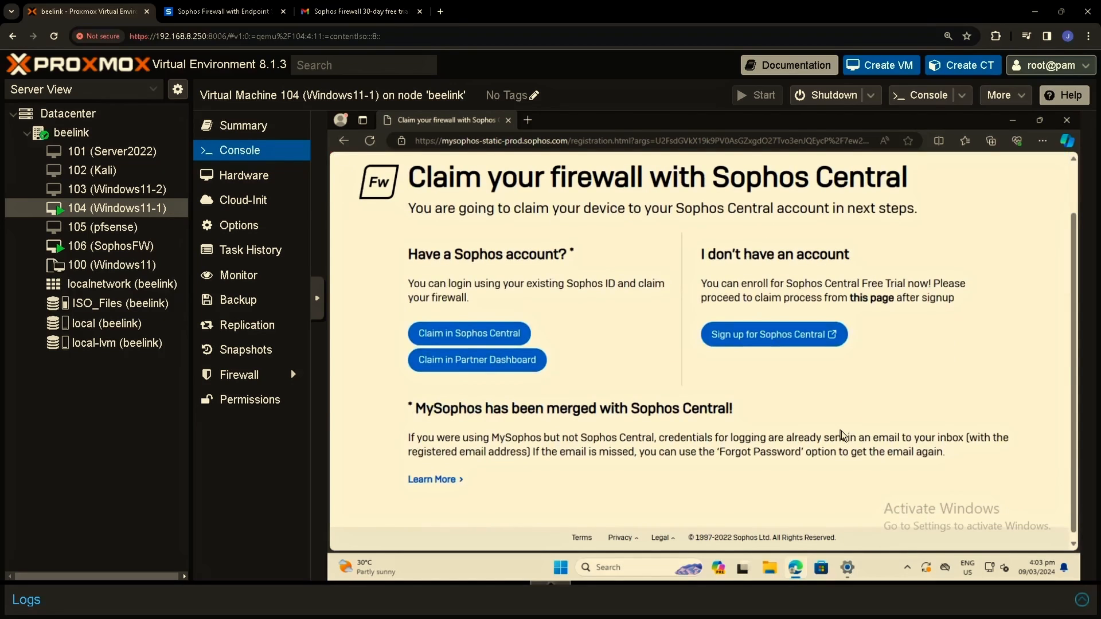
{"action": "left_click", "coordinate": [490, 333]}
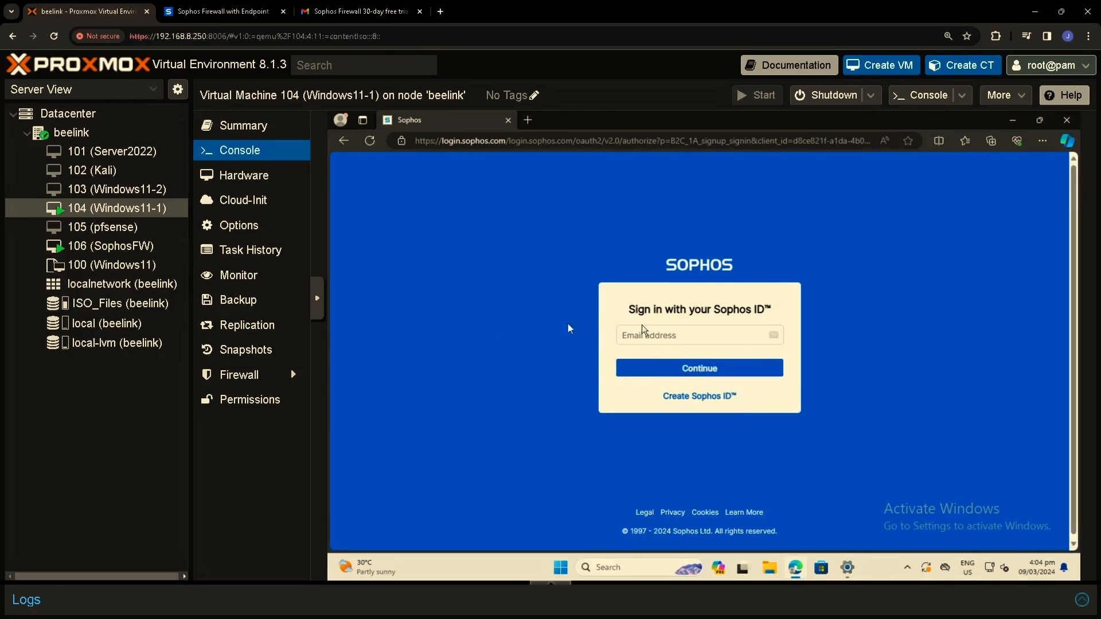
{"action": "left_click", "coordinate": [683, 336]}
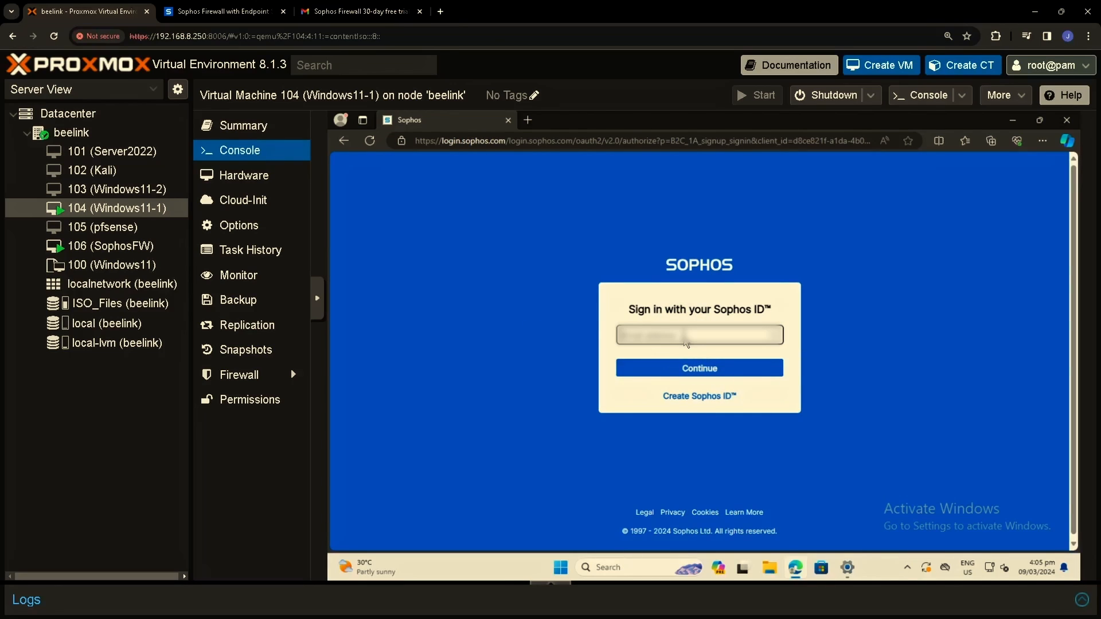
{"action": "left_click", "coordinate": [696, 369]}
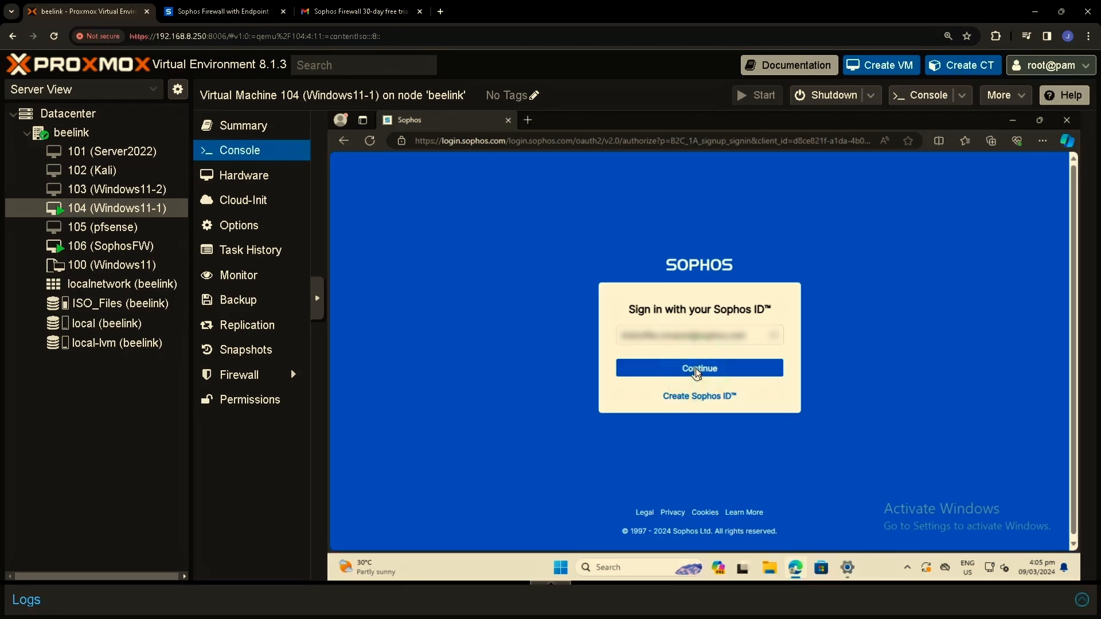
- Sign in with the account password and MFA code, then claim with the 30-day evaluation
{"action": "left_click", "coordinate": [687, 328]}
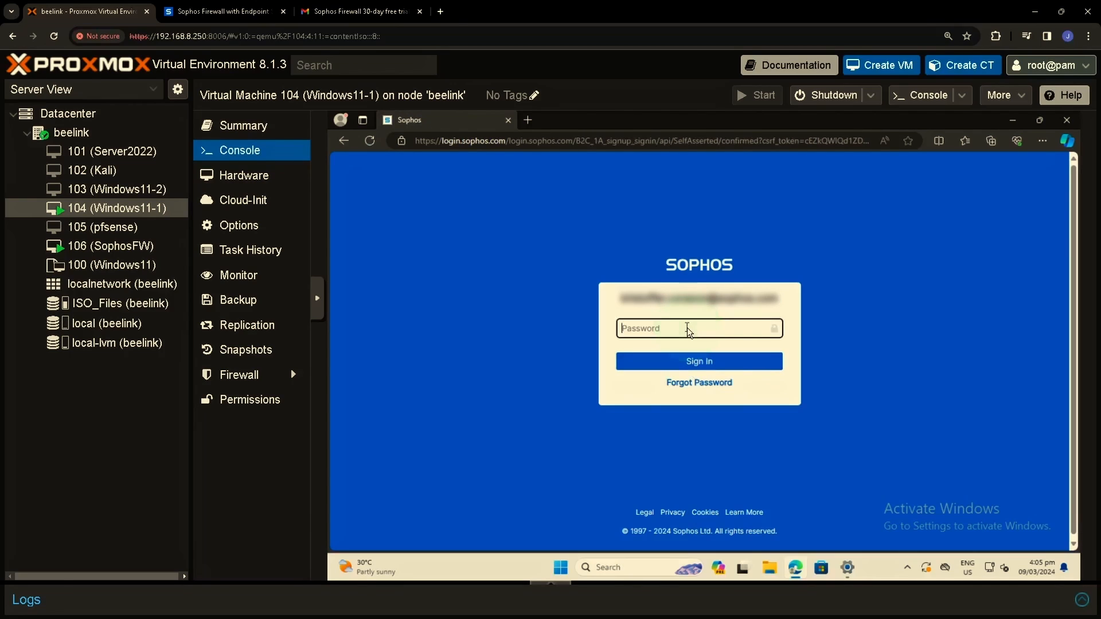
{"action": "type", "text": "•••••••••••••••"}
{"action": "left_click", "coordinate": [711, 360]}
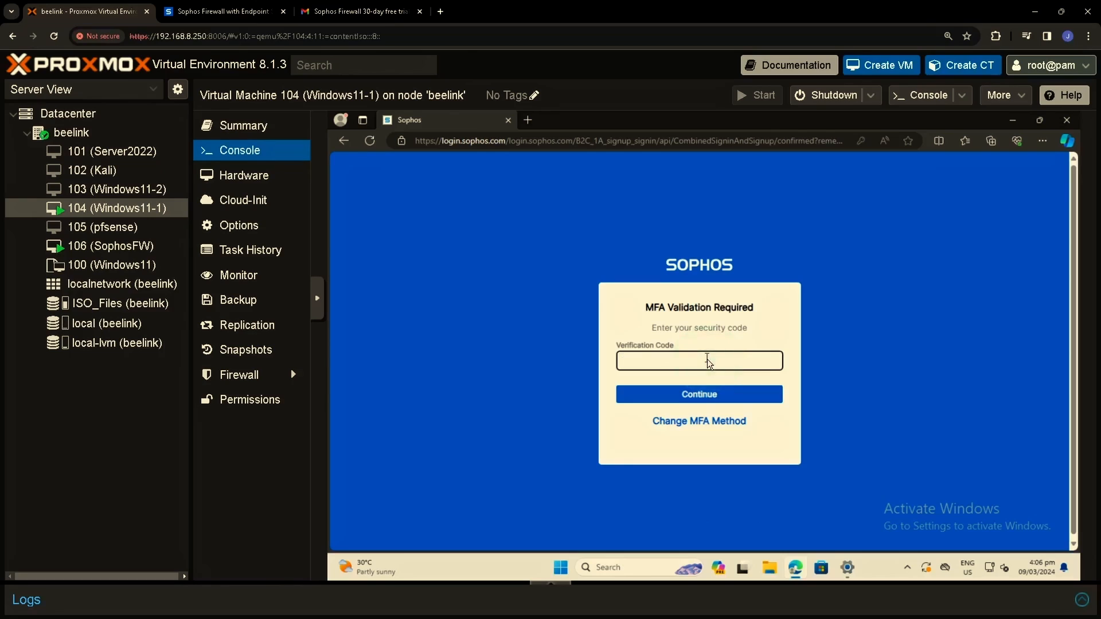
{"action": "left_click", "coordinate": [712, 395]}
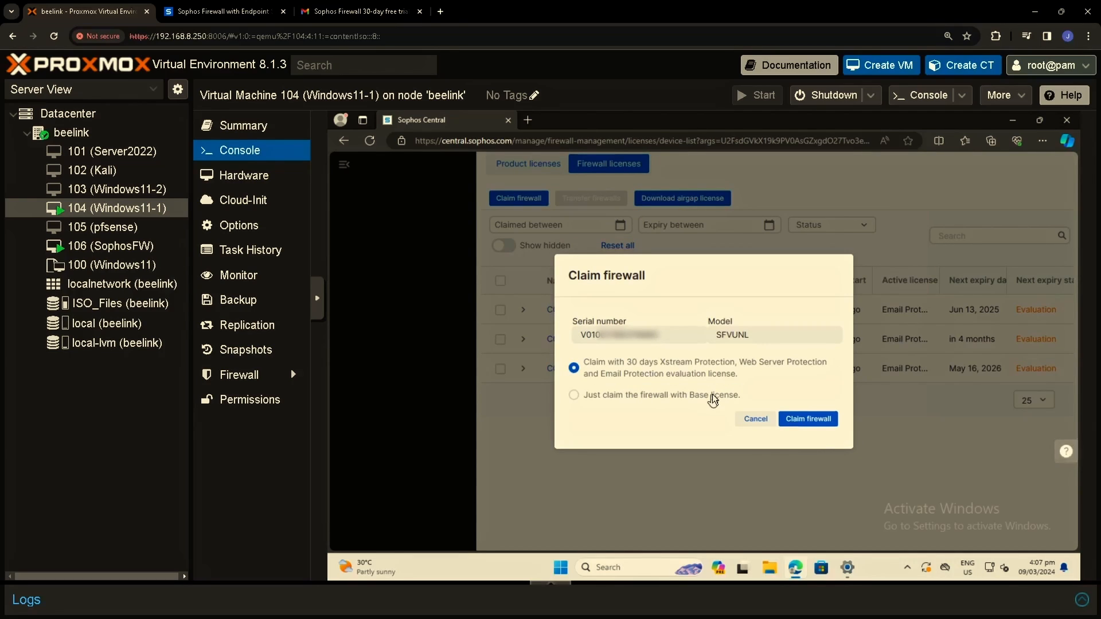
{"action": "left_click", "coordinate": [806, 418]}
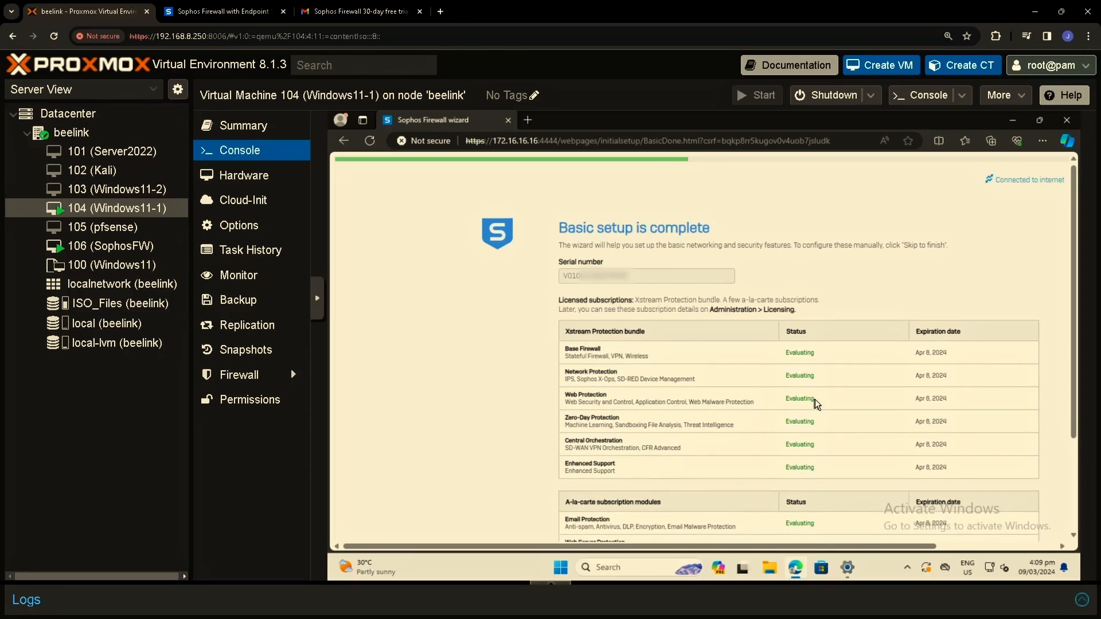
- Review the licensed subscriptions: Xstream and Email/Web Server Protection evaluating until Apr 8, 2024
{"action": "scroll", "coordinate": [814, 399], "scroll_direction": "down", "scroll_amount": 1}
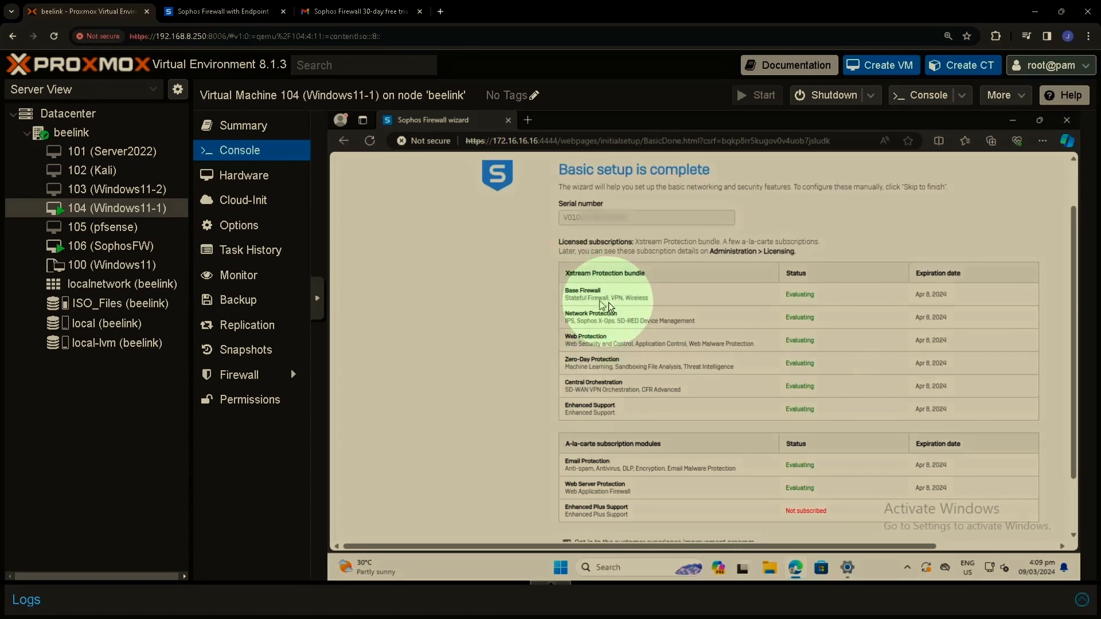
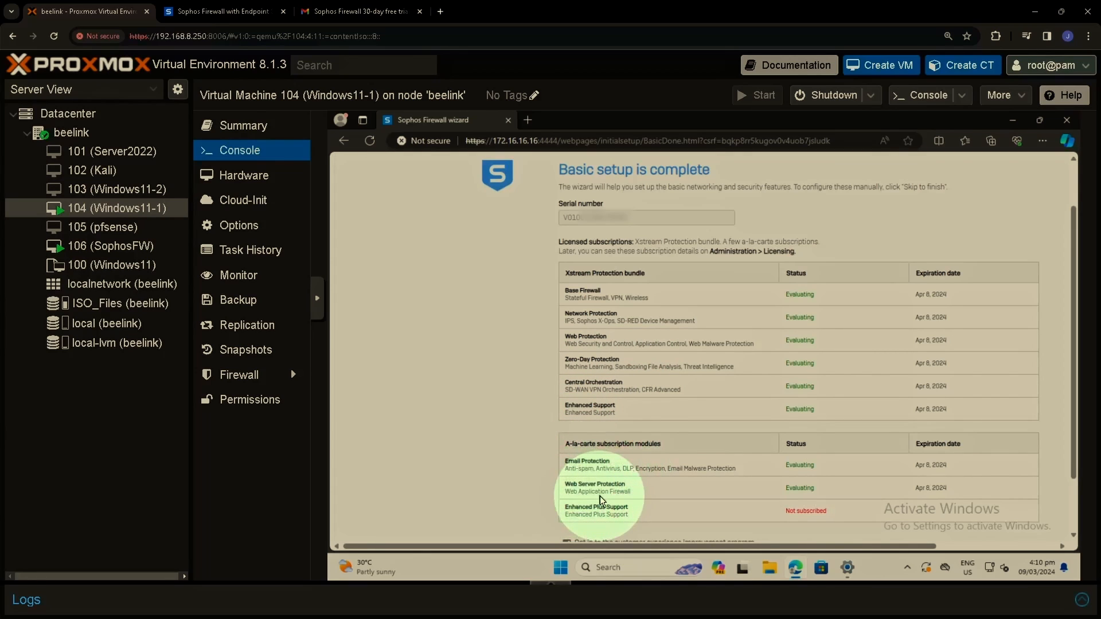
- Move past the Basic setup complete subscription summary to the network configuration step
{"action": "scroll", "coordinate": [605, 481], "scroll_direction": "down", "scroll_amount": 3}
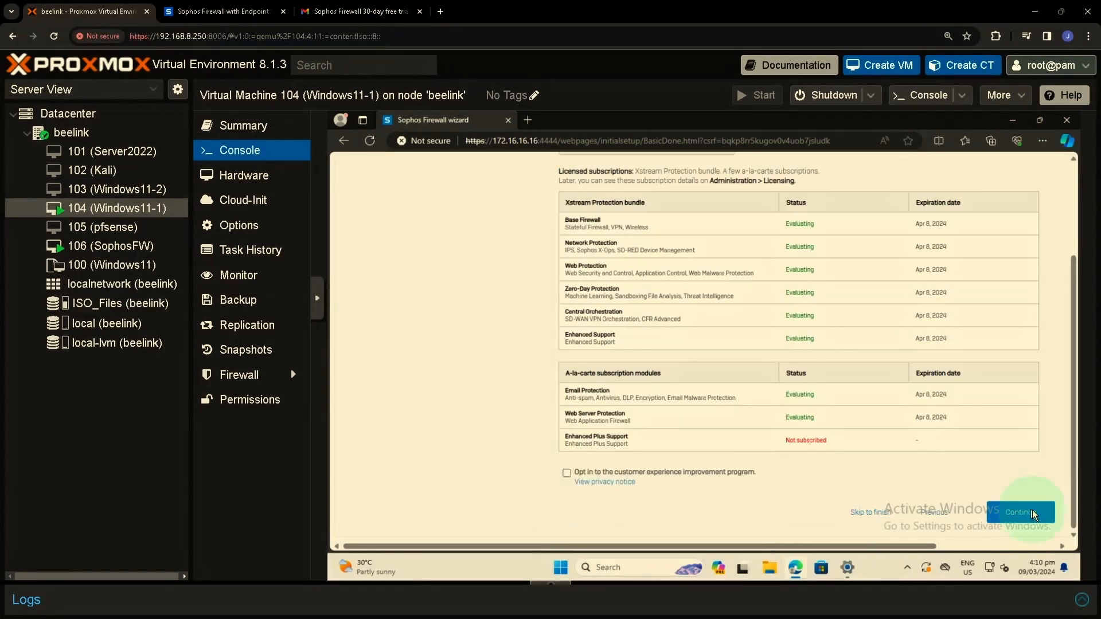
{"action": "left_click", "coordinate": [1032, 513]}
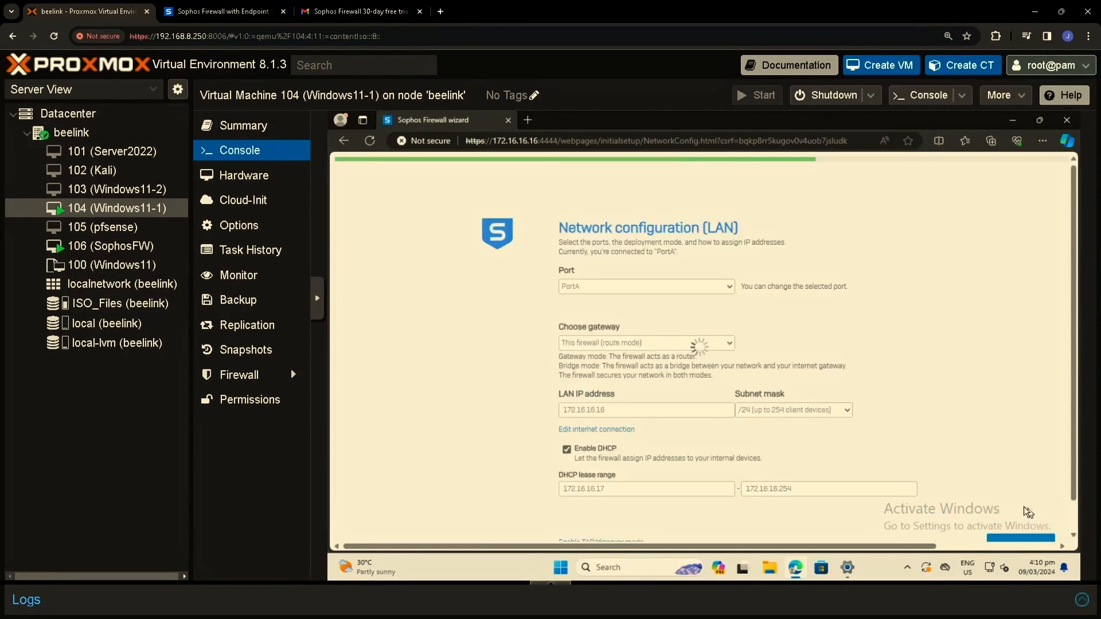
- Review the LAN port, gateway mode, LAN IP 172.16.16.16 and DHCP lease range, then continue
{"action": "left_click", "coordinate": [567, 289]}
{"action": "left_click", "coordinate": [567, 341]}
{"action": "scroll", "coordinate": [596, 409], "scroll_direction": "down", "scroll_amount": 1}
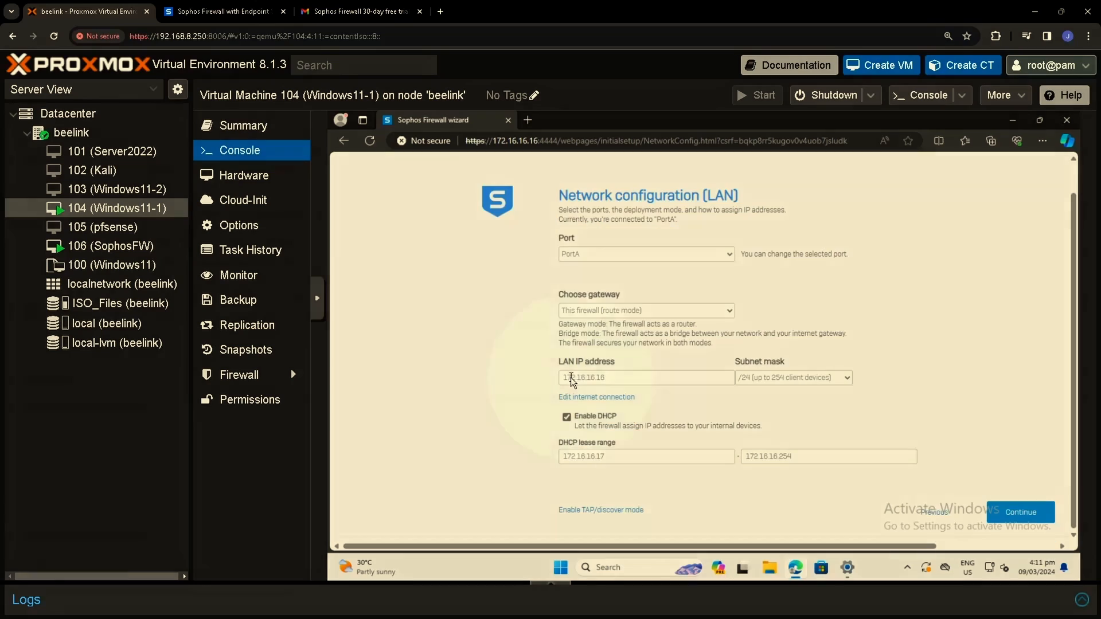
{"action": "left_click", "coordinate": [570, 377]}
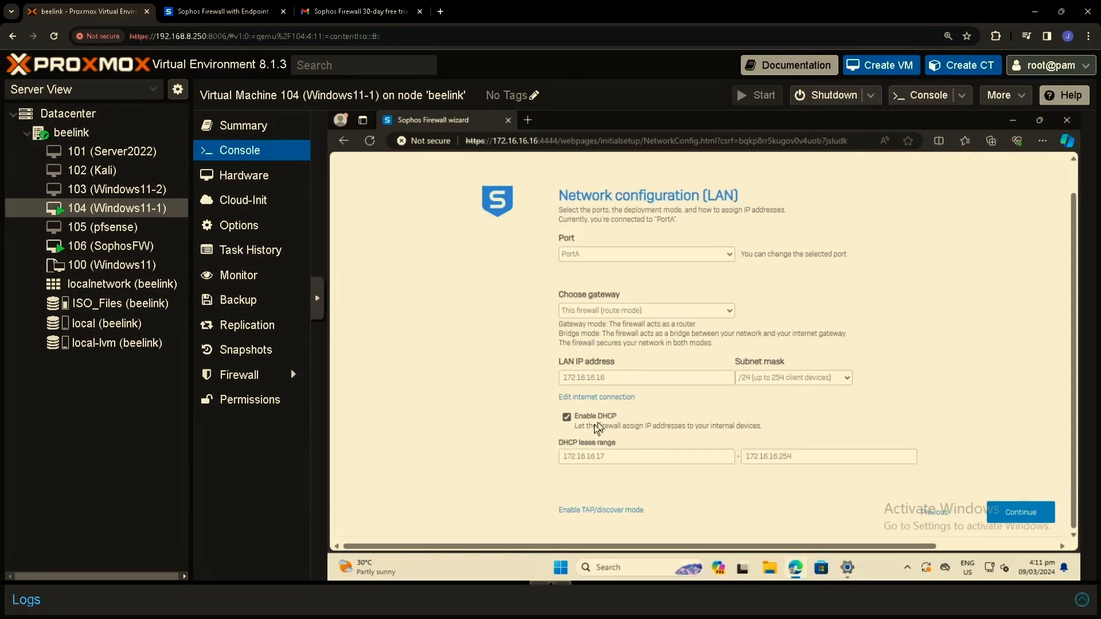
{"action": "left_click", "coordinate": [573, 420]}
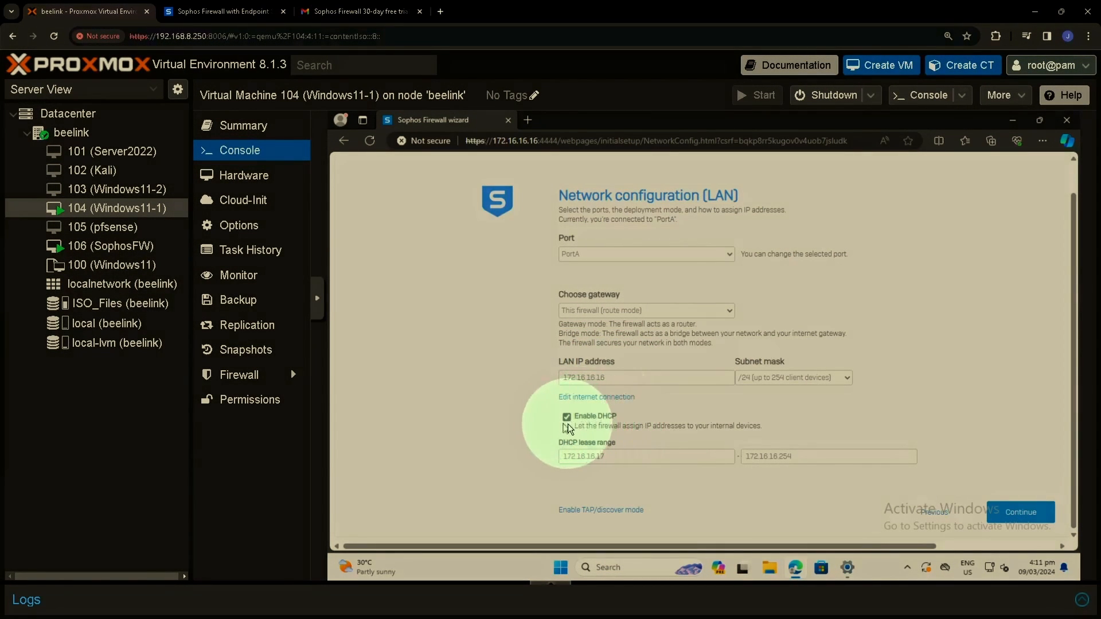
{"action": "left_click", "coordinate": [576, 462]}
{"action": "left_click", "coordinate": [771, 459]}
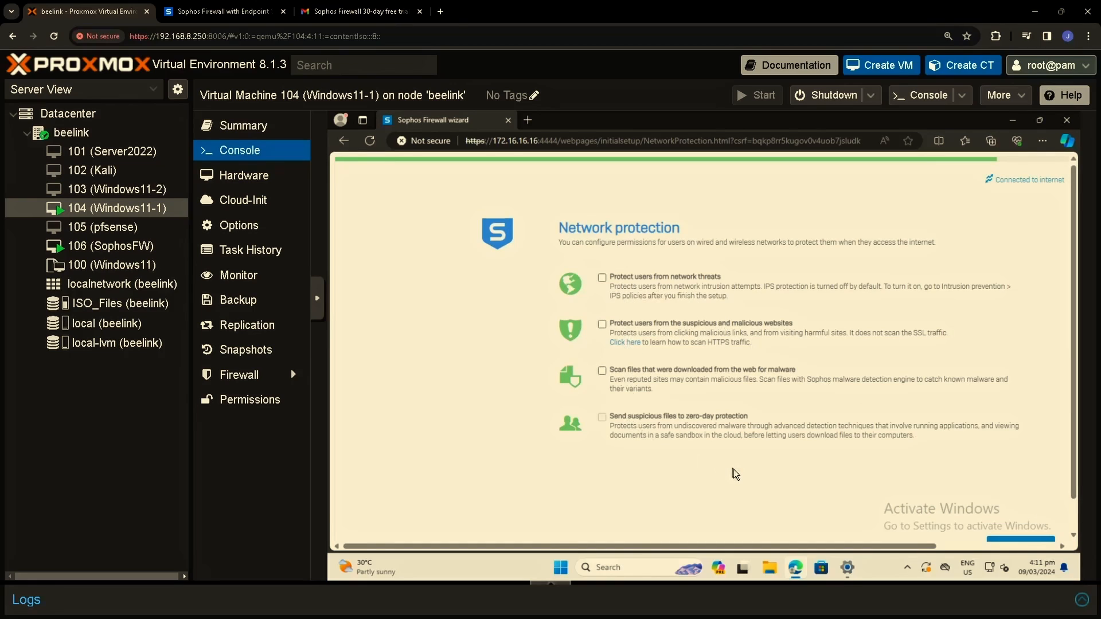
{"action": "scroll", "coordinate": [734, 469], "scroll_direction": "down", "scroll_amount": 1}
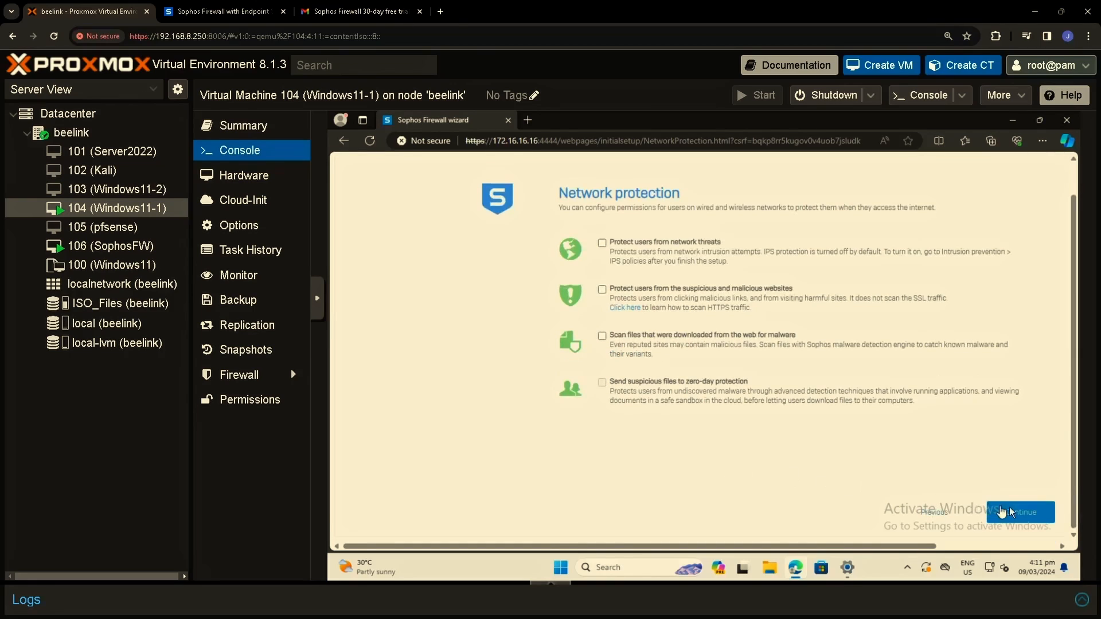
{"action": "left_click", "coordinate": [1024, 510]}
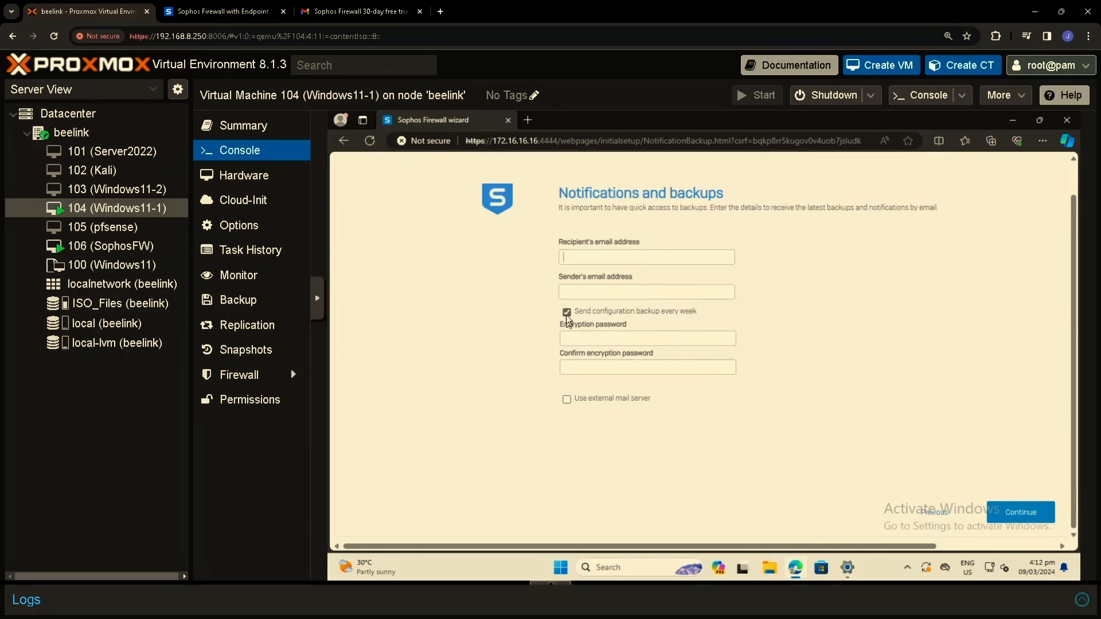
- Disable weekly configuration backups, enter the recipient and sender e-mail addresses, and finish the wizard
{"action": "left_click", "coordinate": [566, 314]}
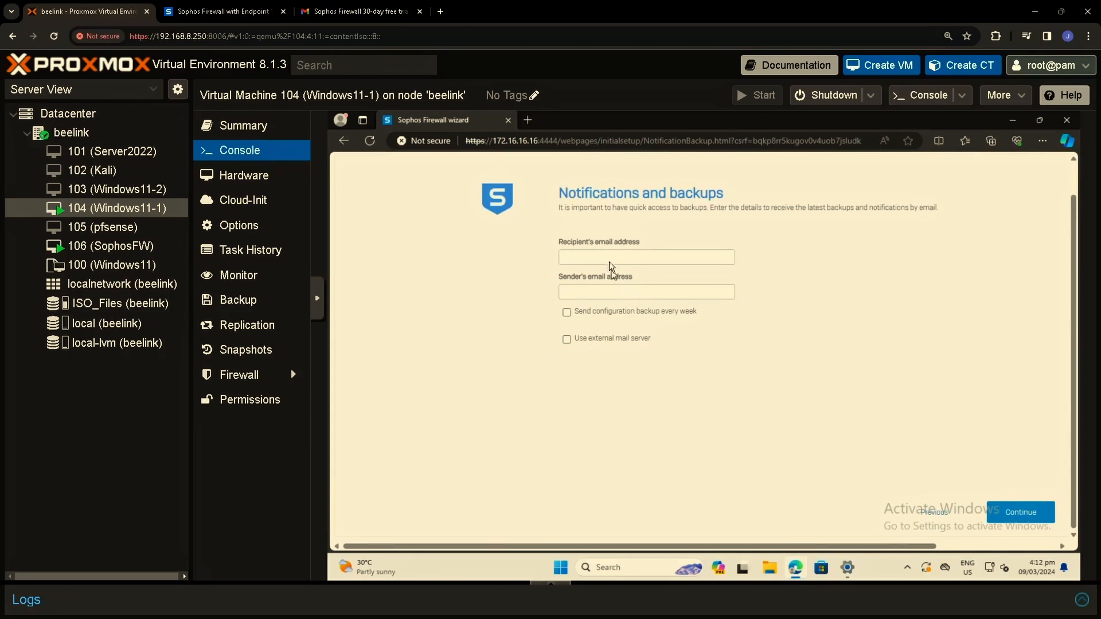
{"action": "type", "text": "......"}
{"action": "key", "text": "Tab"}
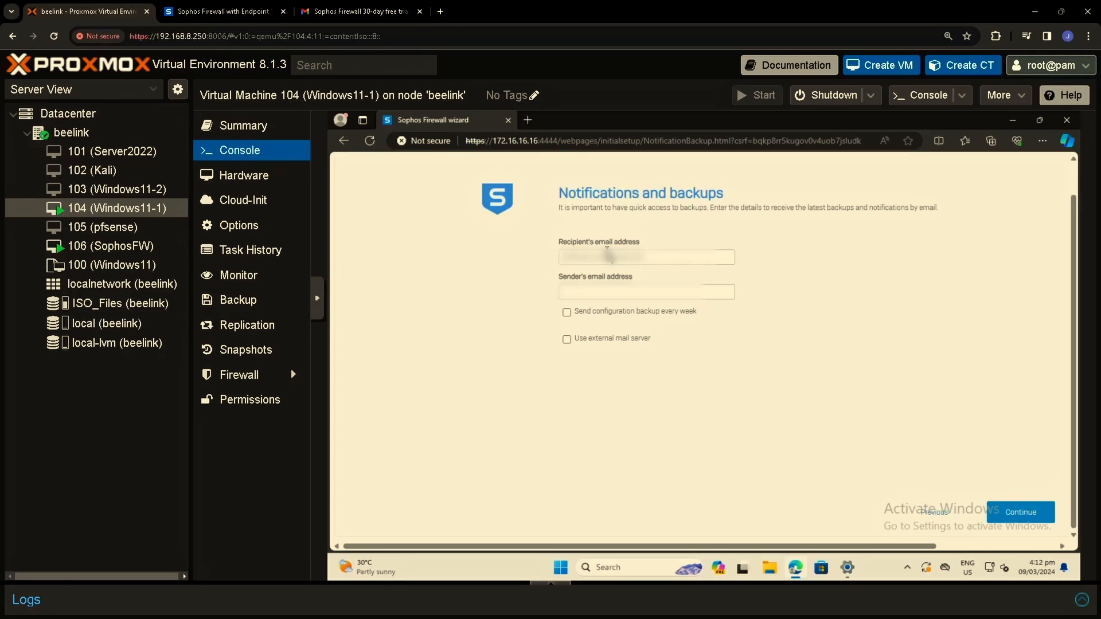
{"action": "type", "text": "........."}
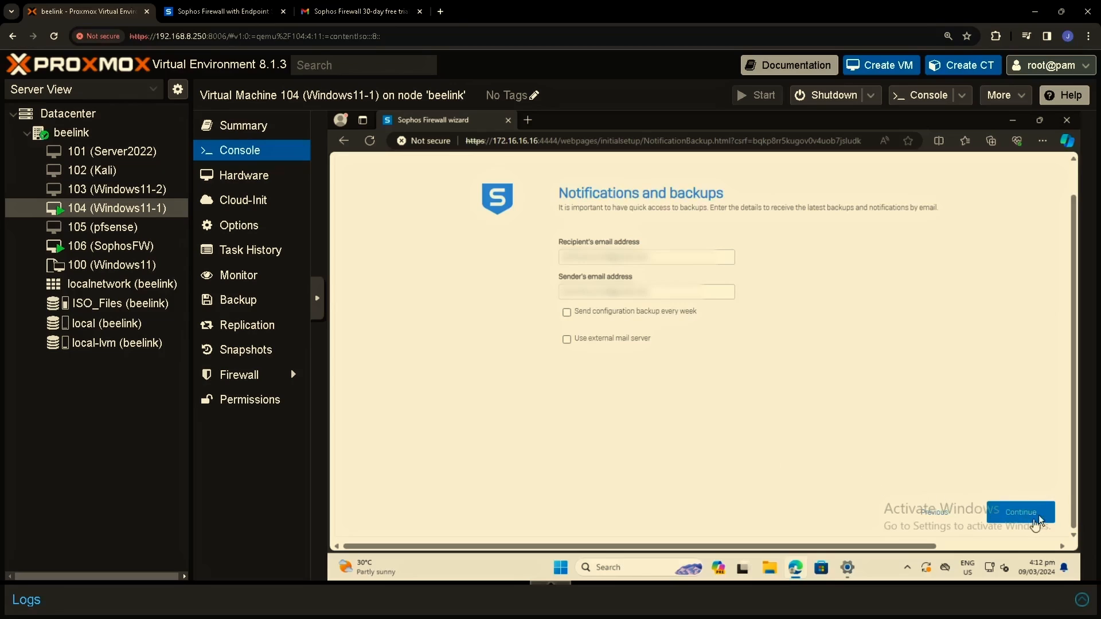
{"action": "left_click", "coordinate": [1041, 513]}
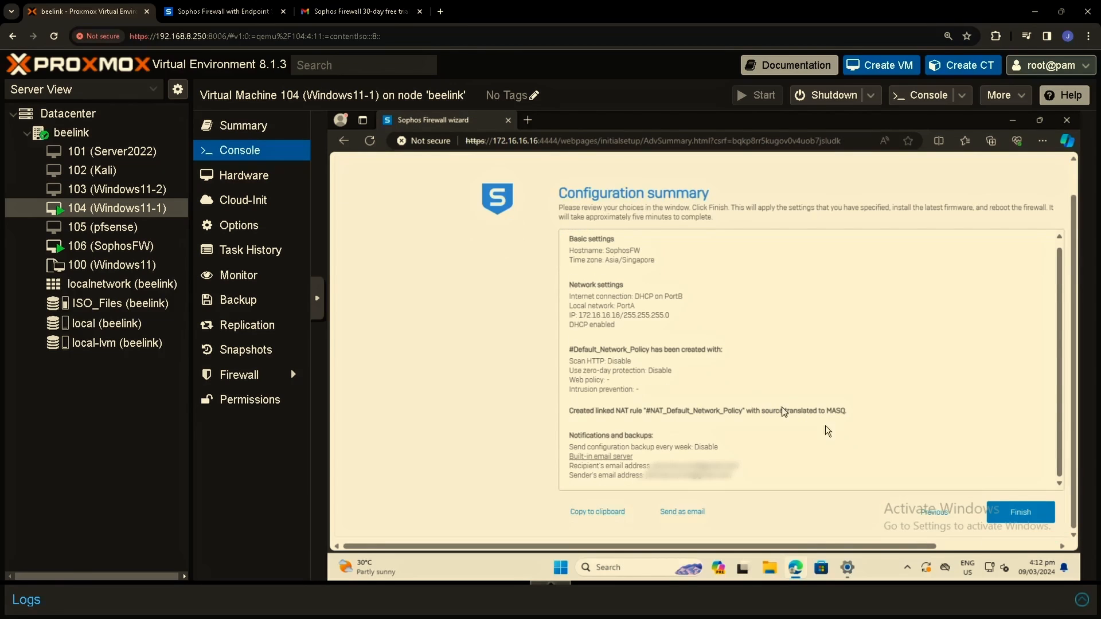
{"action": "left_click", "coordinate": [1037, 517]}
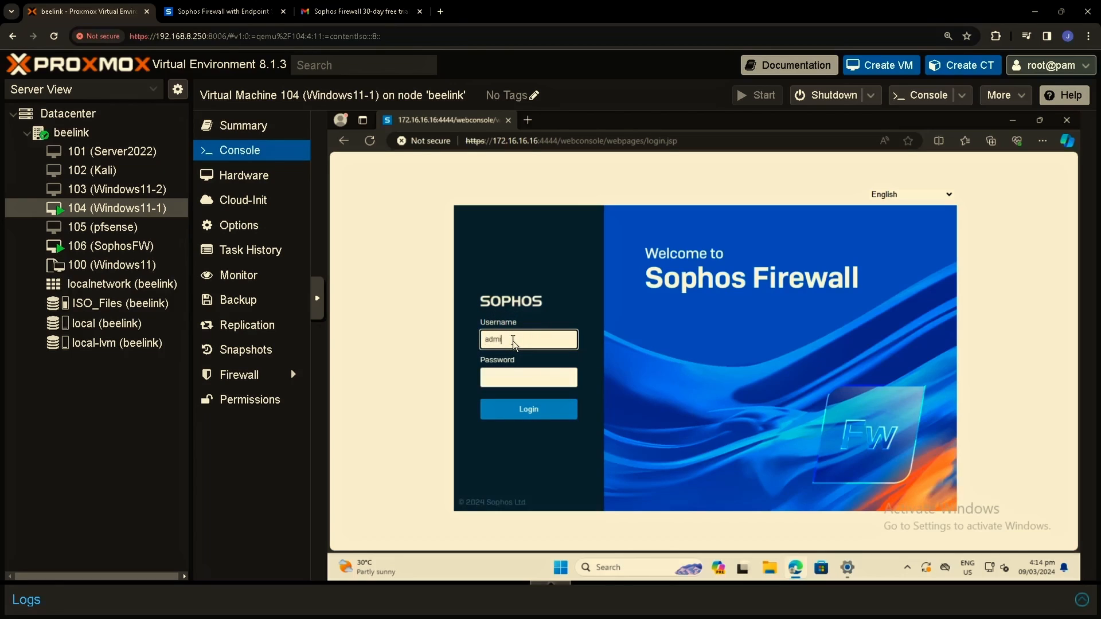
- Log in with the admin credentials, decline Sophos Central management, and go to Rules and policies
{"action": "type", "text": "n"}
{"action": "key", "text": "Tab"}
{"action": "type", "text": "*****"}
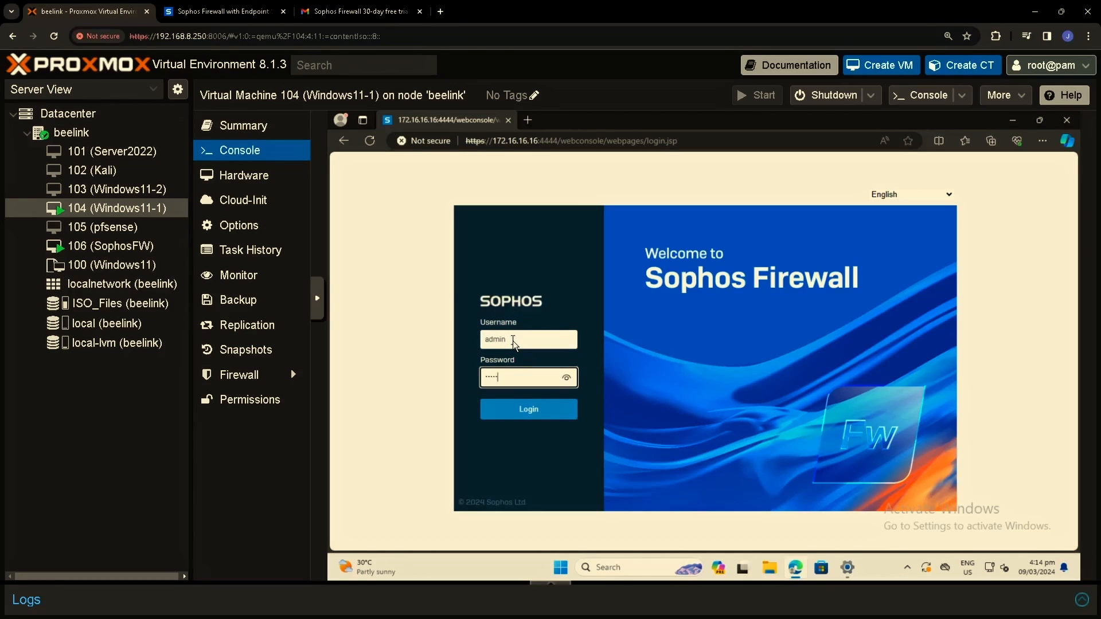
{"action": "type", "text": "******"}
{"action": "left_click", "coordinate": [528, 413]}
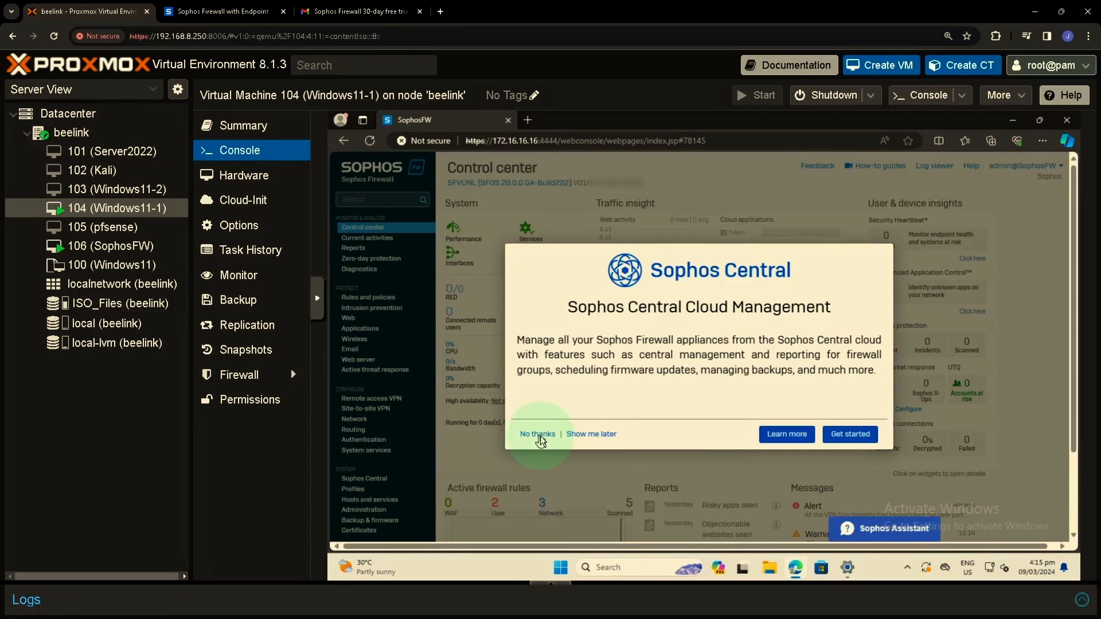
{"action": "left_click", "coordinate": [538, 434]}
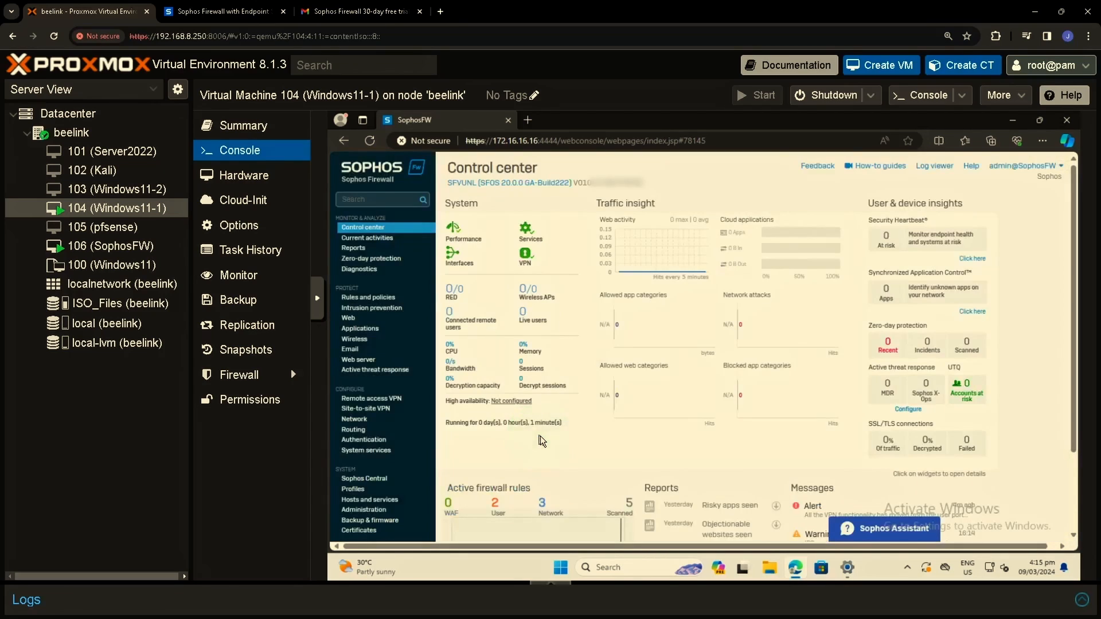
{"action": "left_click", "coordinate": [387, 296]}
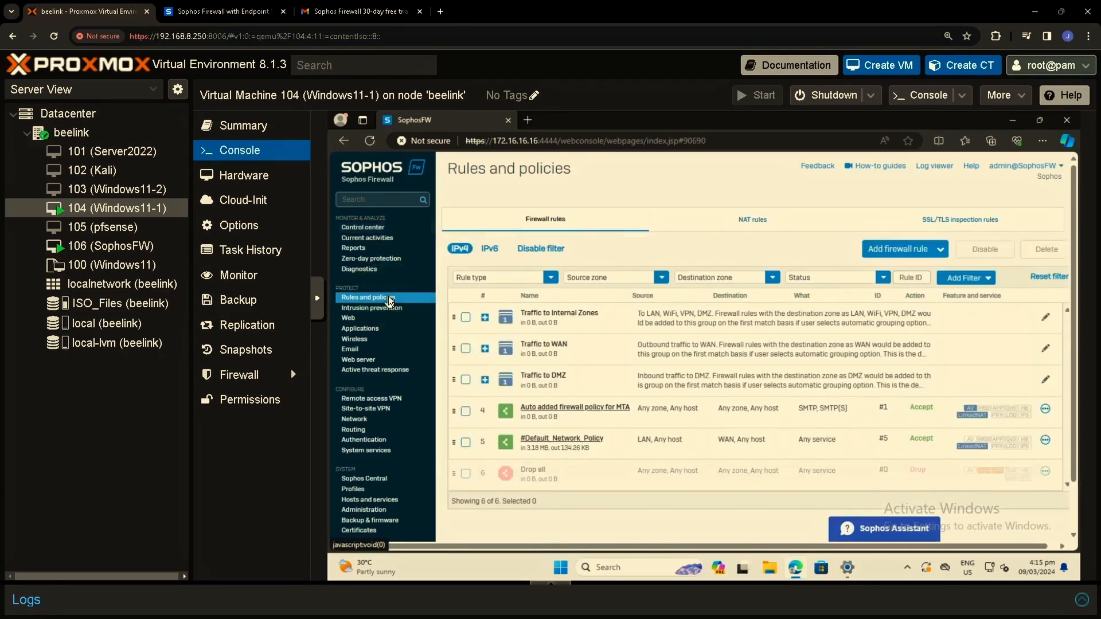
{"action": "left_click", "coordinate": [557, 440]}
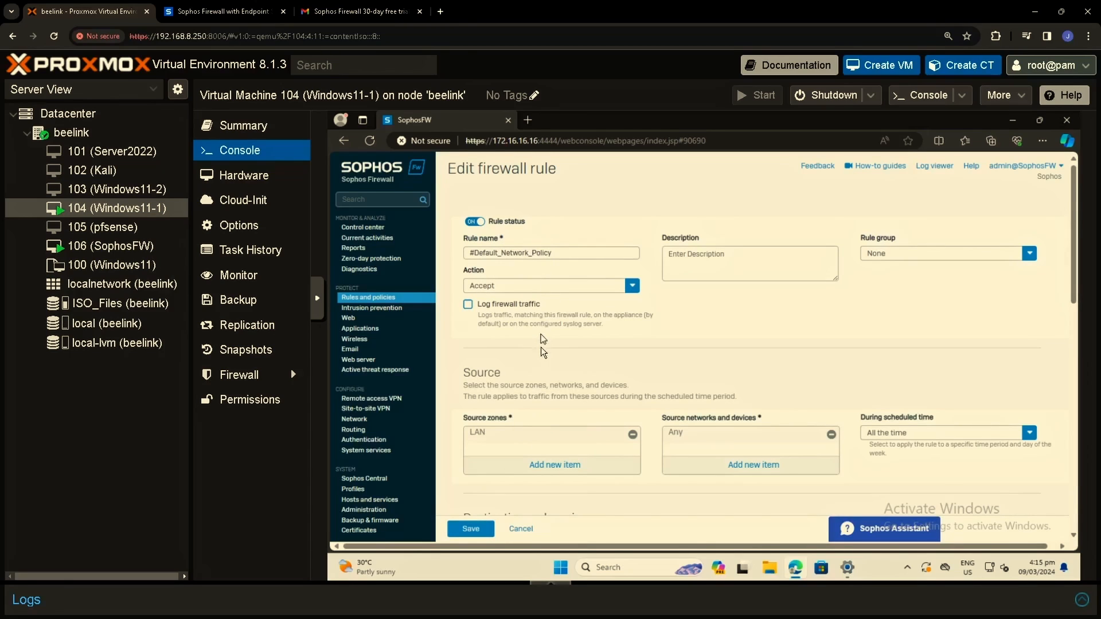
{"action": "scroll", "coordinate": [551, 387], "scroll_direction": "down", "scroll_amount": 2}
{"action": "left_click", "coordinate": [475, 320]}
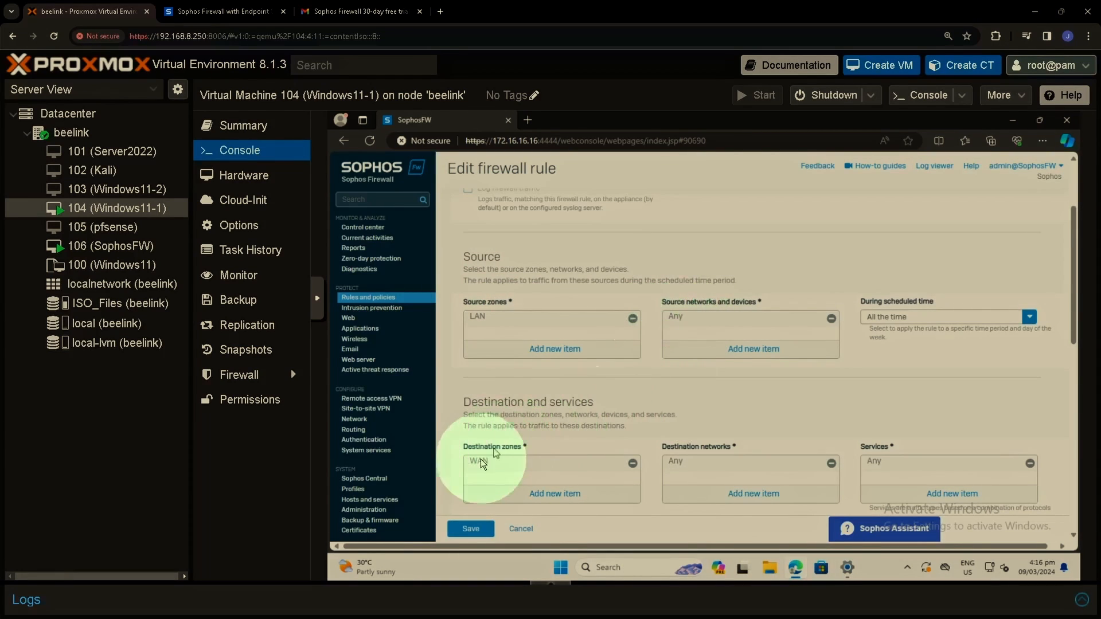
{"action": "mouse_move", "coordinate": [479, 467]}
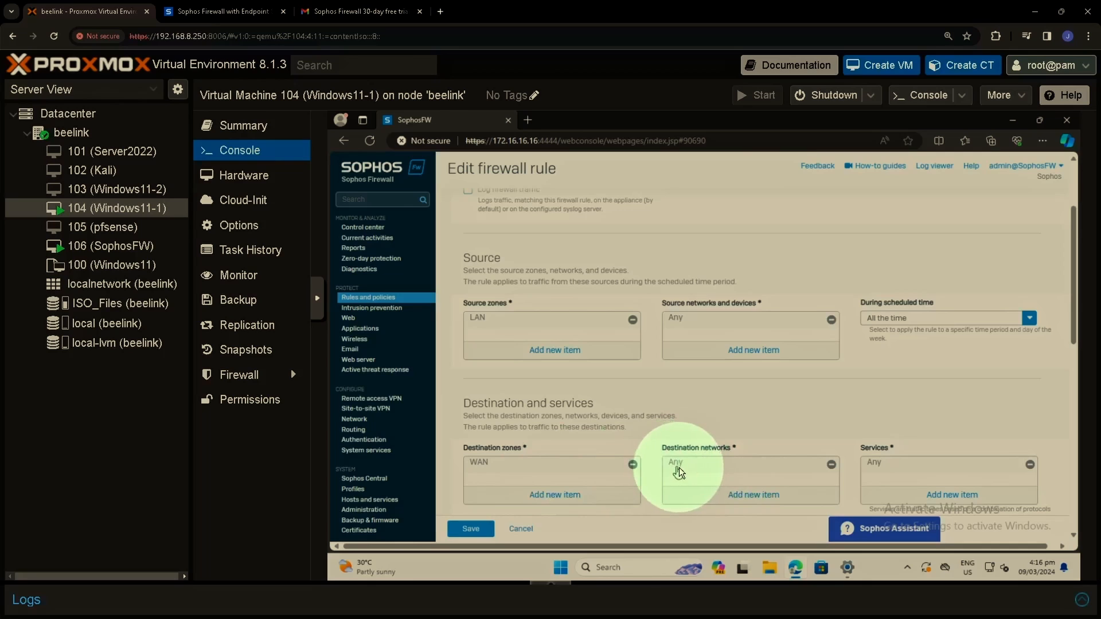
{"action": "scroll", "coordinate": [537, 438], "scroll_direction": "down", "scroll_amount": 1}
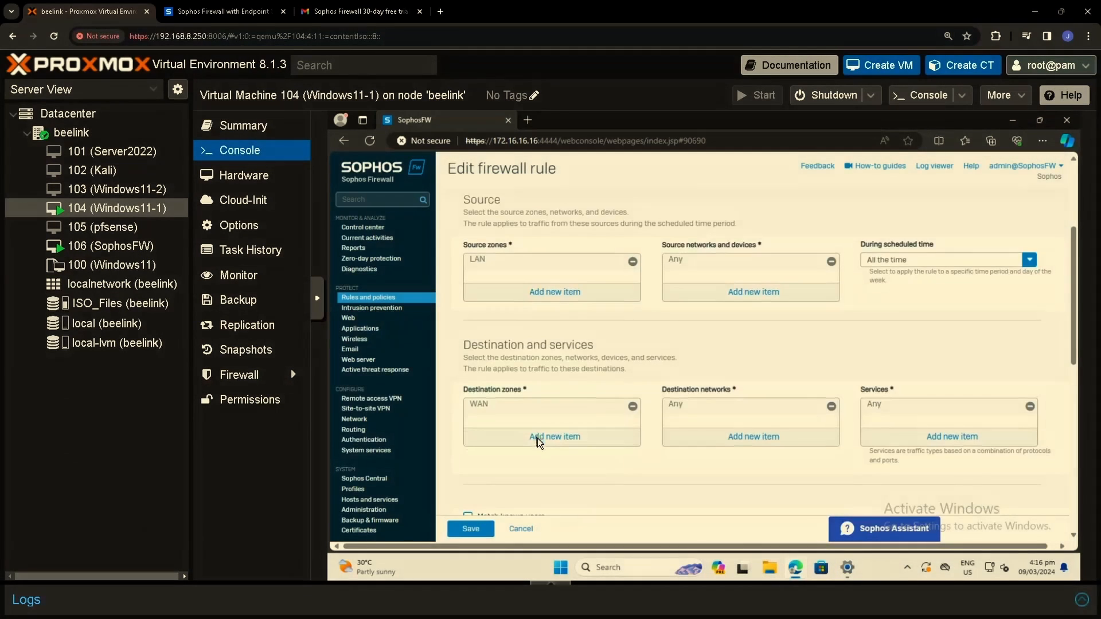
{"action": "scroll", "coordinate": [518, 435], "scroll_direction": "down", "scroll_amount": 2}
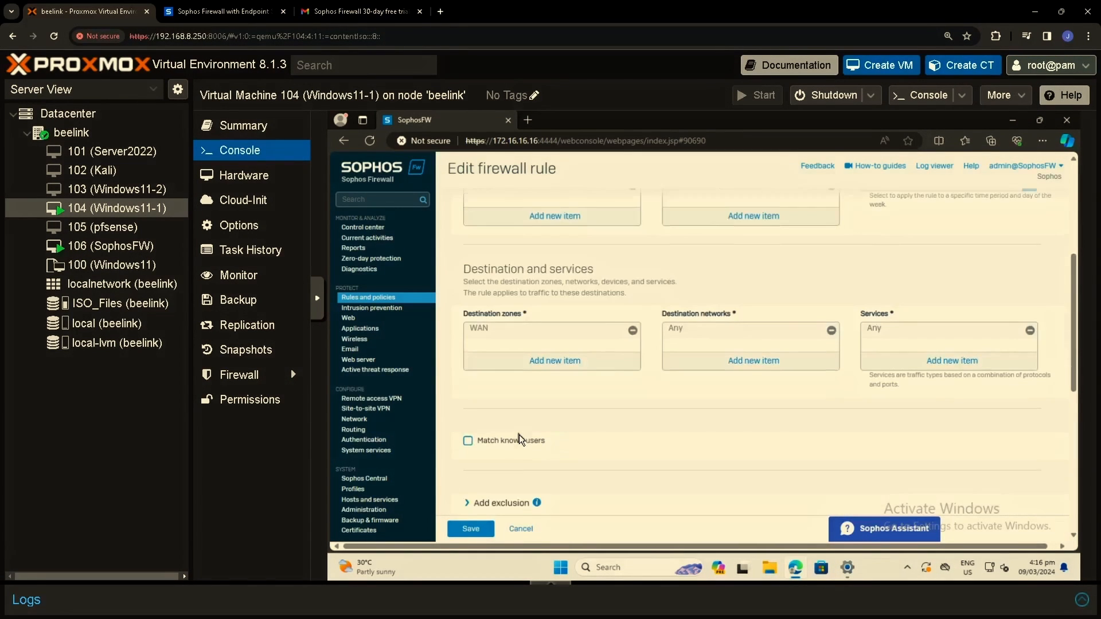
{"action": "scroll", "coordinate": [518, 435], "scroll_direction": "down", "scroll_amount": 4}
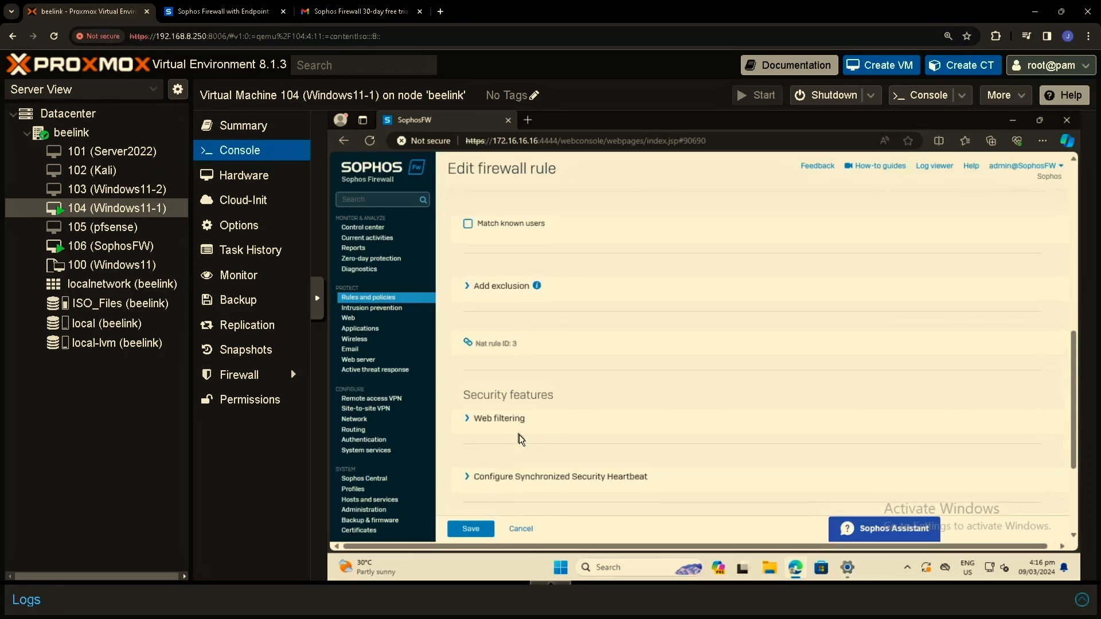
{"action": "left_click", "coordinate": [473, 366]}
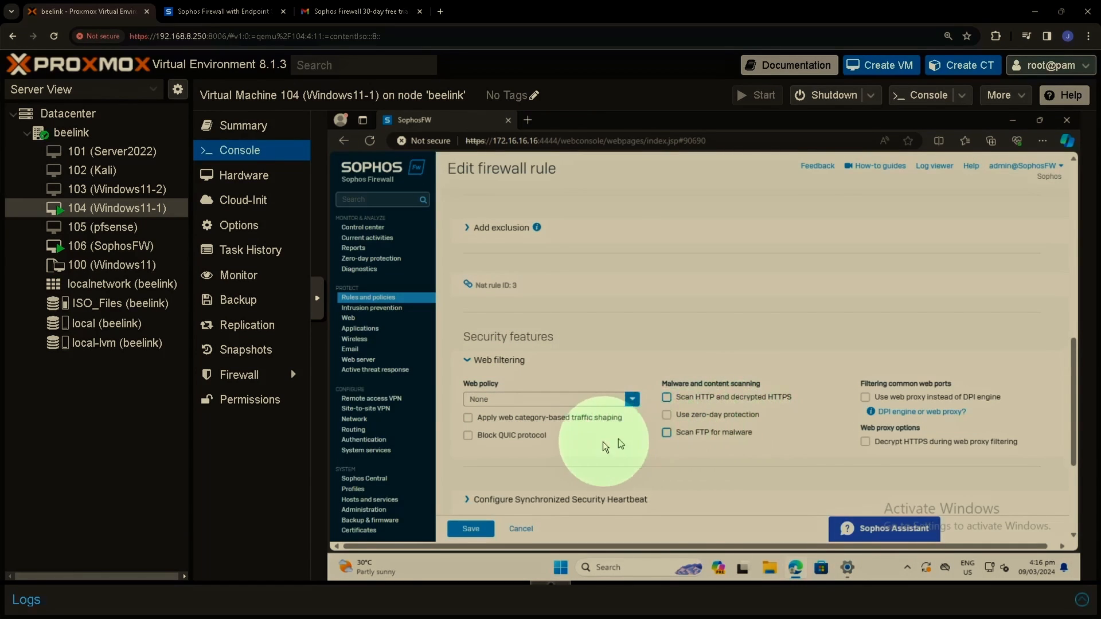
{"action": "scroll", "coordinate": [485, 436], "scroll_direction": "down", "scroll_amount": 3}
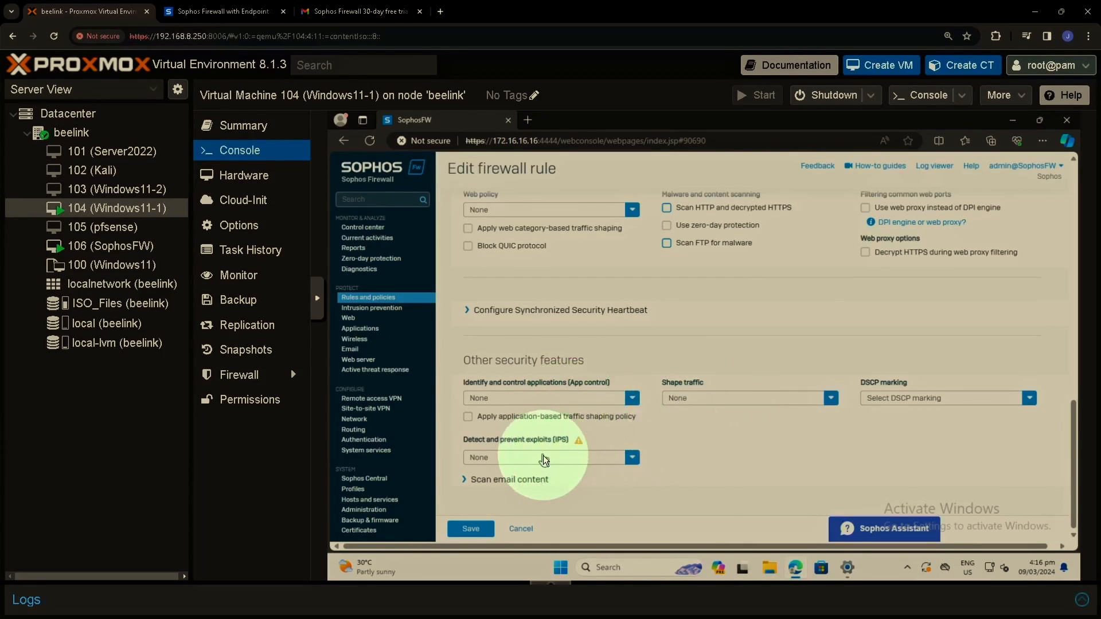
{"action": "left_click", "coordinate": [464, 480]}
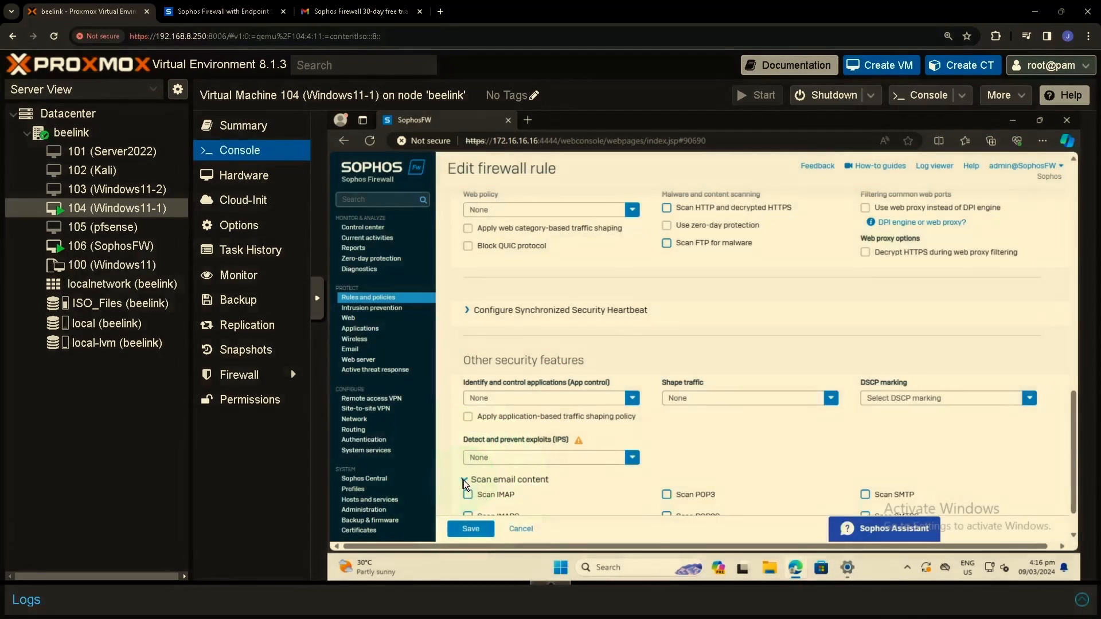
{"action": "scroll", "coordinate": [463, 481], "scroll_direction": "down", "scroll_amount": 1}
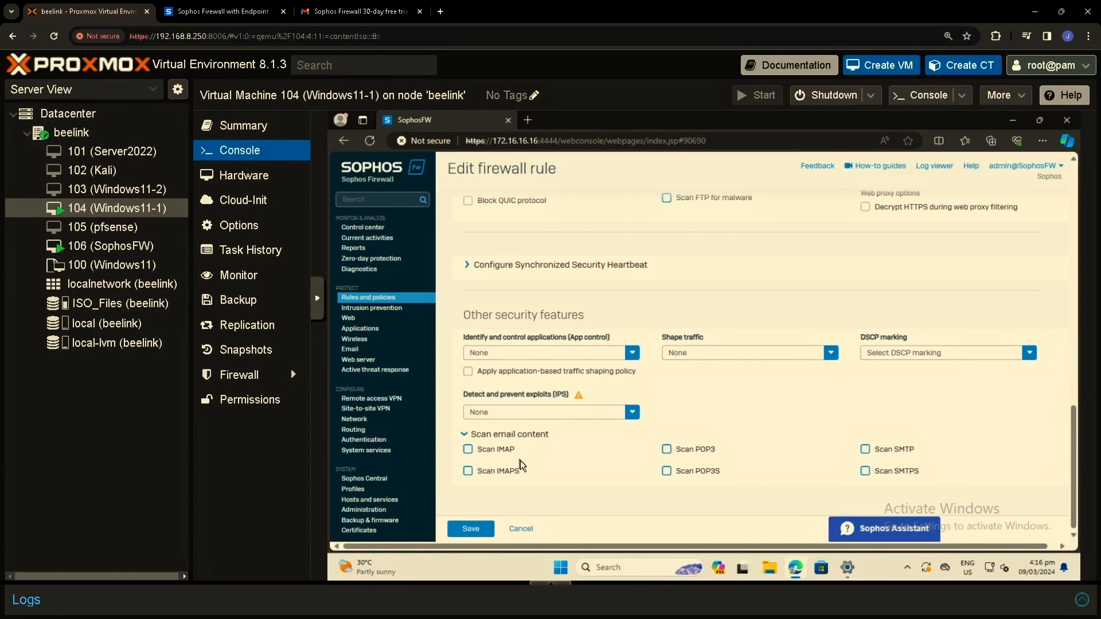
{"action": "left_click", "coordinate": [522, 529]}
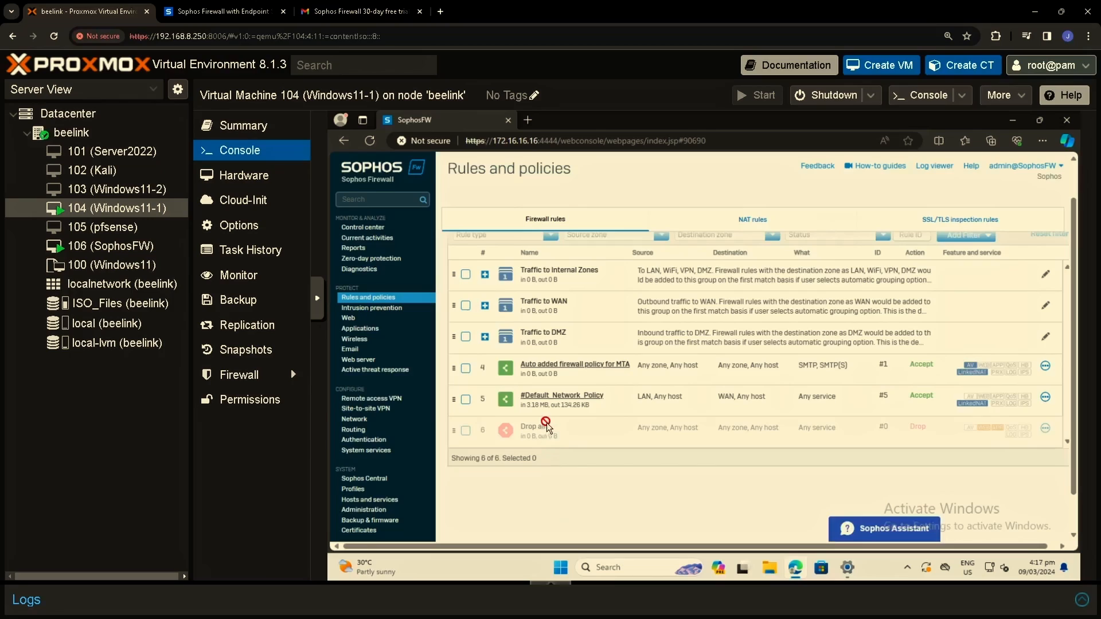
- Load google.com in a new Edge tab to confirm internet access, then return to the firewall rules
{"action": "left_click", "coordinate": [528, 122]}
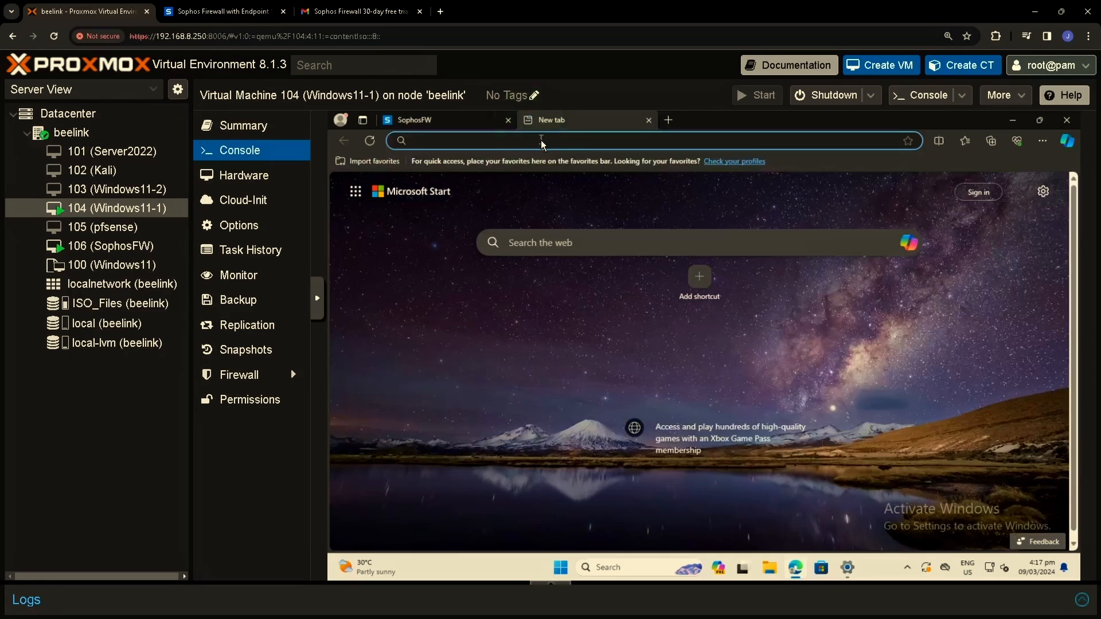
{"action": "left_click", "coordinate": [542, 140]}
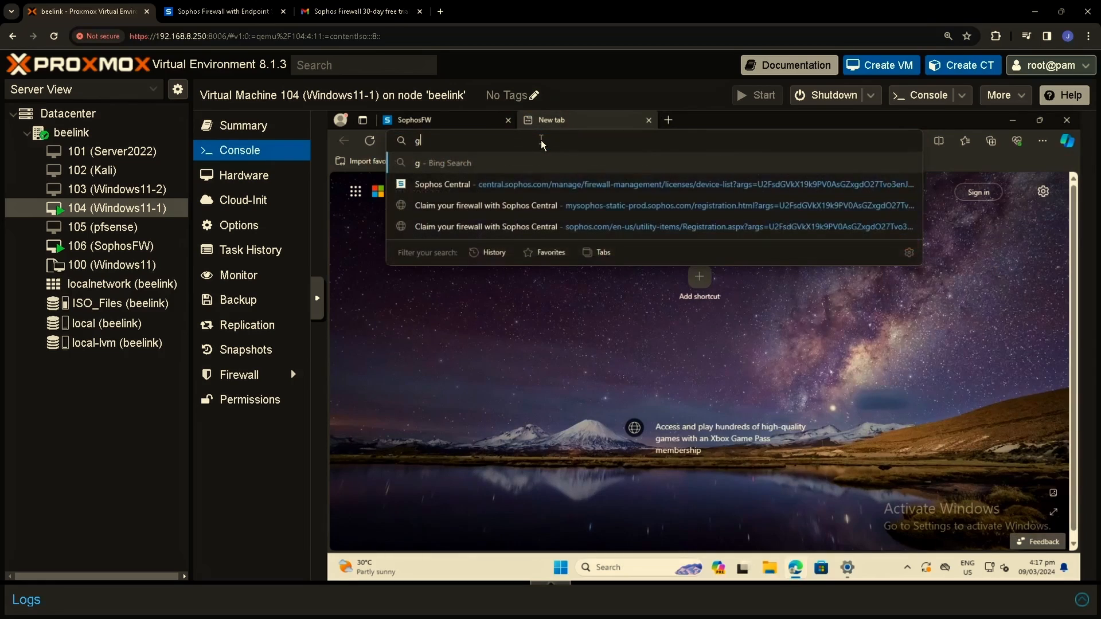
{"action": "type", "text": "google.com"}
{"action": "key", "text": "Return"}
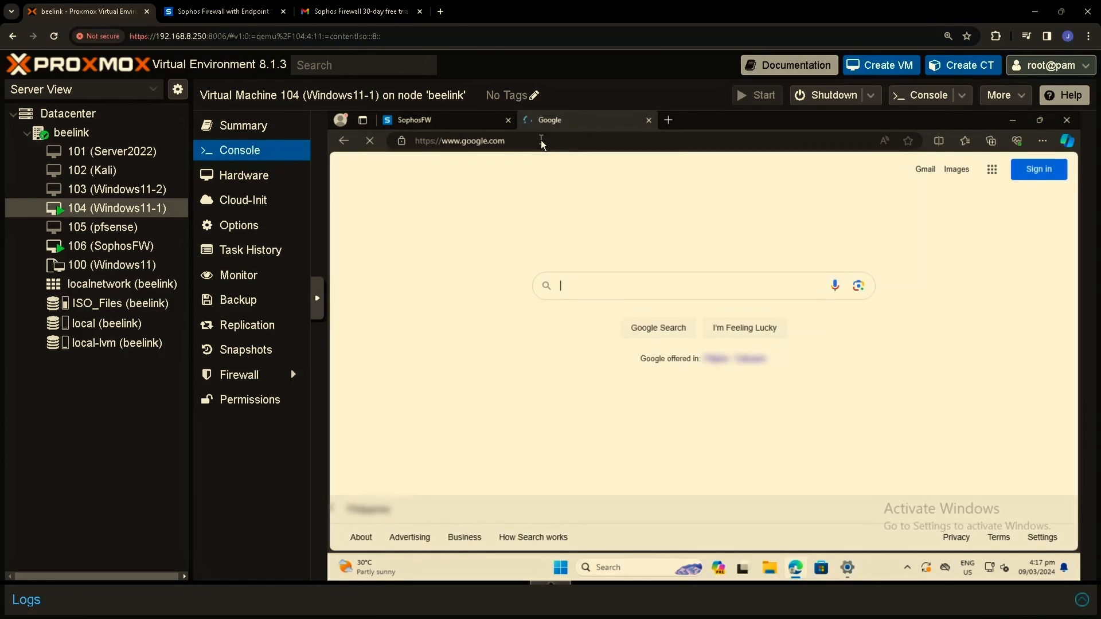
{"action": "left_click", "coordinate": [424, 119]}
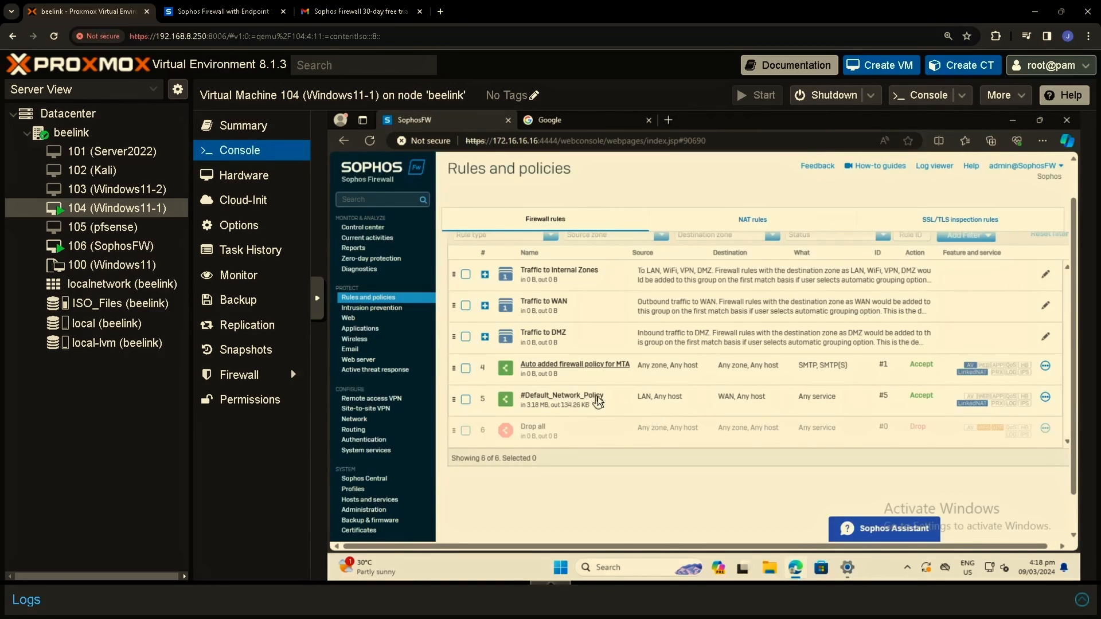
- Turn off the #Default_Network_Policy firewall rule
{"action": "left_click", "coordinate": [1045, 398]}
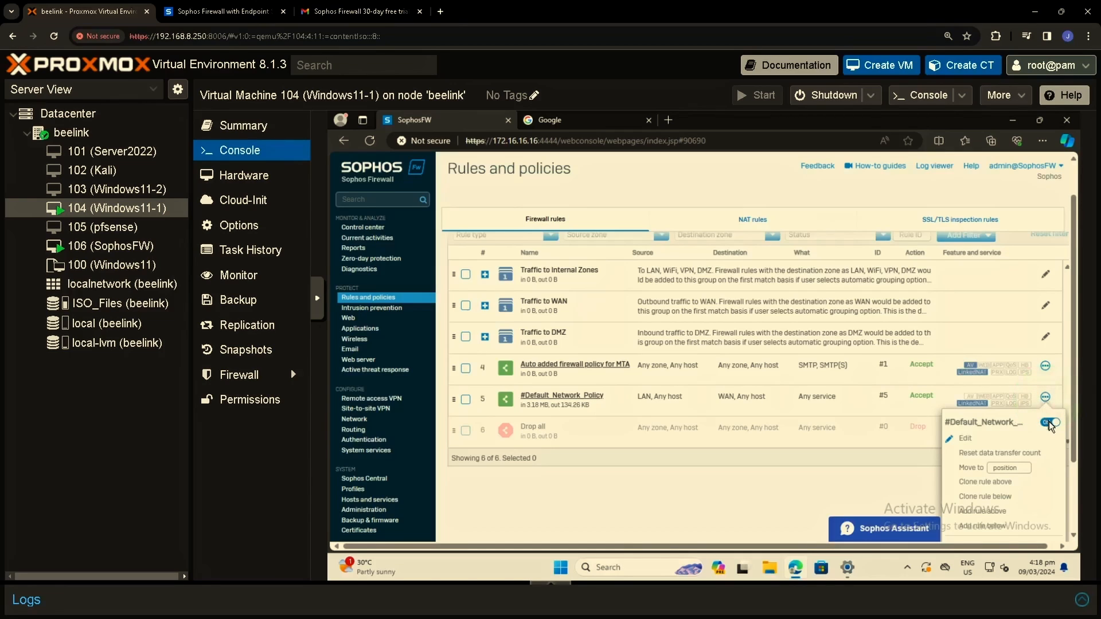
{"action": "left_click", "coordinate": [1049, 422]}
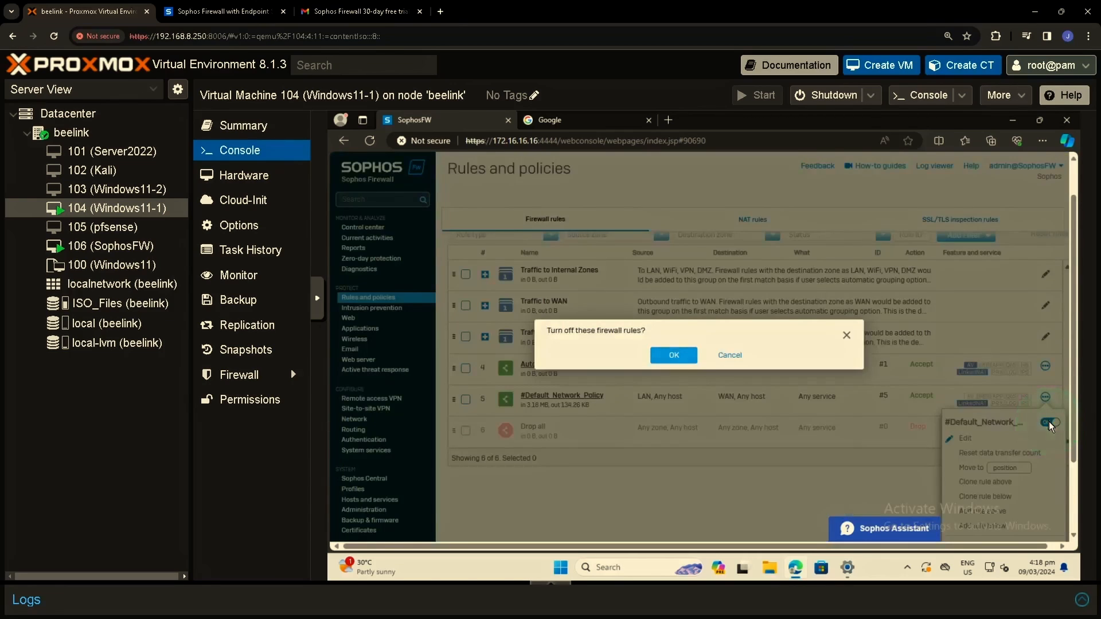
{"action": "left_click", "coordinate": [668, 356]}
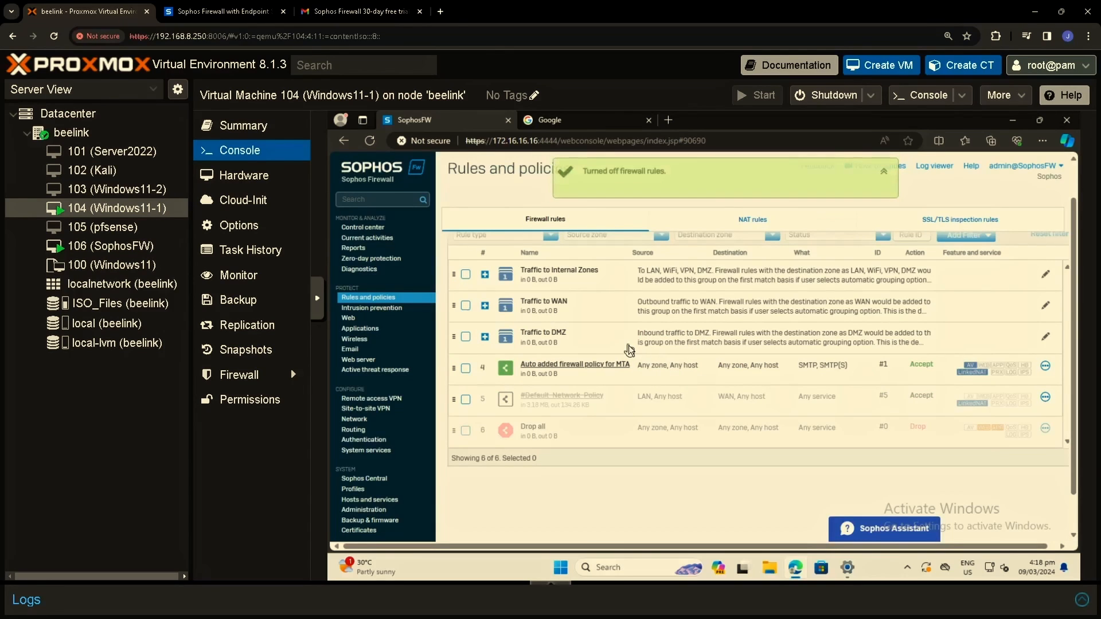
- Reload Google and try google.com in a new tab to confirm it no longer loads
{"action": "left_click", "coordinate": [596, 119]}
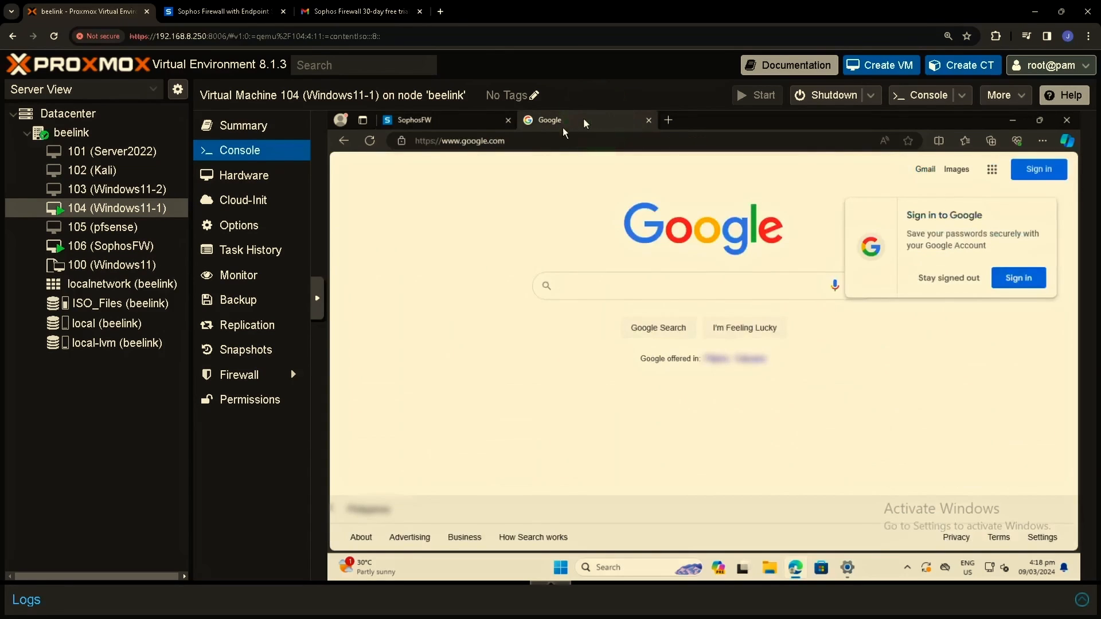
{"action": "left_click", "coordinate": [531, 143]}
{"action": "key", "text": "Return"}
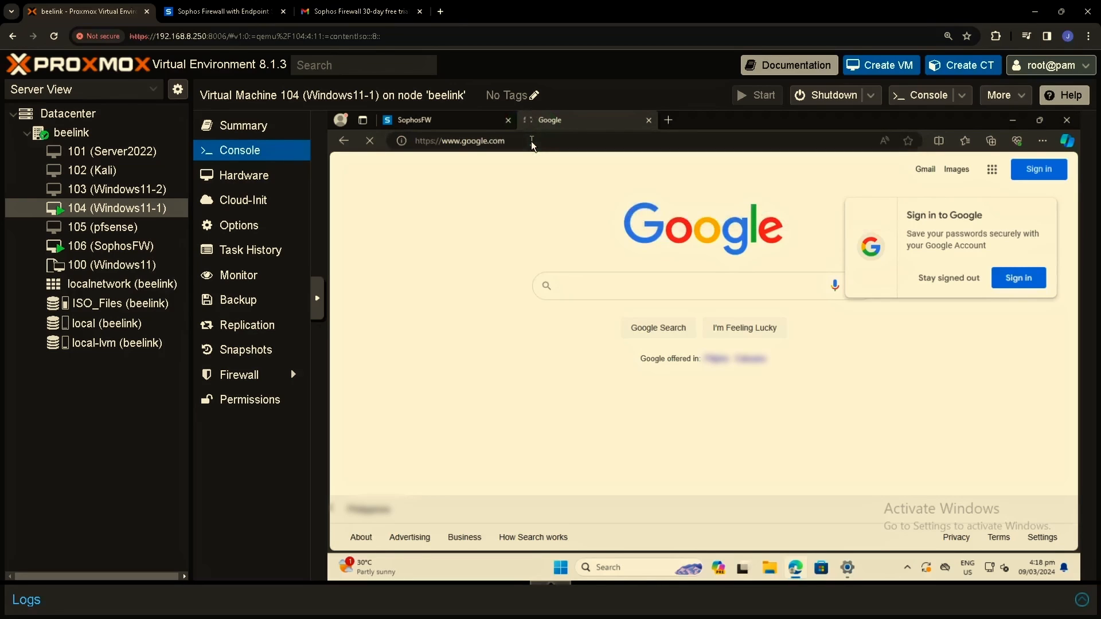
{"action": "left_click", "coordinate": [669, 121]}
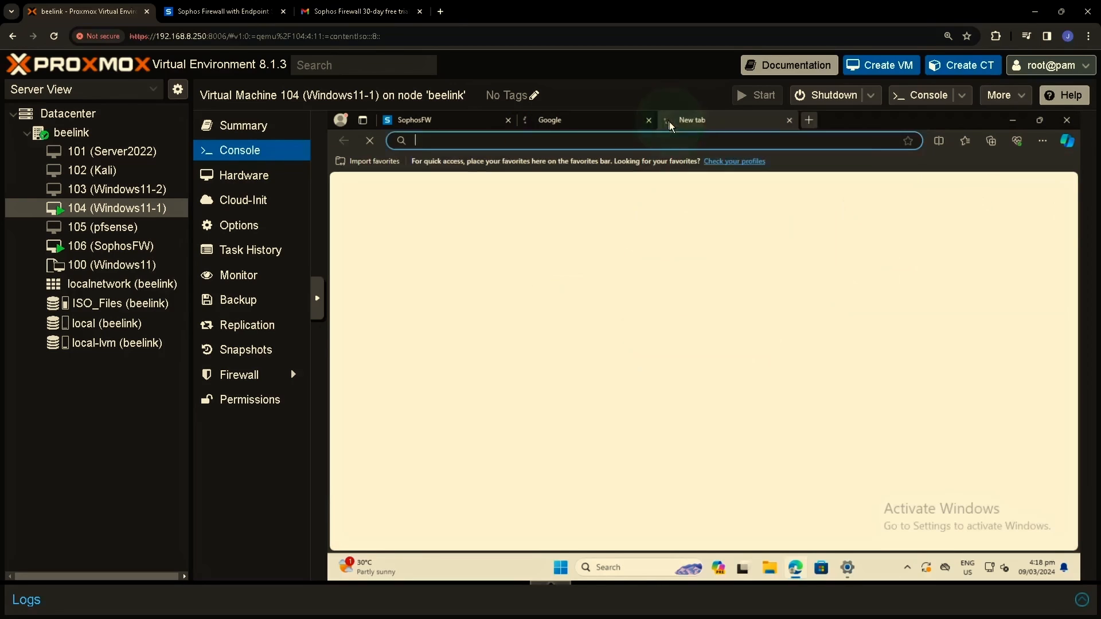
{"action": "type", "text": "google.com"}
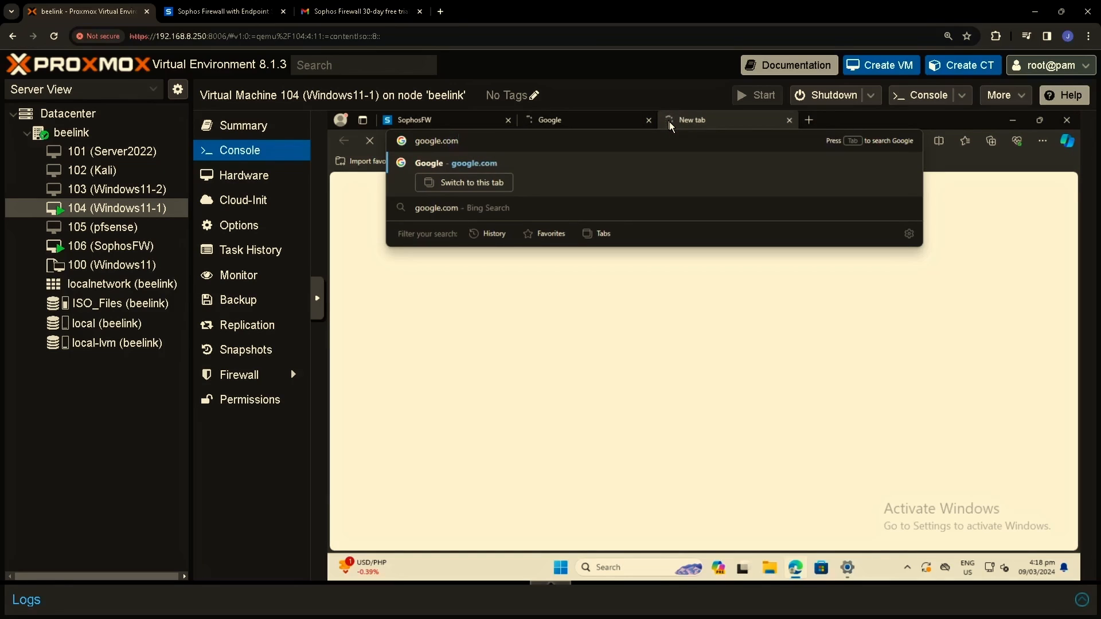
{"action": "key", "text": "Return"}
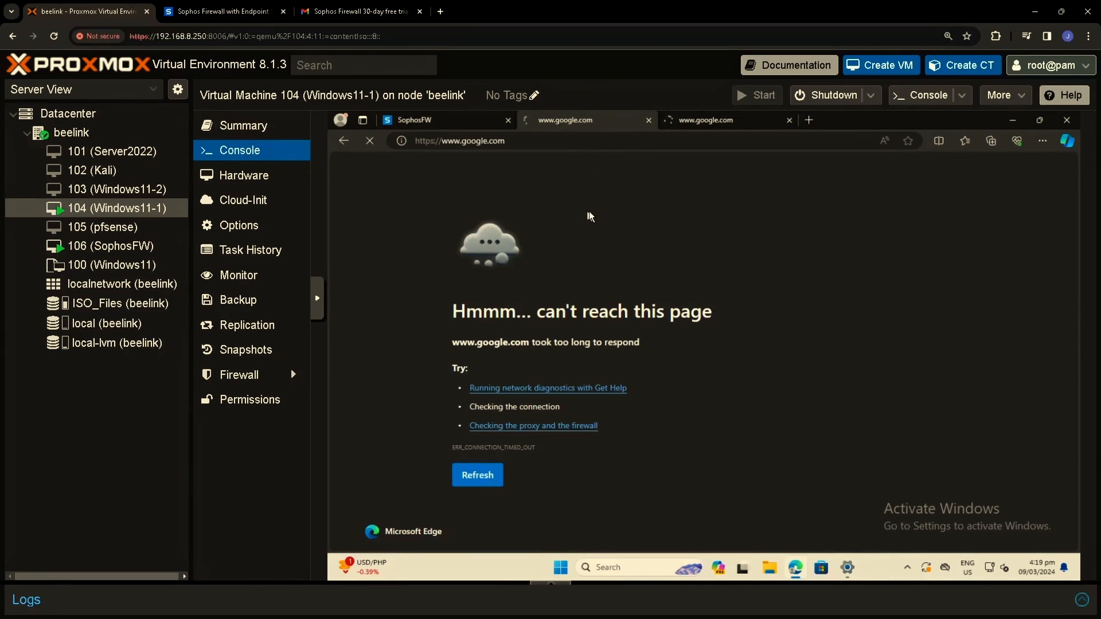
{"action": "left_click", "coordinate": [713, 121]}
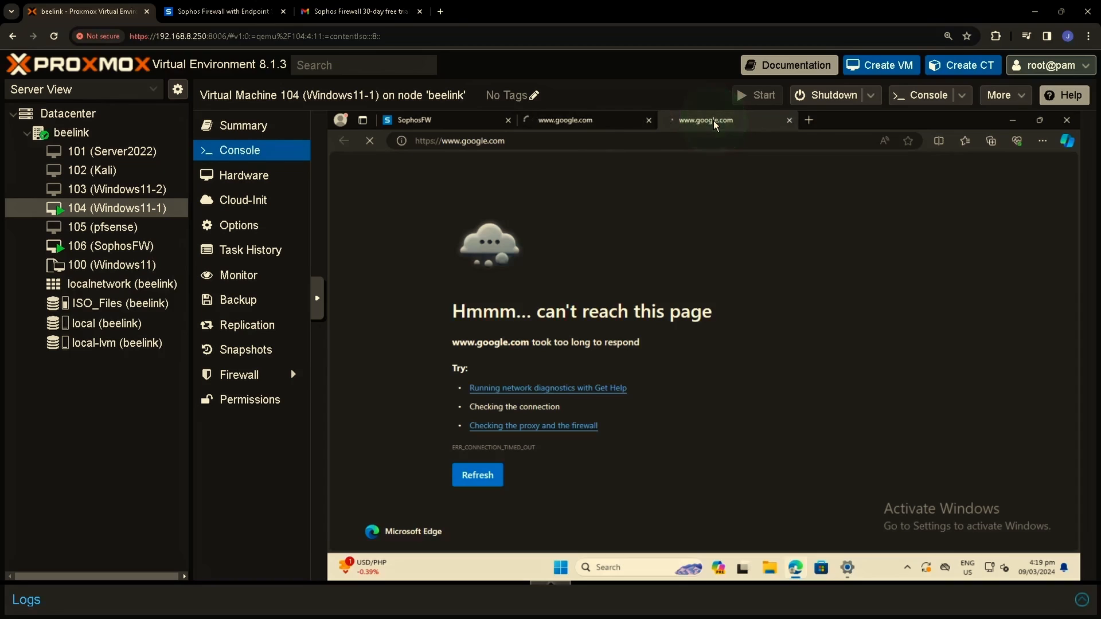
{"action": "left_click", "coordinate": [434, 120]}
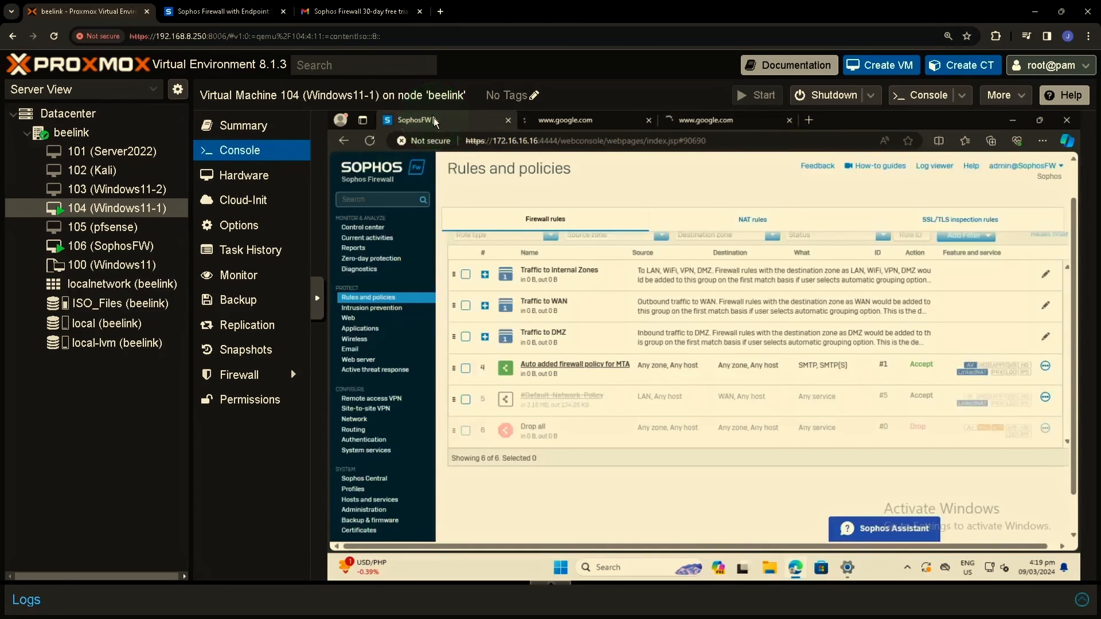
{"action": "left_click", "coordinate": [538, 397]}
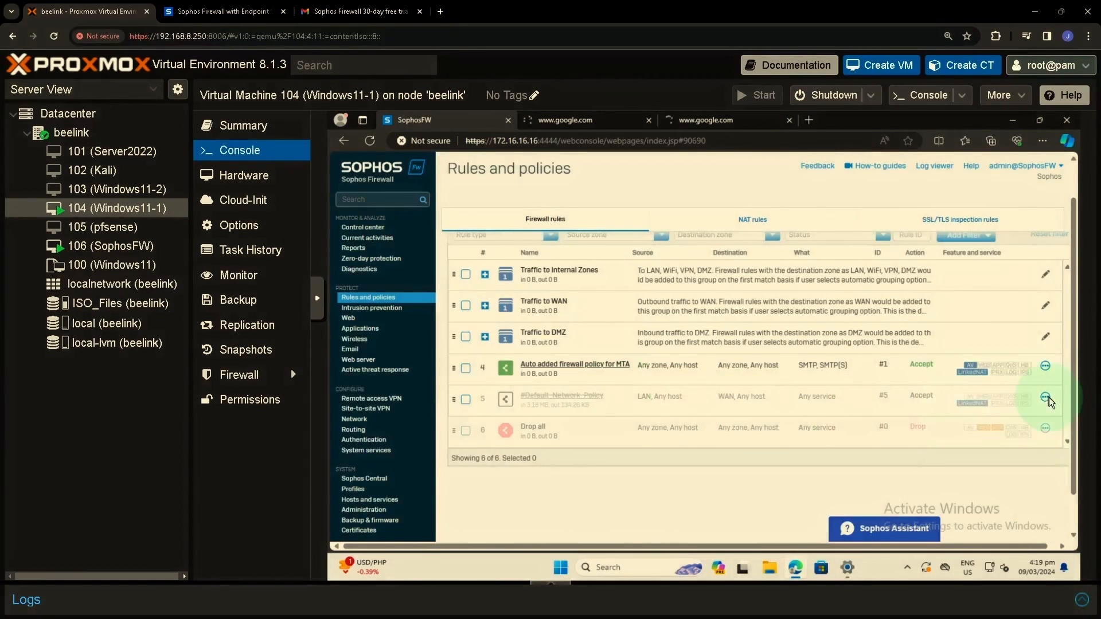
- Turn the #Default_Network_Policy rule (rule 5) back on
{"action": "left_click", "coordinate": [1046, 398]}
{"action": "left_click", "coordinate": [1048, 422]}
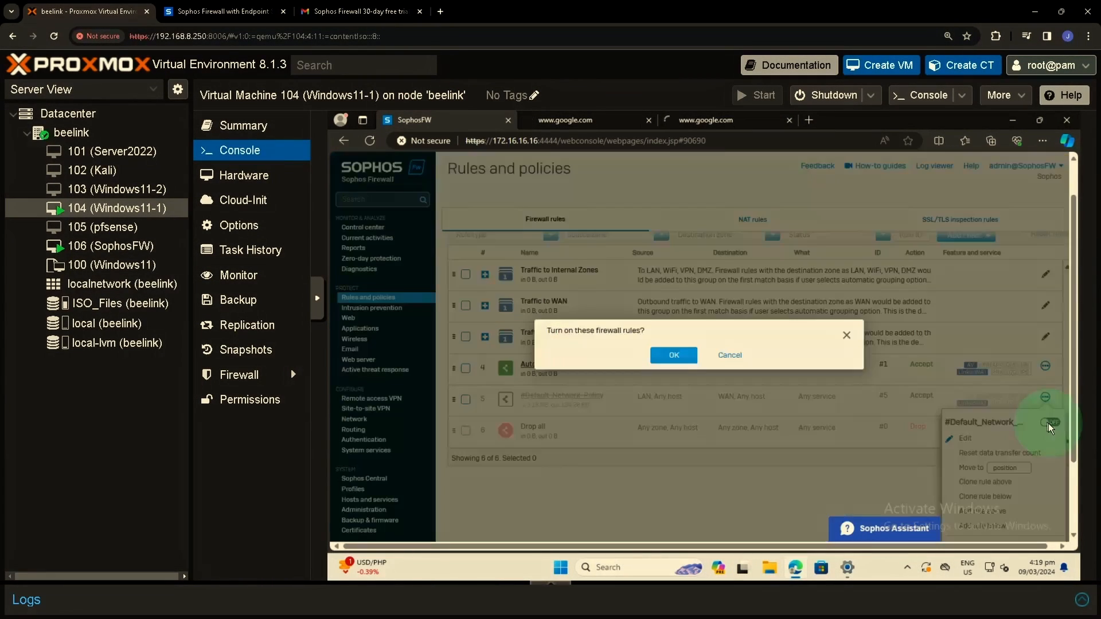
{"action": "left_click", "coordinate": [672, 356]}
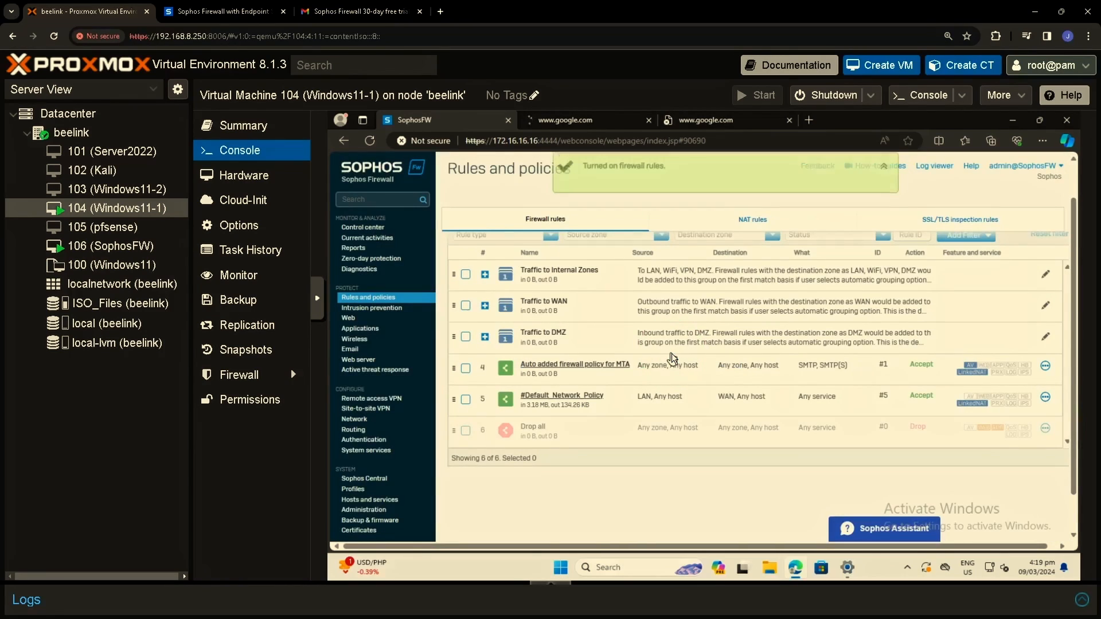
- Reload the failed google.com tab to confirm it loads again, then return to the rules list
{"action": "left_click", "coordinate": [584, 120]}
{"action": "left_click", "coordinate": [693, 119]}
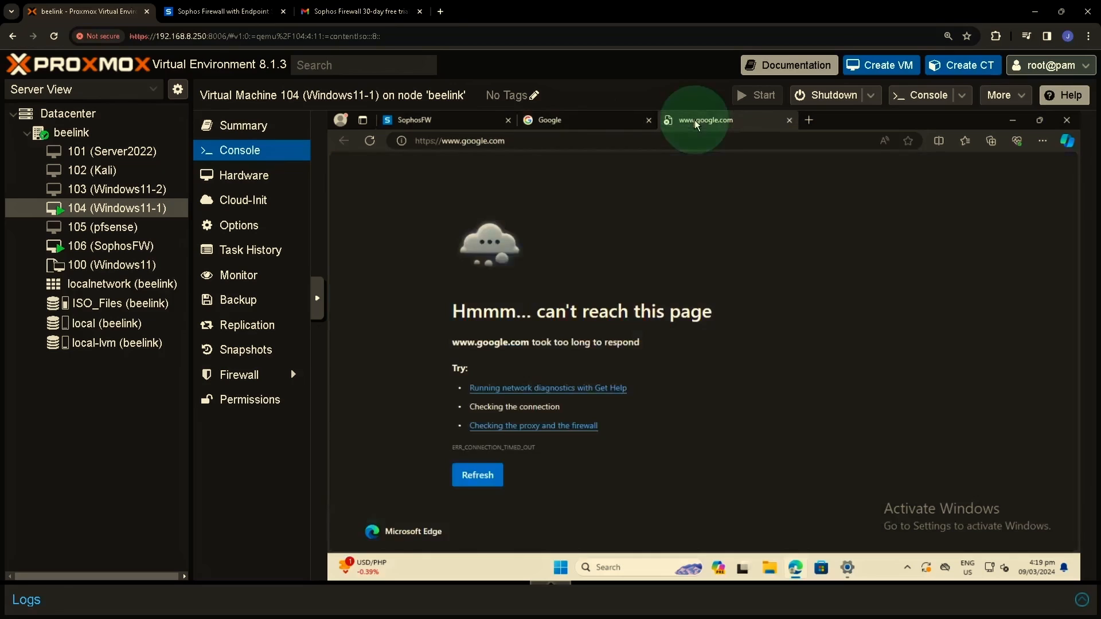
{"action": "left_click", "coordinate": [700, 139]}
{"action": "key", "text": "Return"}
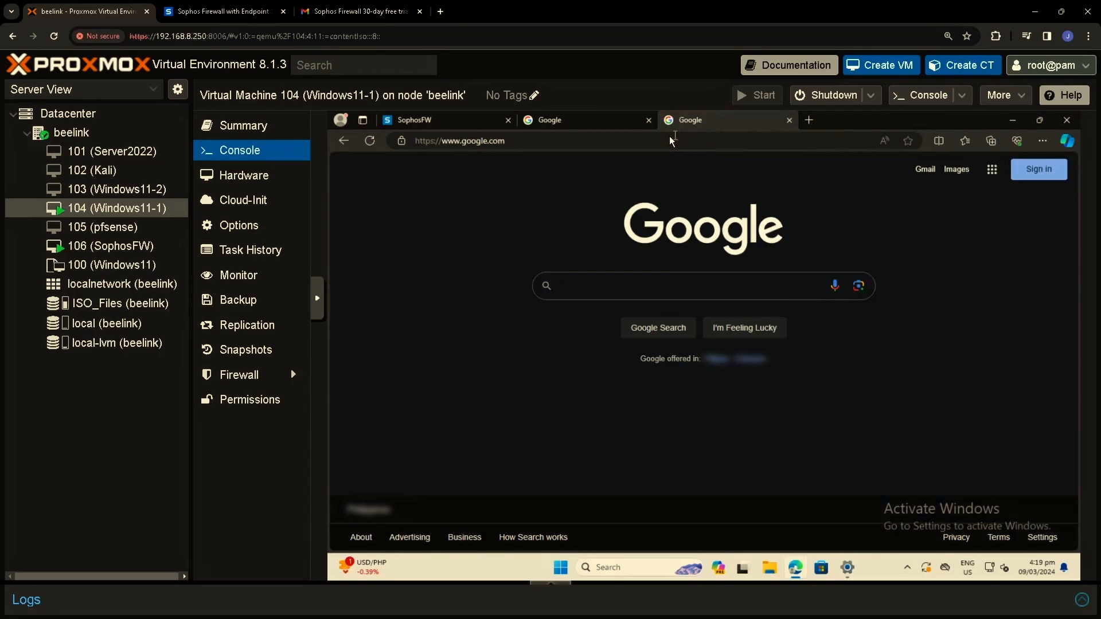
{"action": "left_click", "coordinate": [460, 118]}
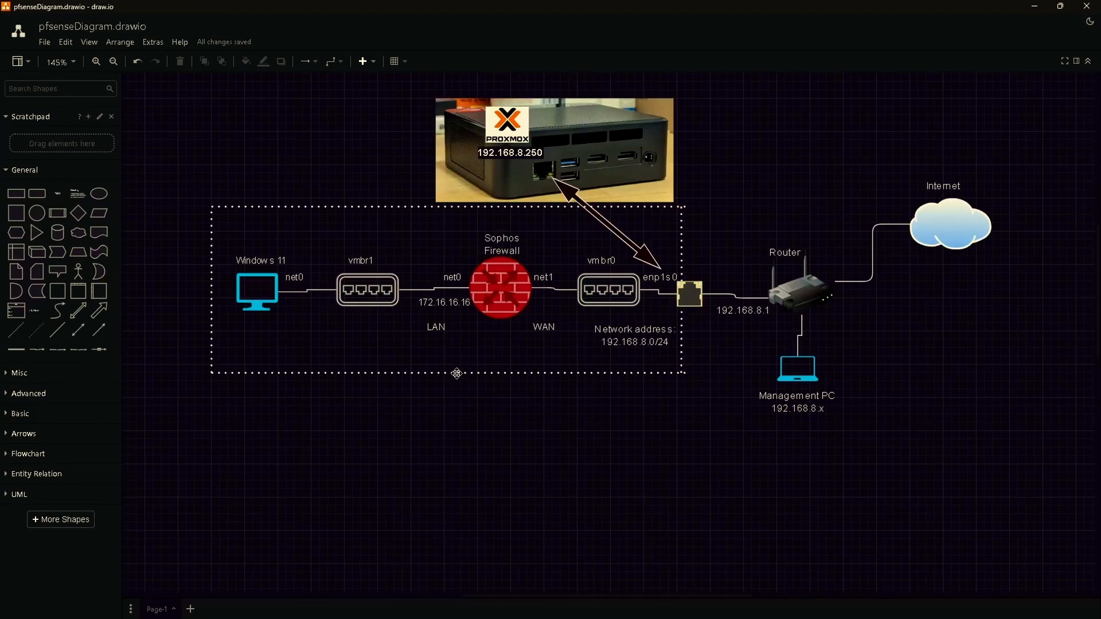
- Extend the dashed boundary downward and add a Windows Server icon labelled 'Server 2022'
{"action": "left_click_drag", "start_coordinate": [457, 373], "coordinate": [444, 538]}
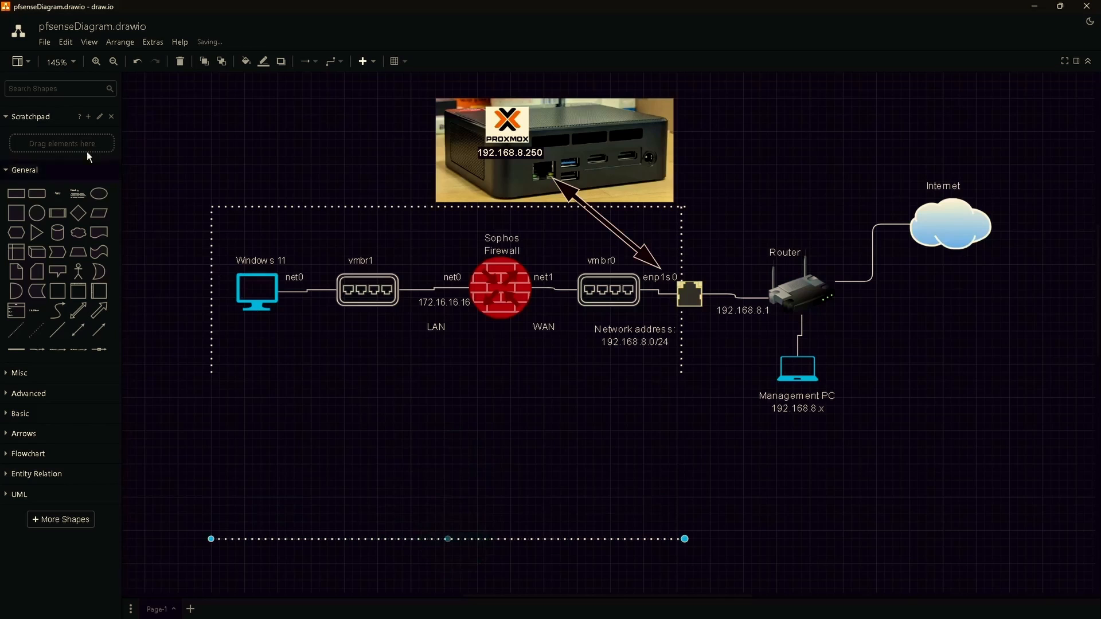
{"action": "left_click", "coordinate": [40, 88]}
{"action": "type", "text": "server"}
{"action": "key", "text": "Return"}
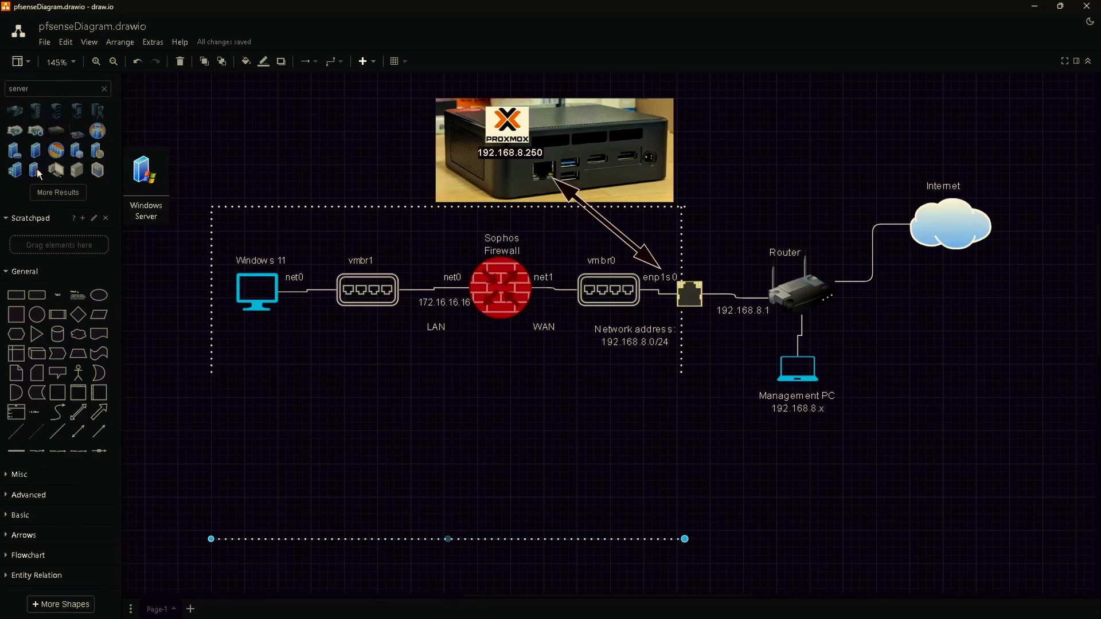
{"action": "left_click_drag", "start_coordinate": [37, 170], "coordinate": [496, 439]}
{"action": "type", "text": "a"}
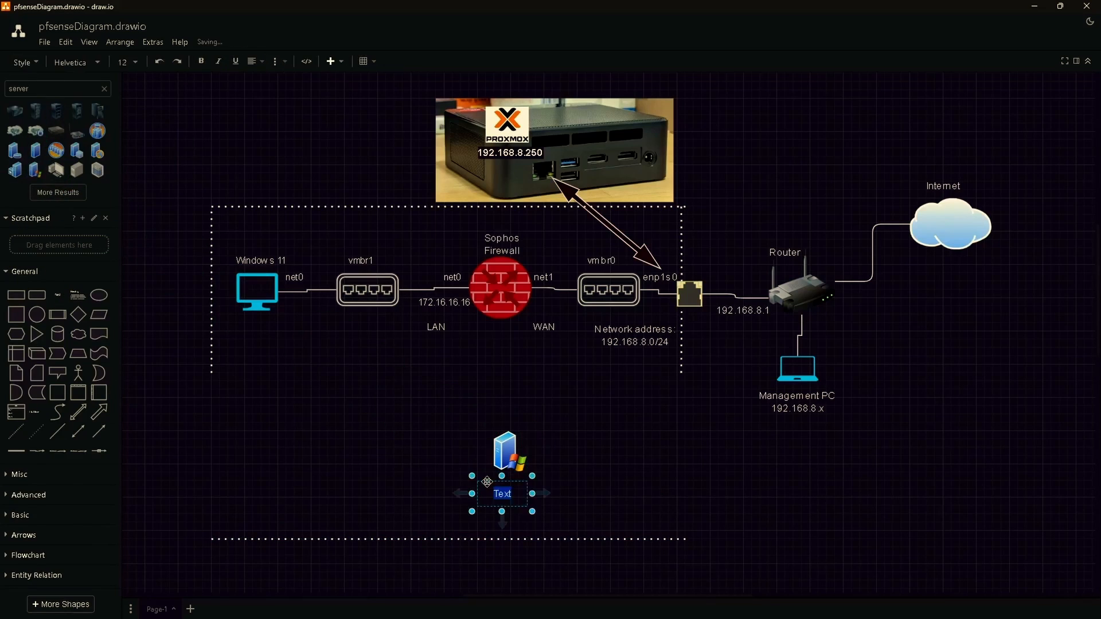
{"action": "type", "text": "Server 2022"}
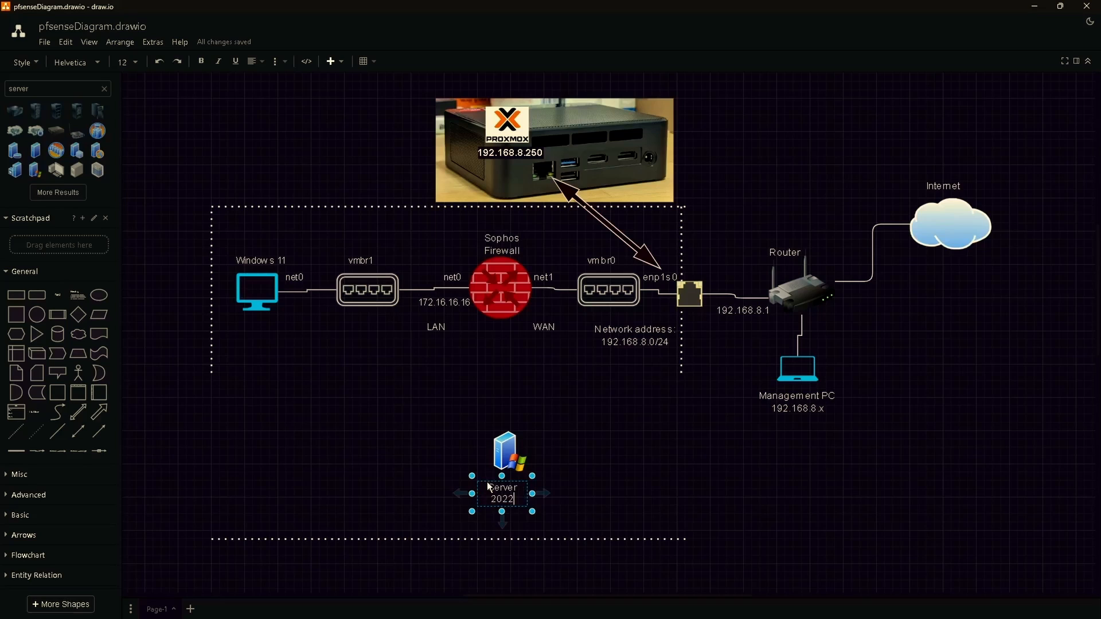
{"action": "left_click_drag", "start_coordinate": [530, 493], "coordinate": [486, 492]}
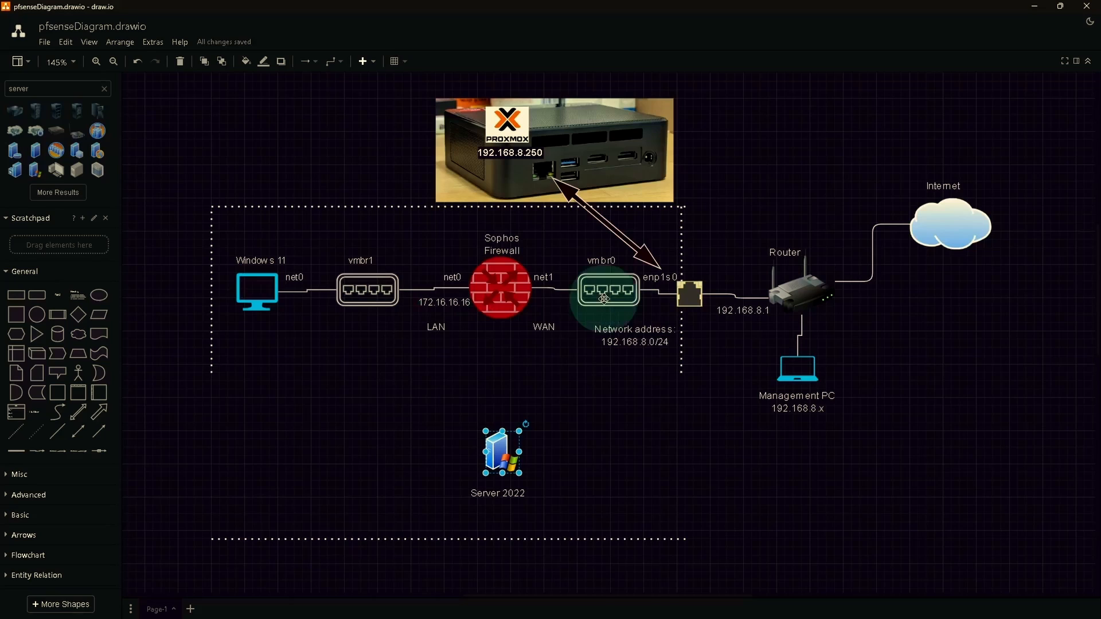
- Duplicate the vmbr0 switch below the firewall and reposition the Server 2022 icon and label
{"action": "right_click", "coordinate": [607, 274]}
{"action": "left_click", "coordinate": [646, 320]}
{"action": "right_click", "coordinate": [370, 416]}
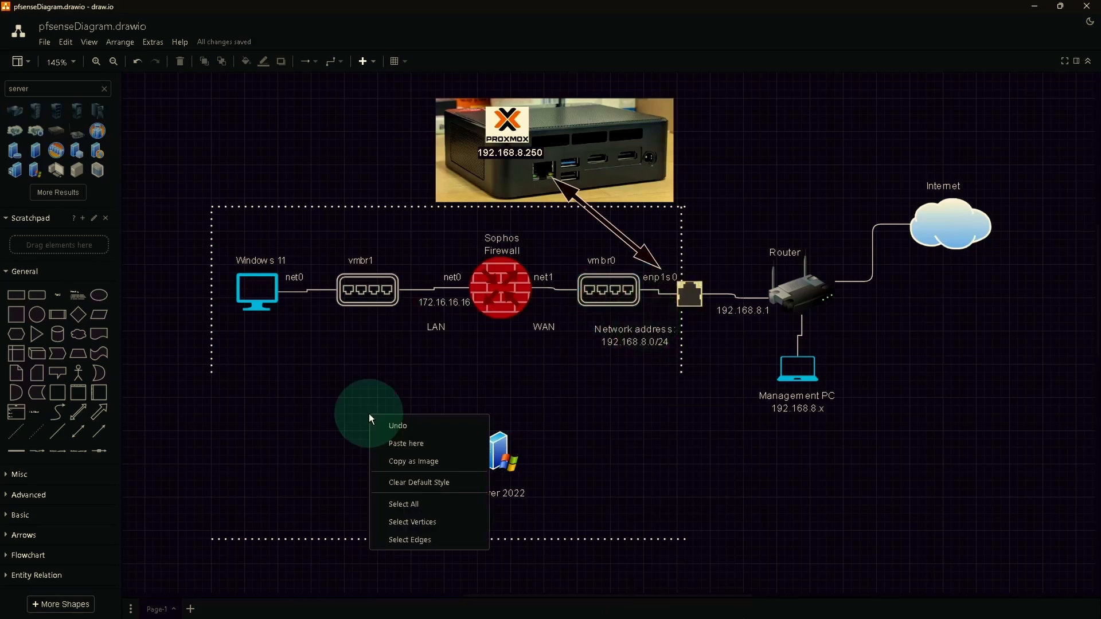
{"action": "left_click", "coordinate": [405, 444]}
{"action": "left_click_drag", "start_coordinate": [405, 438], "coordinate": [499, 407]}
{"action": "left_click", "coordinate": [473, 477]}
{"action": "left_click_drag", "start_coordinate": [507, 494], "coordinate": [492, 519]}
{"action": "left_click", "coordinate": [476, 471]}
{"action": "left_click_drag", "start_coordinate": [476, 472], "coordinate": [492, 484]}
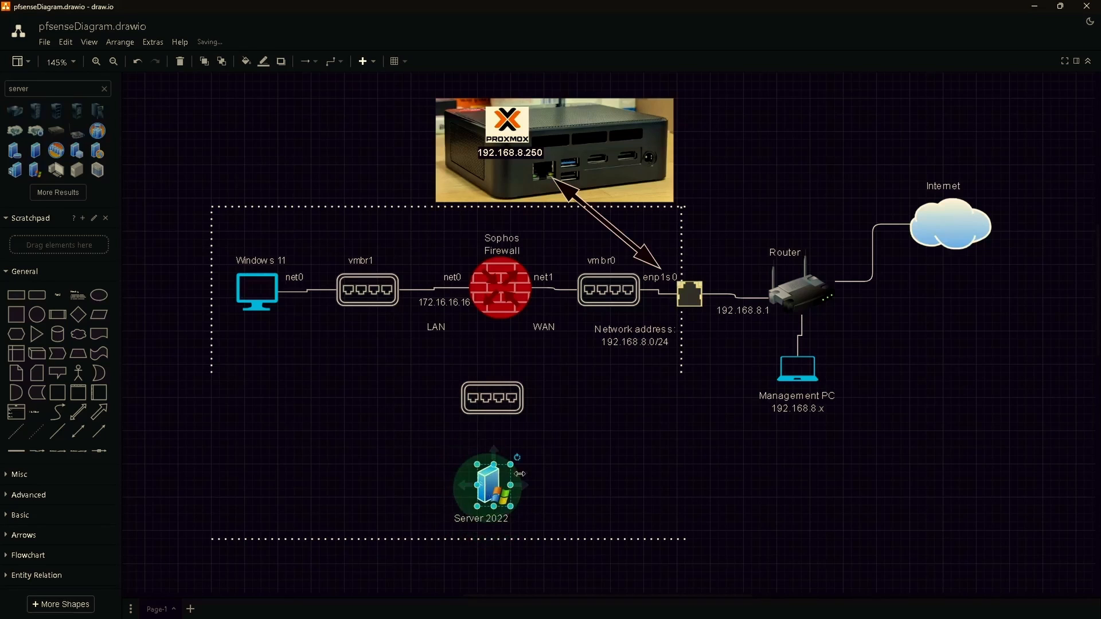
- Add net2, vmbr2 and net0 labels along the firewall-to-switch-to-server links
{"action": "double_click", "coordinate": [505, 352]}
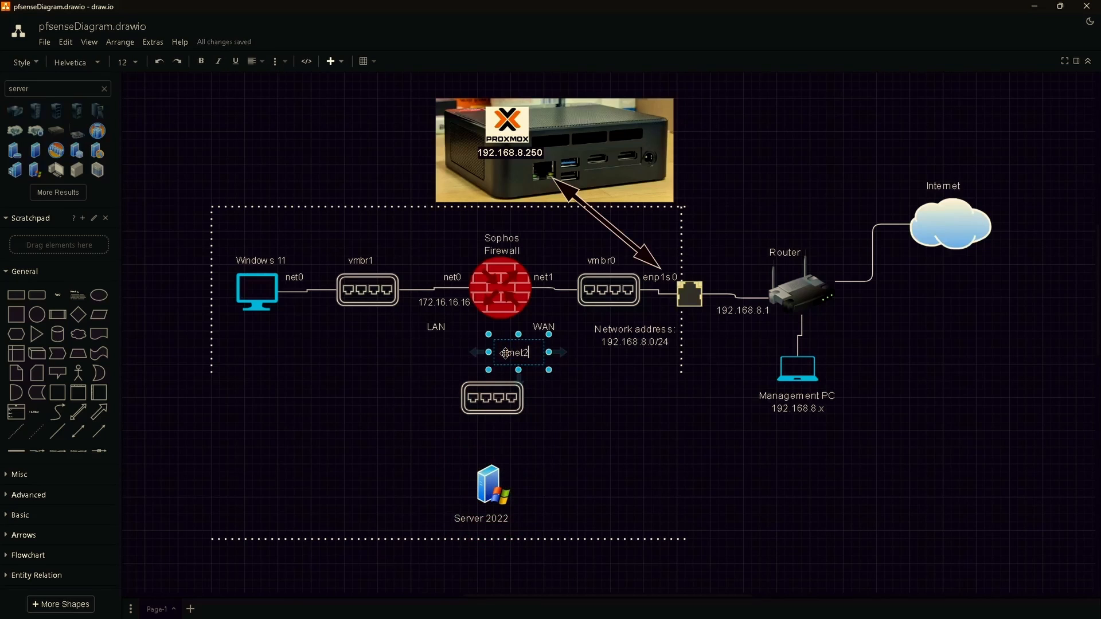
{"action": "left_click_drag", "start_coordinate": [520, 344], "coordinate": [495, 382]}
{"action": "left_click", "coordinate": [502, 306]}
{"action": "double_click", "coordinate": [508, 374]}
{"action": "type", "text": "vmbr2"}
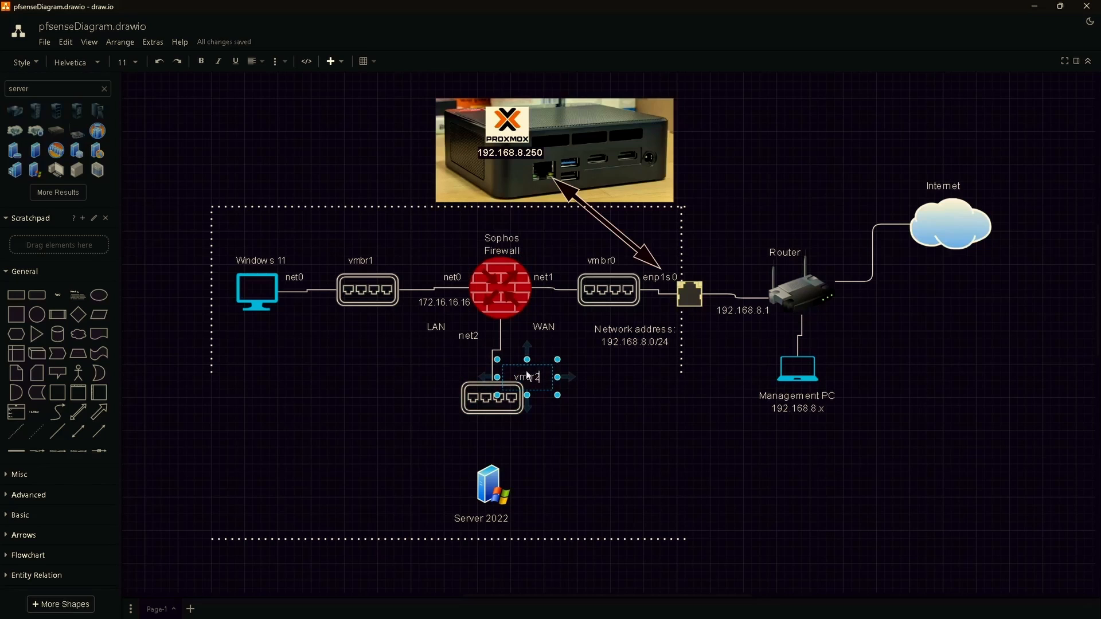
{"action": "left_click_drag", "start_coordinate": [543, 370], "coordinate": [480, 366]}
{"action": "double_click", "coordinate": [556, 459]}
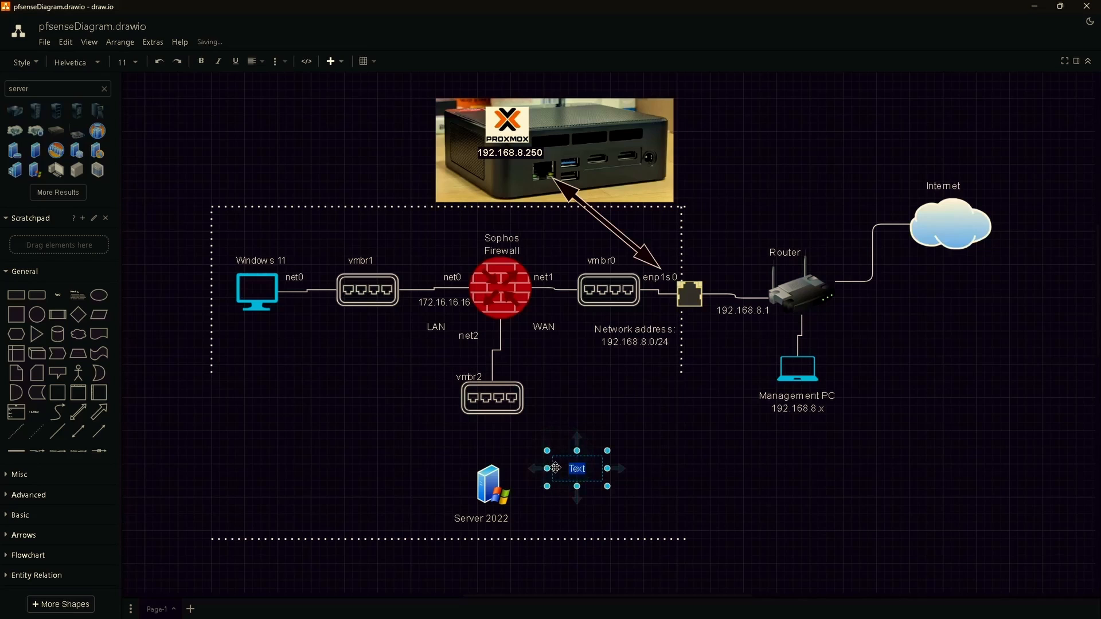
{"action": "type", "text": "net0"}
{"action": "left_click_drag", "start_coordinate": [567, 462], "coordinate": [494, 403]}
{"action": "left_click", "coordinate": [491, 466]}
- Add a DMZ label by net2 and a 'Network Address: 10.10.10.0/24' label by the switch
{"action": "double_click", "coordinate": [548, 421]}
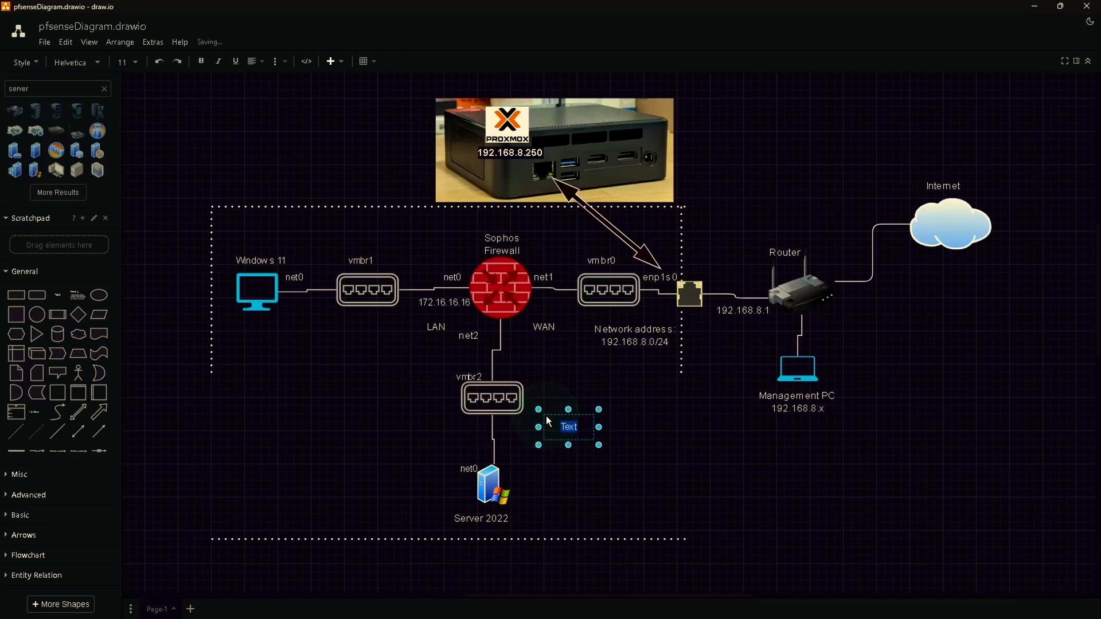
{"action": "left_click", "coordinate": [548, 421]}
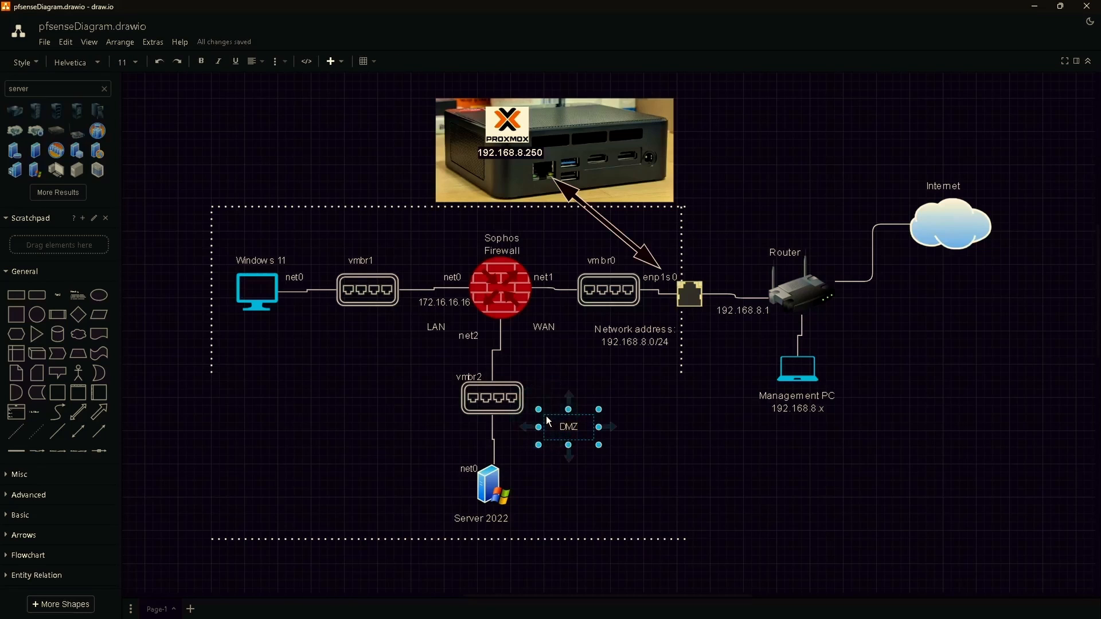
{"action": "left_click_drag", "start_coordinate": [557, 418], "coordinate": [510, 358]}
{"action": "double_click", "coordinate": [543, 421]}
{"action": "left_click", "coordinate": [543, 422]}
{"action": "type", "text": "Networ"}
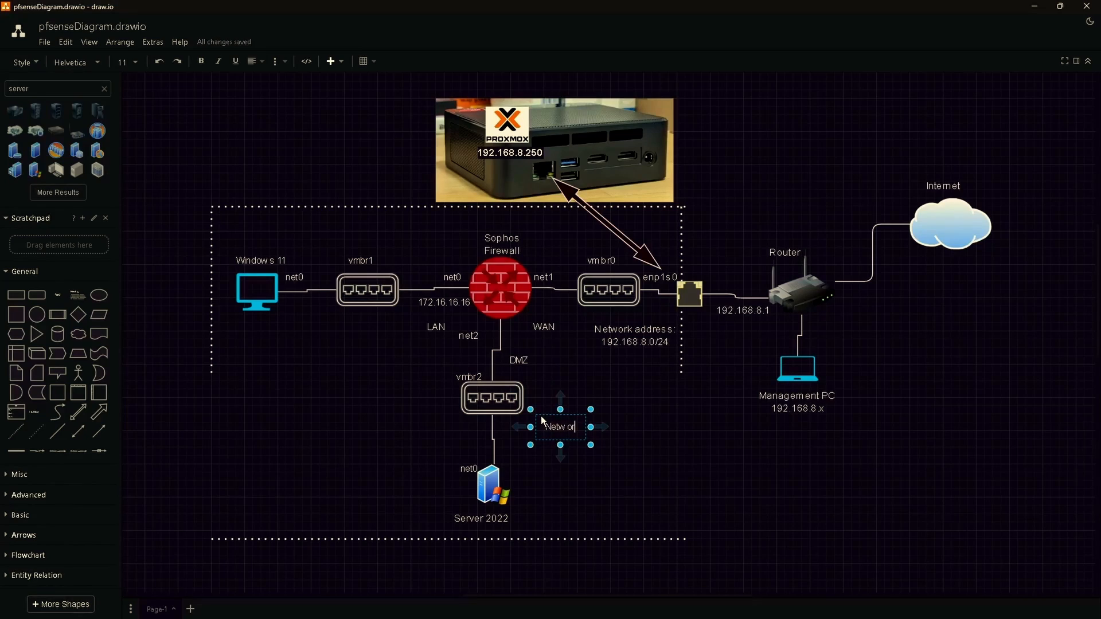
{"action": "type", "text": "k Address:"}
{"action": "key", "text": "Return"}
{"action": "type", "text": "10.10.10.0/24"}
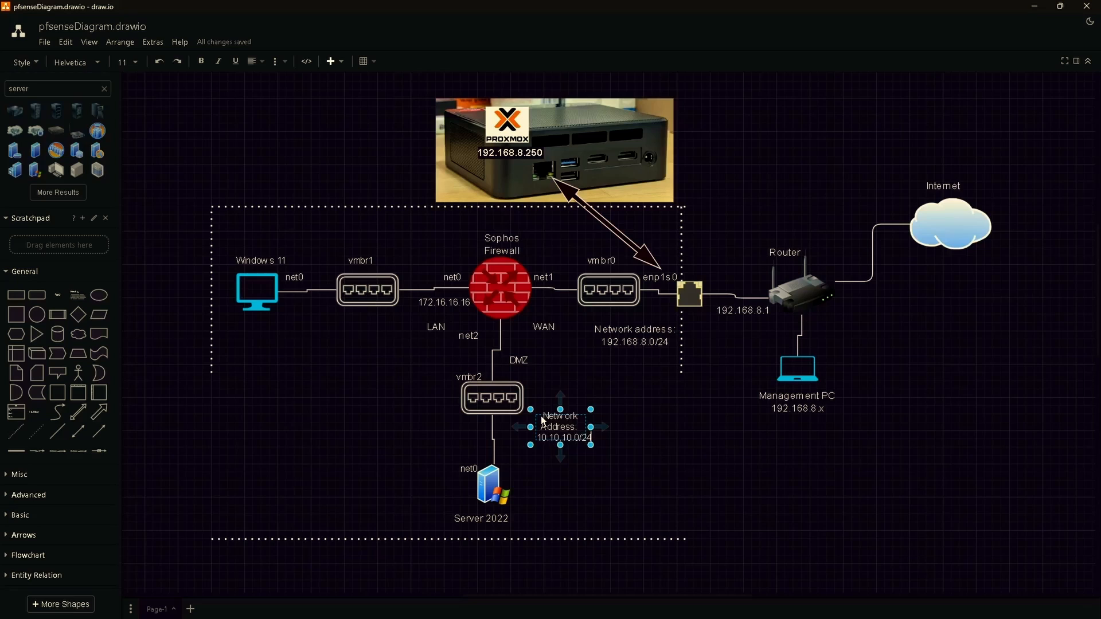
{"action": "mouse_move", "coordinate": [576, 433]}
{"action": "left_mouse_down"}
{"action": "mouse_move", "coordinate": [581, 419]}
{"action": "mouse_move", "coordinate": [569, 414]}
{"action": "left_mouse_up"}
{"action": "left_click", "coordinate": [566, 477]}
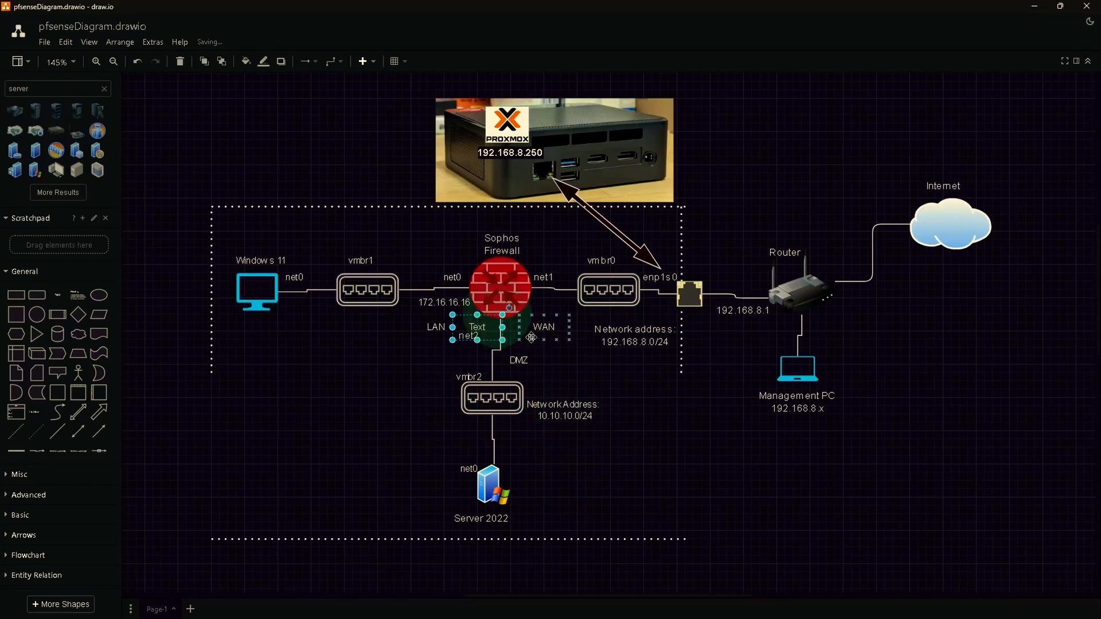
- Enter 10.10.10.1 as the net2 interface address label
{"action": "type", "text": "10"}
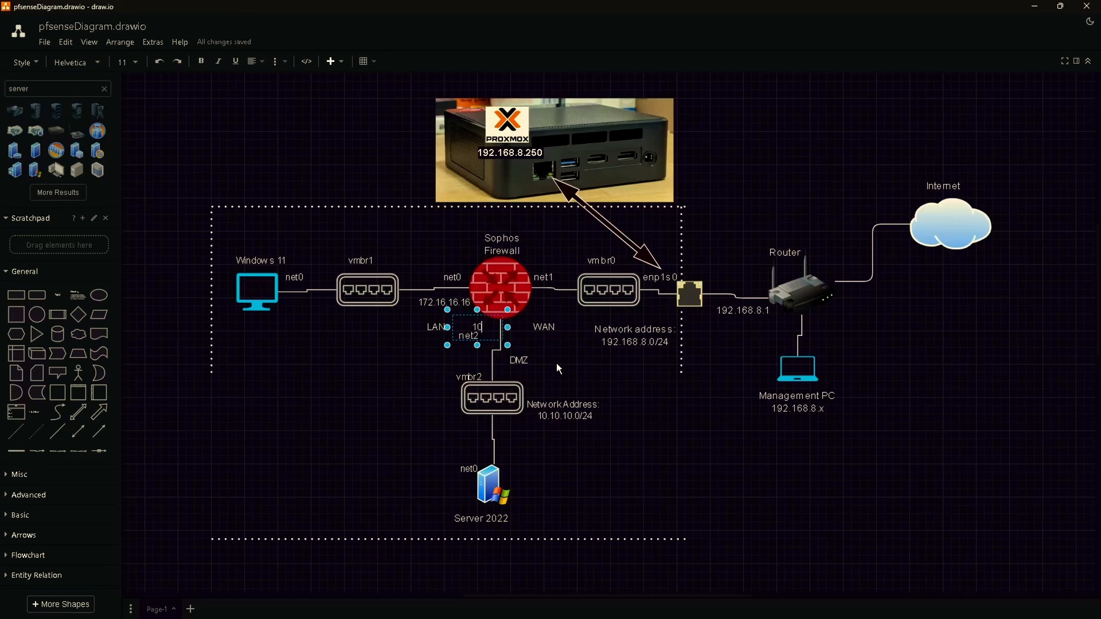
{"action": "type", "text": ".10.10.1"}
{"action": "left_click", "coordinate": [476, 330]}
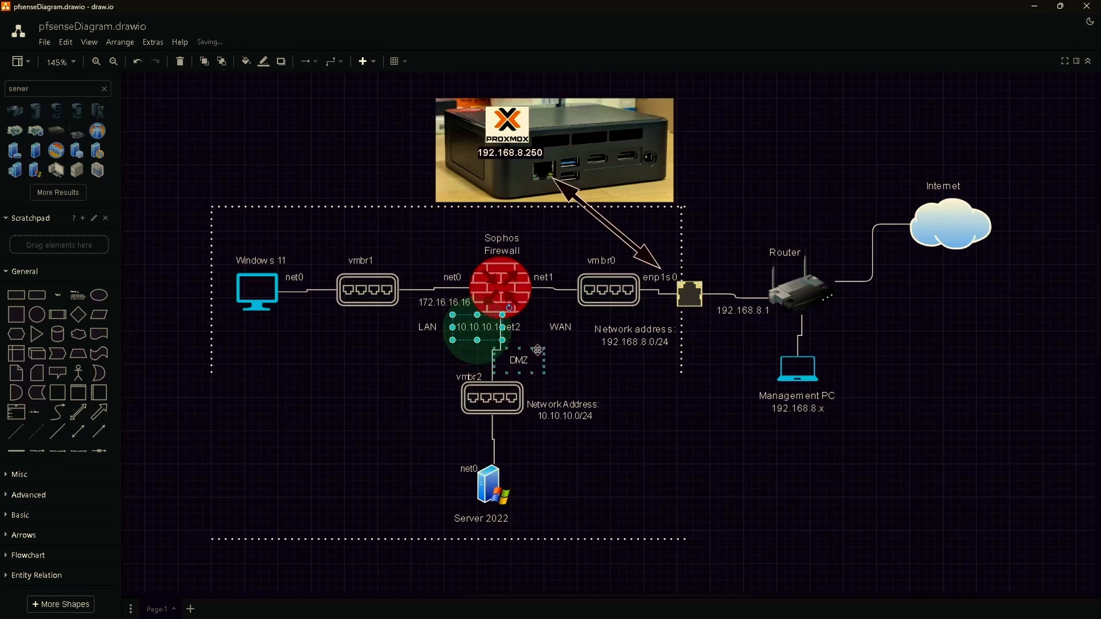
{"action": "left_click", "coordinate": [590, 358]}
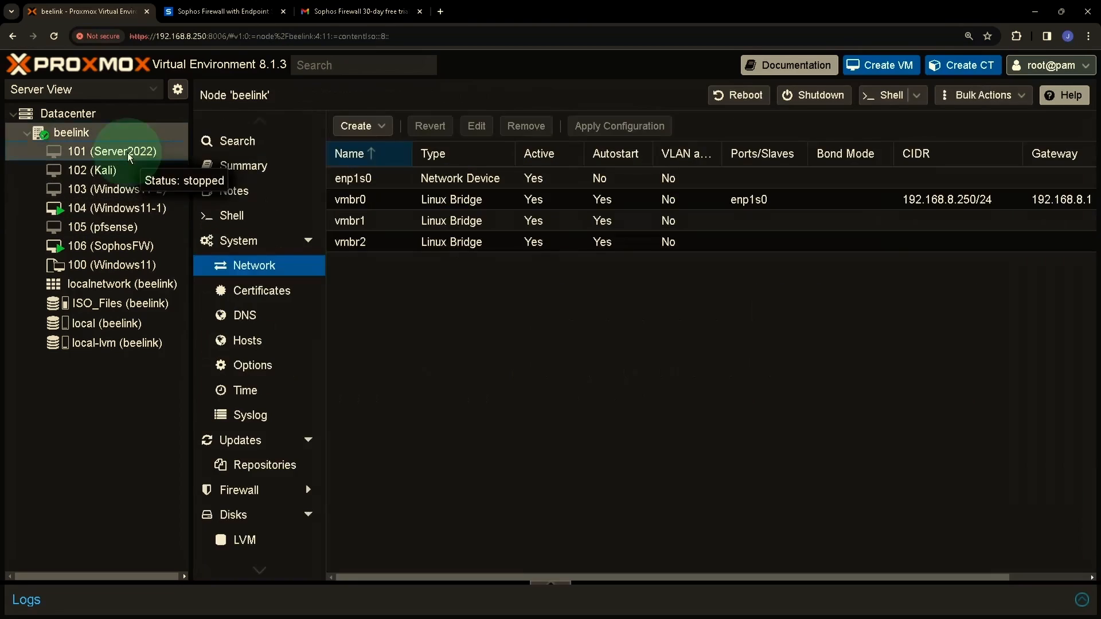
- Check which bridge Server2022's net0 network device uses in its Hardware view
{"action": "left_click", "coordinate": [107, 152]}
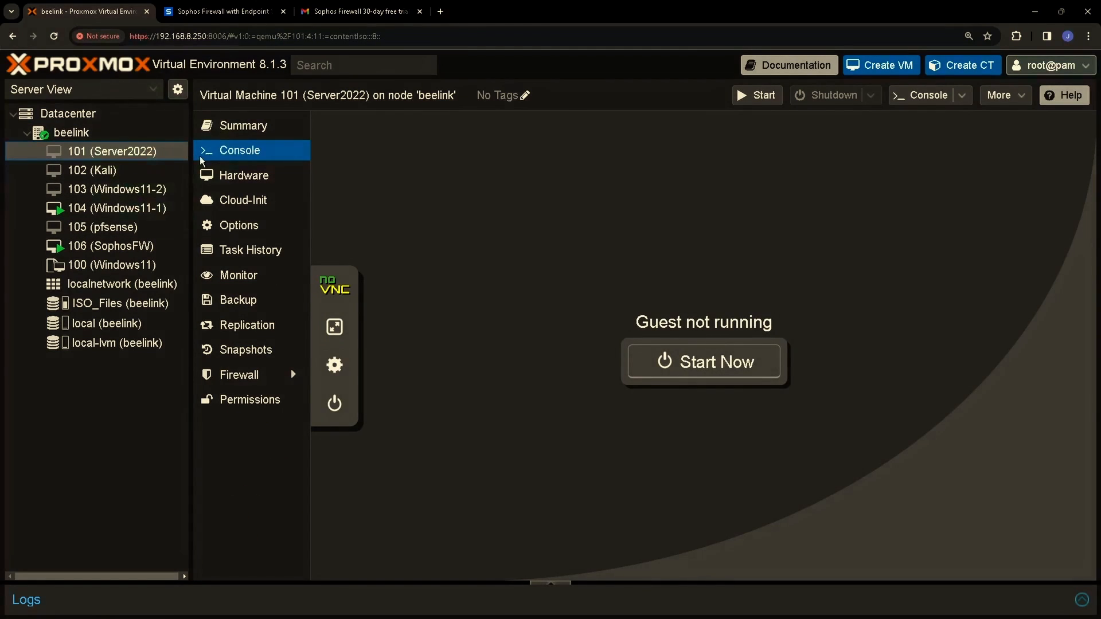
{"action": "left_click", "coordinate": [250, 182]}
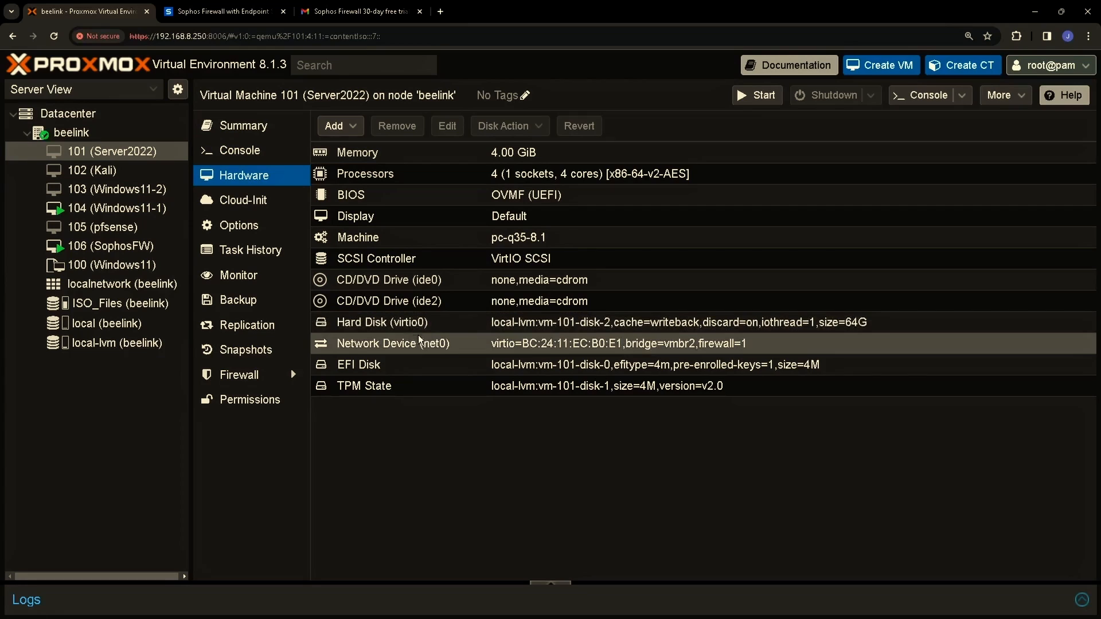
{"action": "left_click", "coordinate": [439, 347]}
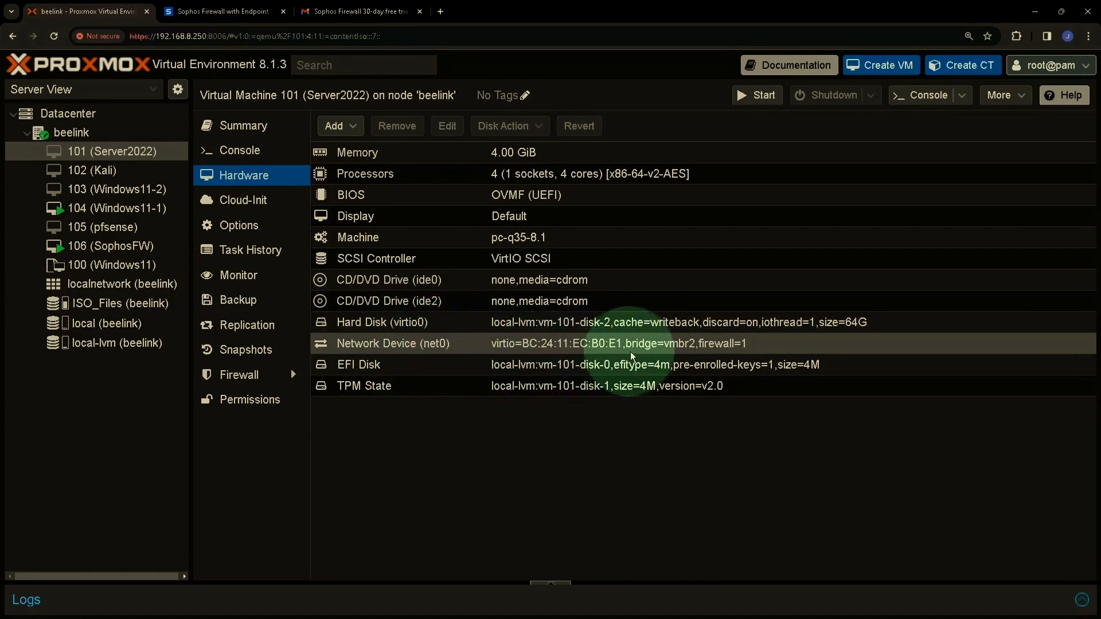
{"action": "left_click", "coordinate": [689, 342]}
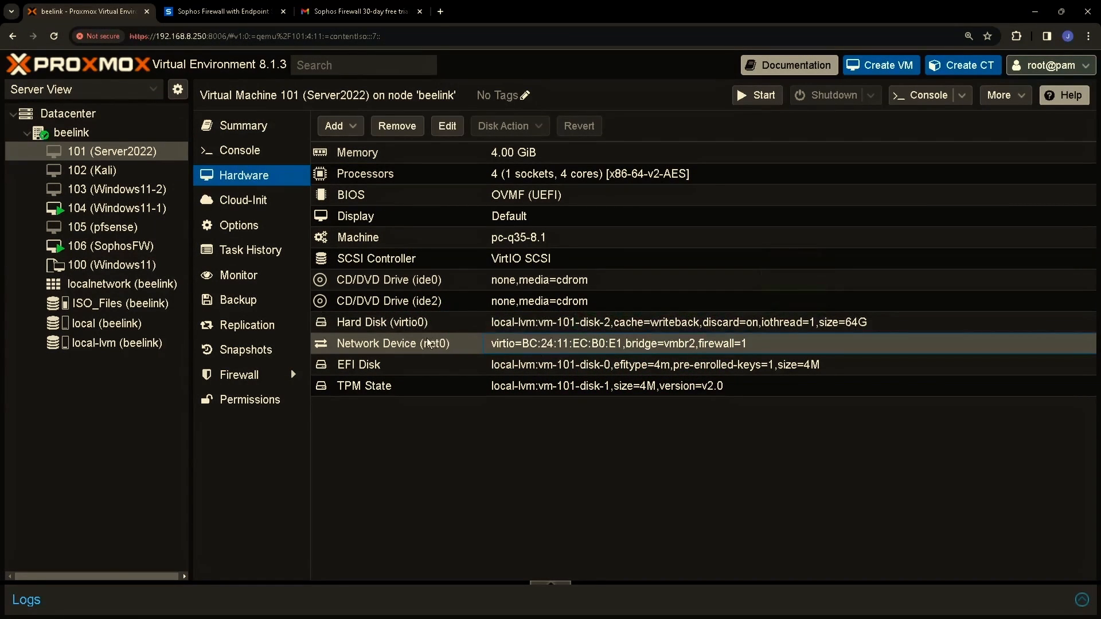
- Add a new network device on bridge vmbr2 to the SophosFW VM's hardware
{"action": "left_click", "coordinate": [115, 246]}
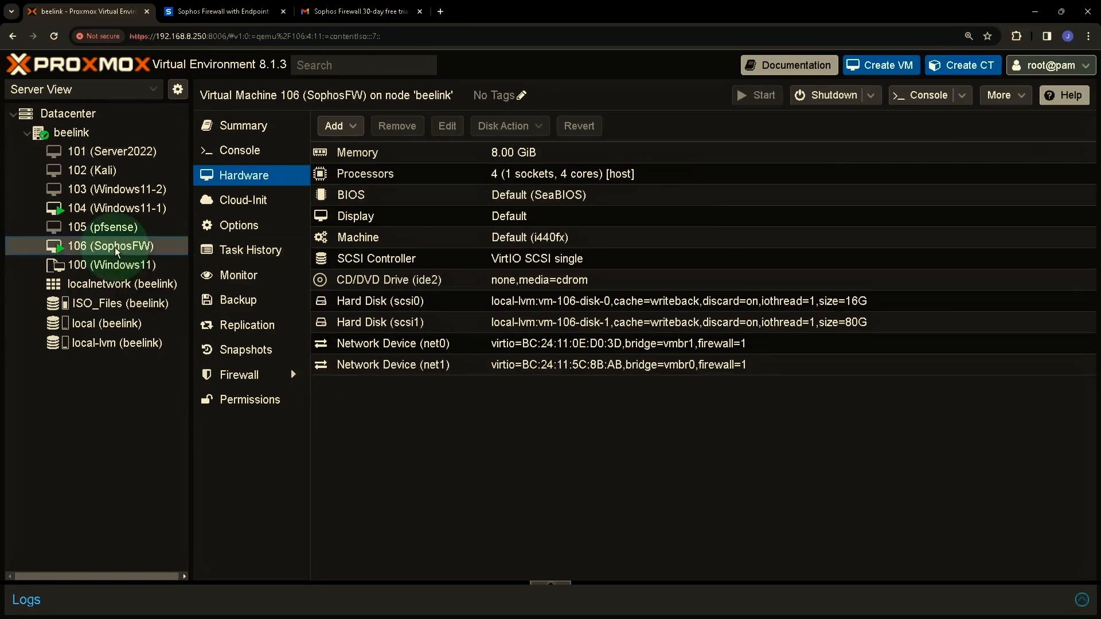
{"action": "left_click", "coordinate": [353, 126]}
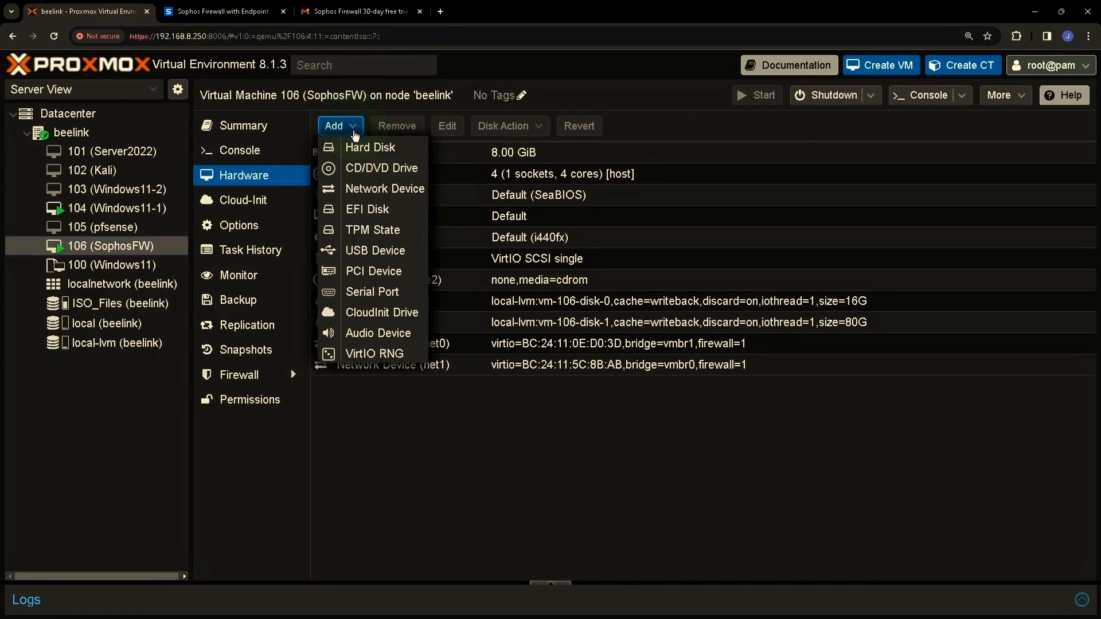
{"action": "left_click", "coordinate": [358, 190]}
{"action": "left_click", "coordinate": [532, 309]}
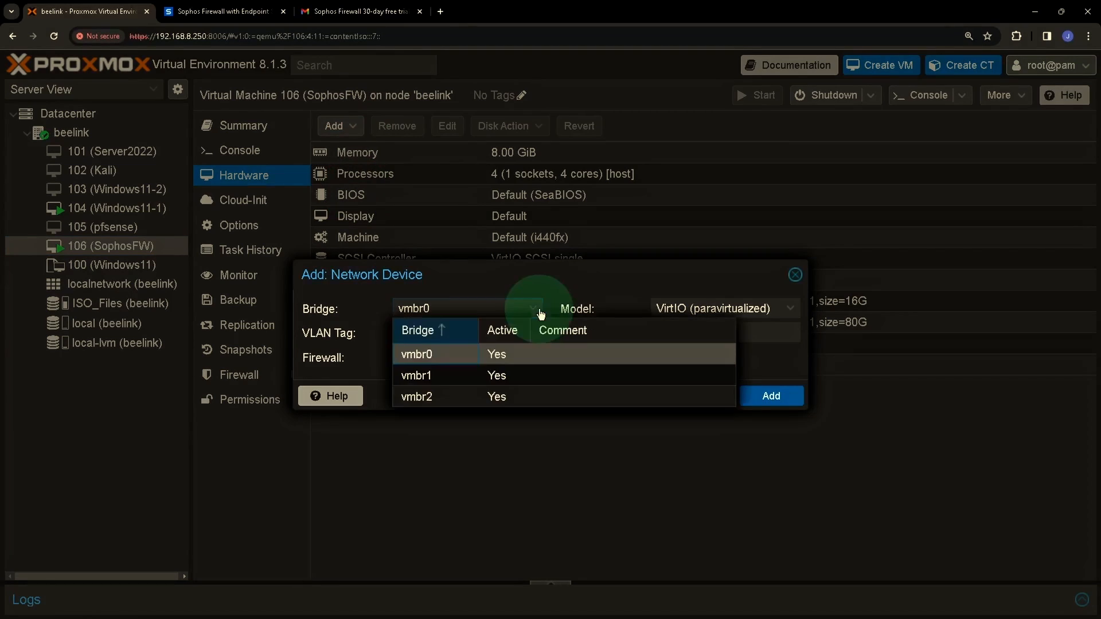
{"action": "left_click", "coordinate": [426, 399]}
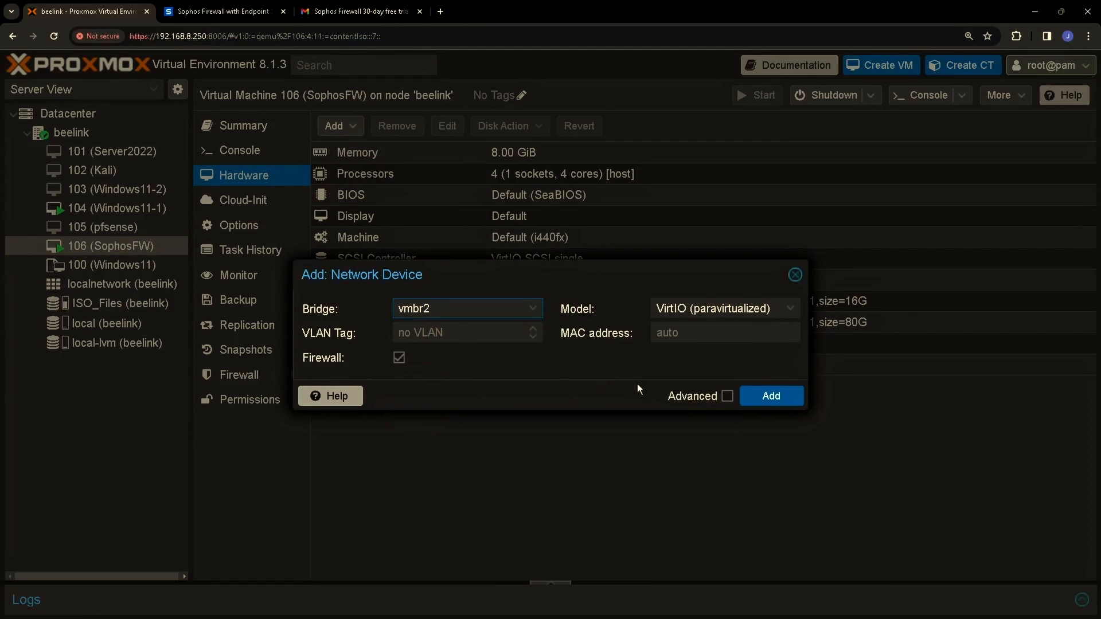
{"action": "left_click", "coordinate": [770, 395]}
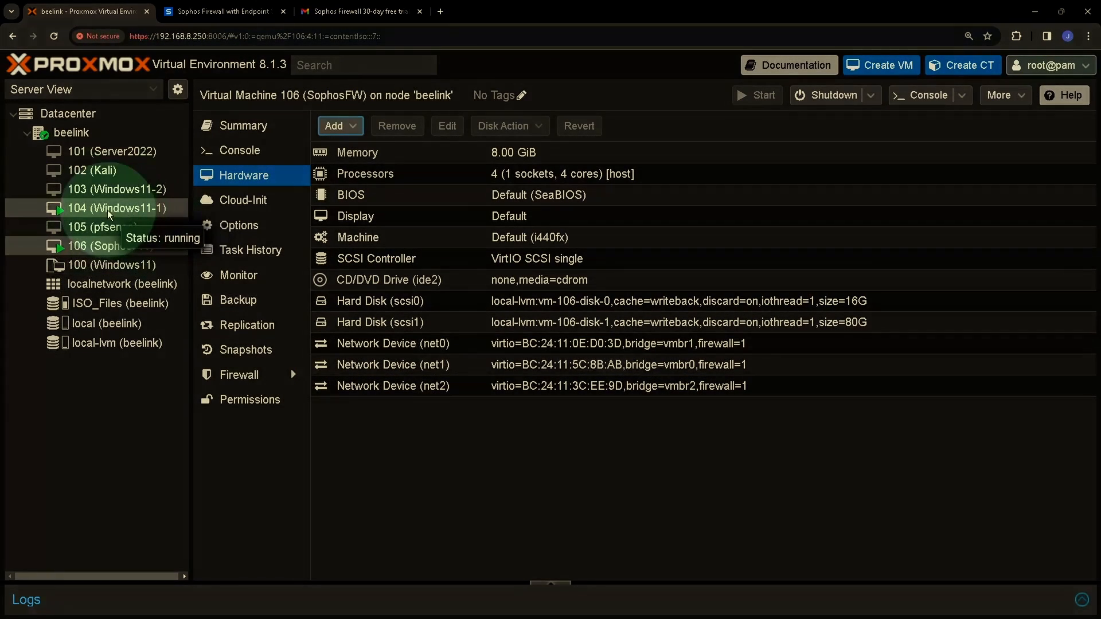
{"action": "left_click", "coordinate": [126, 210]}
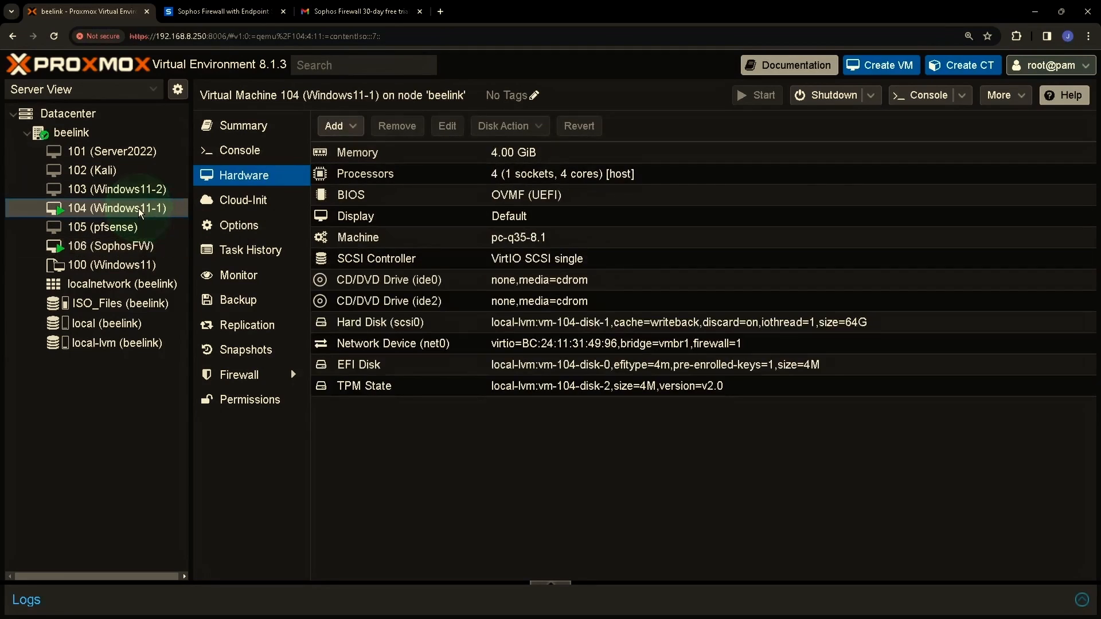
- View the Sophos network interfaces from Windows11-1, then check SophosFW's console still reporting 2 interfaces
{"action": "left_click", "coordinate": [257, 153]}
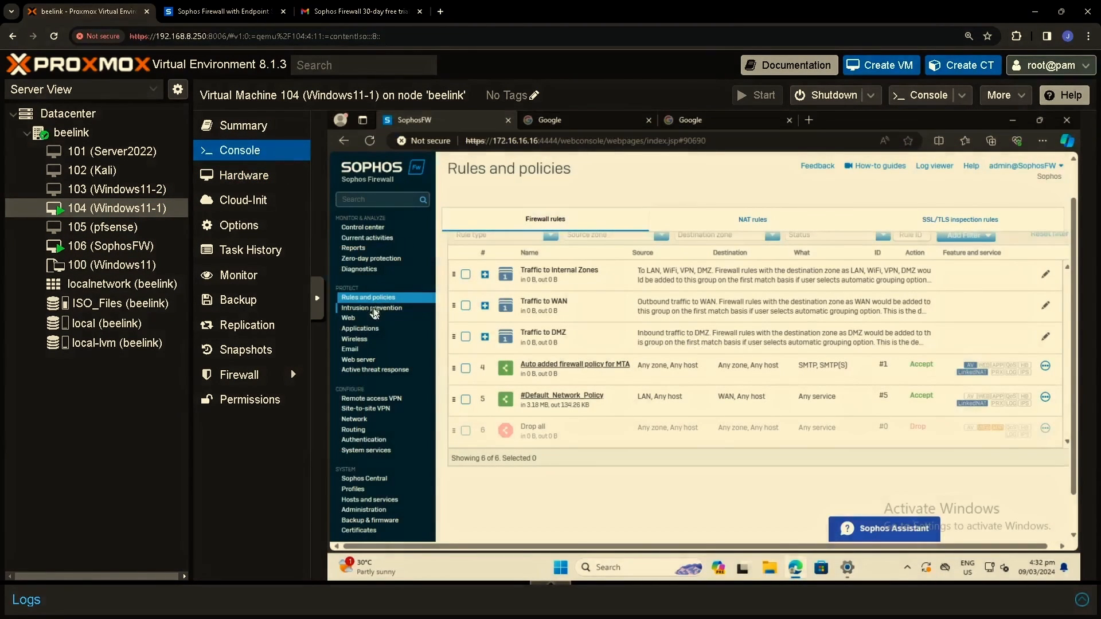
{"action": "left_click", "coordinate": [365, 418]}
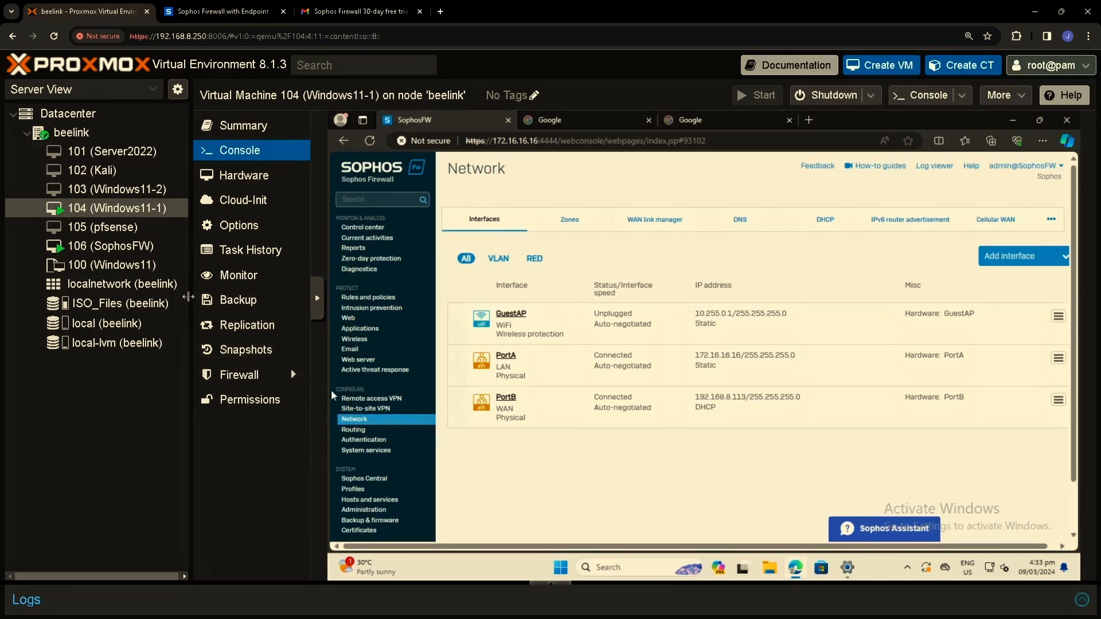
{"action": "left_click", "coordinate": [160, 249]}
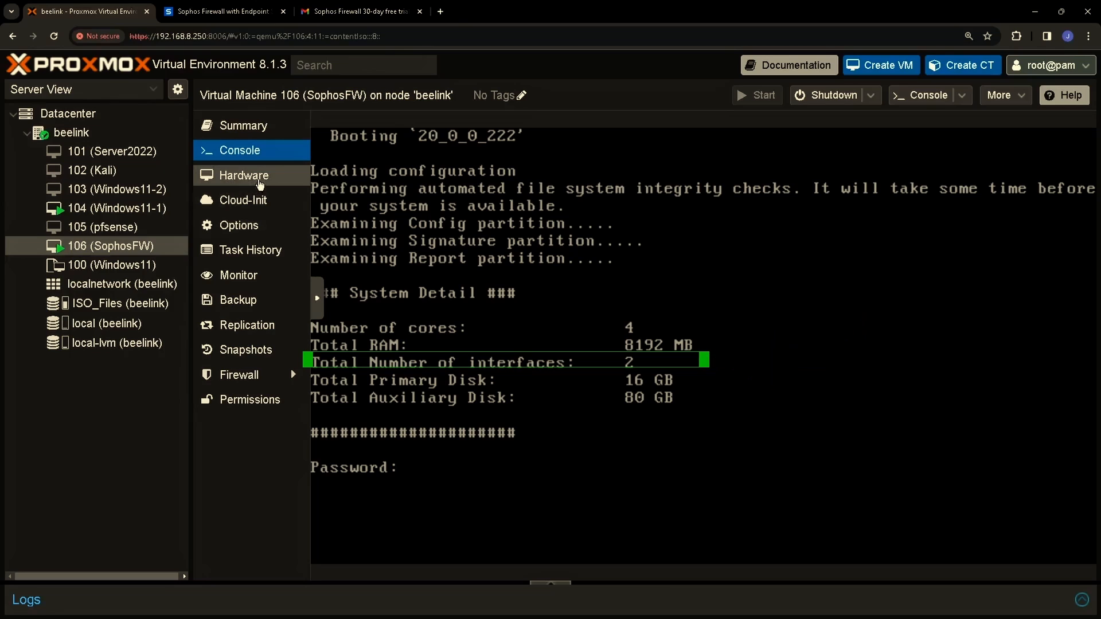
- Watch the rebooted SophosFW VM boot, then return to the Windows11-1 console's Sophos login page
{"action": "left_click", "coordinate": [109, 208]}
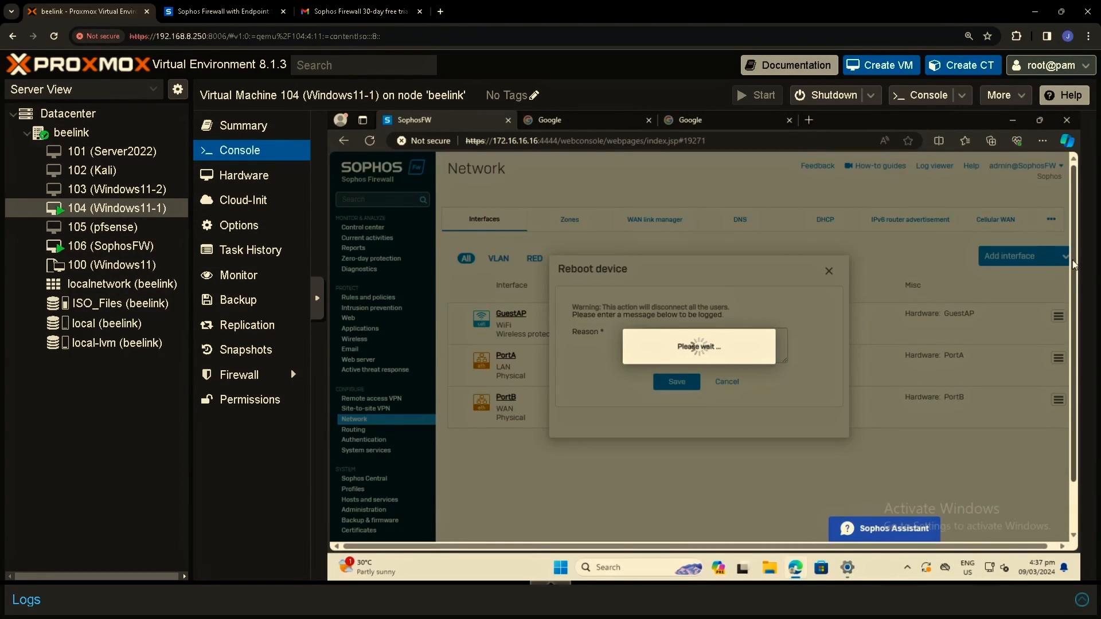
{"action": "left_click", "coordinate": [118, 246]}
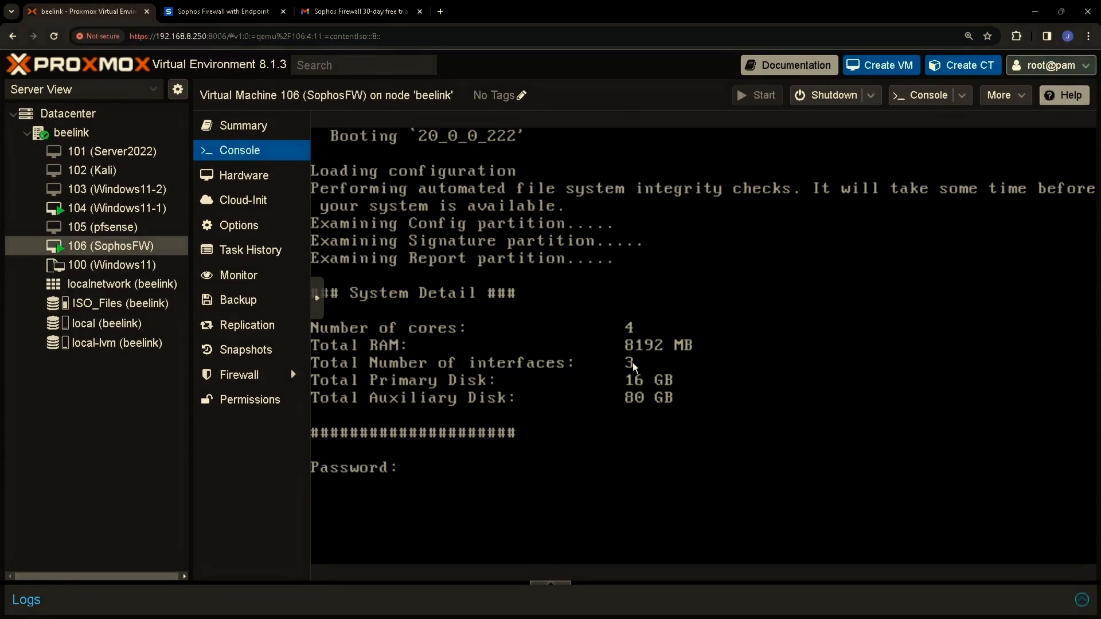
{"action": "left_click", "coordinate": [119, 207]}
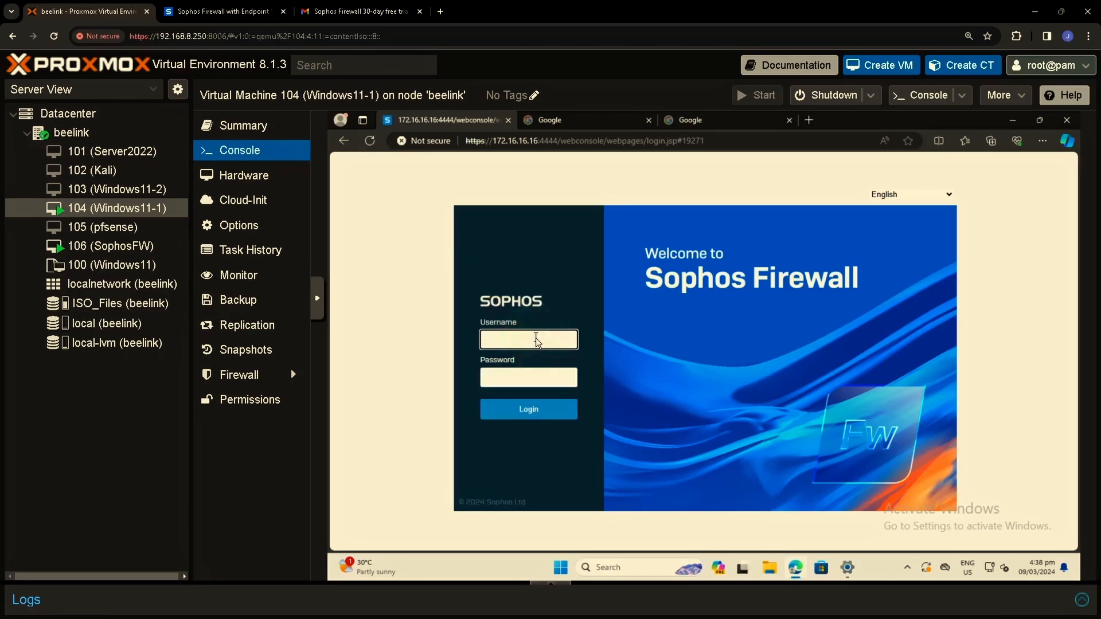
- Sign in to Sophos Firewall with the admin password and locate the new unbound PortC under Network
{"action": "type", "text": "*****"}
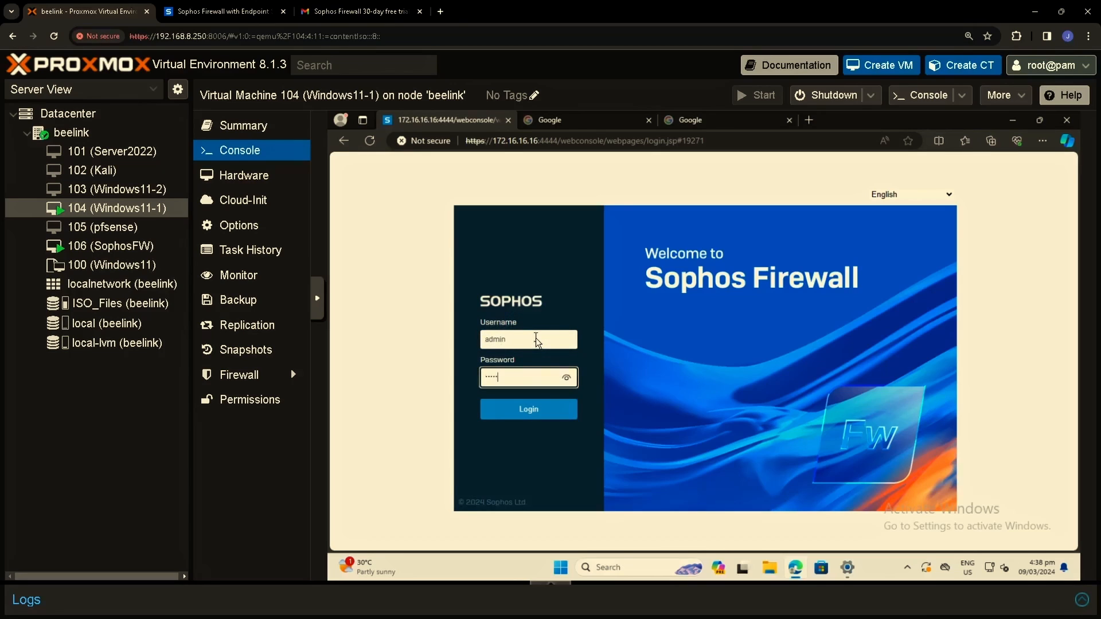
{"action": "key", "text": "Return"}
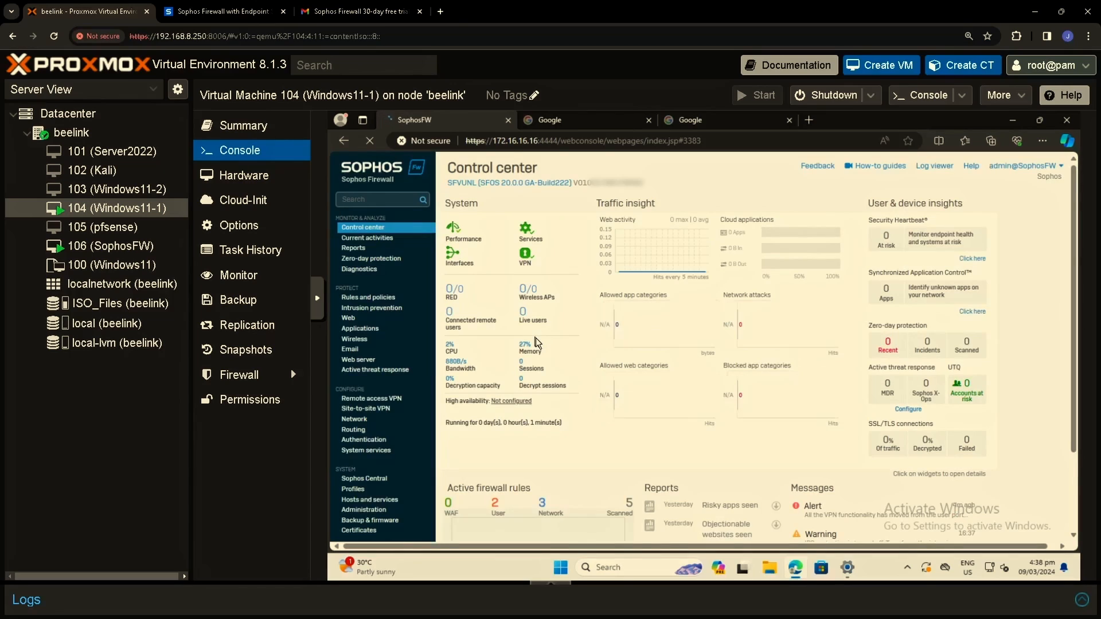
{"action": "left_click", "coordinate": [354, 419]}
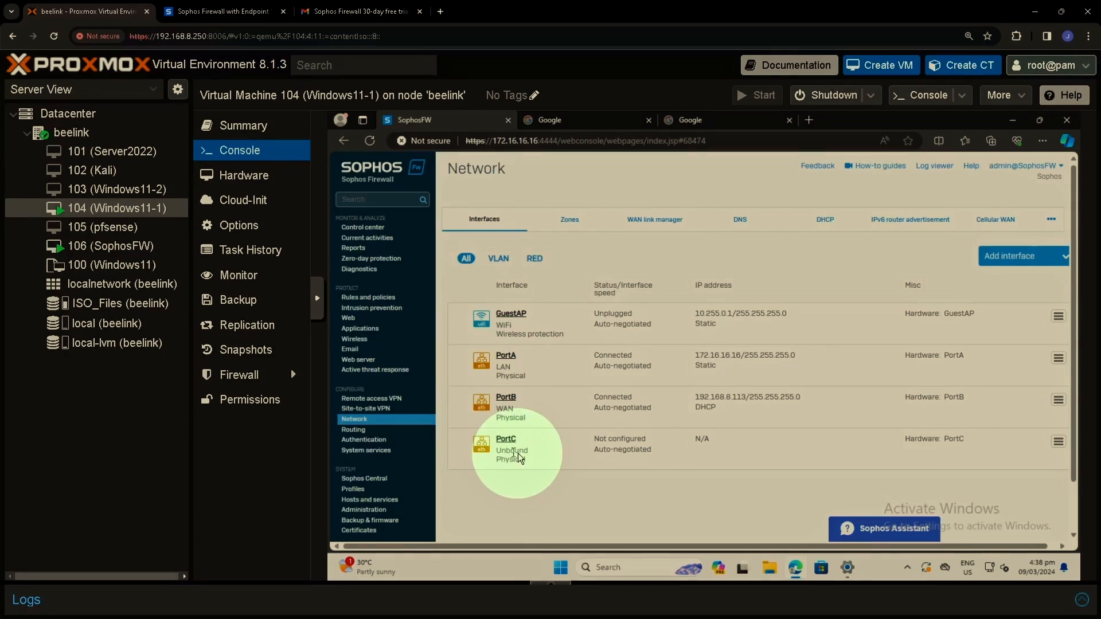
{"action": "left_click_drag", "start_coordinate": [496, 451], "coordinate": [530, 452]}
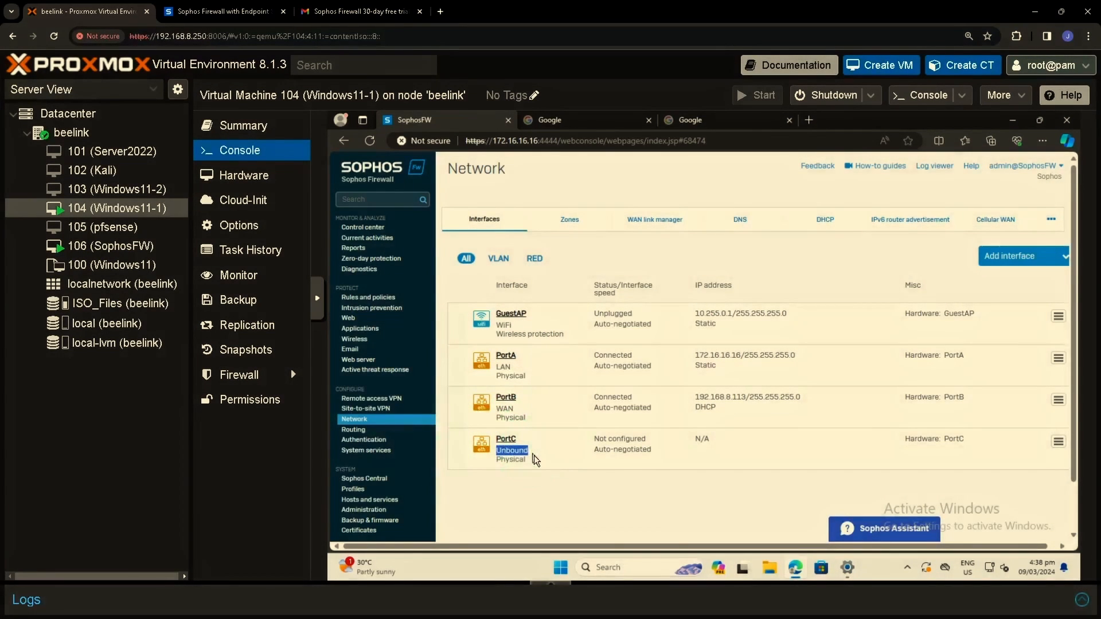
- Assign PortC to the DMZ zone with IPv4 address 10.10.10.1
{"action": "left_click", "coordinate": [506, 440]}
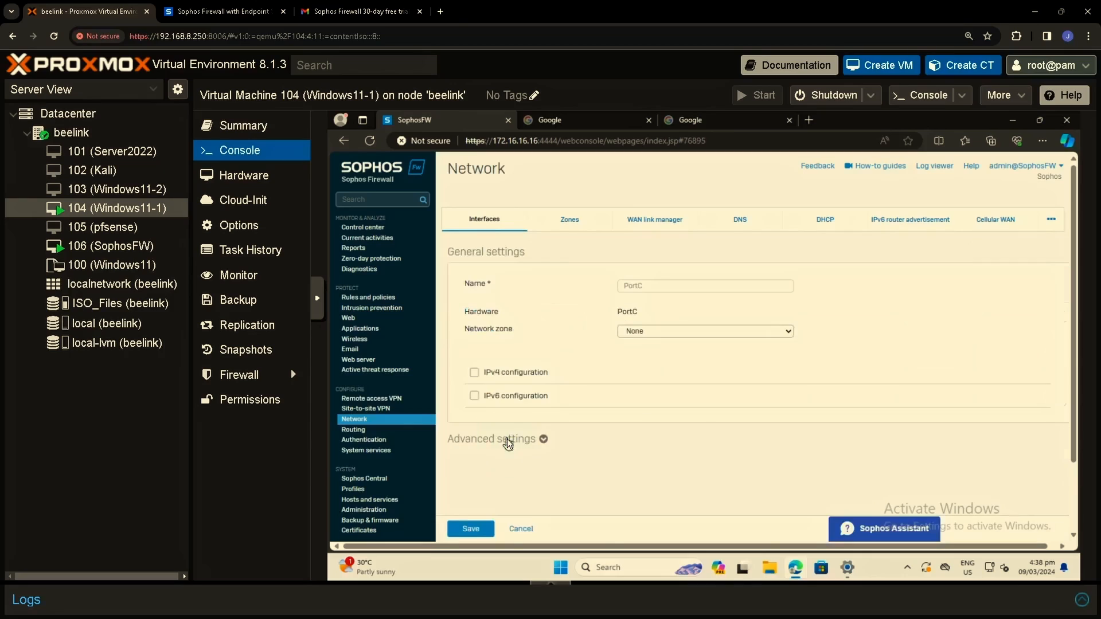
{"action": "left_click", "coordinate": [638, 334]}
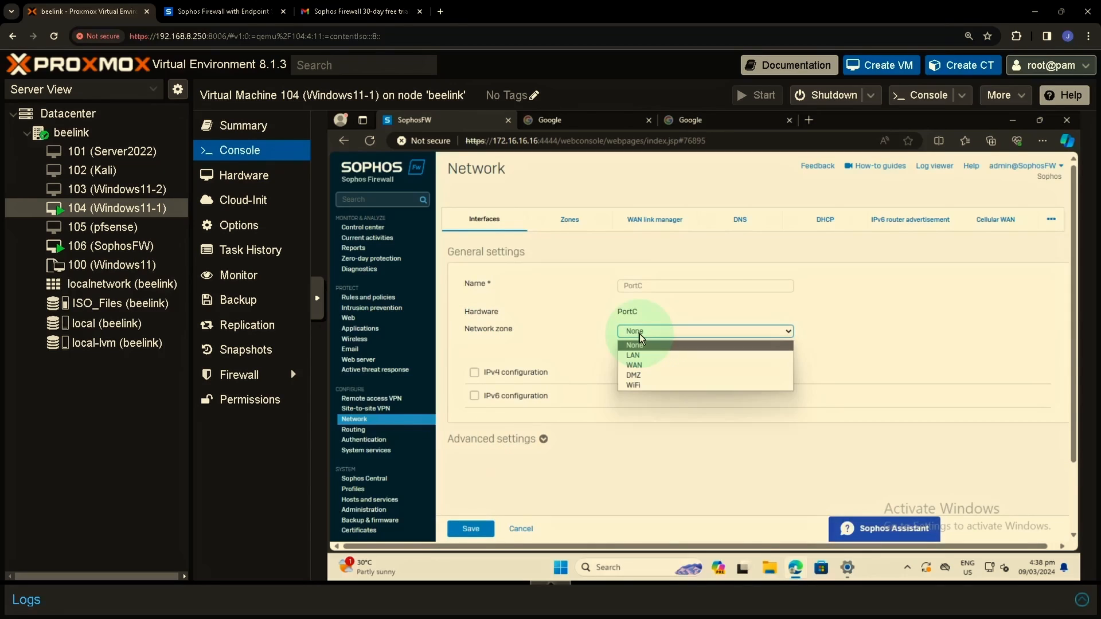
{"action": "left_click", "coordinate": [645, 376]}
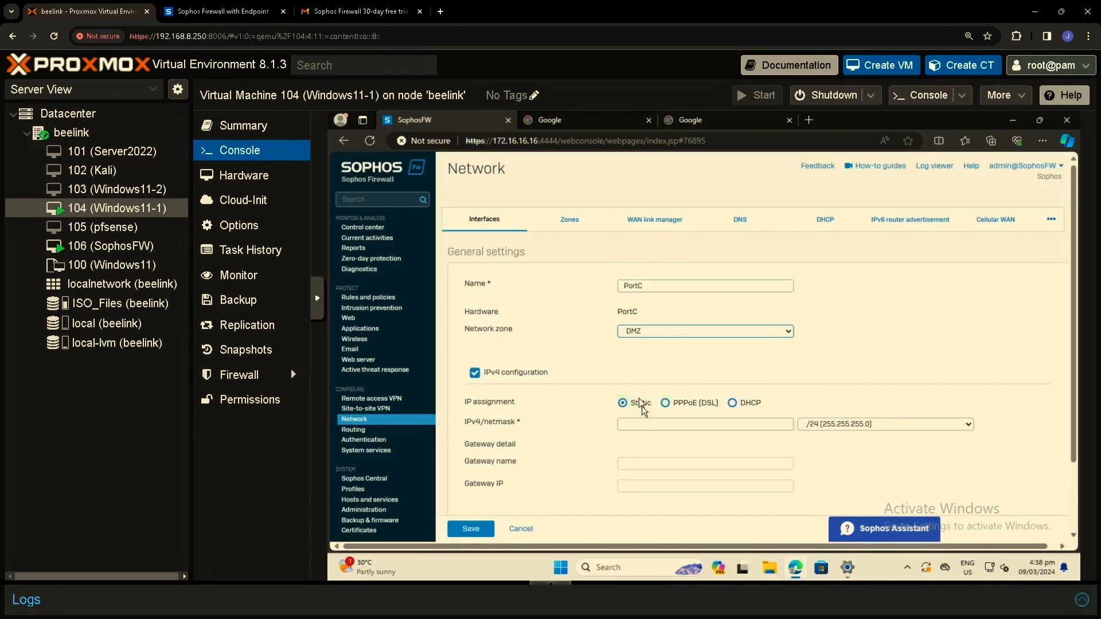
{"action": "left_click", "coordinate": [650, 424]}
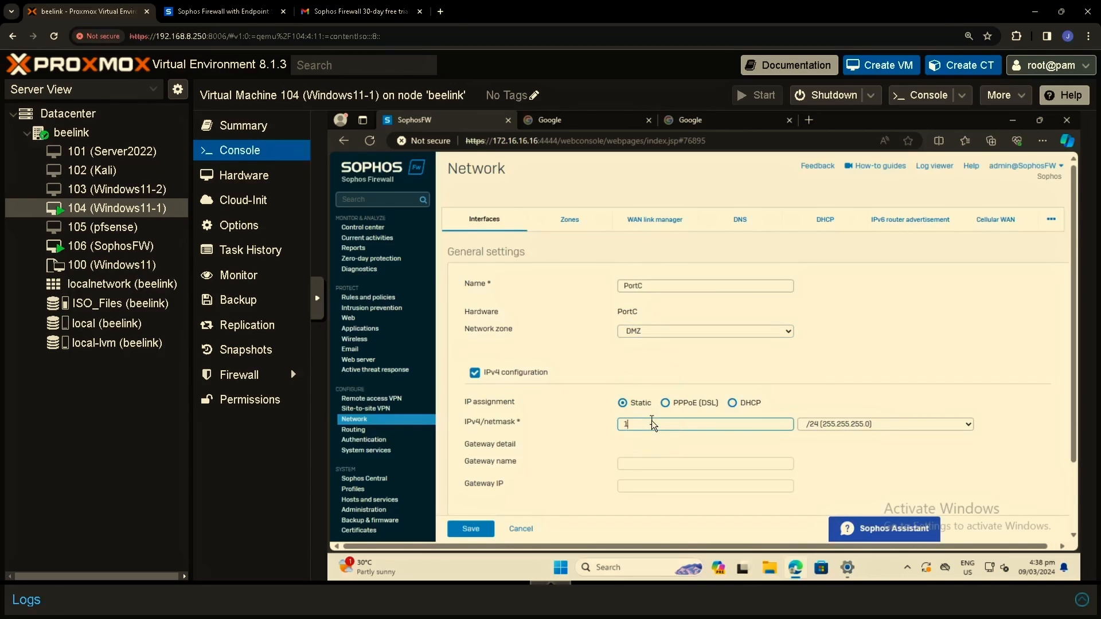
{"action": "type", "text": "10.10.10.1"}
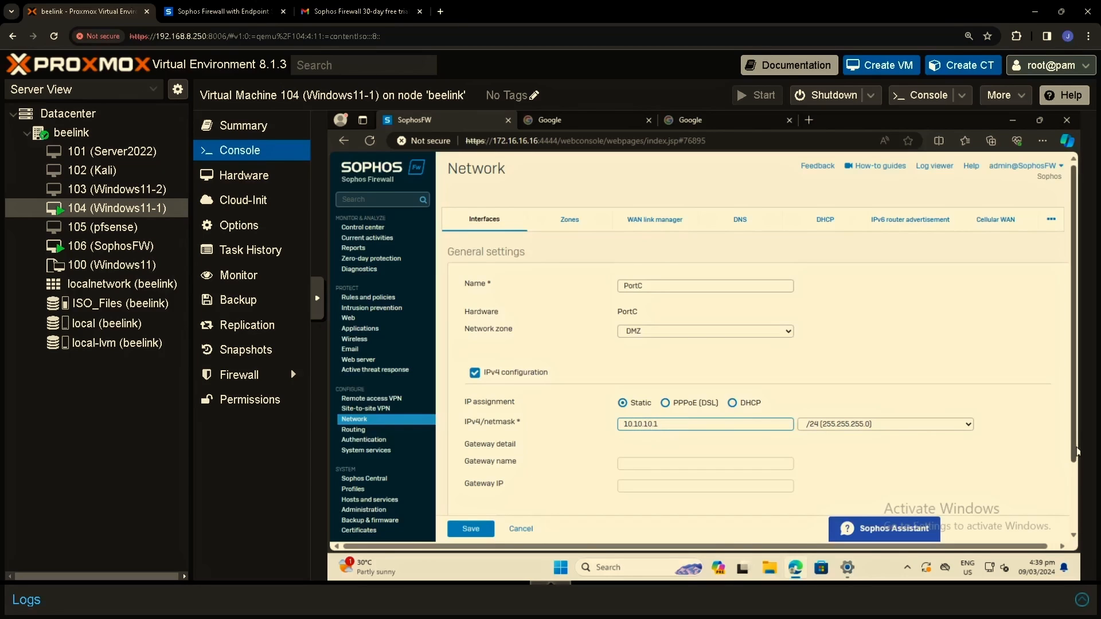
- Reposition the 10.10.10.1 label in the network diagram
{"action": "key", "text": "alt+Tab"}
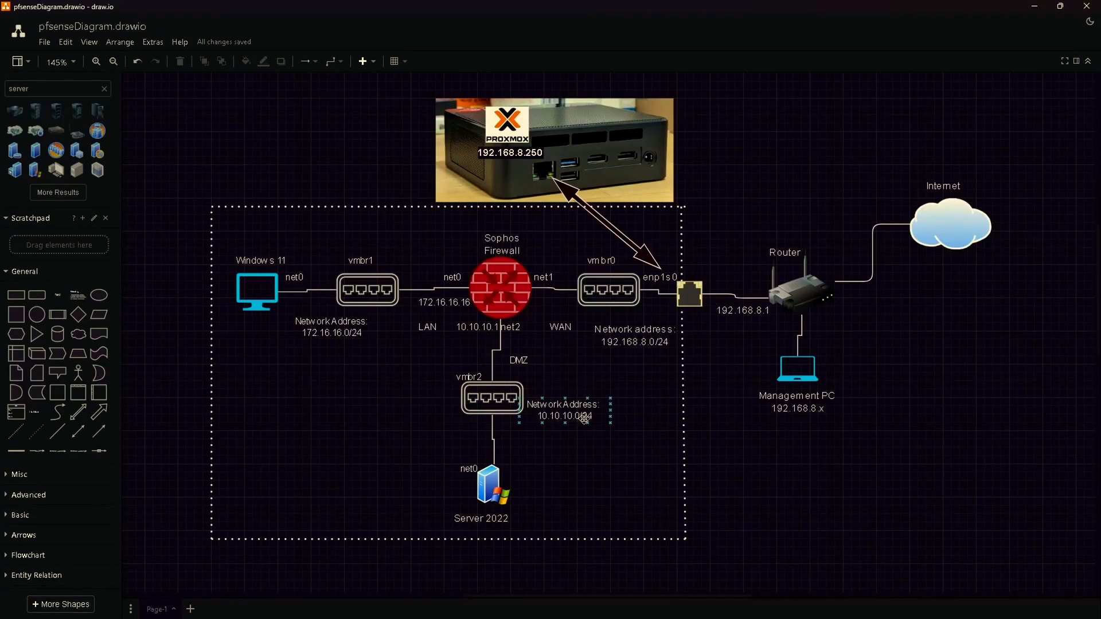
{"action": "left_click", "coordinate": [491, 341]}
{"action": "left_click_drag", "start_coordinate": [490, 342], "coordinate": [520, 330]}
{"action": "left_click", "coordinate": [1032, 8]}
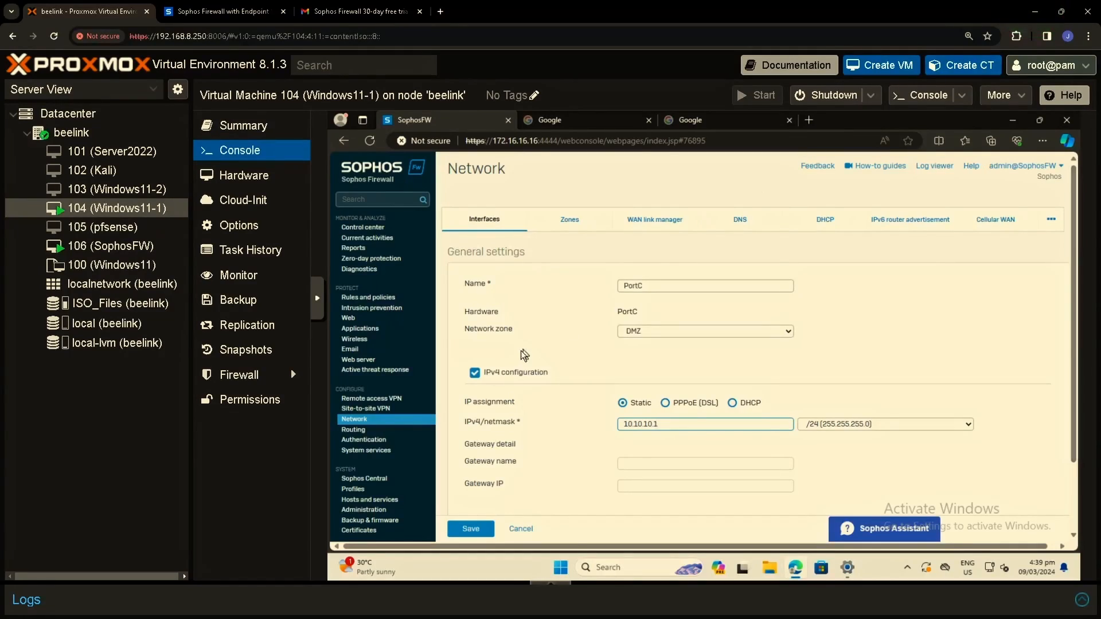
- Save PortC as a DMZ interface with 10.10.10.1/255.255.255.0 and confirm the update
{"action": "scroll", "coordinate": [655, 447], "scroll_direction": "down", "scroll_amount": 3}
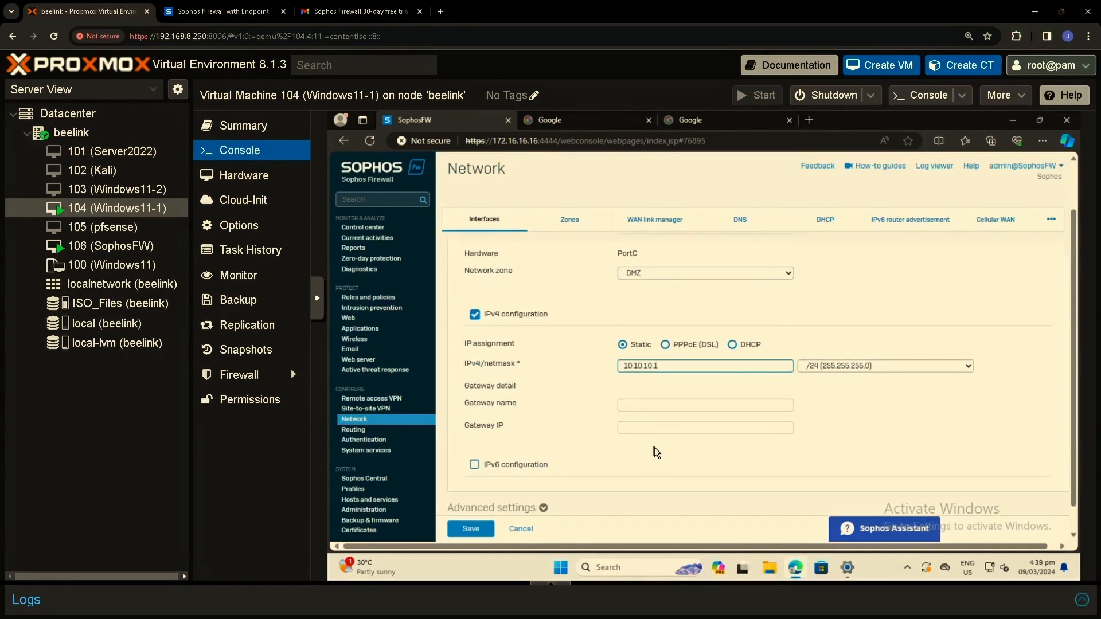
{"action": "left_click", "coordinate": [470, 527]}
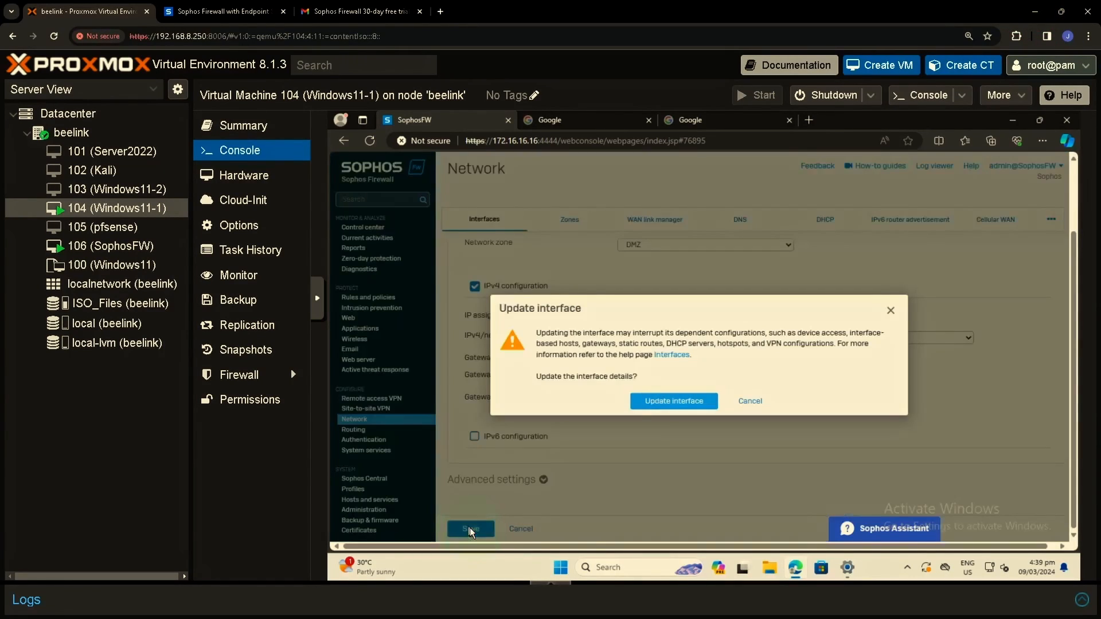
{"action": "left_click", "coordinate": [665, 401]}
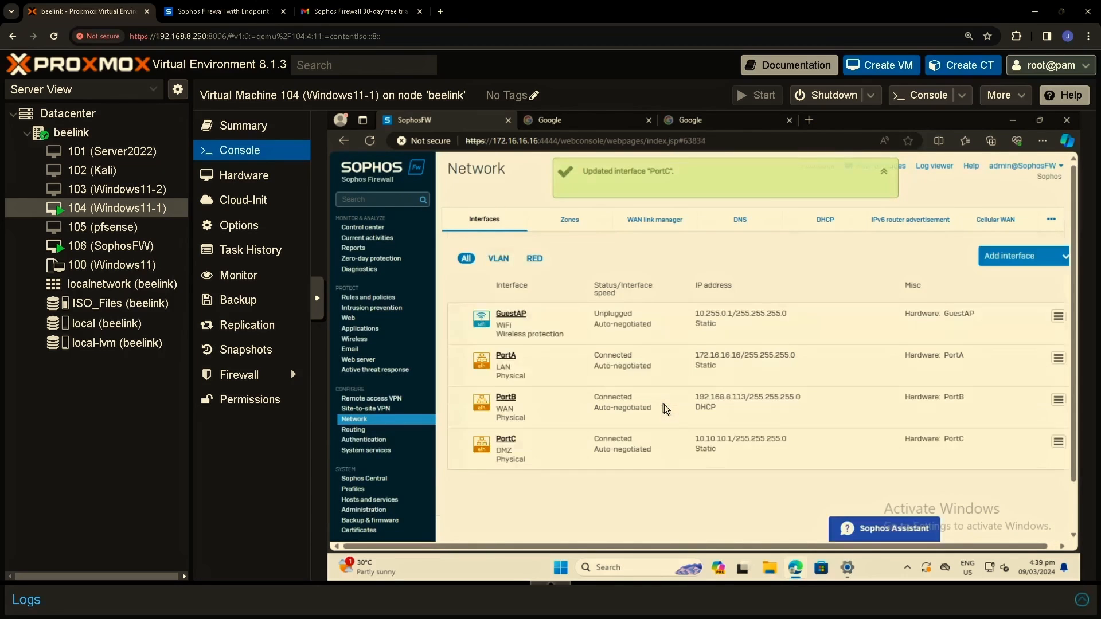
- Add a new DHCP server named DMZ serving PortC
{"action": "key", "text": "ctrl"}
{"action": "key", "text": "ctrl"}
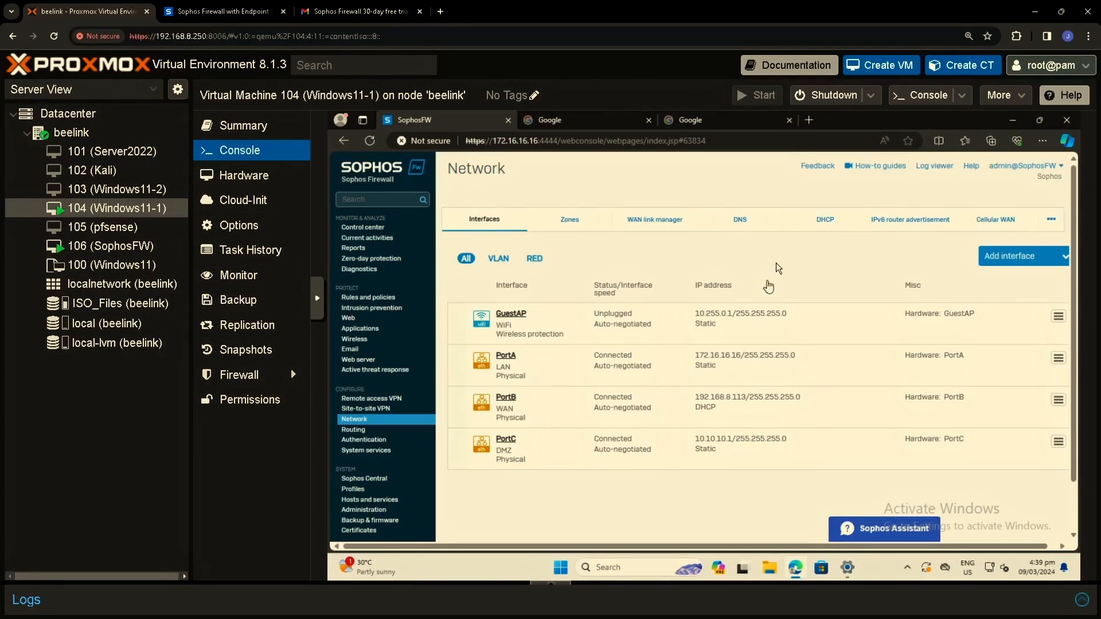
{"action": "left_click", "coordinate": [824, 221]}
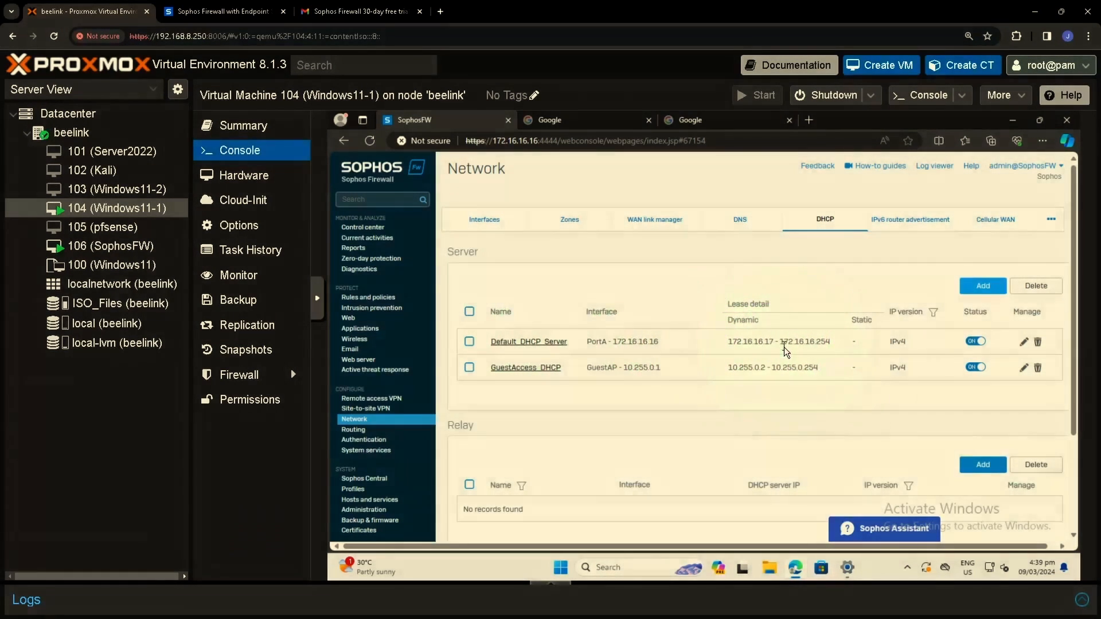
{"action": "left_click", "coordinate": [982, 287]}
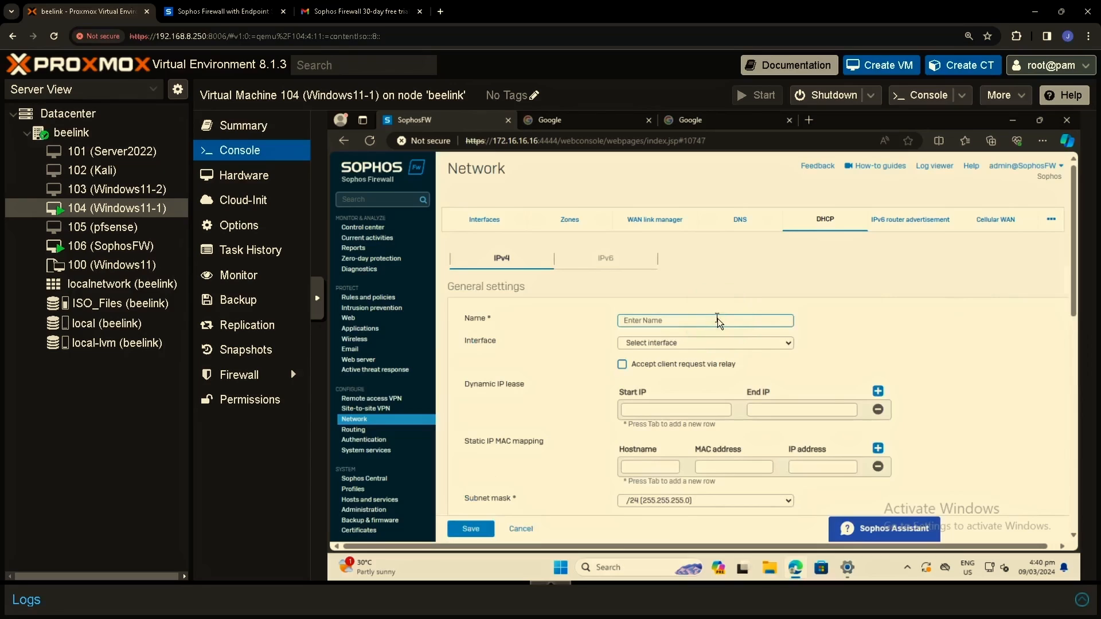
{"action": "type", "text": "DMZ"}
{"action": "left_click", "coordinate": [730, 343]}
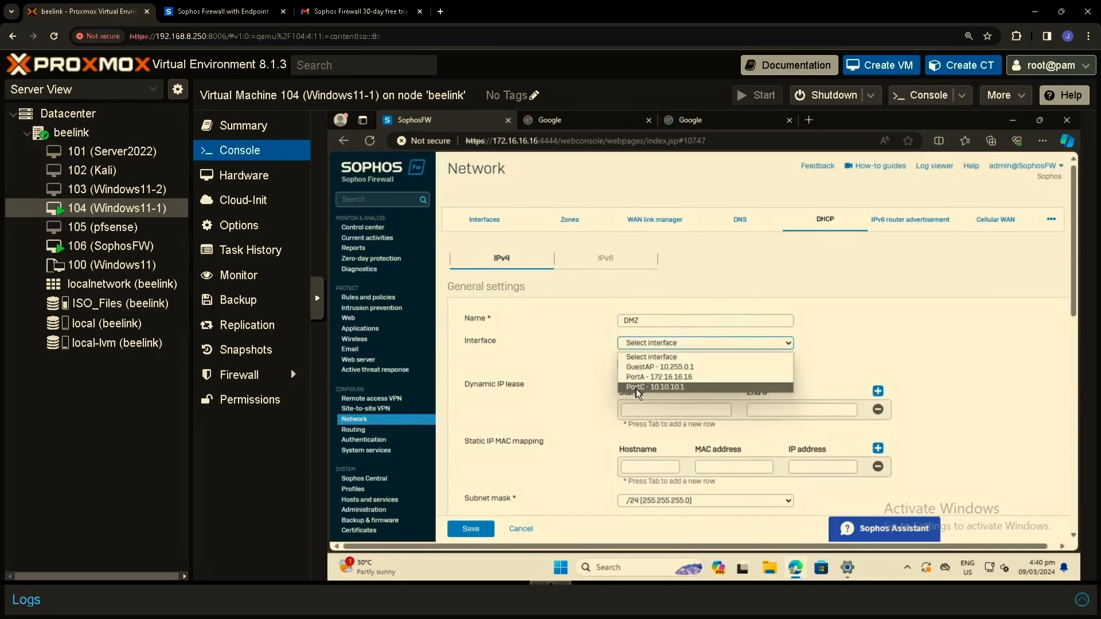
{"action": "left_click", "coordinate": [690, 388]}
- Give the DMZ DHCP server the lease range 10.10.10.100 to 10.10.10.200 and save it
{"action": "left_click", "coordinate": [701, 410]}
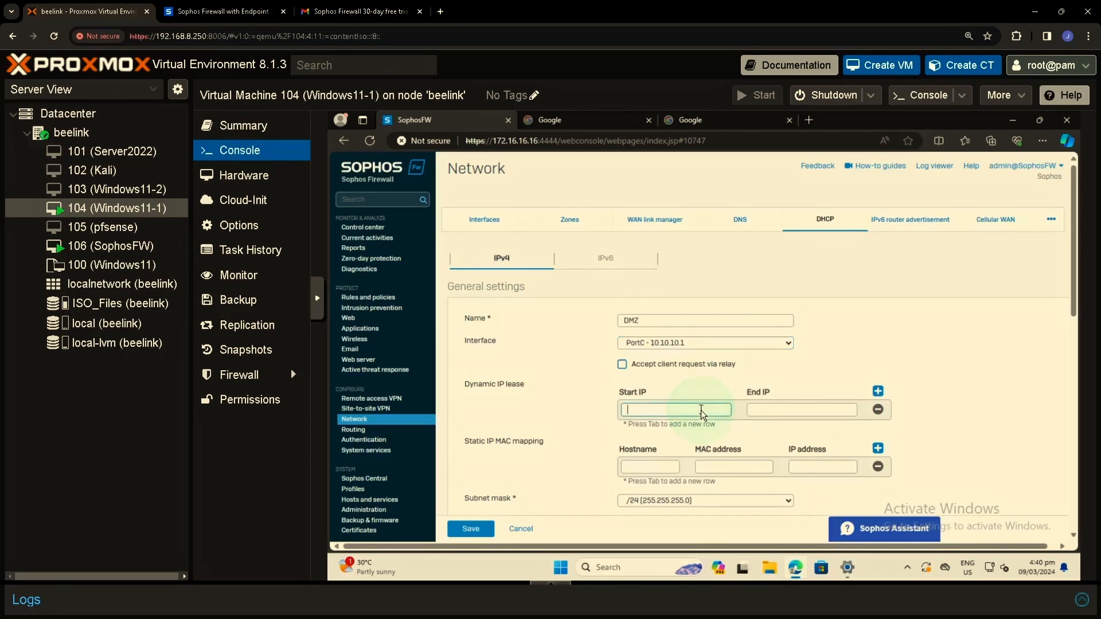
{"action": "type", "text": "10.10.10.100"}
{"action": "key", "text": "Tab"}
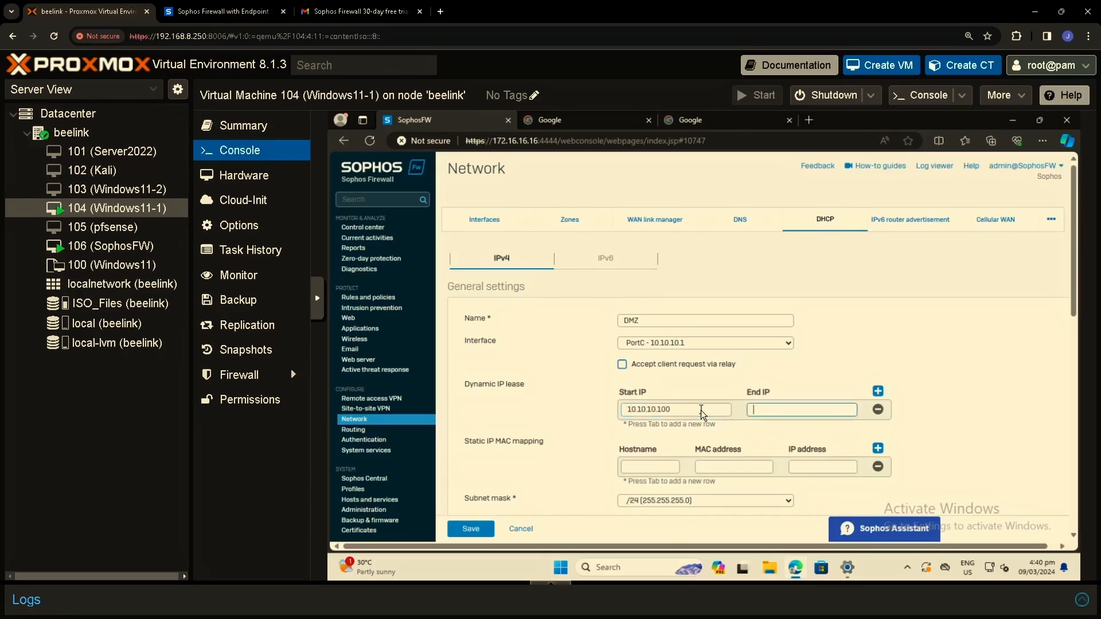
{"action": "type", "text": "10.10.10.200"}
{"action": "scroll", "coordinate": [558, 452], "scroll_direction": "down", "scroll_amount": 2}
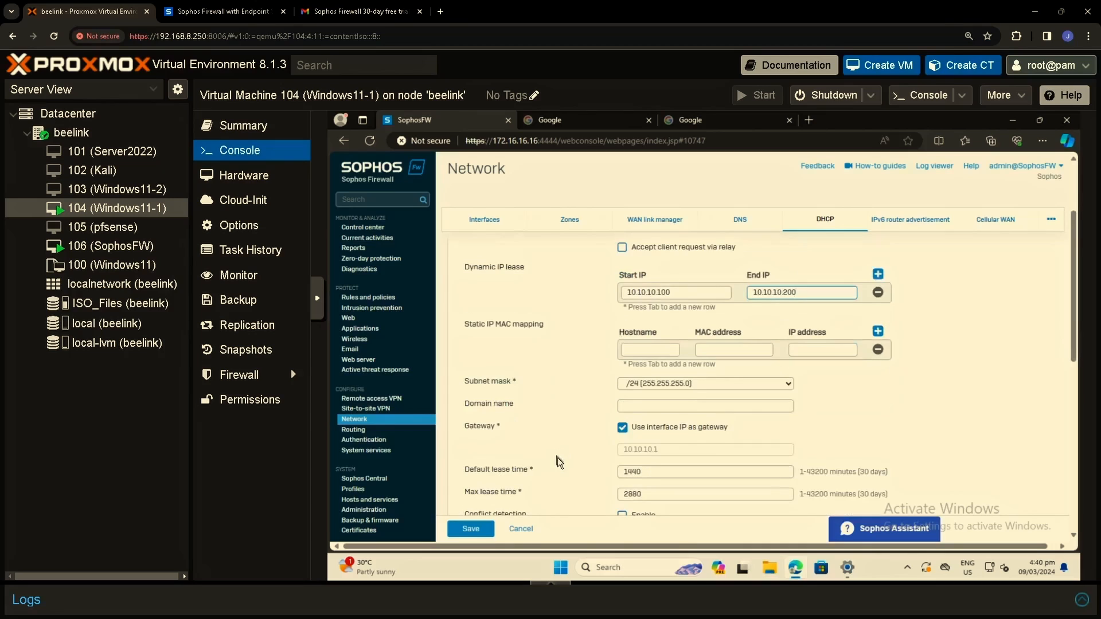
{"action": "left_click", "coordinate": [675, 431]}
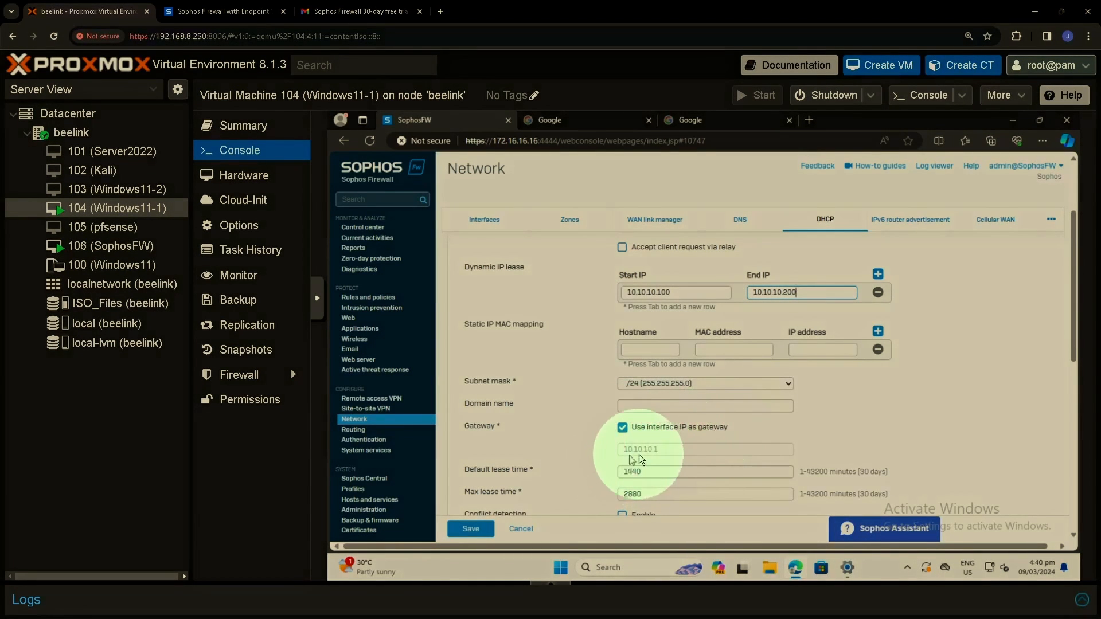
{"action": "scroll", "coordinate": [662, 454], "scroll_direction": "down", "scroll_amount": 1}
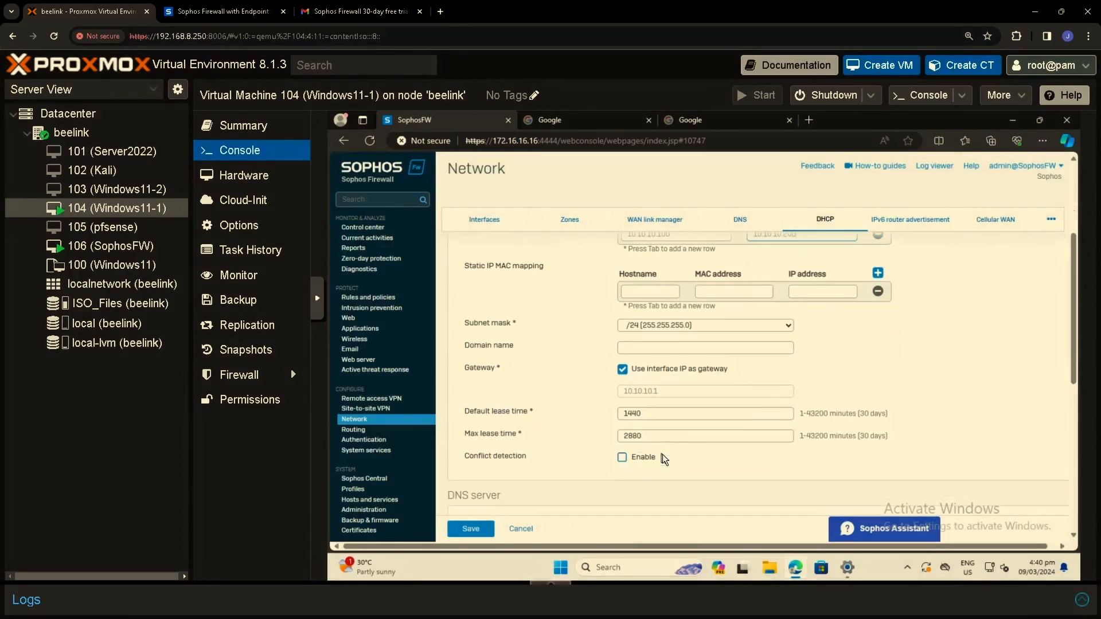
{"action": "scroll", "coordinate": [662, 459], "scroll_direction": "down", "scroll_amount": 2}
{"action": "key", "text": "ctrl"}
{"action": "key", "text": "ctrl"}
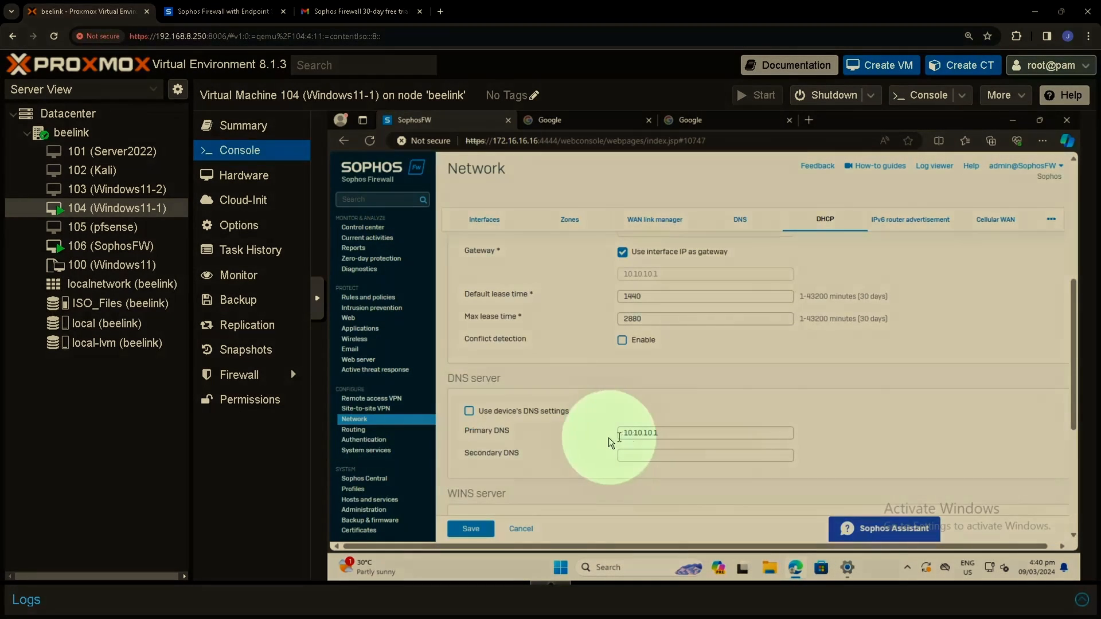
{"action": "scroll", "coordinate": [658, 438], "scroll_direction": "down", "scroll_amount": 2}
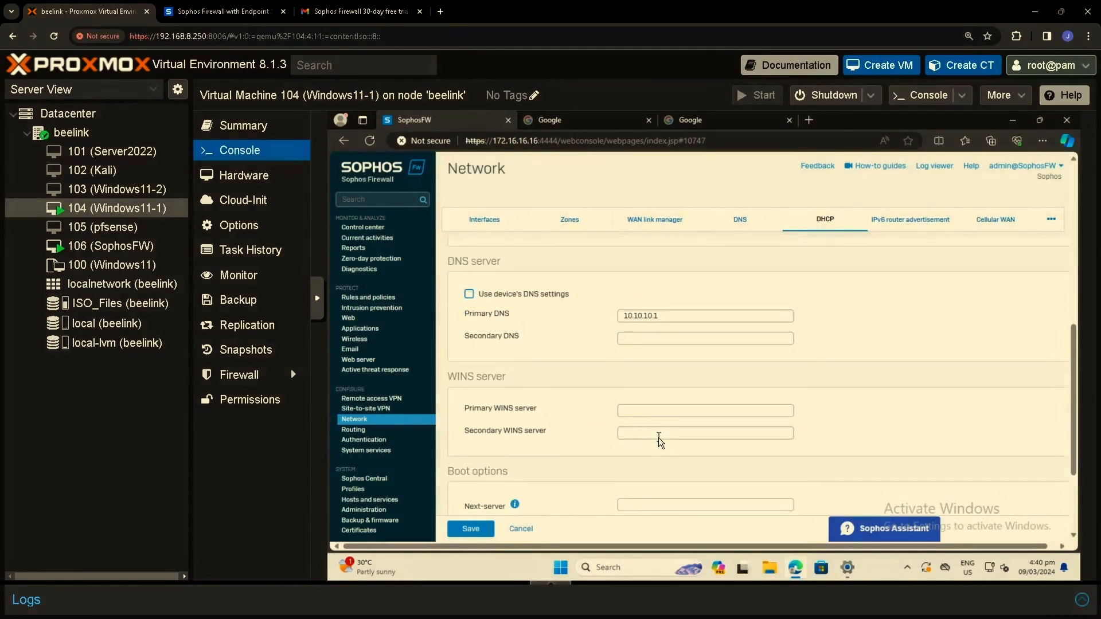
{"action": "left_click", "coordinate": [471, 529]}
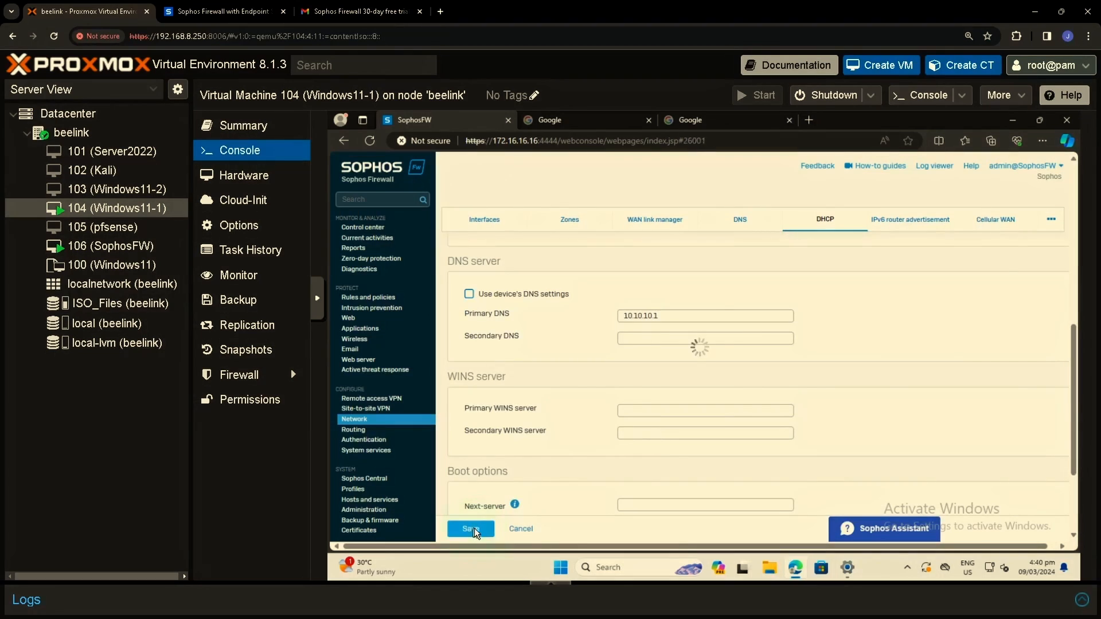
{"action": "key", "text": "ctrl"}
{"action": "key", "text": "ctrl"}
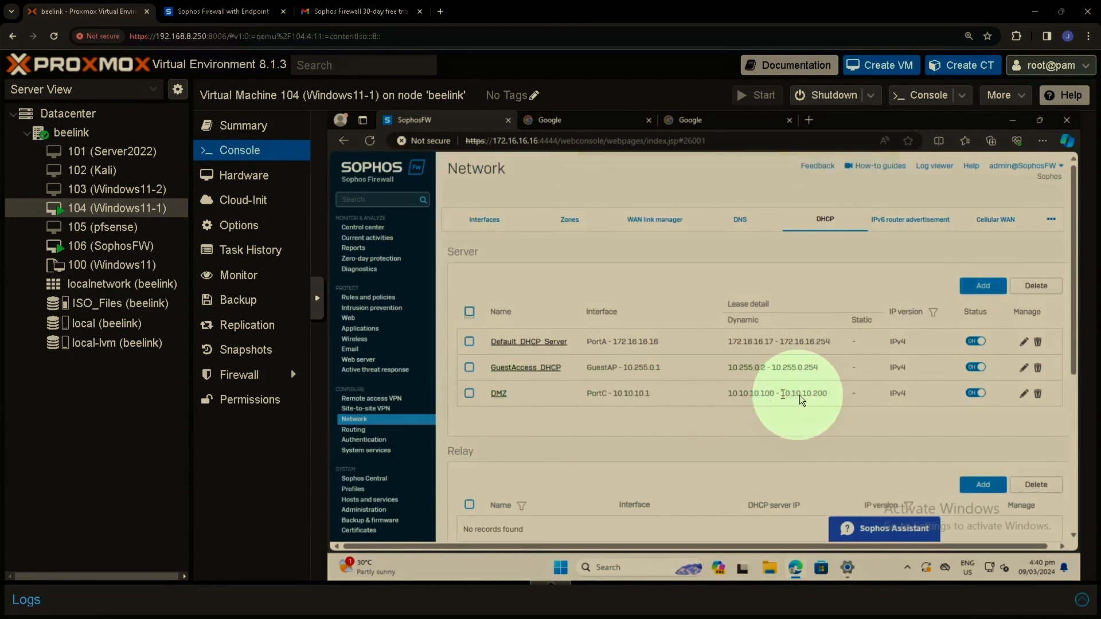
{"action": "key", "text": "ctrl"}
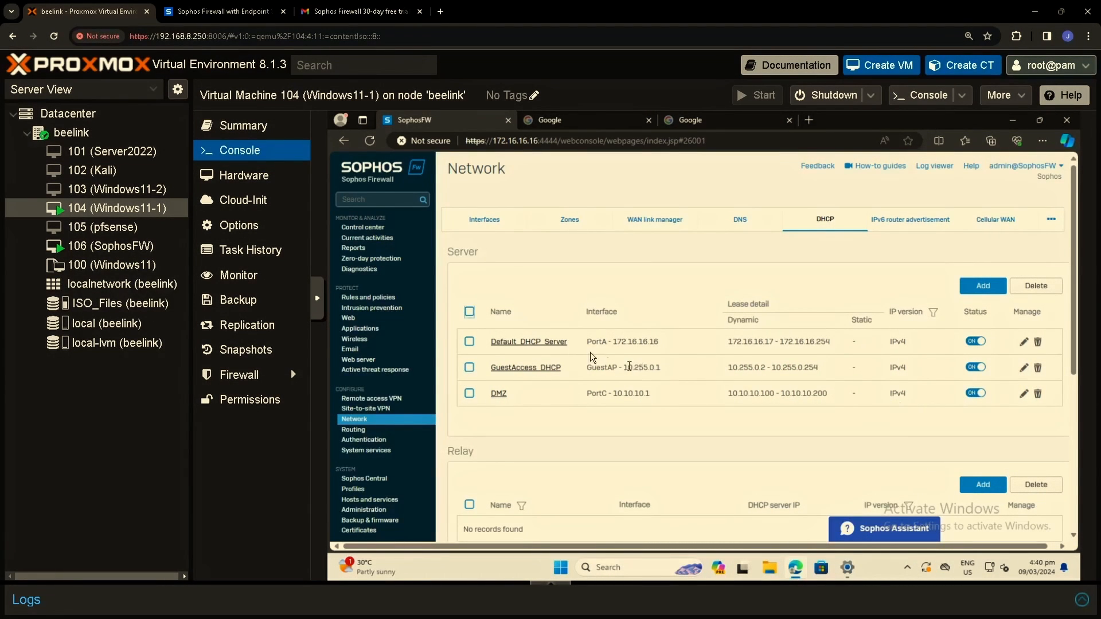
- Start the Server2022 VM (101) and view its console
{"action": "left_click", "coordinate": [133, 152]}
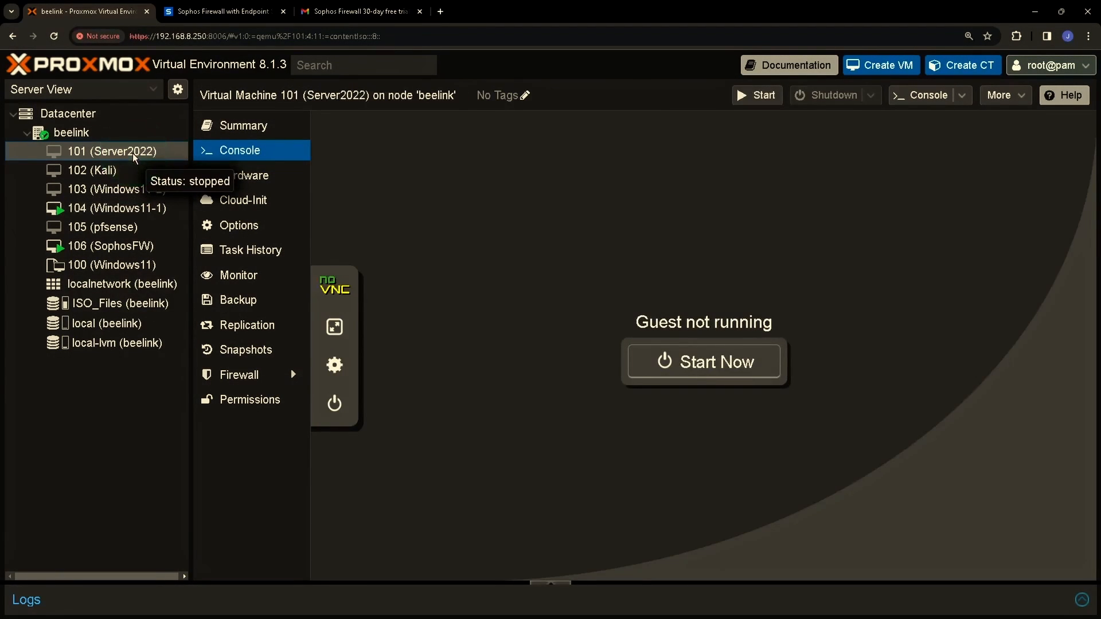
{"action": "left_click", "coordinate": [252, 175]}
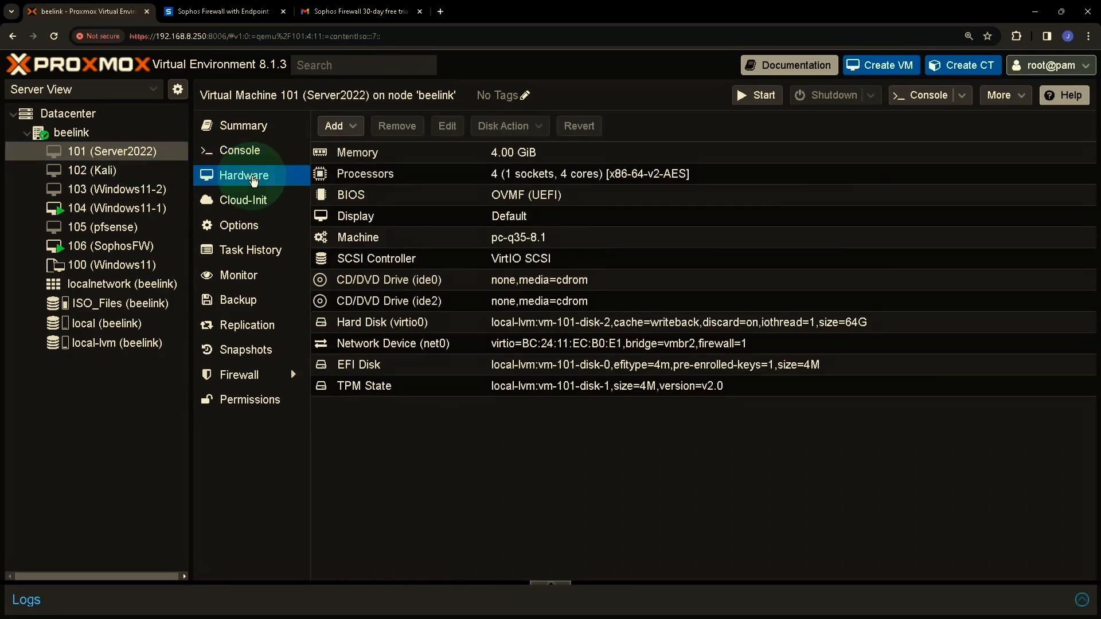
{"action": "left_click", "coordinate": [762, 97]}
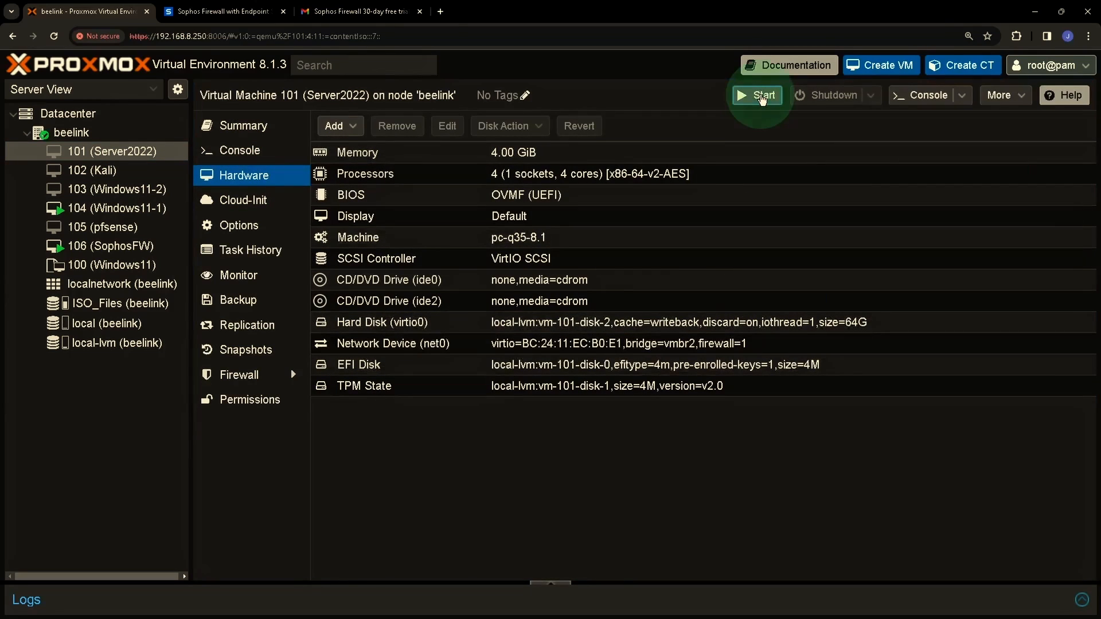
{"action": "left_click", "coordinate": [263, 156]}
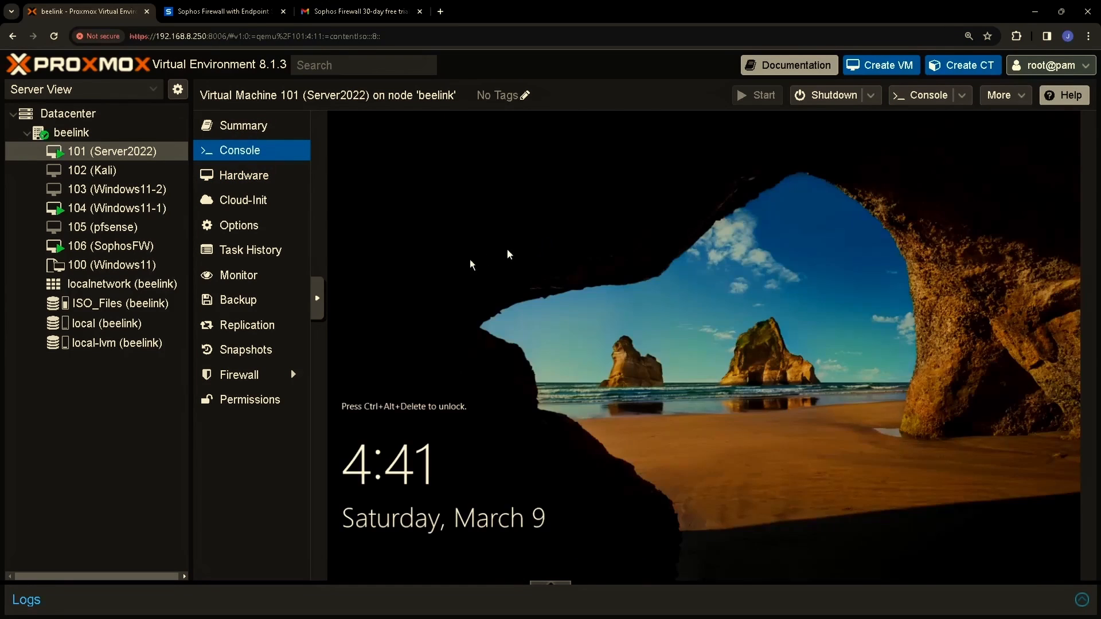
- Send Ctrl+Alt+Del and sign in to Server2022 as Administrator with the account password
{"action": "left_click", "coordinate": [319, 304]}
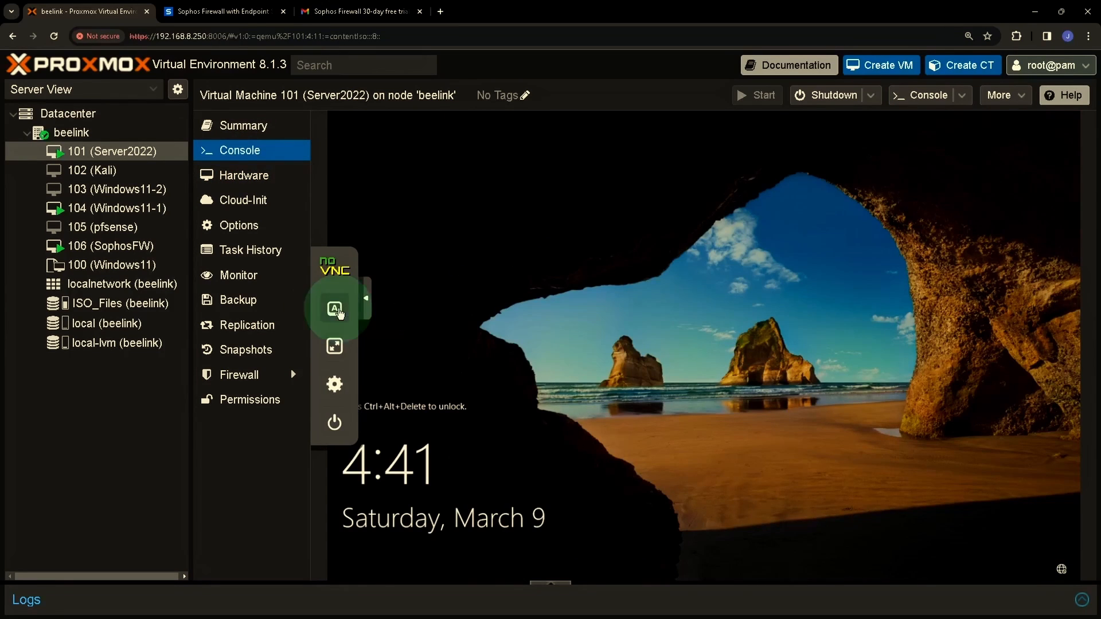
{"action": "left_click", "coordinate": [336, 309]}
{"action": "left_click", "coordinate": [400, 442]}
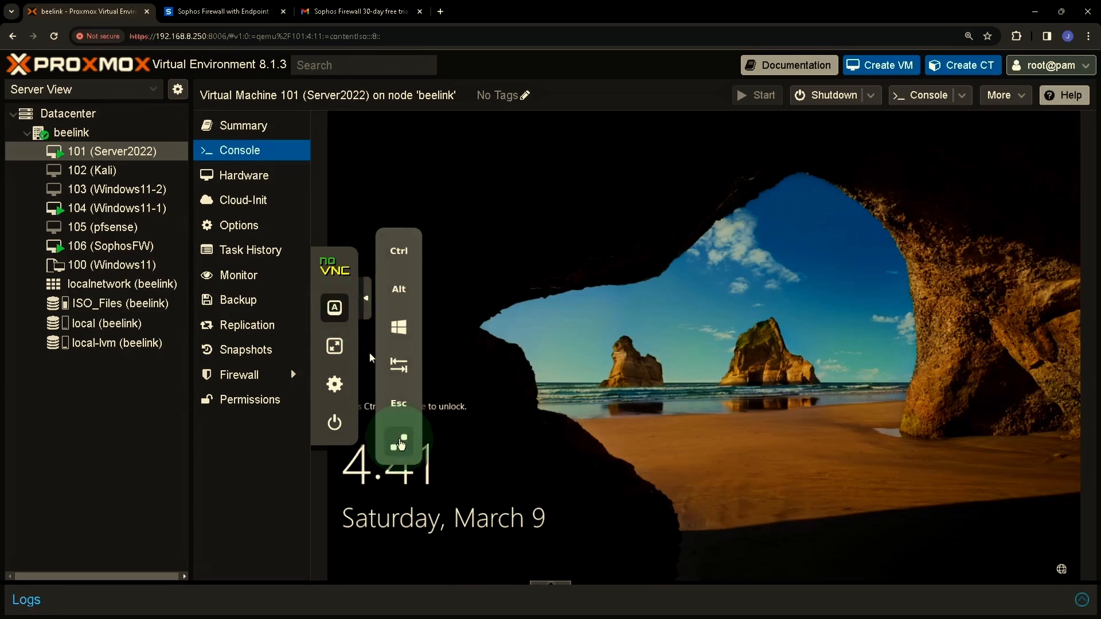
{"action": "left_click", "coordinate": [665, 395]}
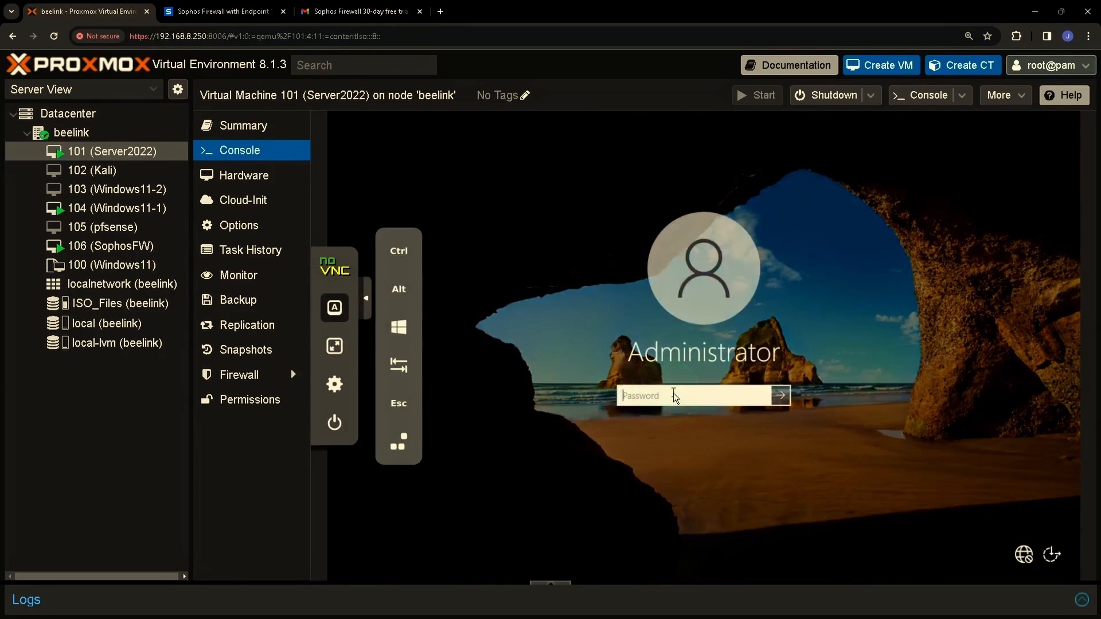
{"action": "key", "text": "Return"}
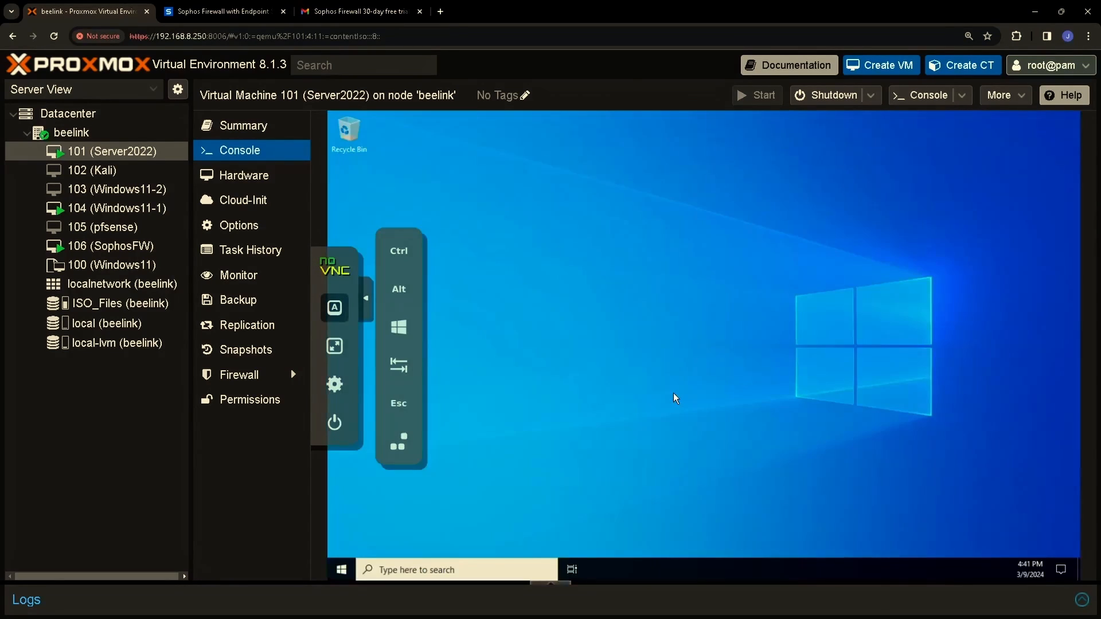
- Make Network 3 discoverable, dismiss the Windows Admin Center notice and close Server Manager
{"action": "left_click", "coordinate": [367, 302]}
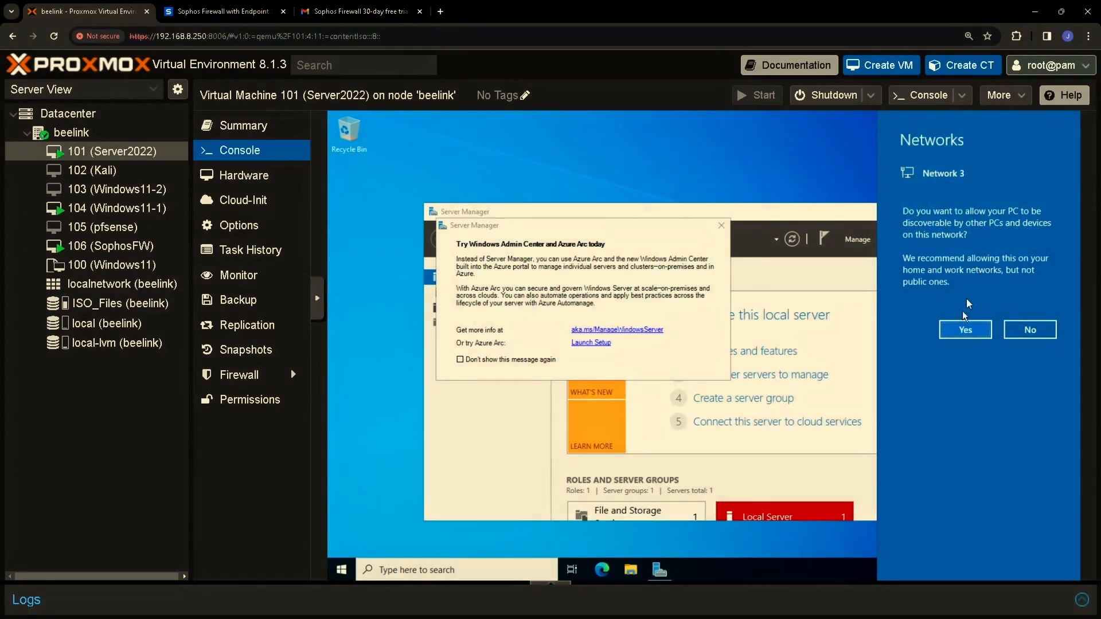
{"action": "left_click", "coordinate": [954, 331]}
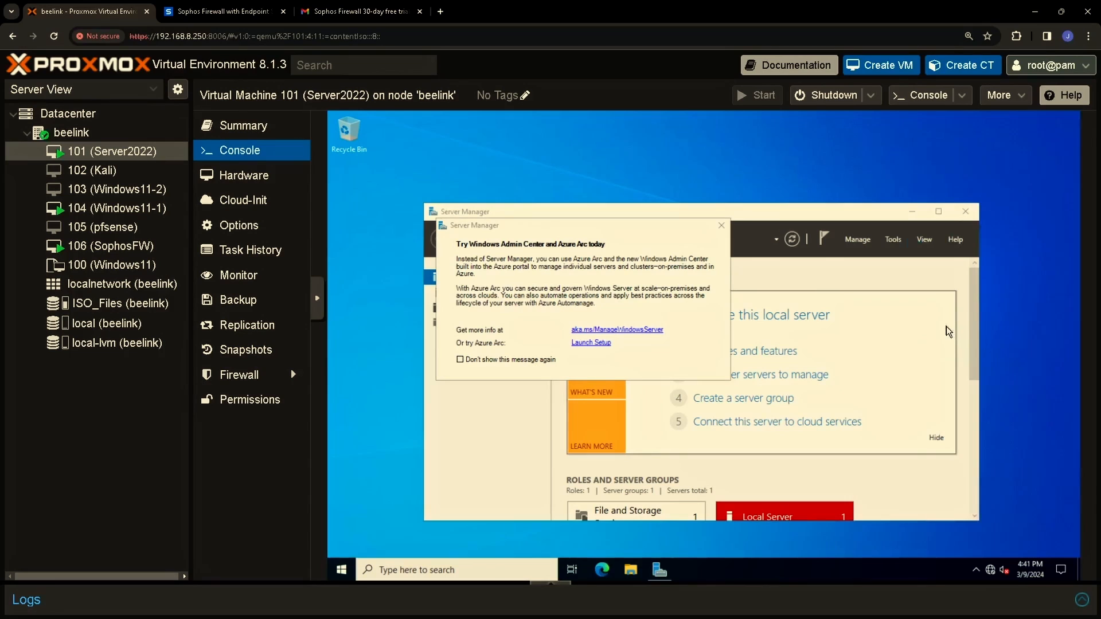
{"action": "left_click", "coordinate": [721, 225]}
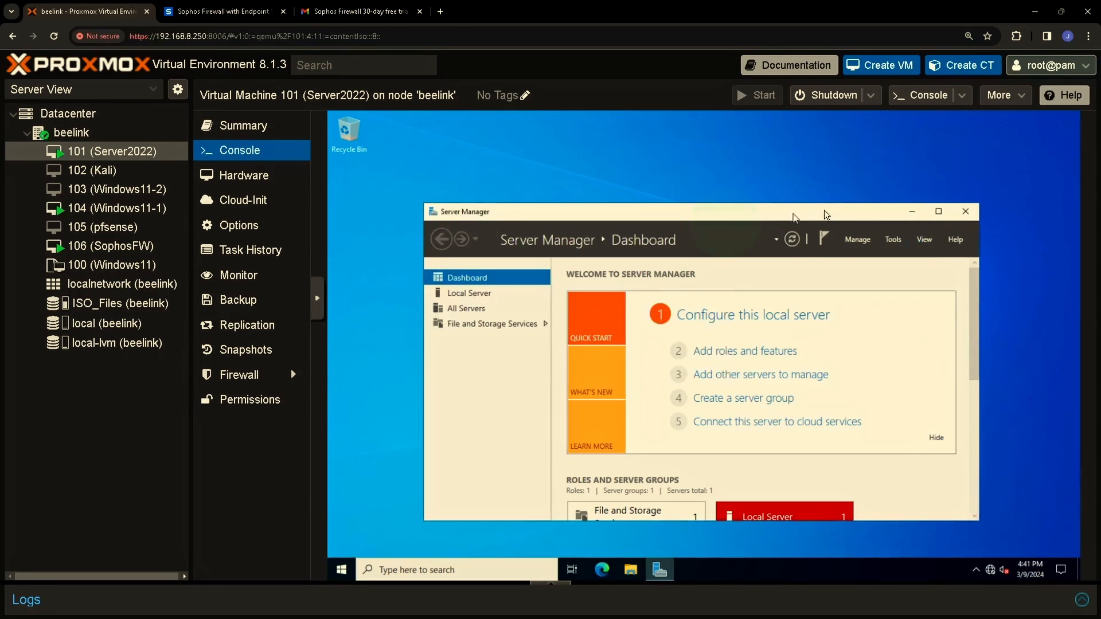
{"action": "left_click", "coordinate": [910, 212]}
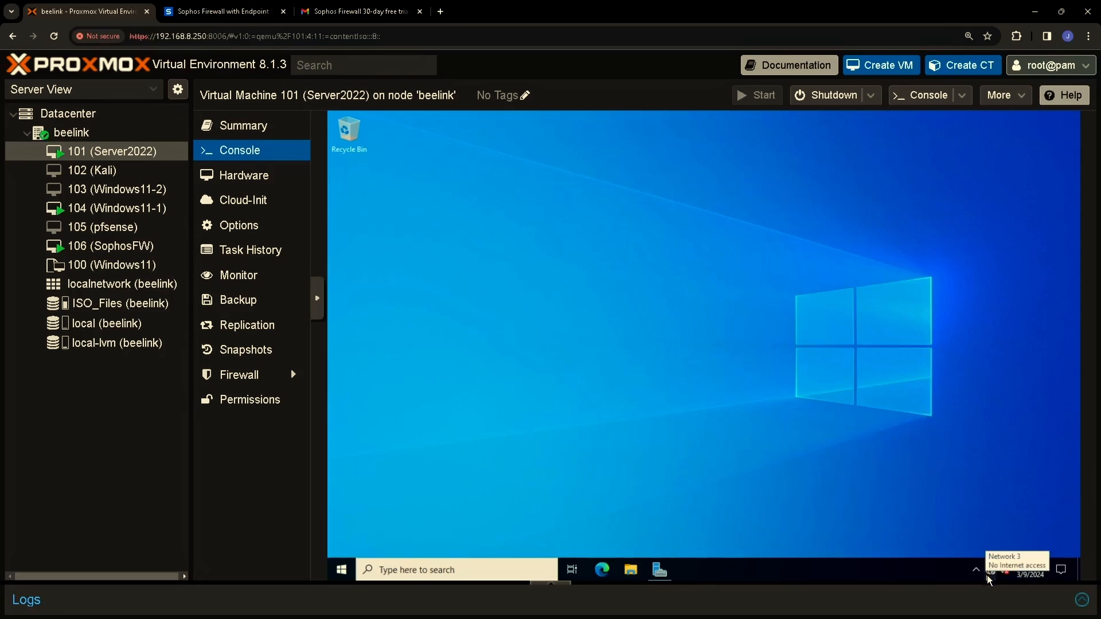
{"action": "key", "text": "ctrl"}
{"action": "key", "text": "ctrl"}
- Open the Ethernet adapter's details showing DHCP lease 10.10.10.100 with gateway and DNS 10.10.10.1
{"action": "mouse_move", "coordinate": [993, 576]}
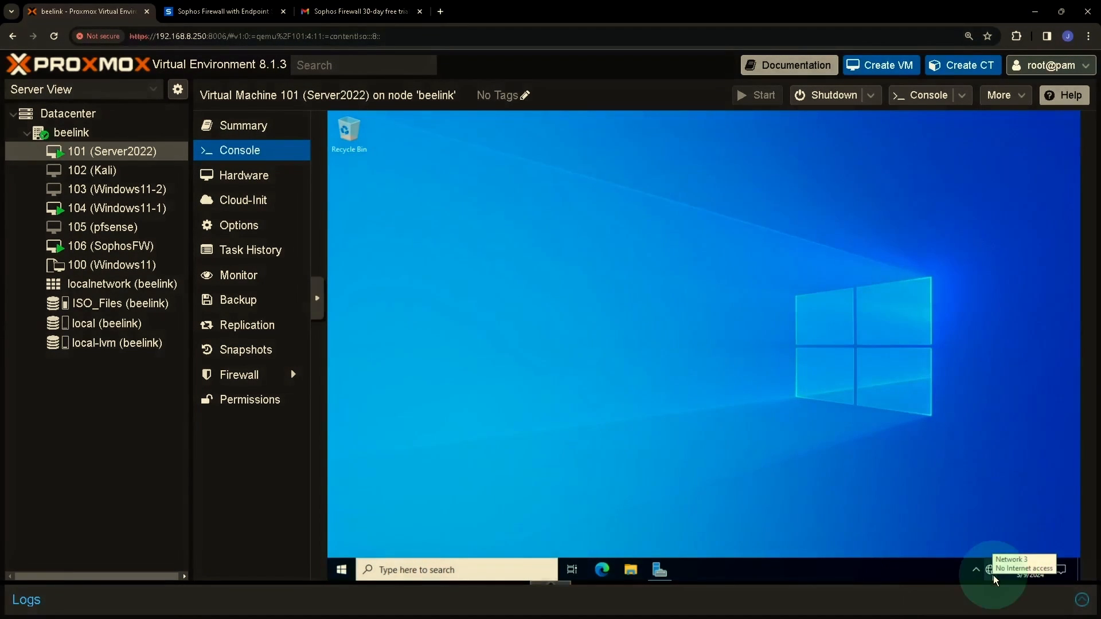
{"action": "right_click", "coordinate": [993, 576]}
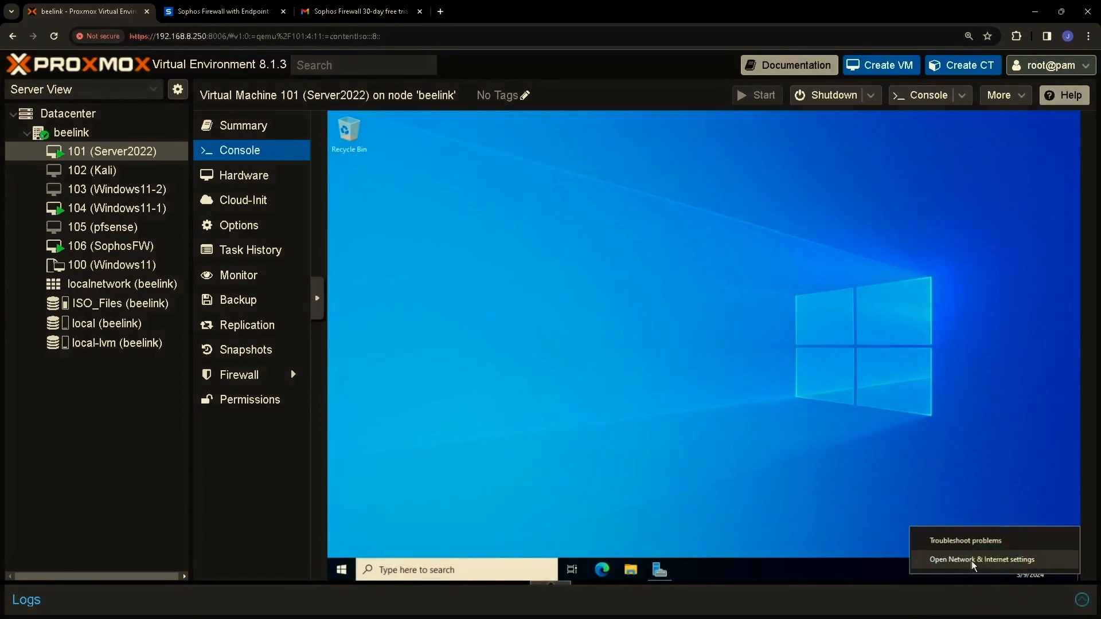
{"action": "left_click", "coordinate": [971, 559]}
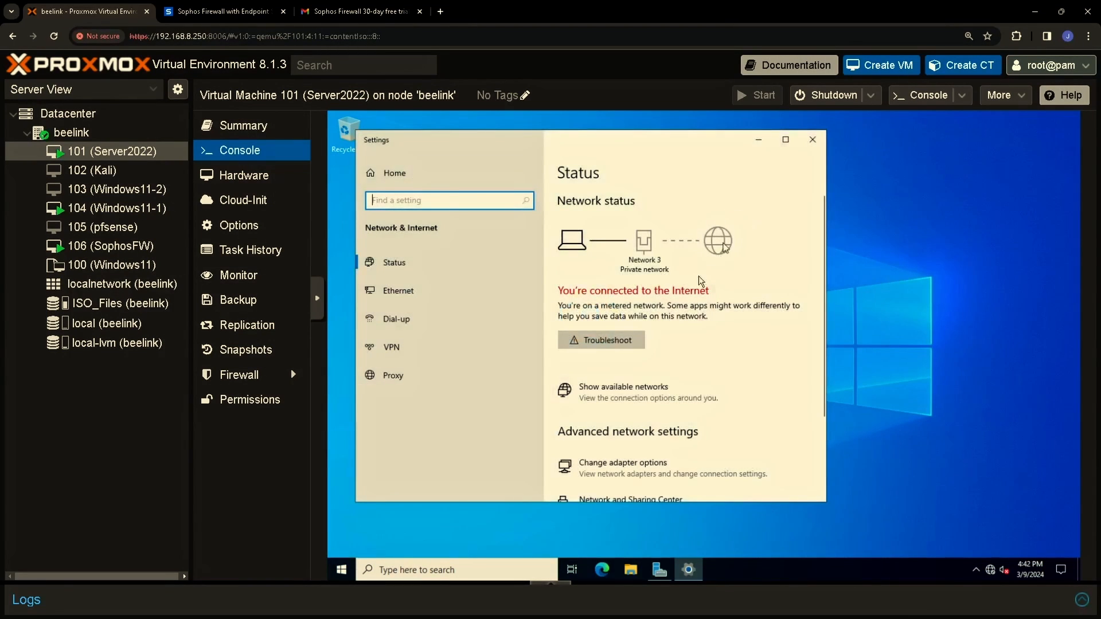
{"action": "scroll", "coordinate": [697, 344], "scroll_direction": "down", "scroll_amount": 1}
{"action": "left_click", "coordinate": [666, 408]}
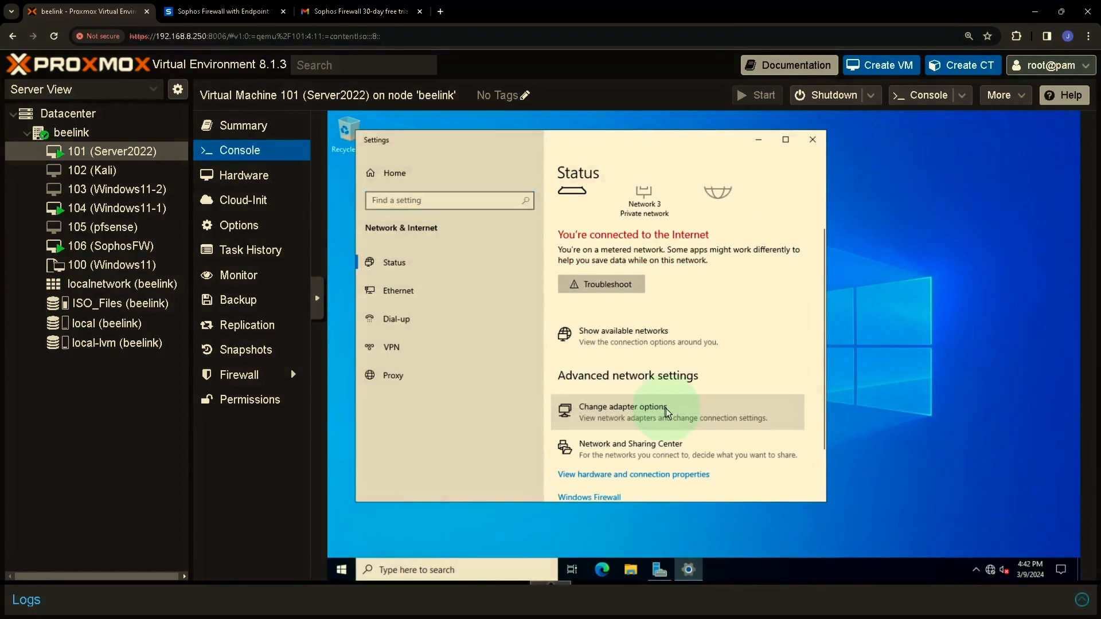
{"action": "double_click", "coordinate": [536, 249]}
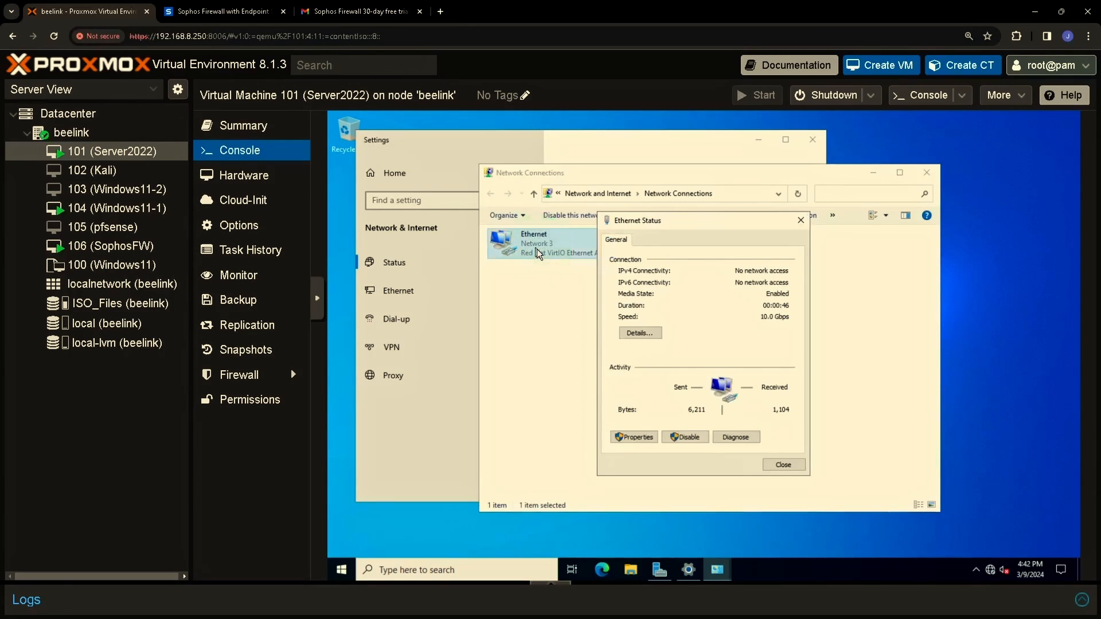
{"action": "left_click", "coordinate": [642, 332]}
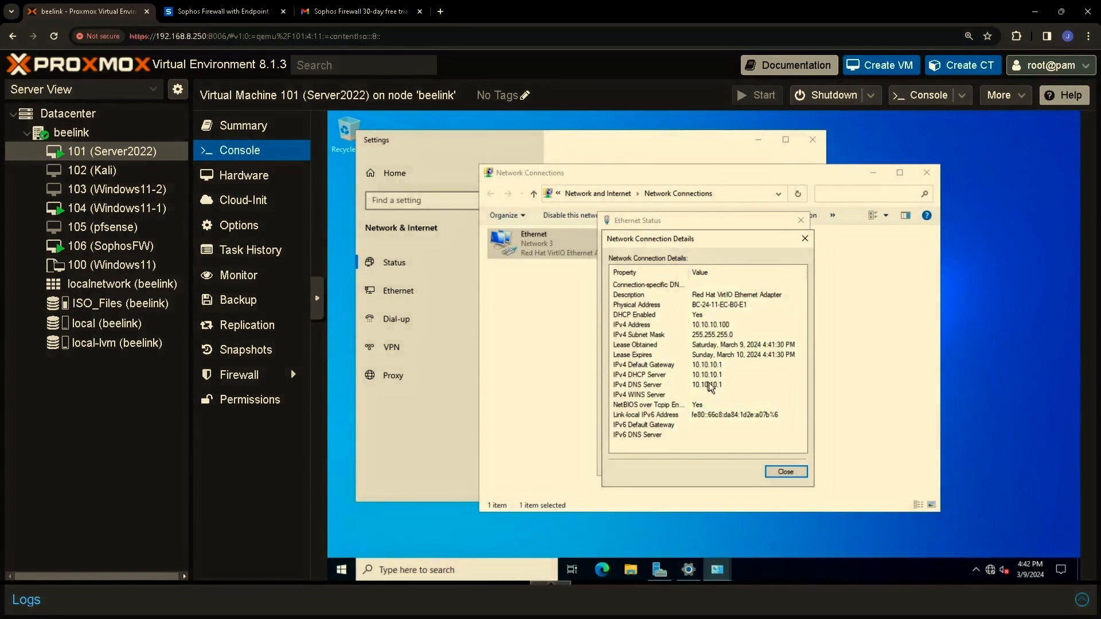
- Close the network dialogs, load google.com in Server2022's Edge, then switch to Windows11-1's console
{"action": "left_click", "coordinate": [789, 470]}
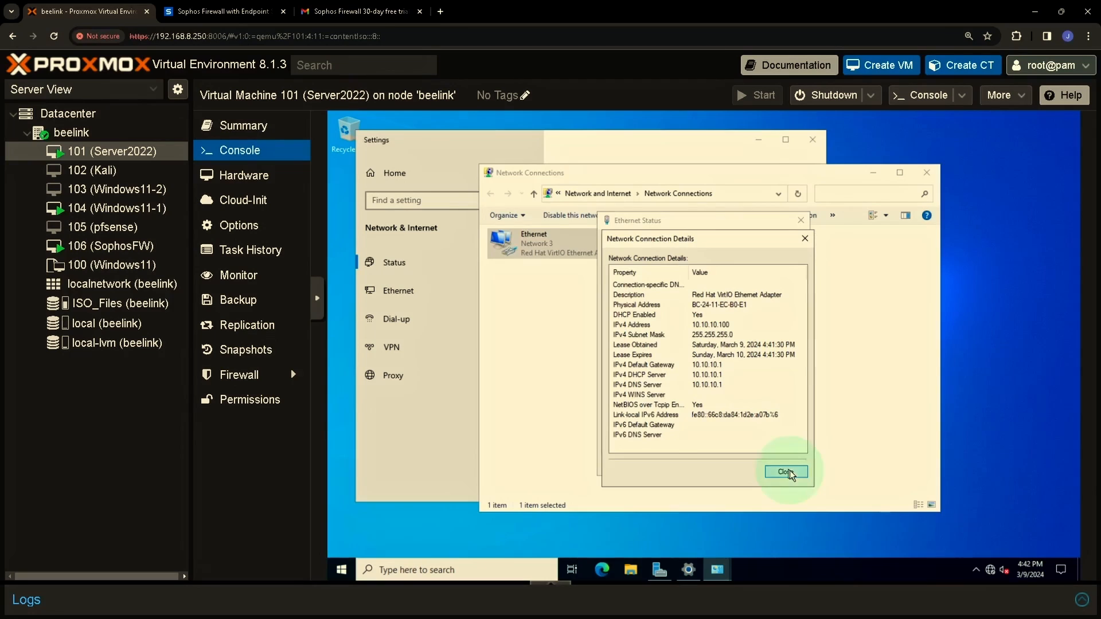
{"action": "left_click", "coordinate": [783, 464]}
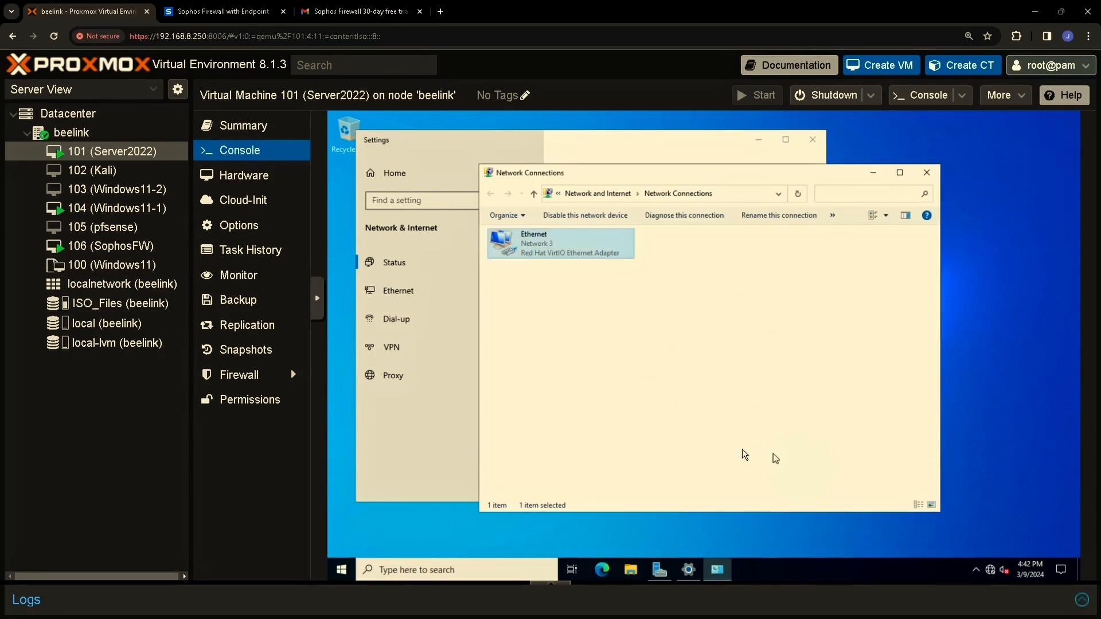
{"action": "left_click", "coordinate": [603, 567]}
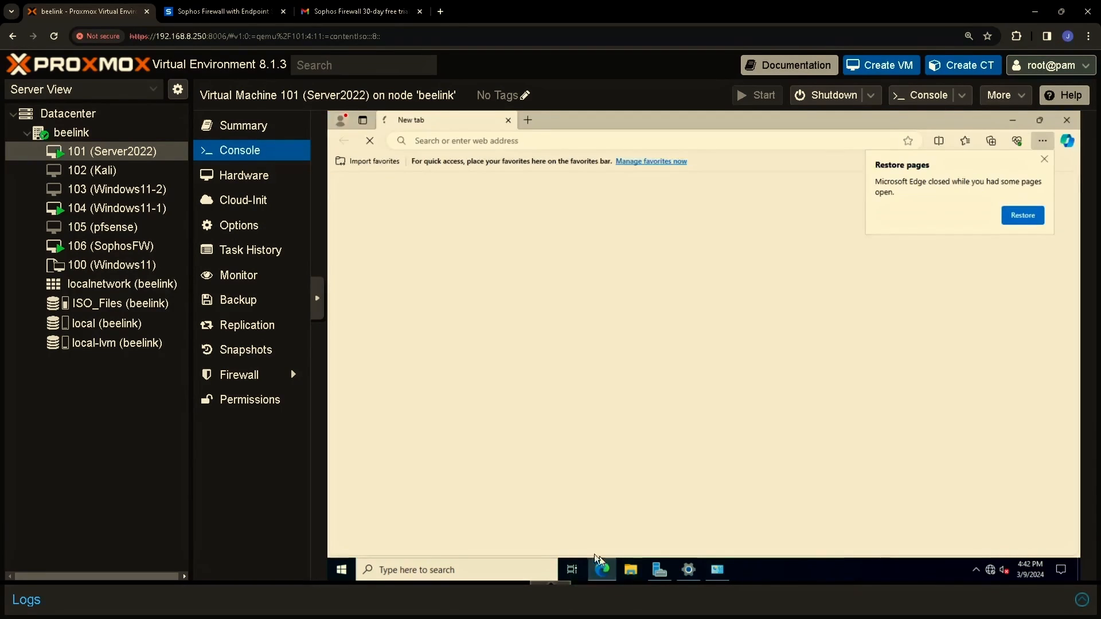
{"action": "left_click", "coordinate": [583, 146]}
{"action": "type", "text": "google.com"}
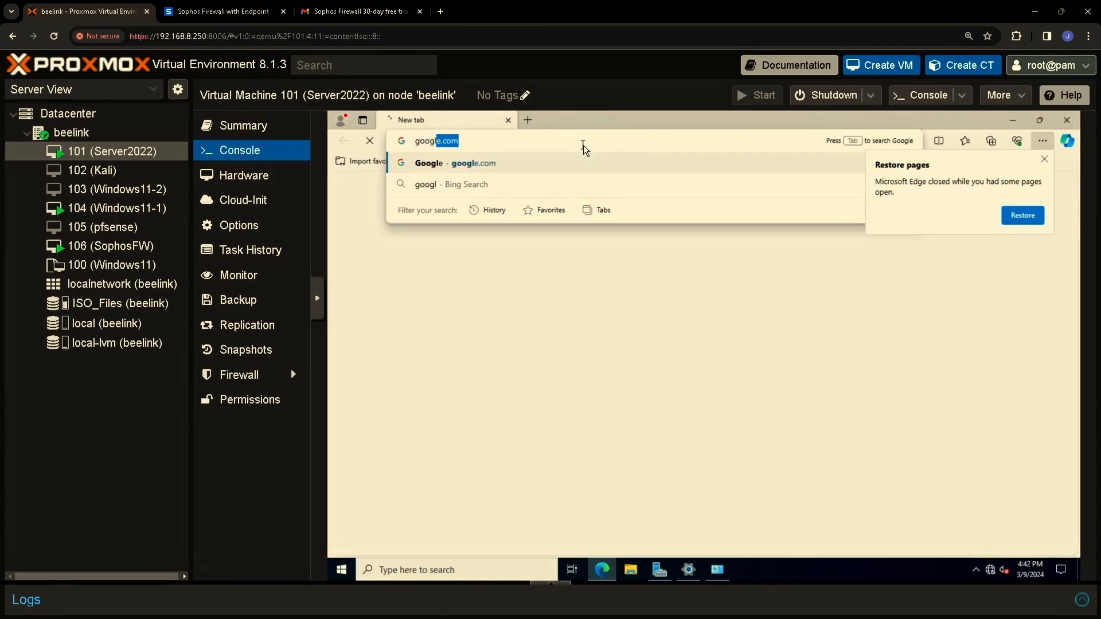
{"action": "key", "text": "Return"}
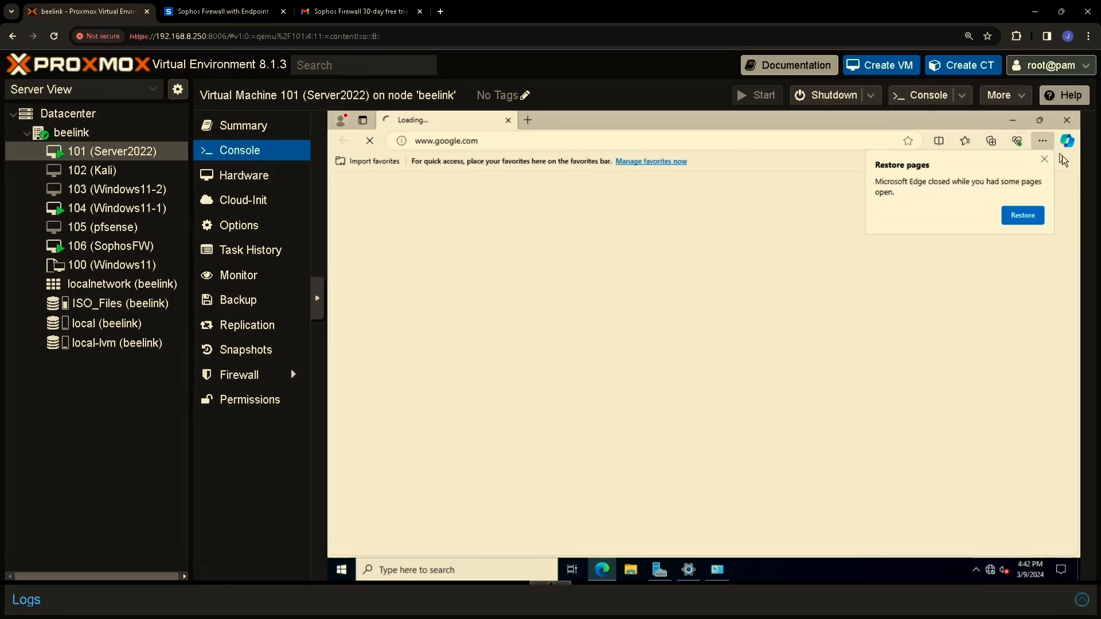
{"action": "left_click", "coordinate": [1044, 159]}
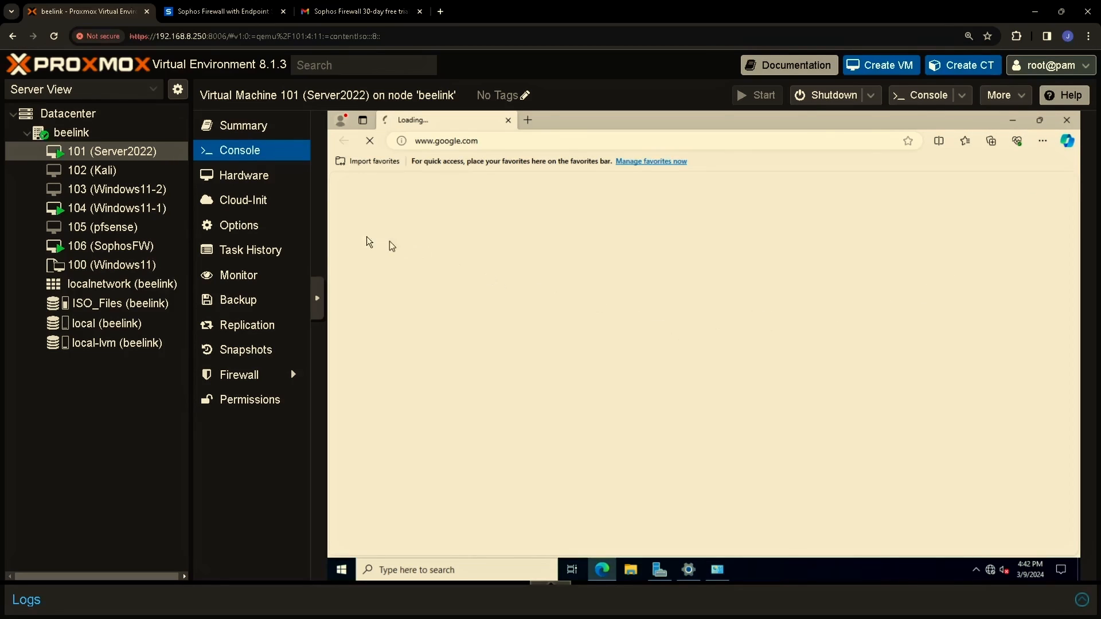
{"action": "left_click", "coordinate": [136, 211]}
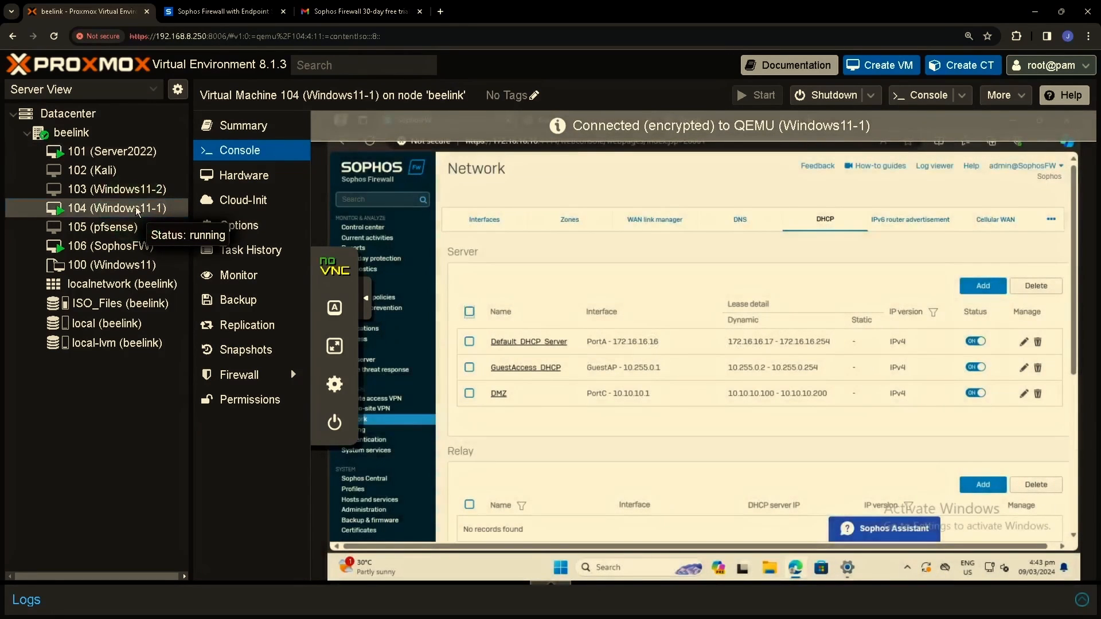
- In Rules and policies, expand the Traffic to WAN, Traffic to DMZ and Traffic to Internal Zones groups
{"action": "left_click", "coordinate": [388, 296]}
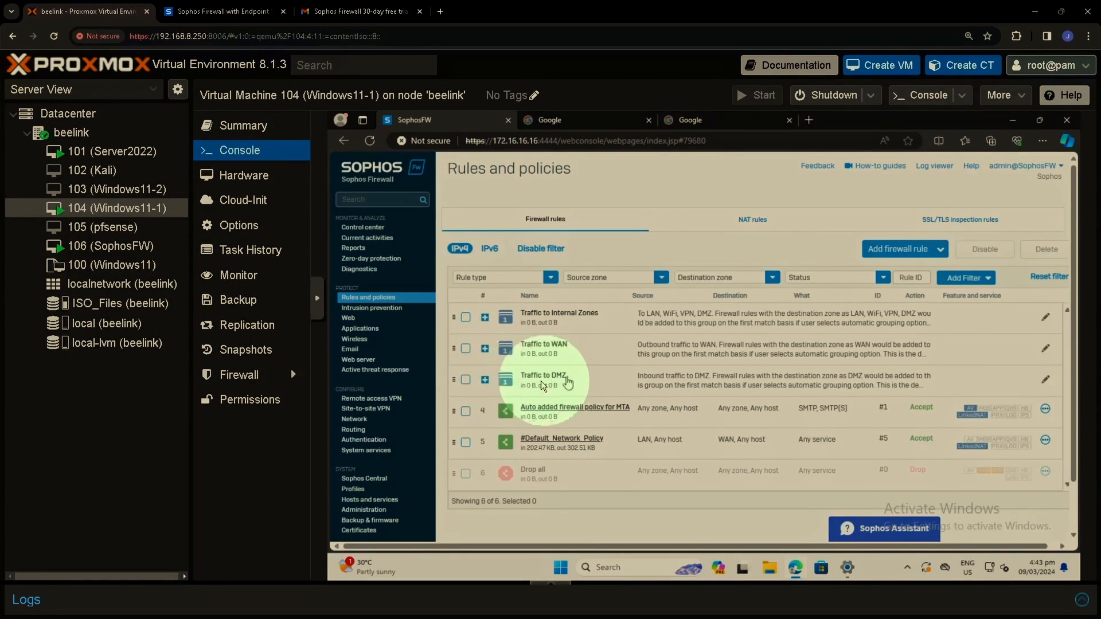
{"action": "left_click", "coordinate": [484, 349]}
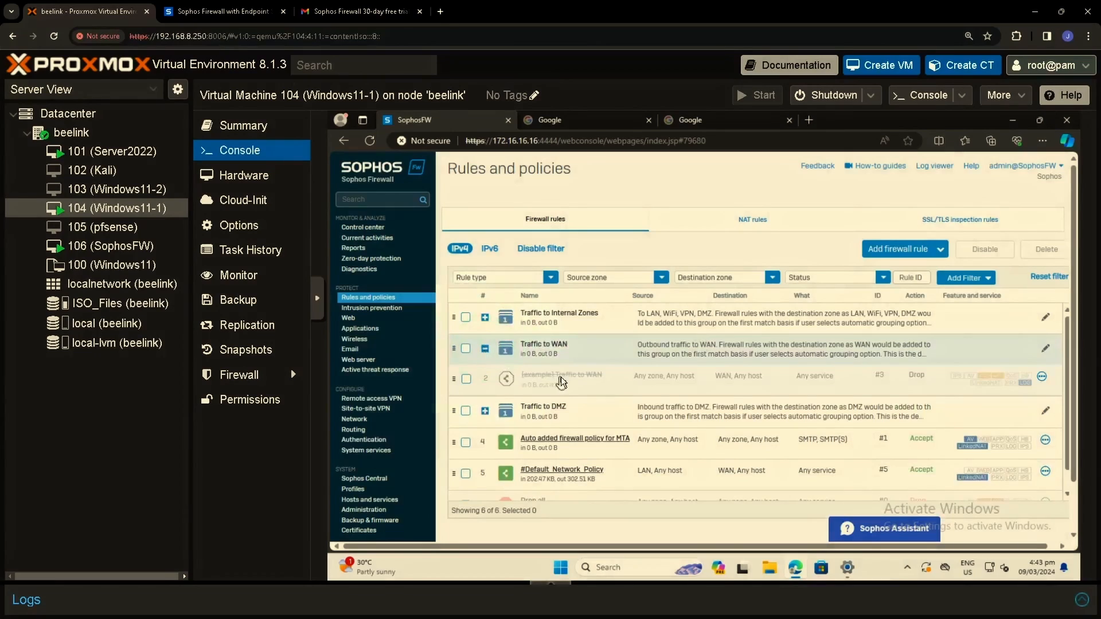
{"action": "left_click", "coordinate": [485, 411]}
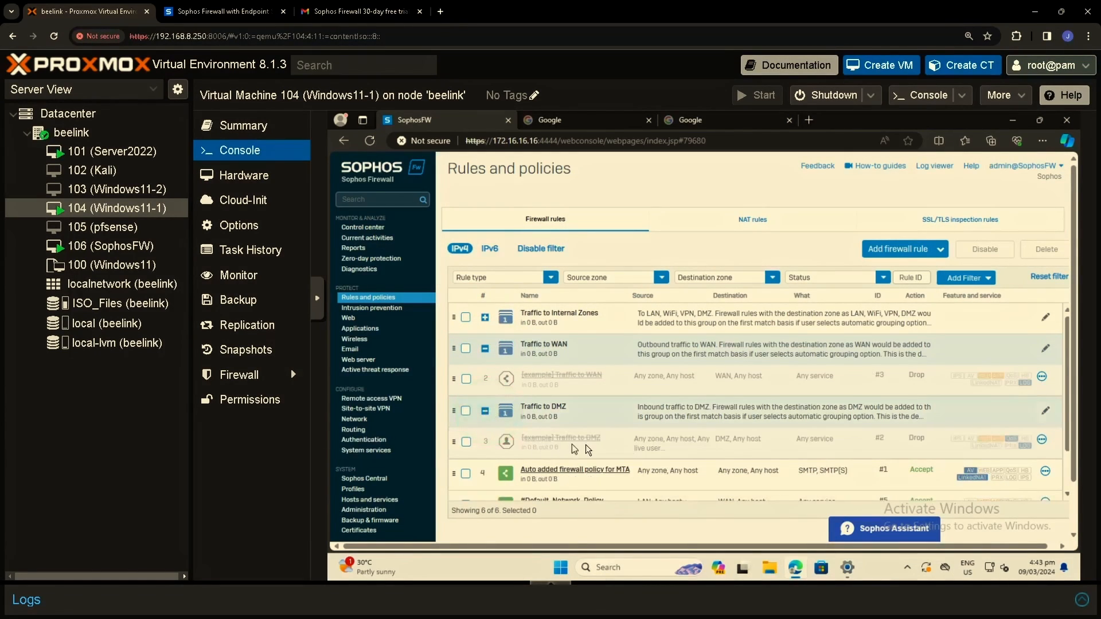
{"action": "left_click", "coordinate": [485, 319]}
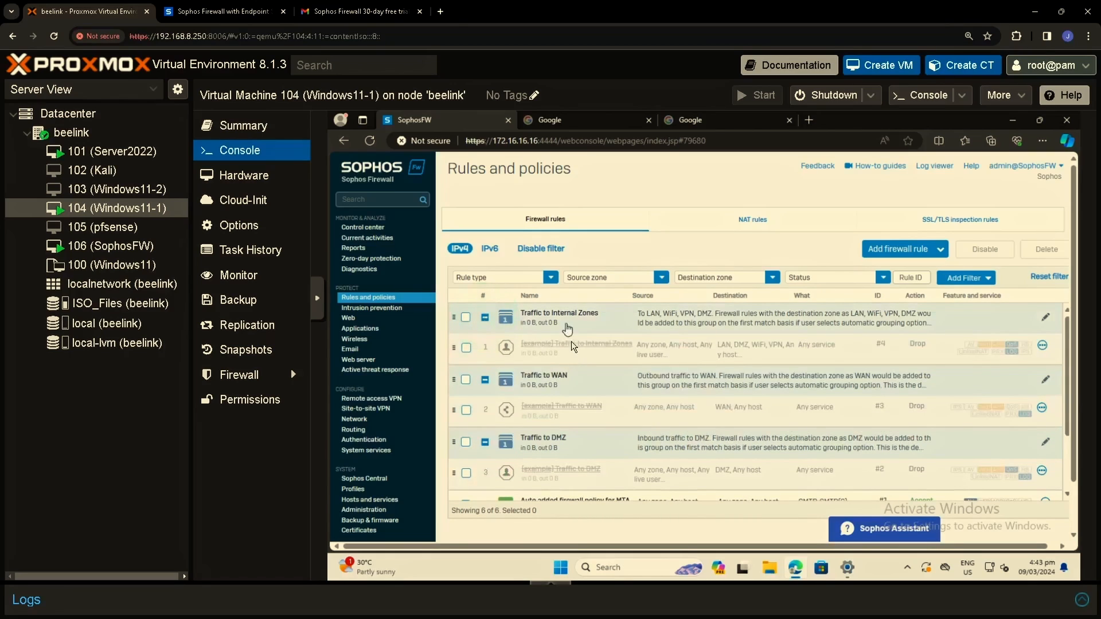
{"action": "scroll", "coordinate": [579, 398], "scroll_direction": "down", "scroll_amount": 2}
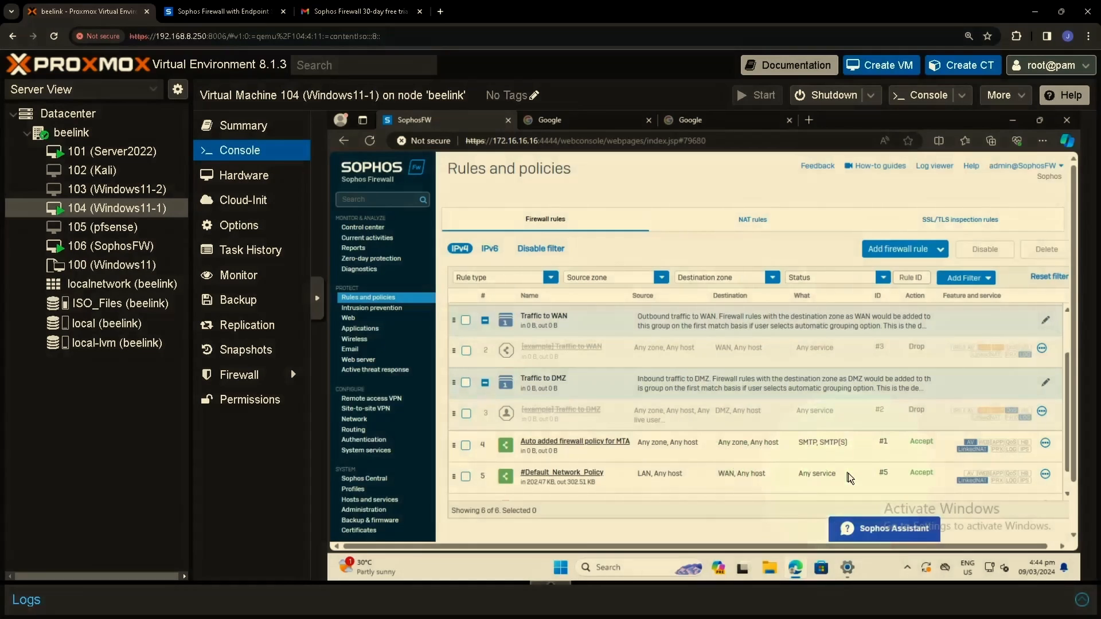
{"action": "scroll", "coordinate": [848, 473], "scroll_direction": "up", "scroll_amount": 2}
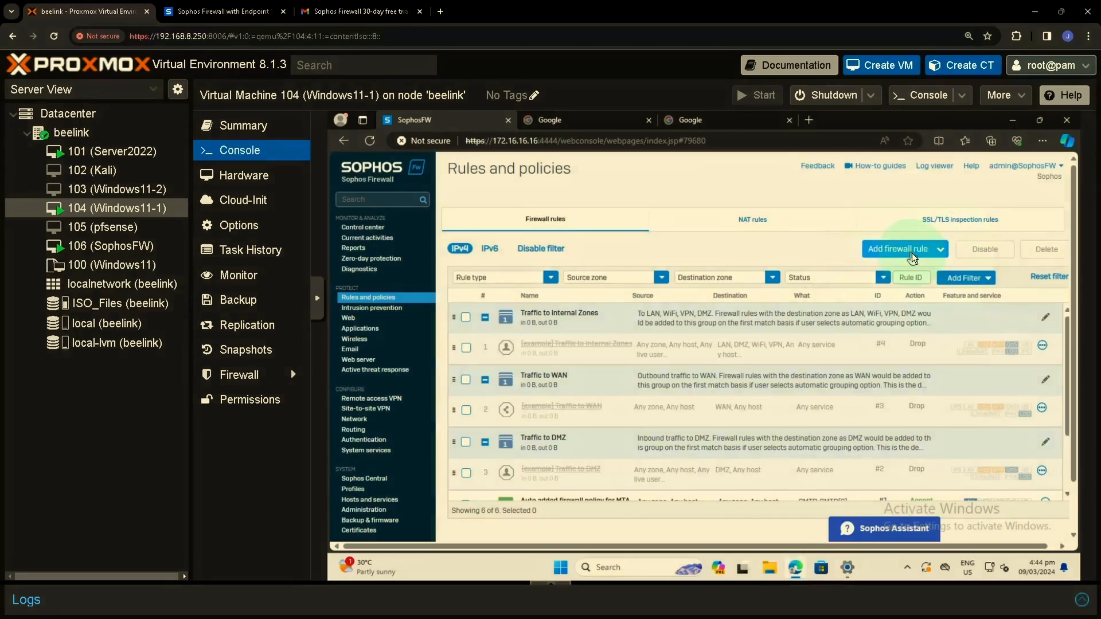
- Create a new firewall rule named DMZ, positioned at Top with group None
{"action": "left_click", "coordinate": [911, 252]}
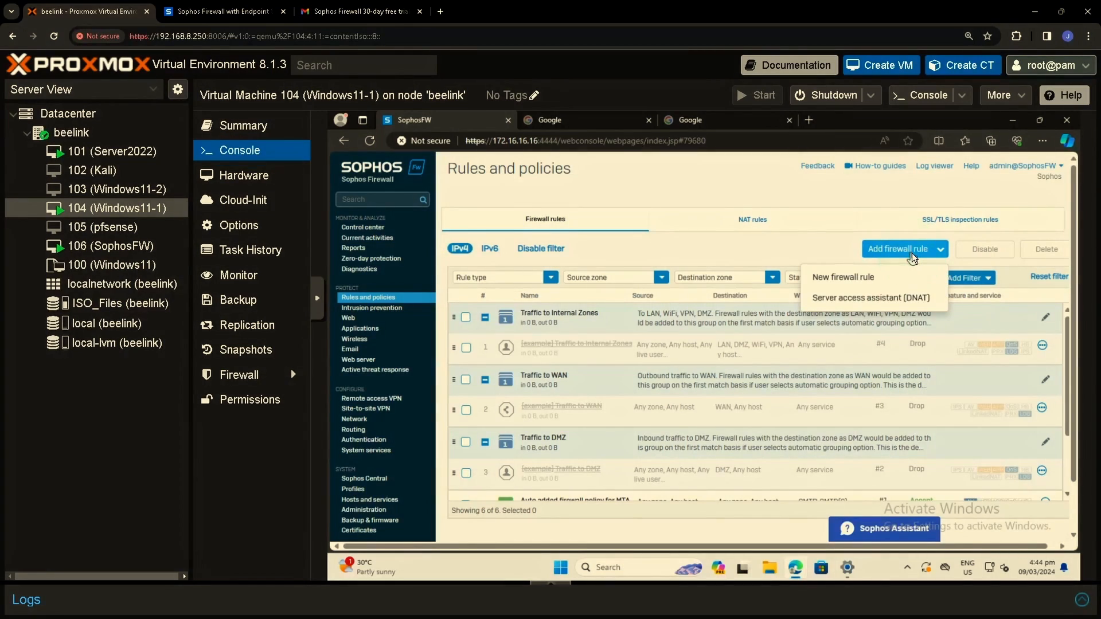
{"action": "left_click", "coordinate": [855, 277]}
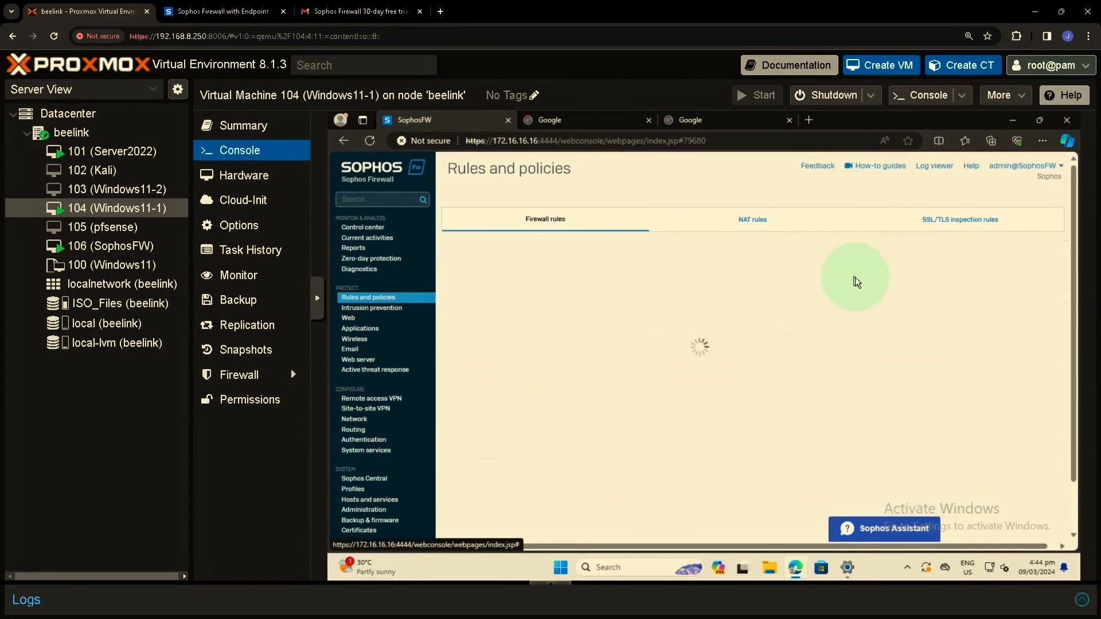
{"action": "left_click", "coordinate": [550, 254]}
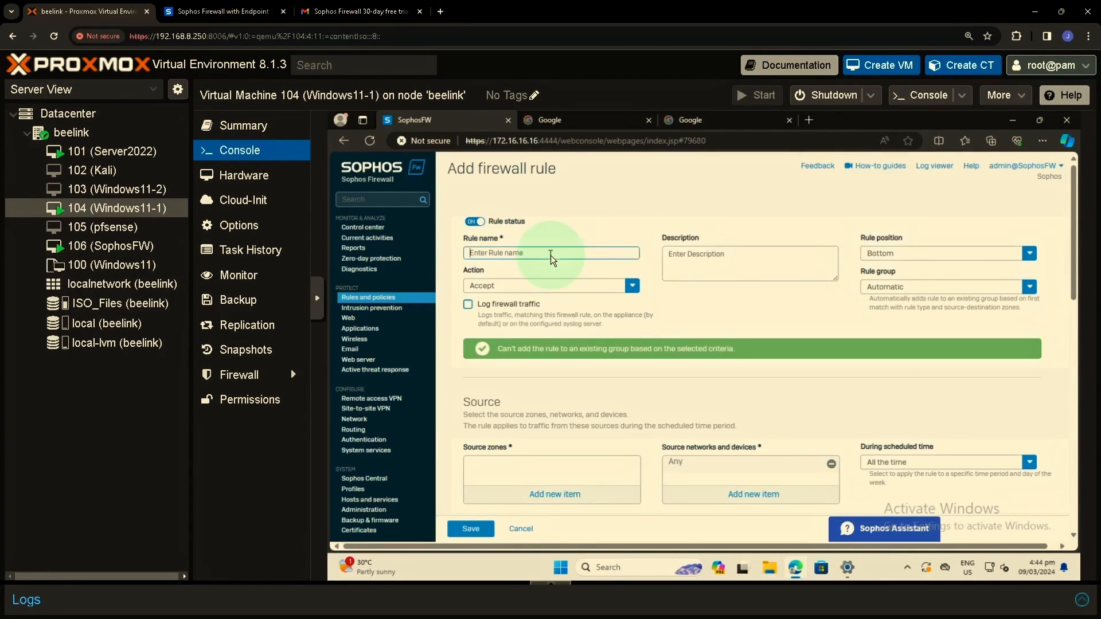
{"action": "type", "text": "DMZ"}
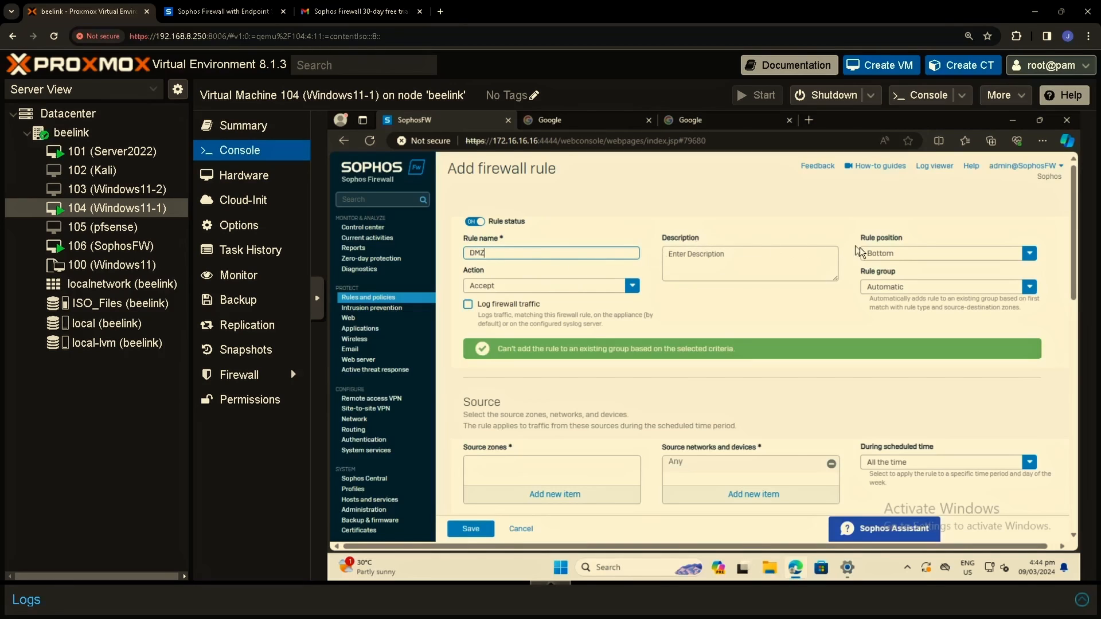
{"action": "left_click", "coordinate": [891, 253]}
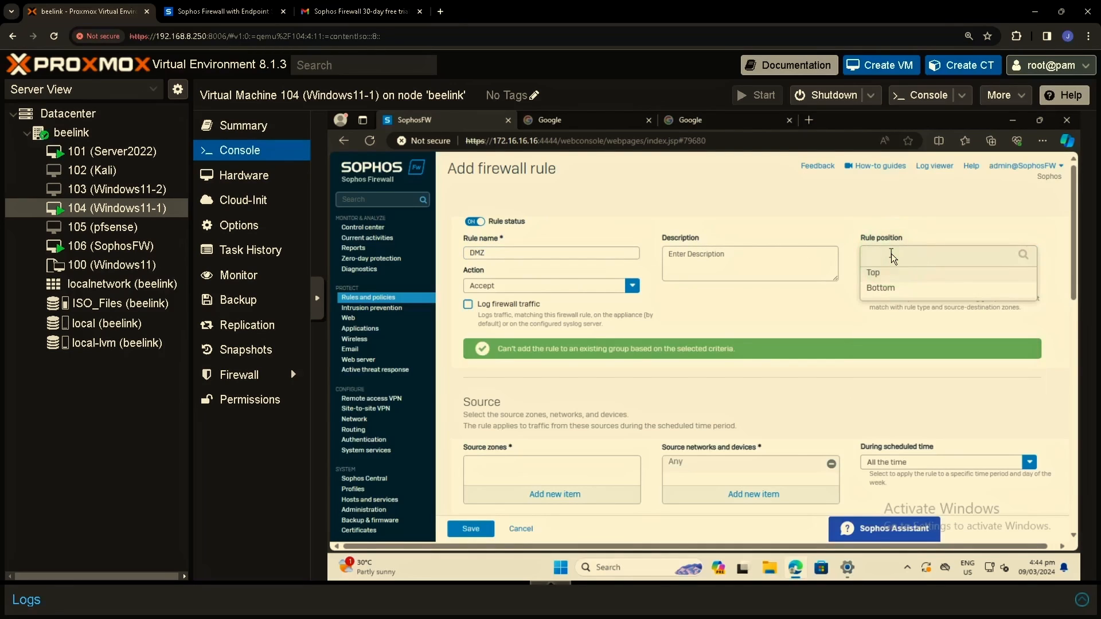
{"action": "left_click", "coordinate": [876, 273]}
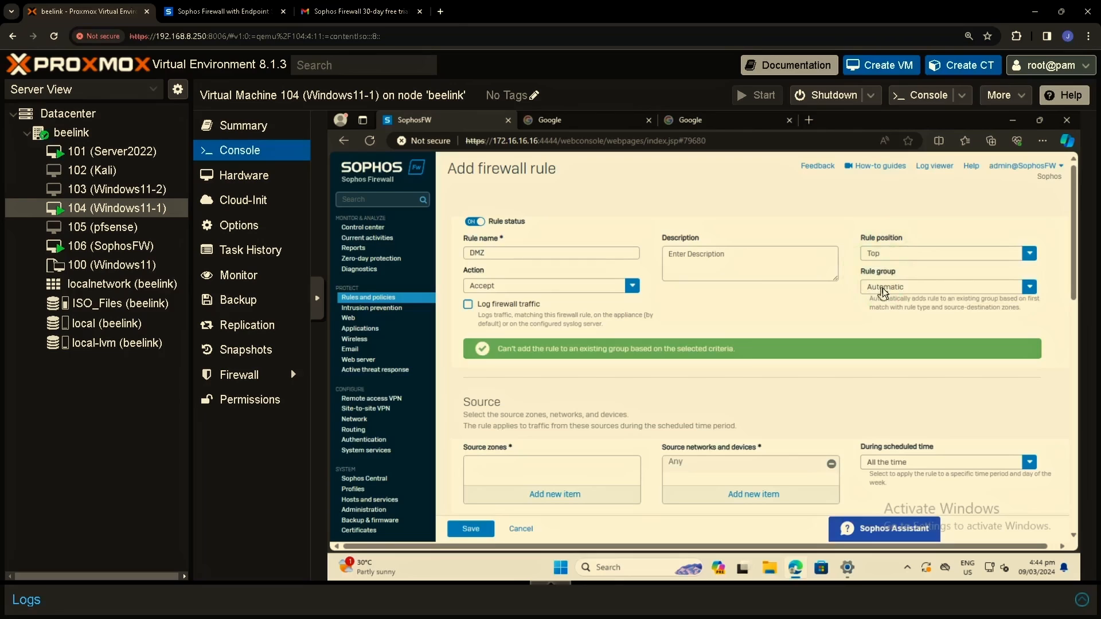
{"action": "left_click", "coordinate": [882, 288]}
{"action": "left_click", "coordinate": [881, 325]}
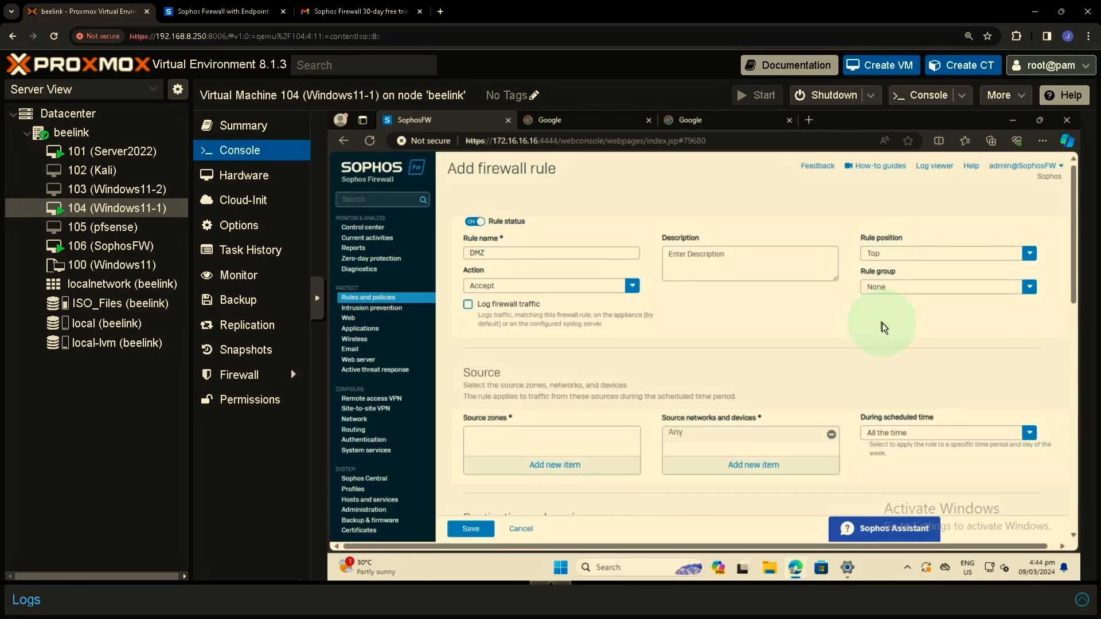
{"action": "scroll", "coordinate": [590, 421], "scroll_direction": "down", "scroll_amount": 1}
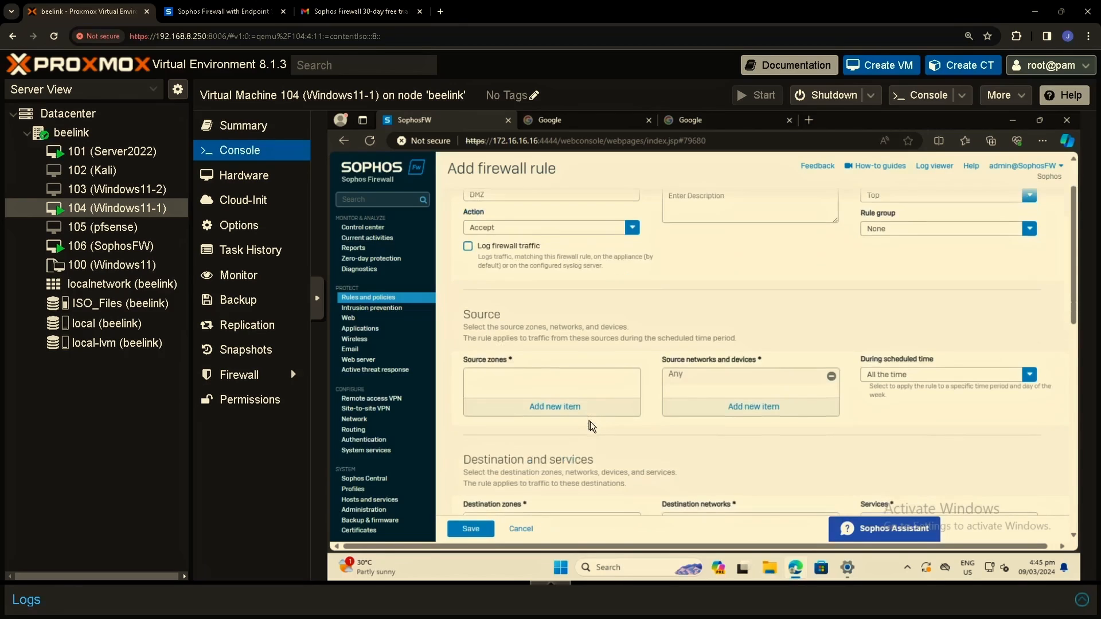
- Set the DMZ rule's source zone to DMZ and destination zone to WAN, then save it
{"action": "left_click", "coordinate": [557, 402]}
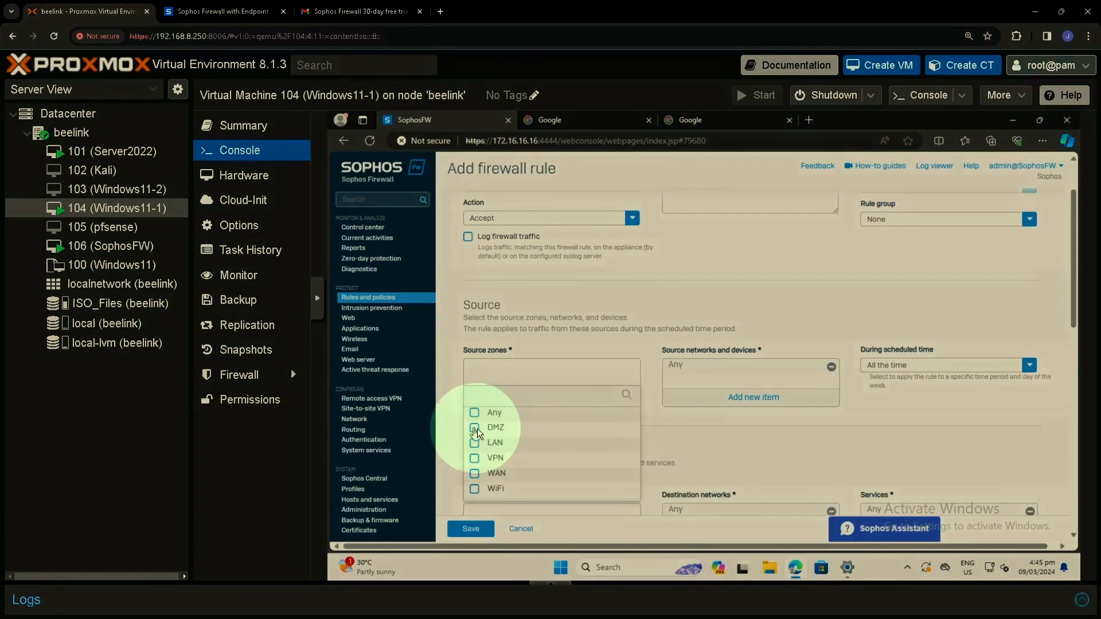
{"action": "left_click", "coordinate": [494, 428]}
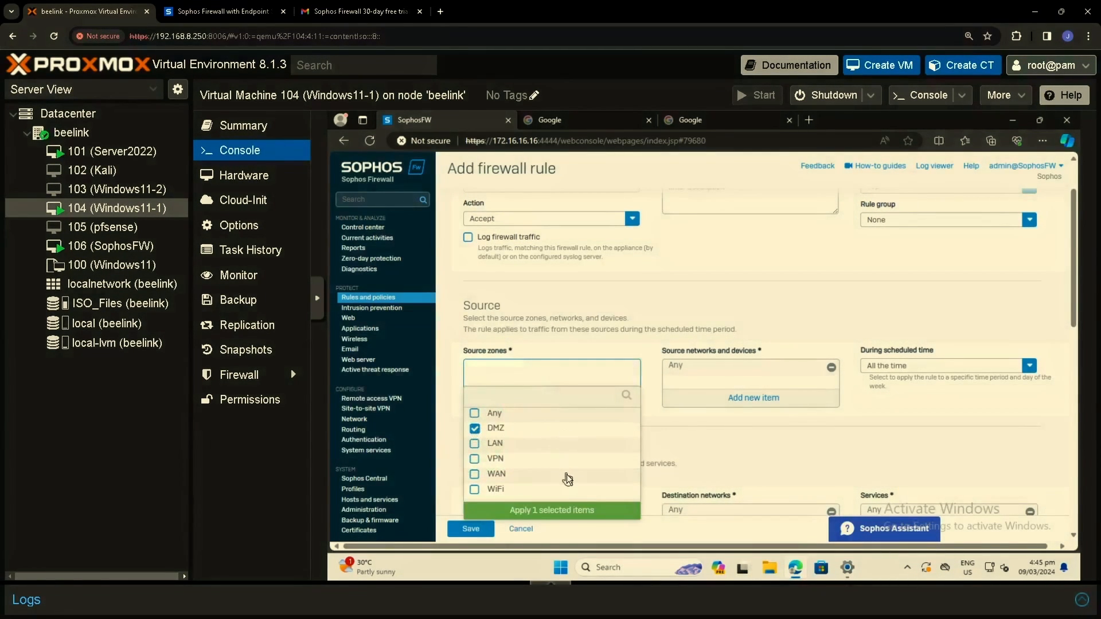
{"action": "left_click", "coordinate": [570, 513]}
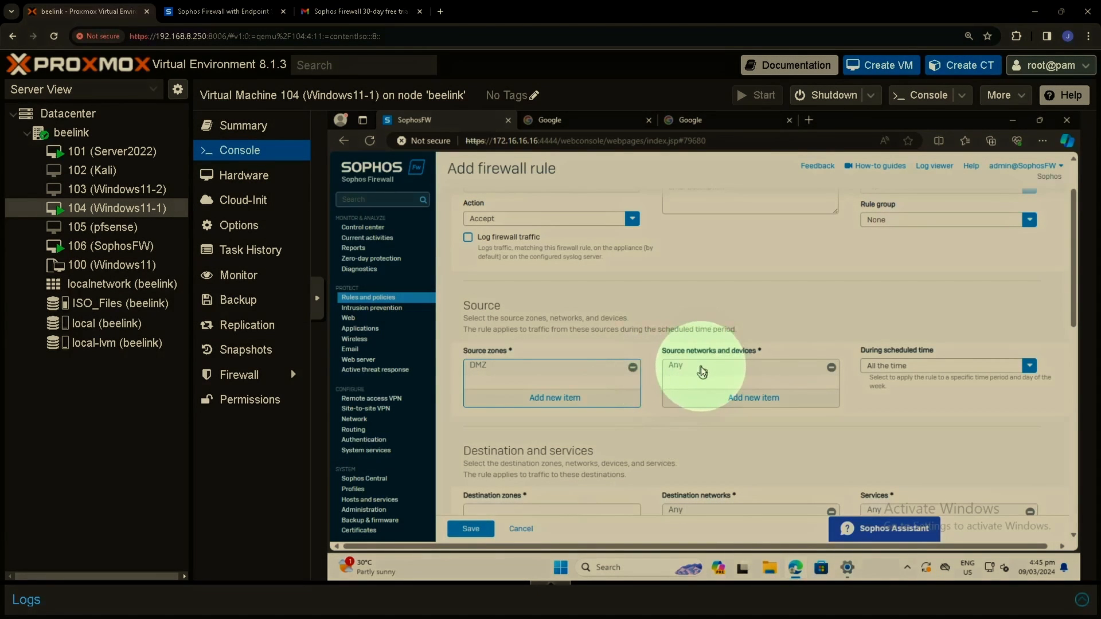
{"action": "scroll", "coordinate": [689, 425], "scroll_direction": "down", "scroll_amount": 2}
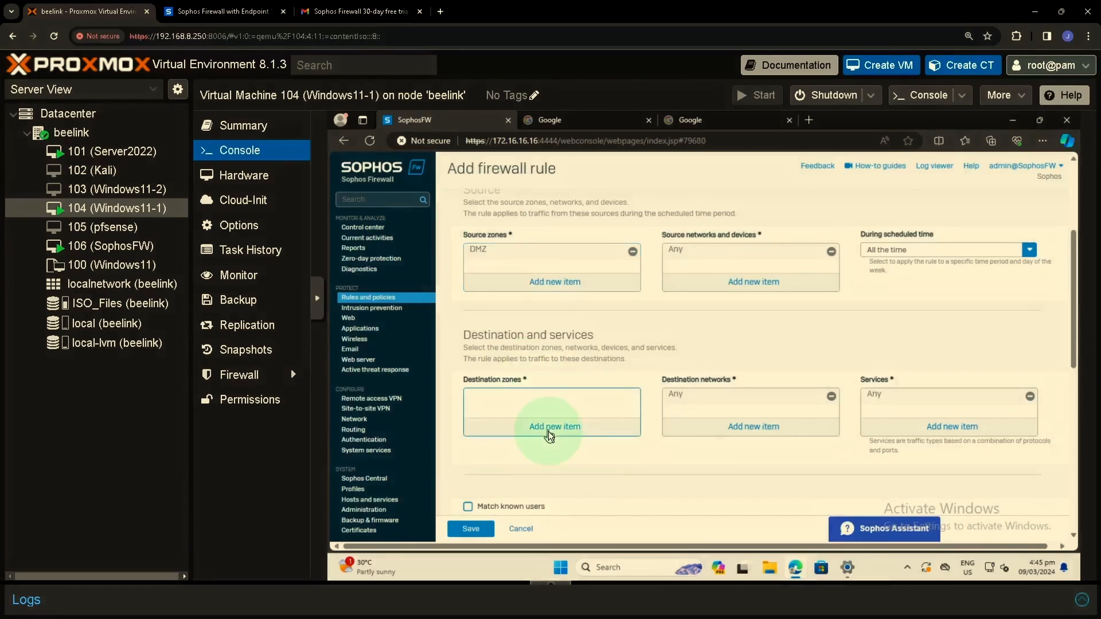
{"action": "left_click", "coordinate": [547, 431]}
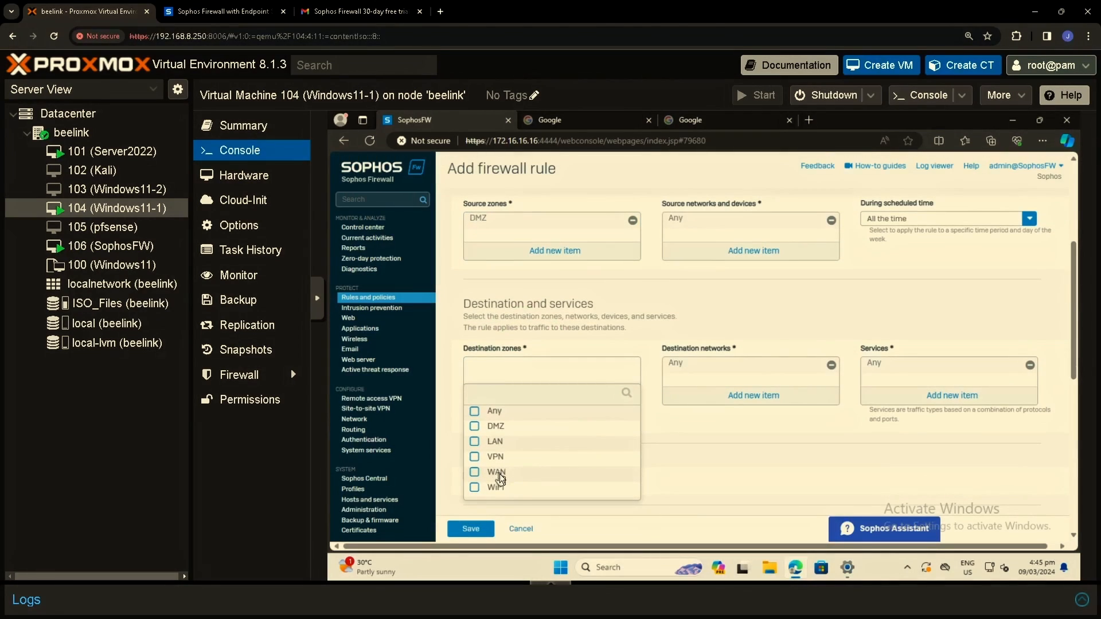
{"action": "left_click", "coordinate": [496, 474]}
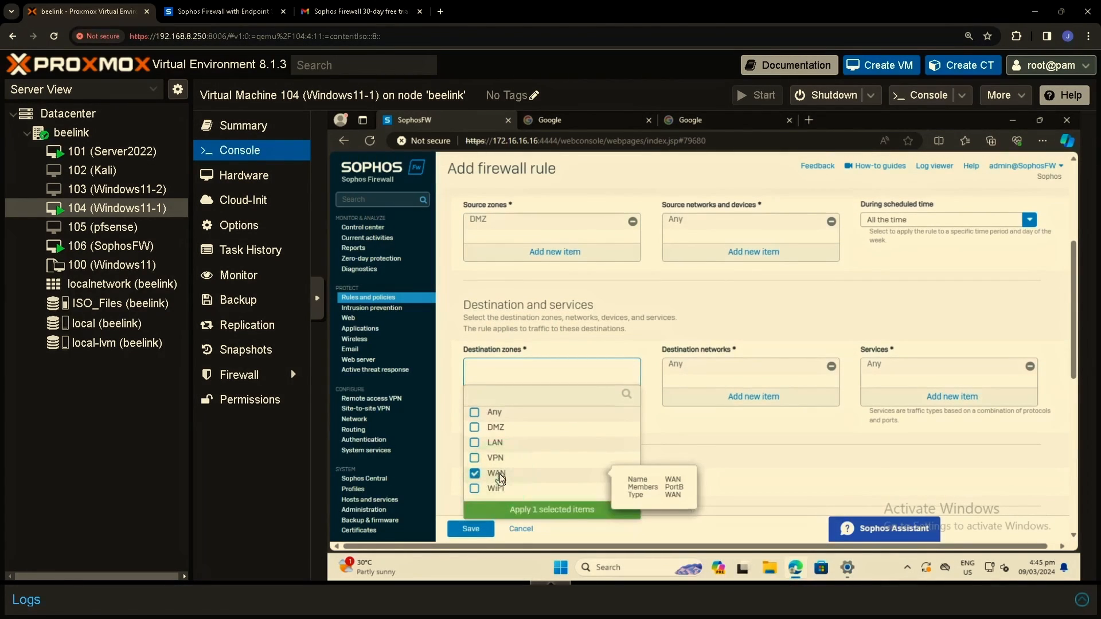
{"action": "left_click", "coordinate": [532, 512]}
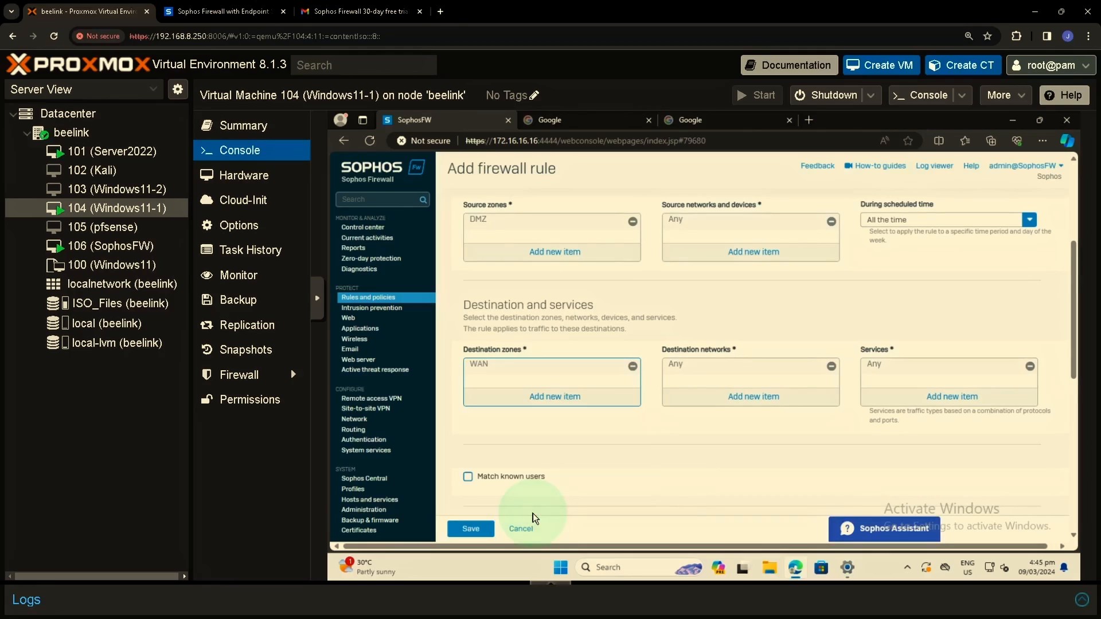
{"action": "left_click", "coordinate": [701, 365]}
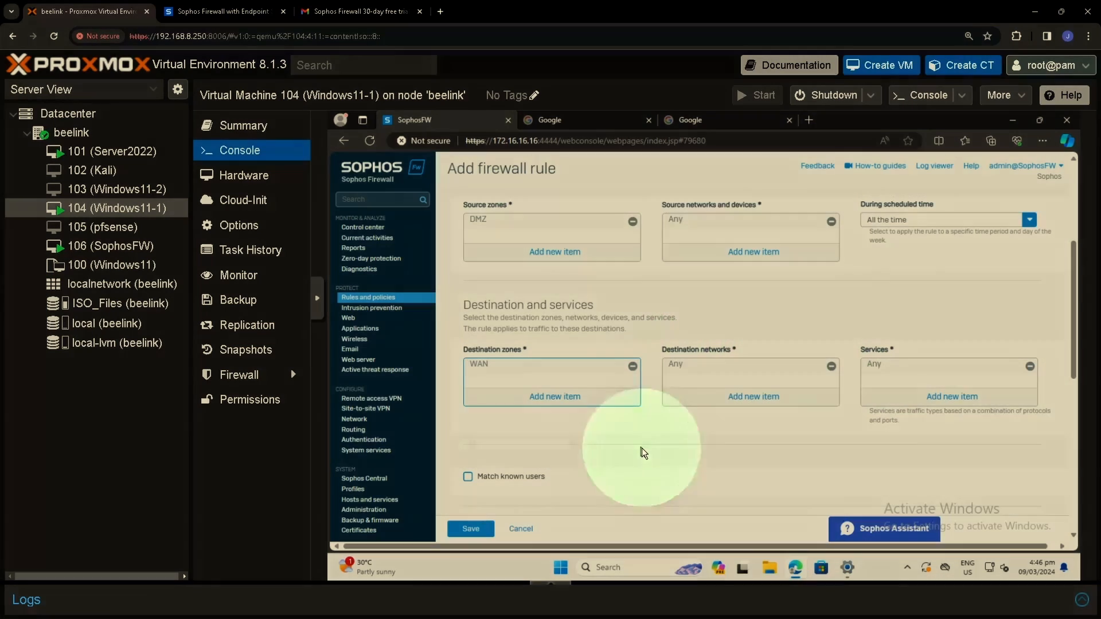
{"action": "scroll", "coordinate": [598, 456], "scroll_direction": "down", "scroll_amount": 2}
{"action": "scroll", "coordinate": [599, 457], "scroll_direction": "down", "scroll_amount": 3}
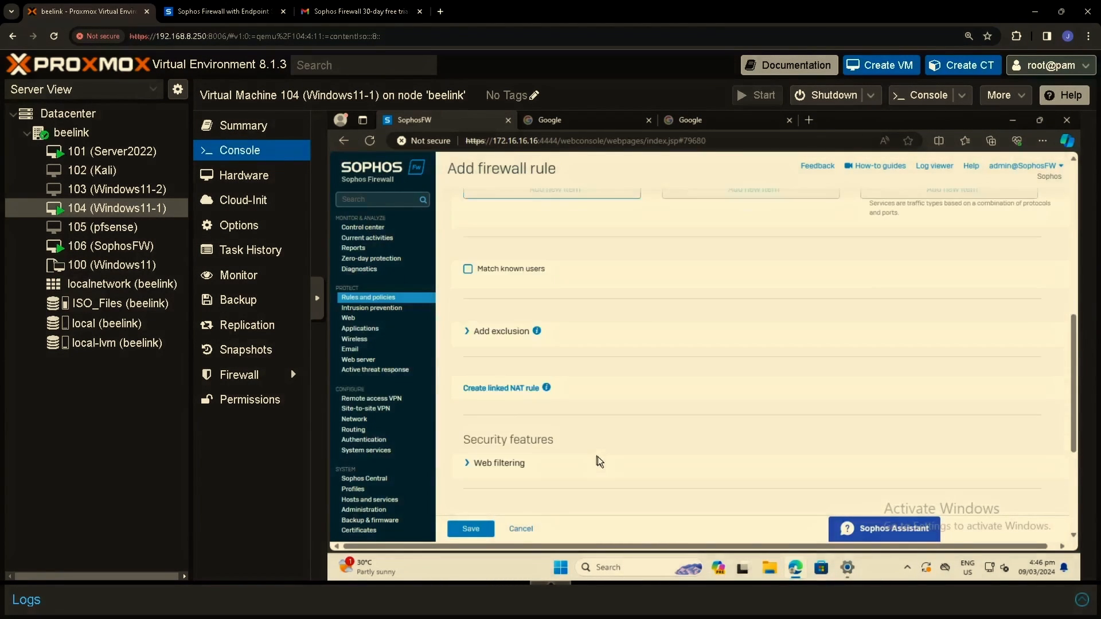
{"action": "left_click", "coordinate": [470, 529]}
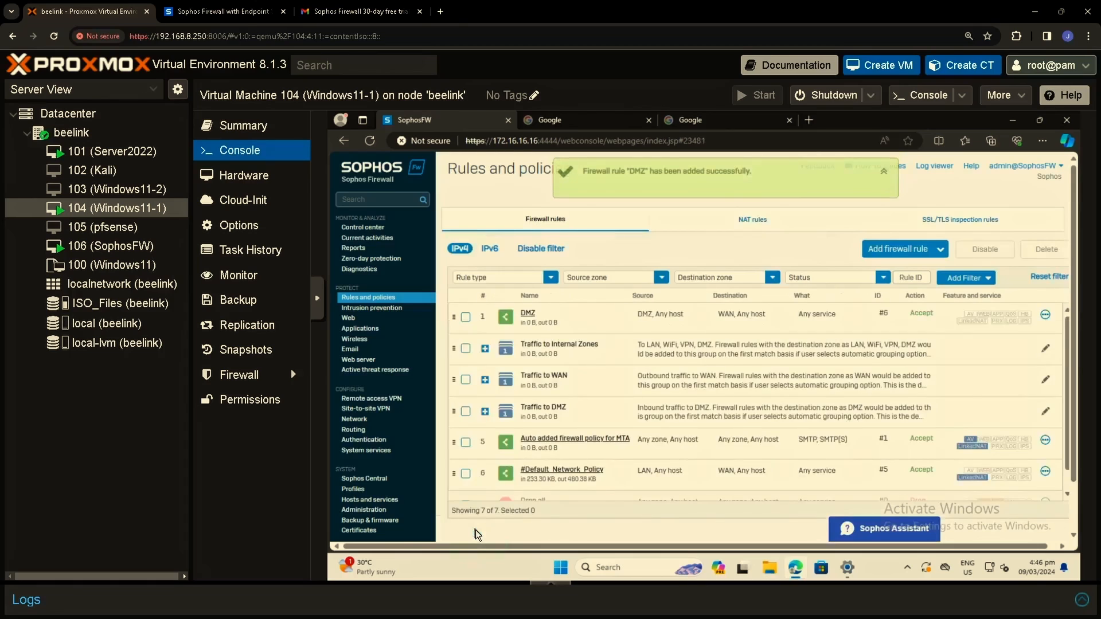
- Check the DMZ rule, then reload google.com in Edge on Server2022
{"action": "left_click", "coordinate": [528, 313]}
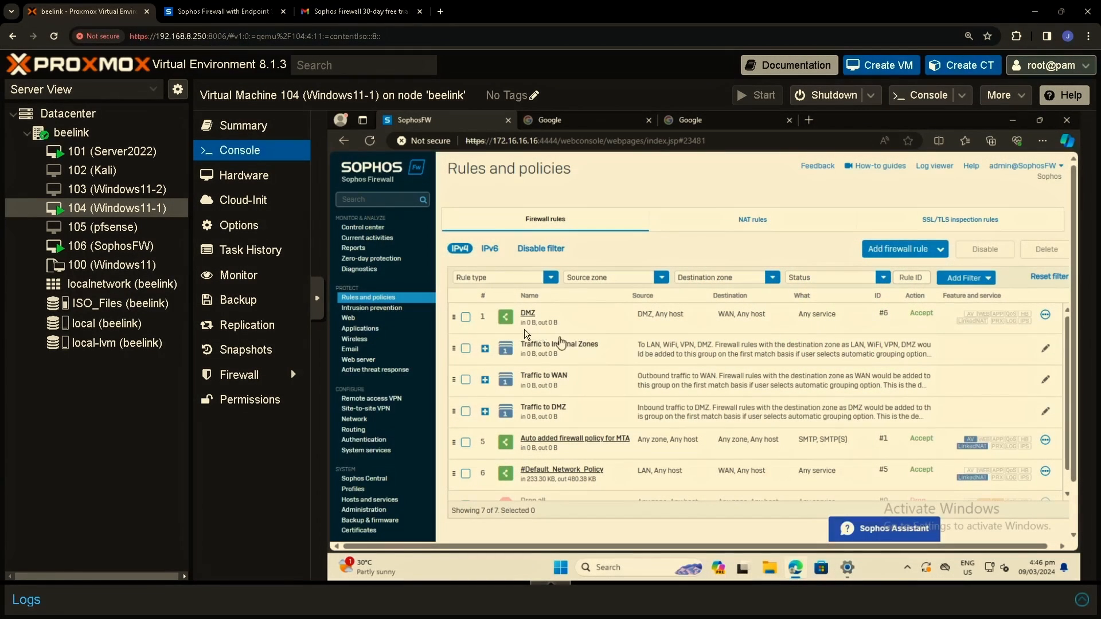
{"action": "left_click", "coordinate": [165, 151]}
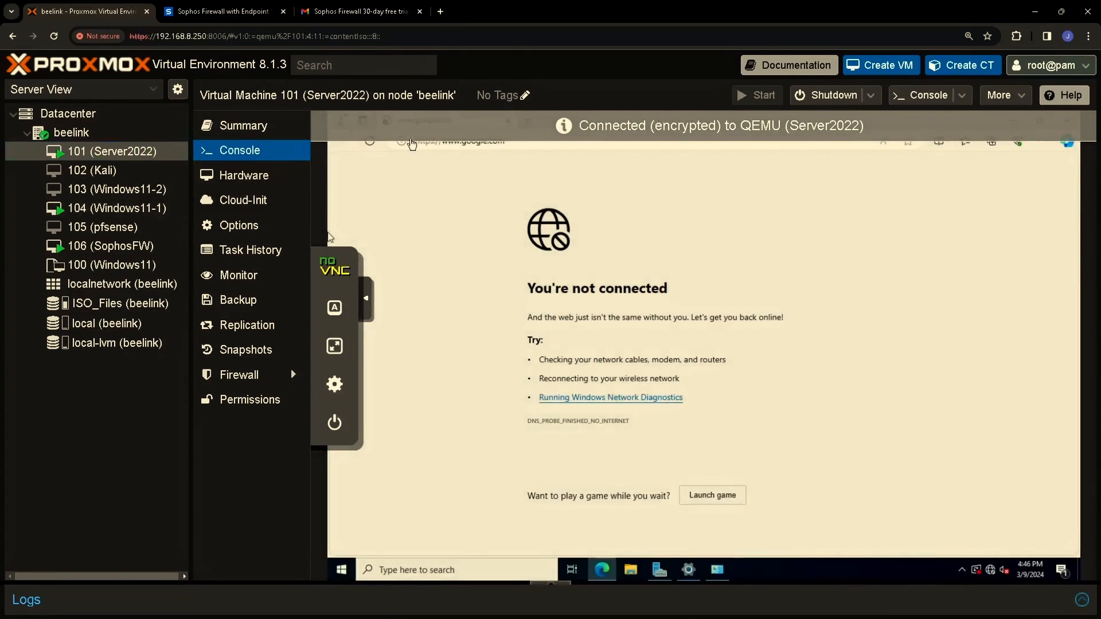
{"action": "left_click", "coordinate": [541, 142]}
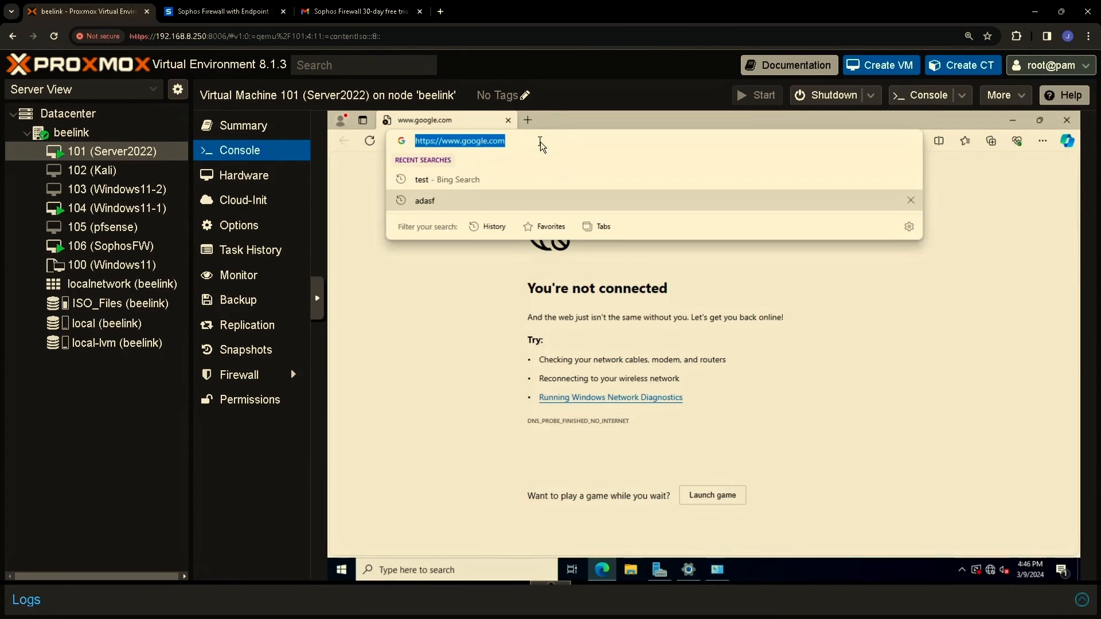
{"action": "key", "text": "Return"}
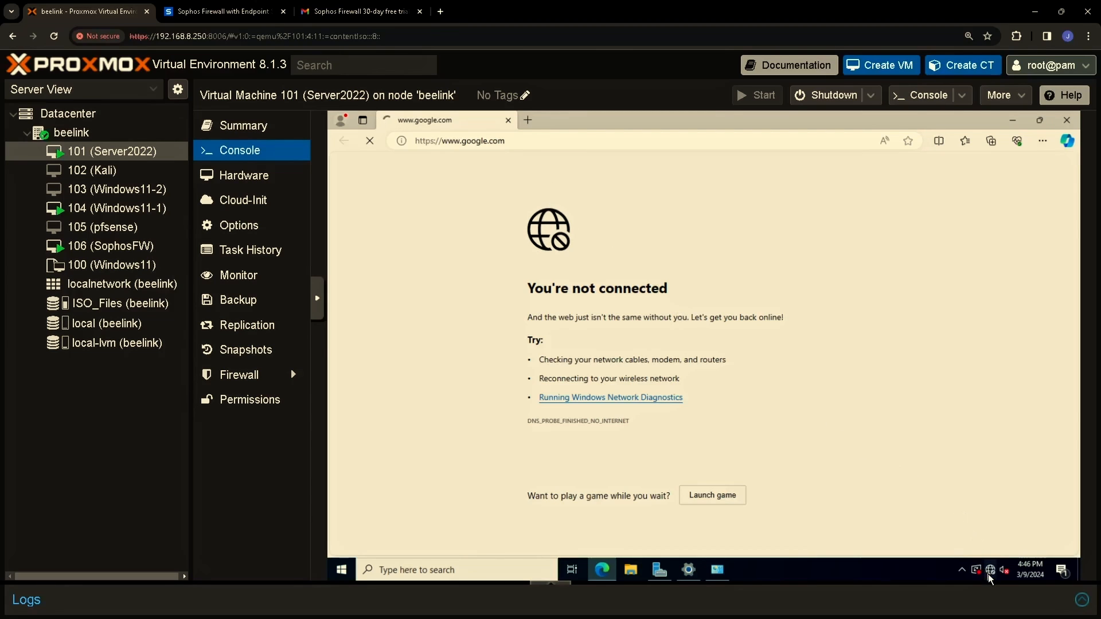
{"action": "mouse_move", "coordinate": [989, 572]}
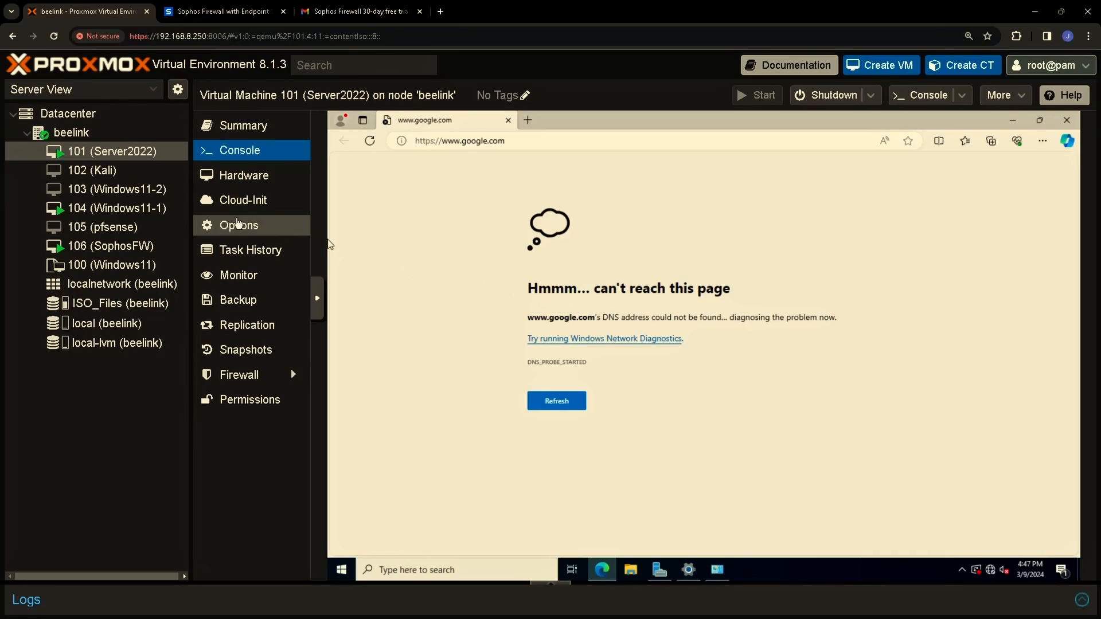
- Refresh the Sophos rules to inspect the DMZ rule's traffic counts, then return to Server2022
{"action": "left_click", "coordinate": [133, 212]}
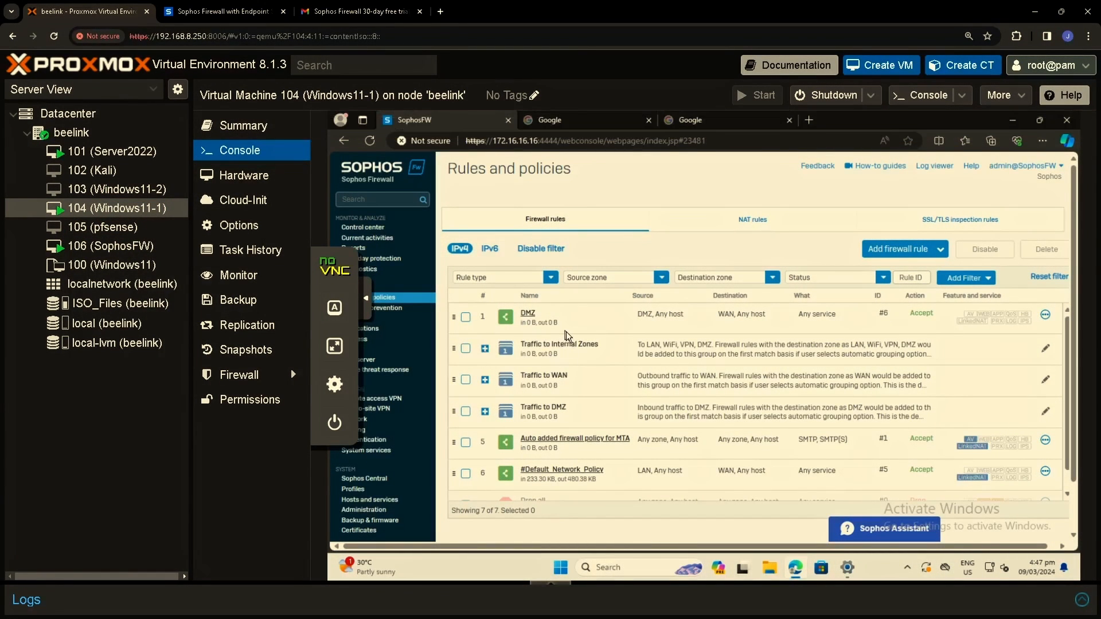
{"action": "left_click", "coordinate": [550, 217]}
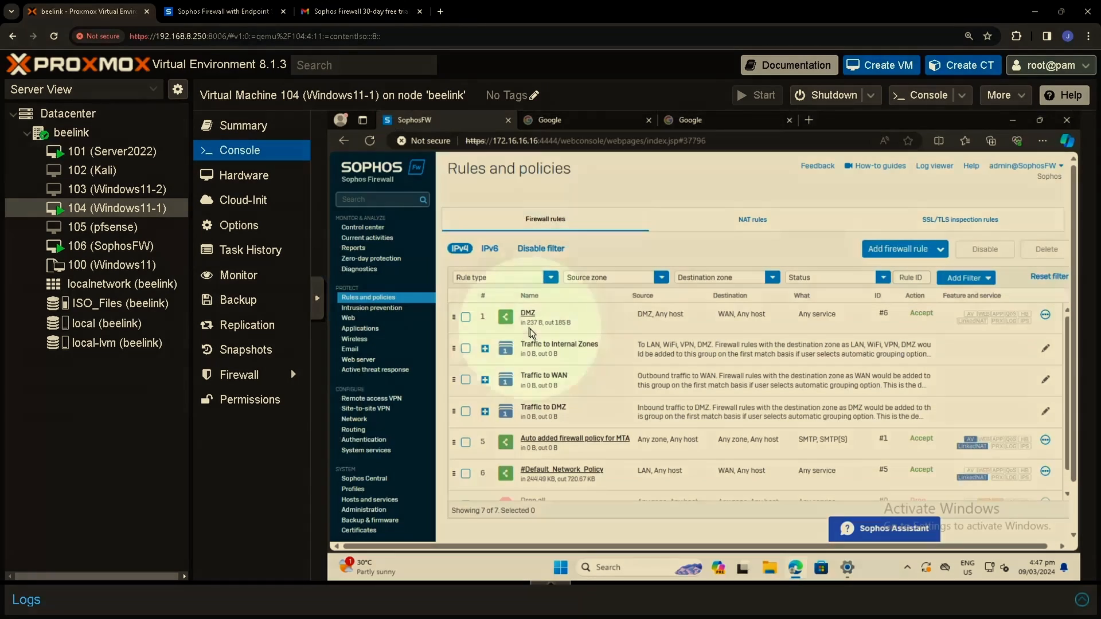
{"action": "left_click", "coordinate": [538, 329]}
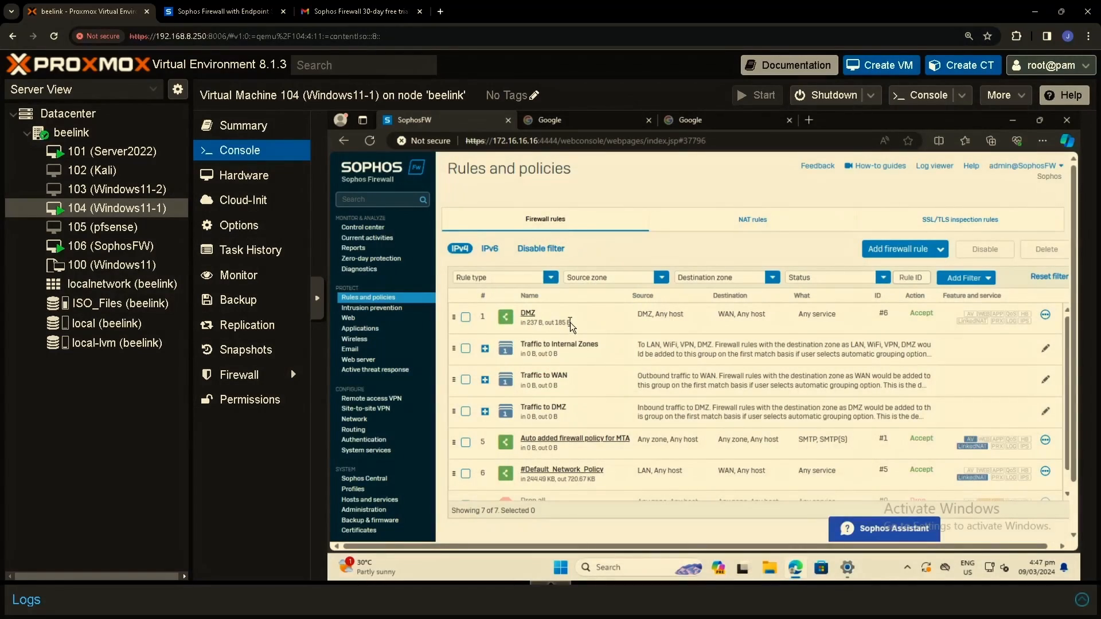
{"action": "left_click", "coordinate": [111, 150]}
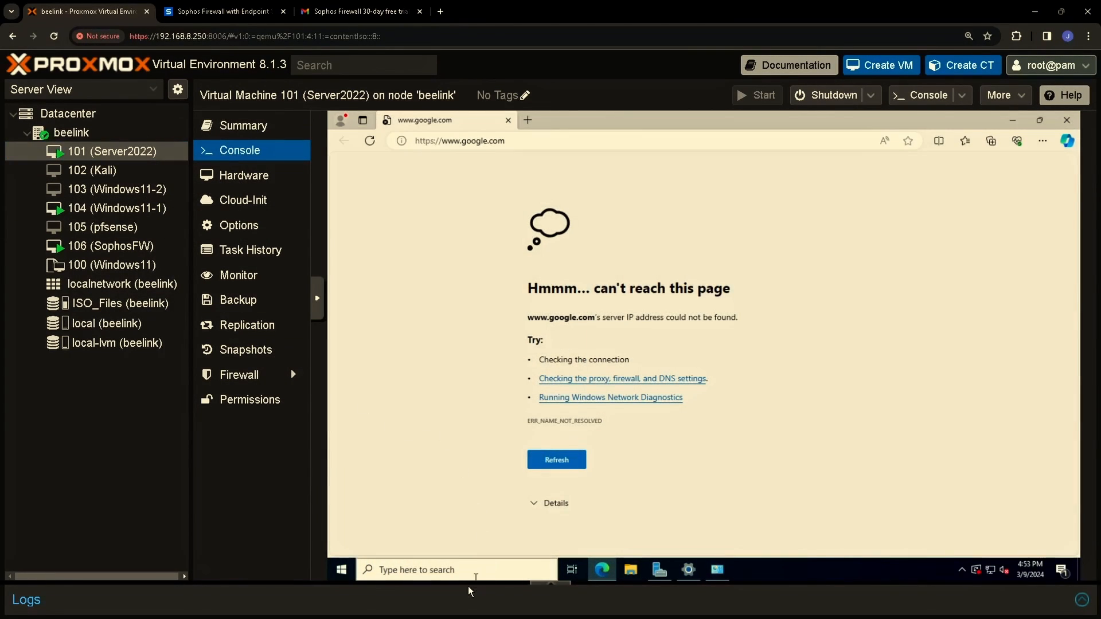
- Ping google.com from an administrator Command Prompt on Server2022, then switch to the Windows11-1 console
{"action": "left_click", "coordinate": [467, 569]}
{"action": "type", "text": "cmd"}
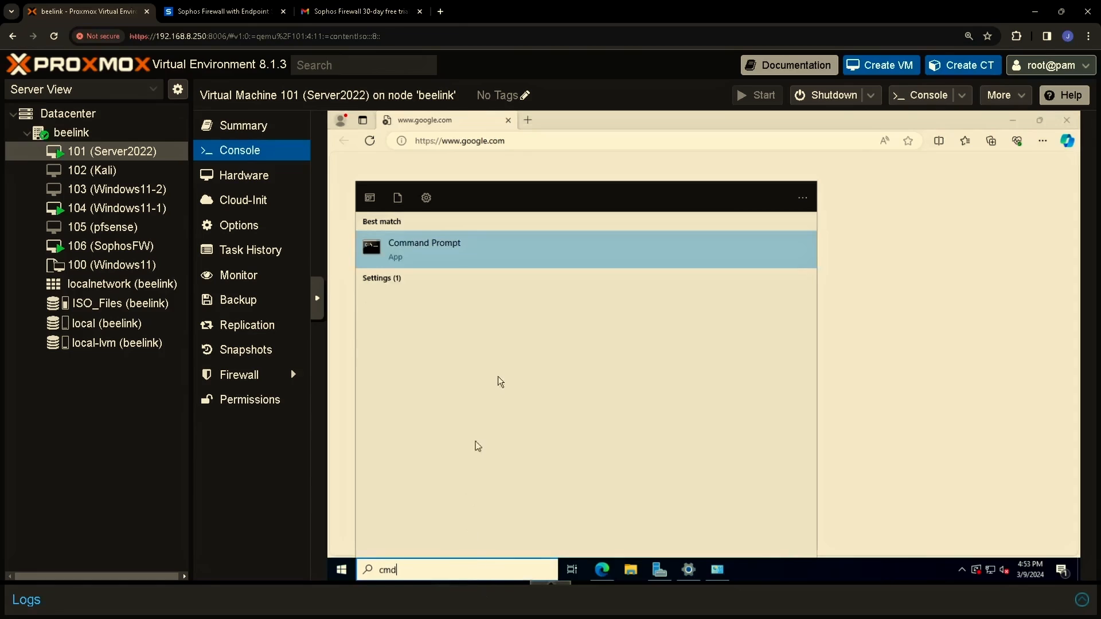
{"action": "left_click", "coordinate": [554, 250]}
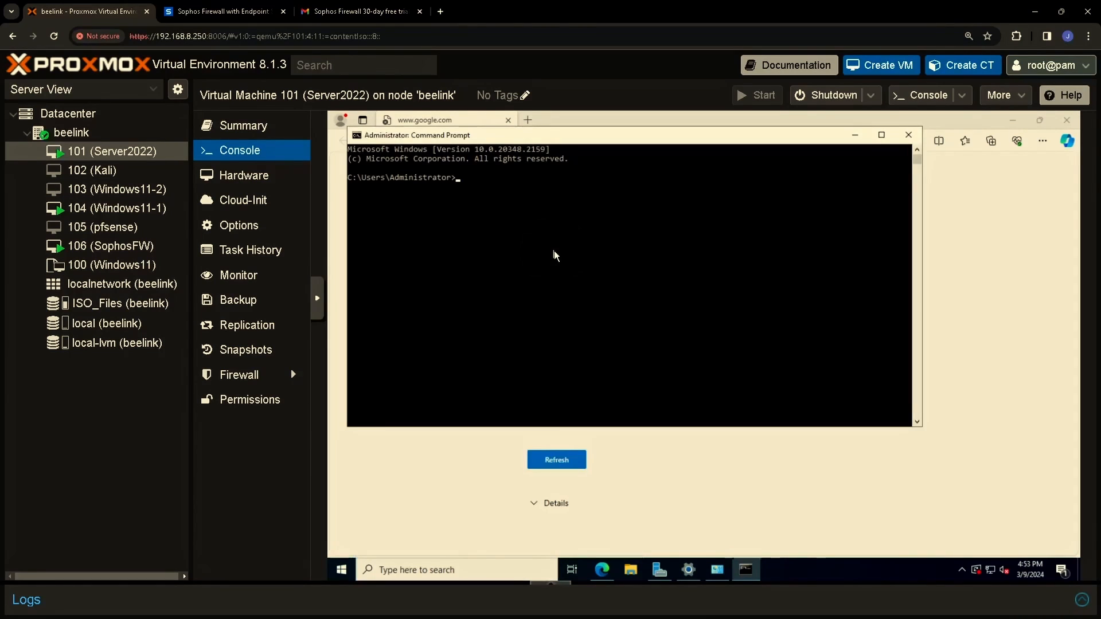
{"action": "type", "text": "ping google.com"}
{"action": "key", "text": "Return"}
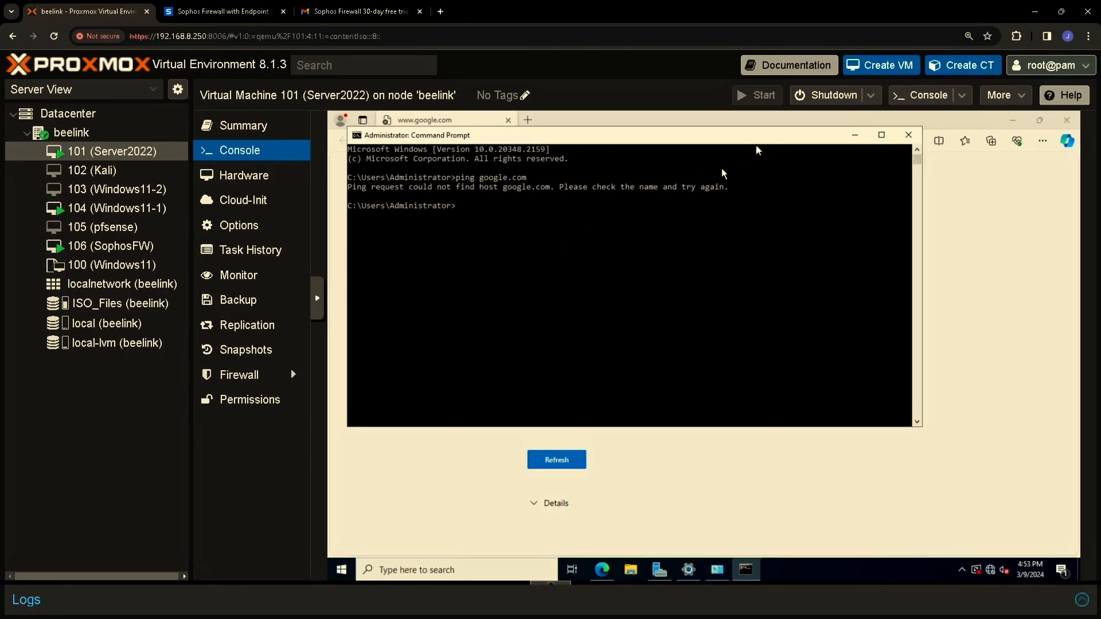
{"action": "left_click", "coordinate": [854, 135]}
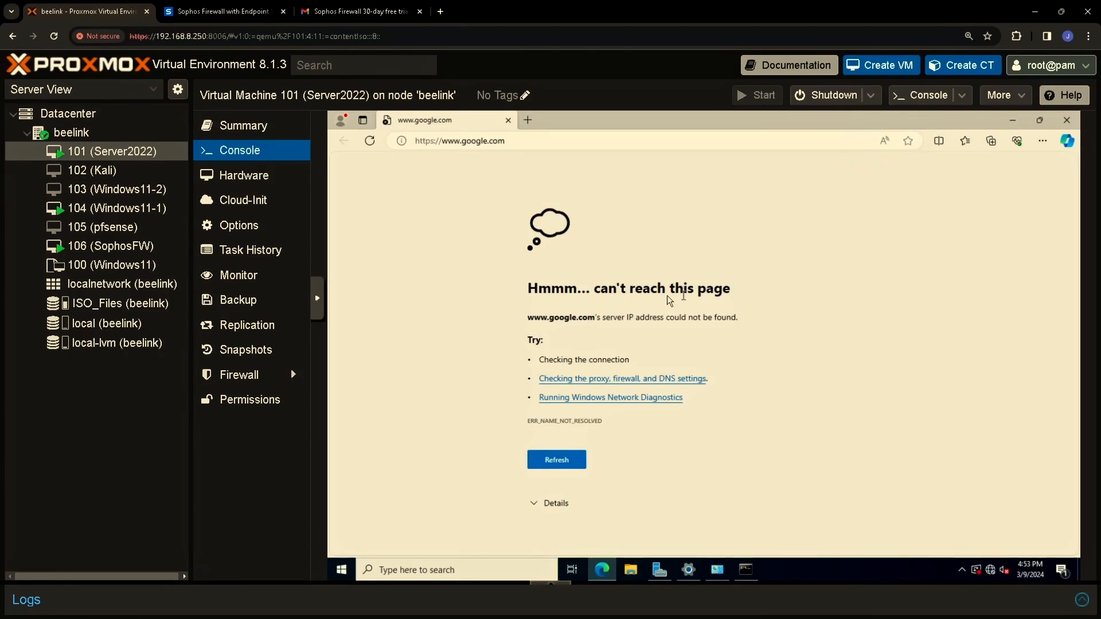
{"action": "left_click", "coordinate": [151, 210]}
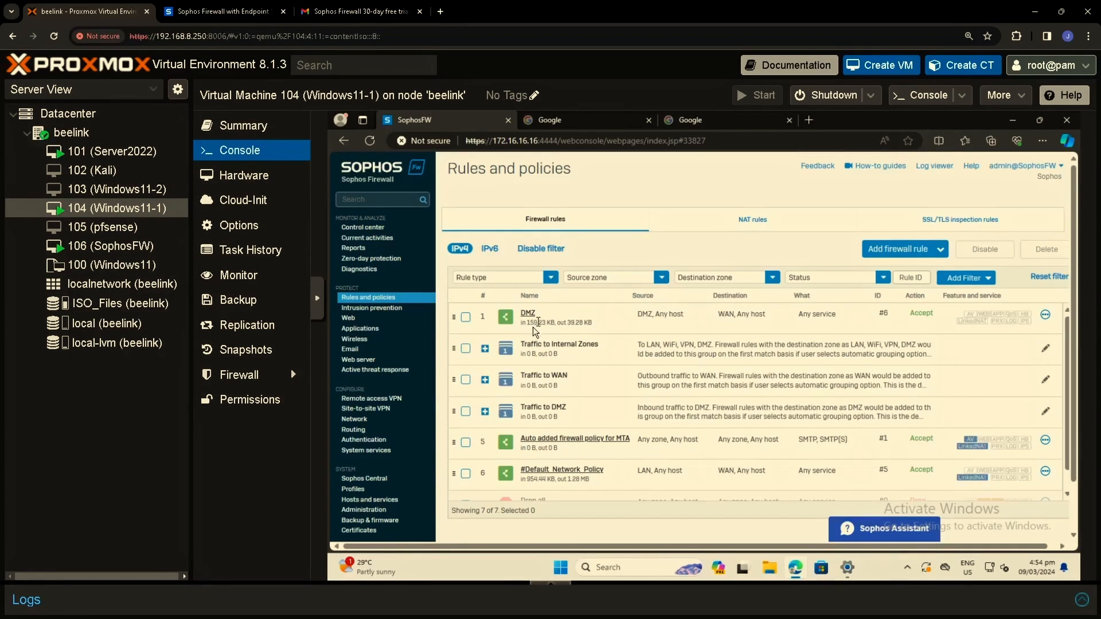
- Allow DNS for the DMZ zone in Sophos Device access, apply the change, then return to Server2022
{"action": "left_click", "coordinate": [382, 510]}
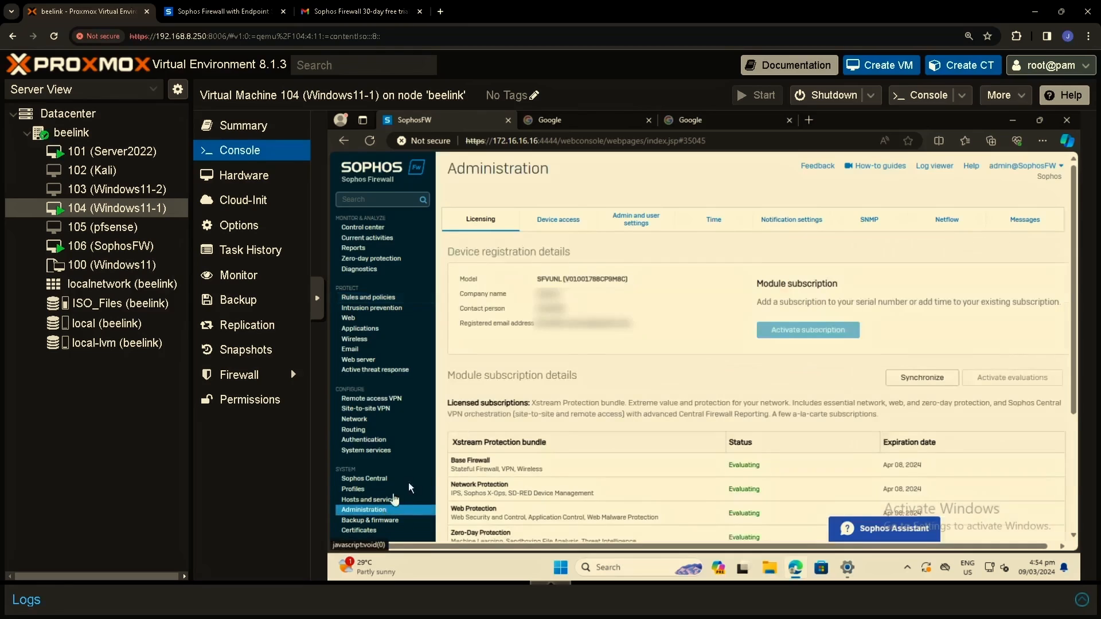
{"action": "left_click", "coordinate": [561, 219]}
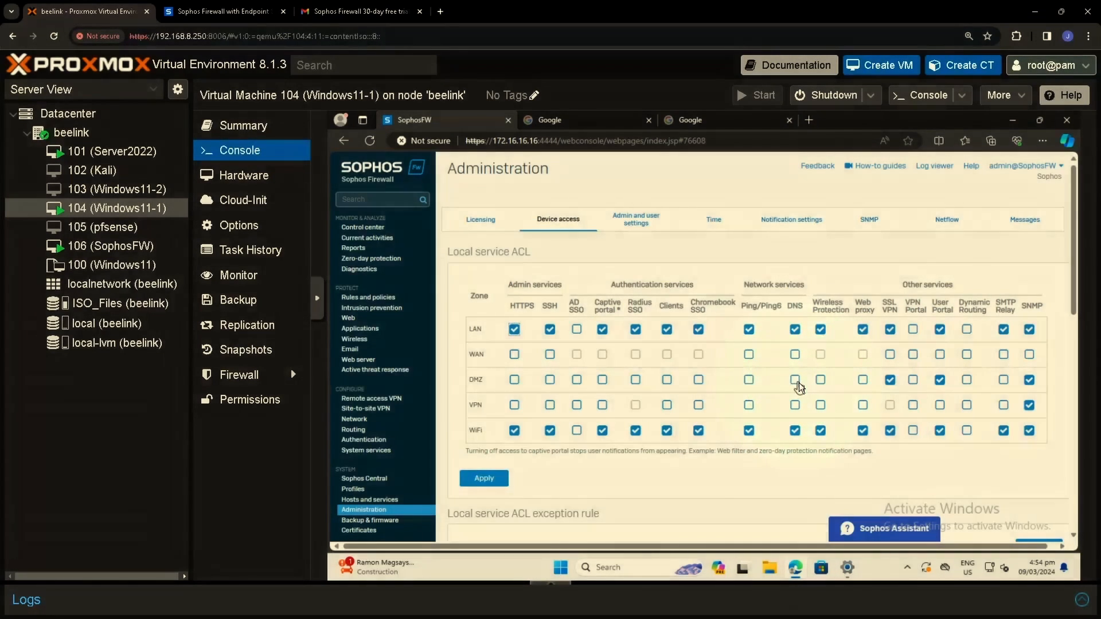
{"action": "left_click", "coordinate": [795, 382]}
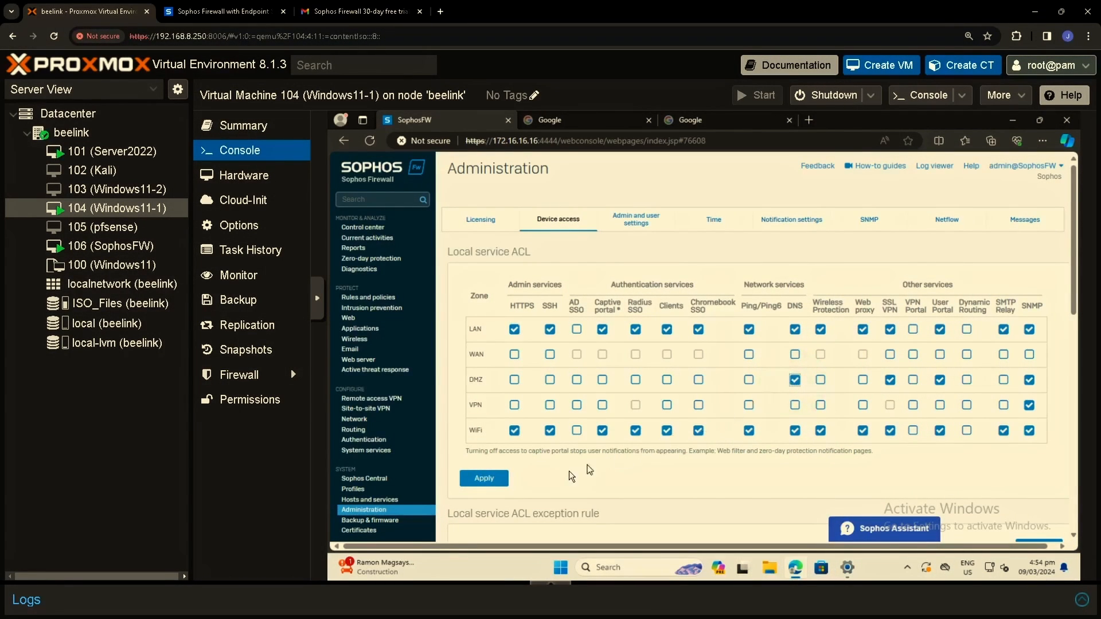
{"action": "left_click", "coordinate": [487, 480]}
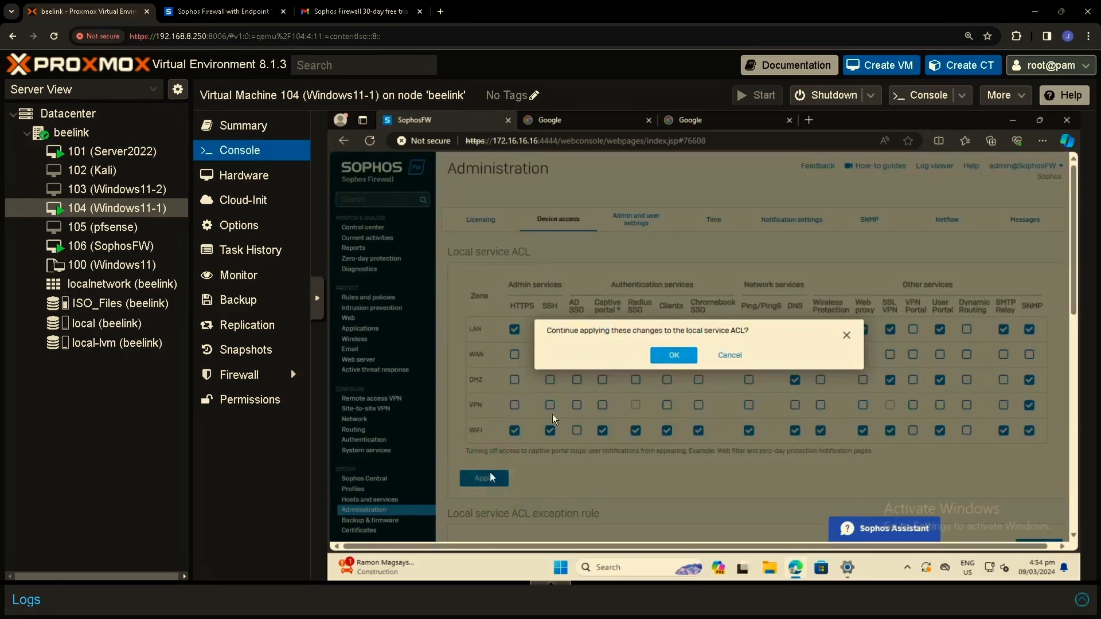
{"action": "left_click", "coordinate": [670, 357]}
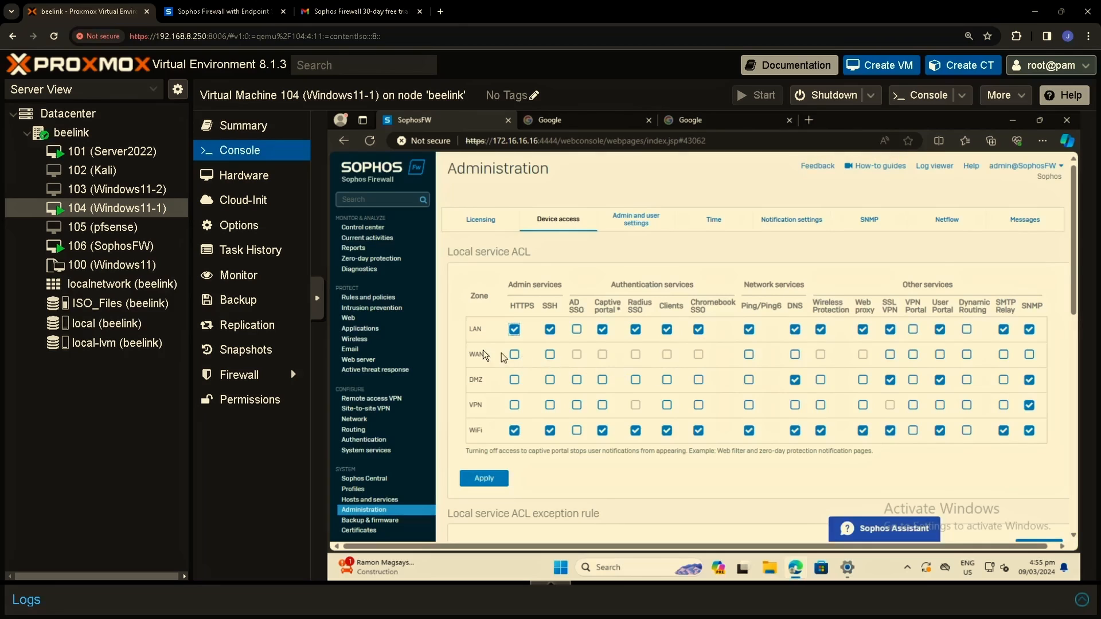
{"action": "left_click", "coordinate": [151, 153]}
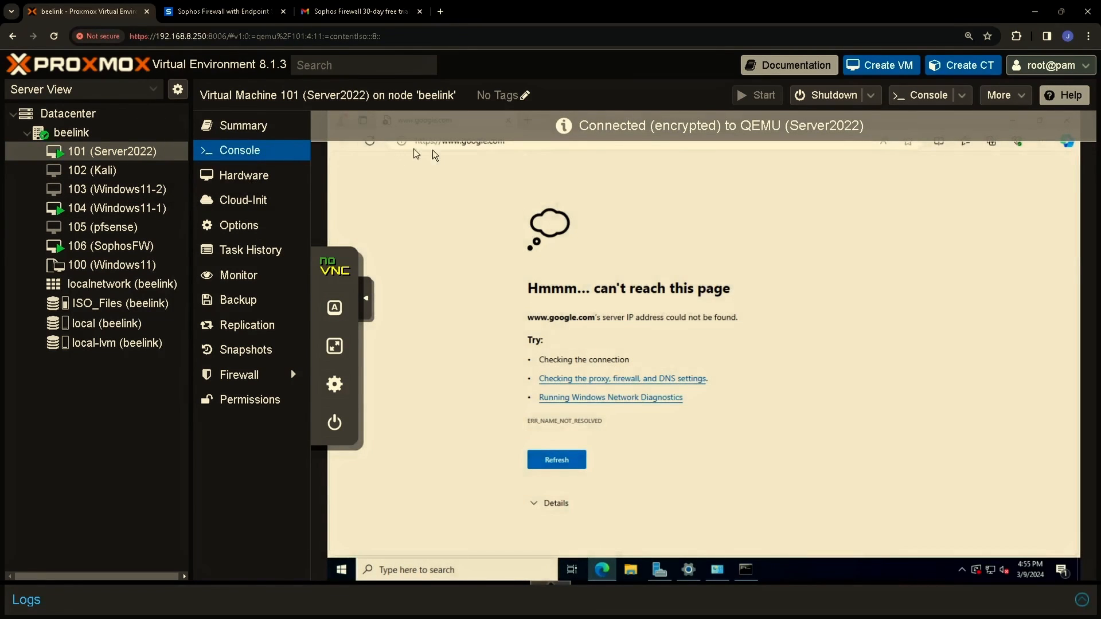
- Reload google.com in Edge on Server2022 and rerun ping google.com in Command Prompt
{"action": "left_click", "coordinate": [531, 143]}
{"action": "key", "text": "Return"}
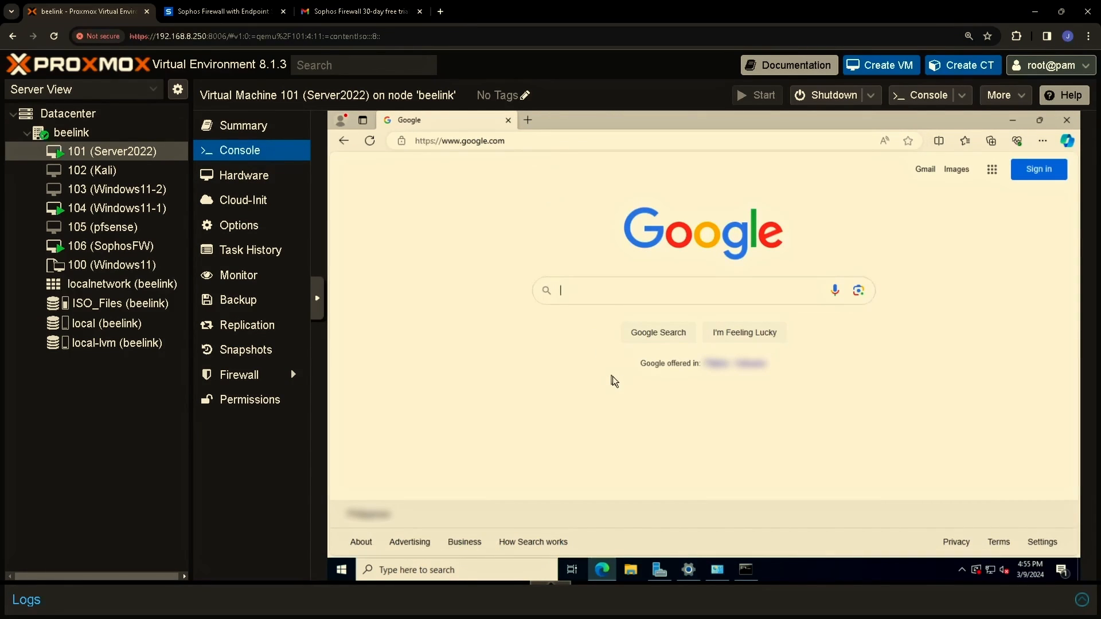
{"action": "left_click", "coordinate": [745, 569]}
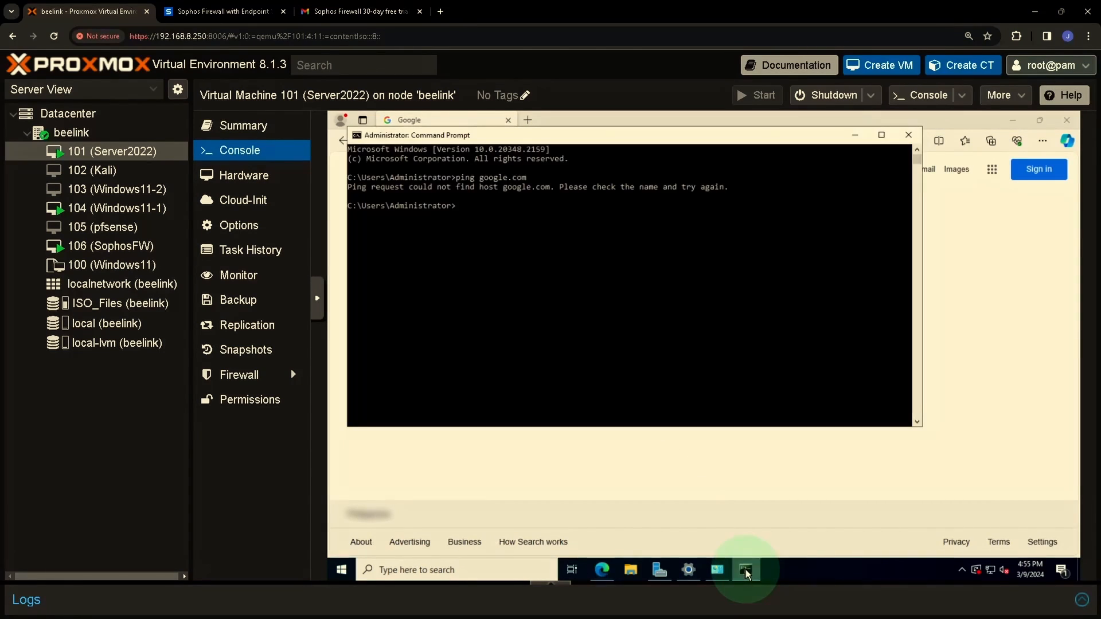
{"action": "left_click", "coordinate": [612, 322]}
{"action": "type", "text": "ping google.com"}
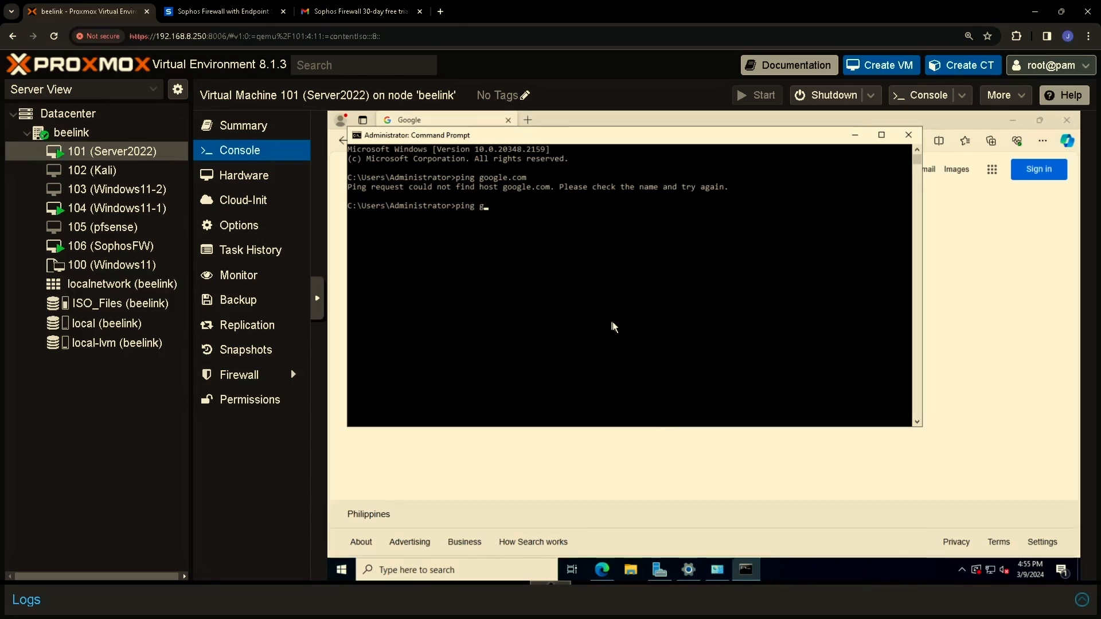
{"action": "key", "text": "Return"}
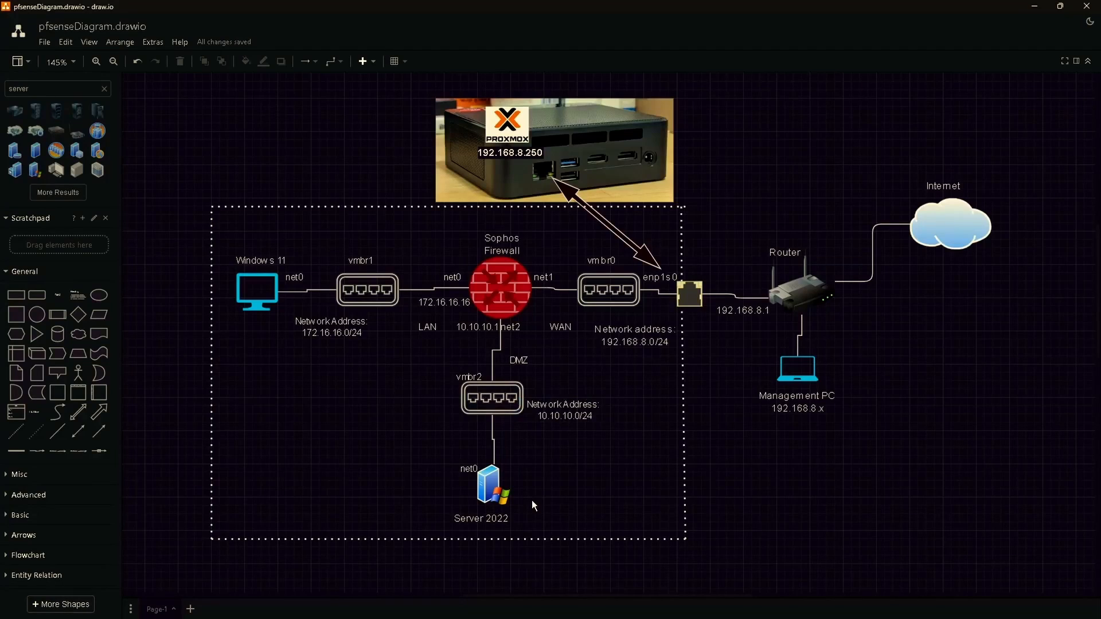
- Add text labels 10.10.10.100 beside Server 2022 and 172.16.16.17 under the Windows 11 monitor
{"action": "double_click", "coordinate": [532, 504]}
{"action": "type", "text": "10.10.10"}
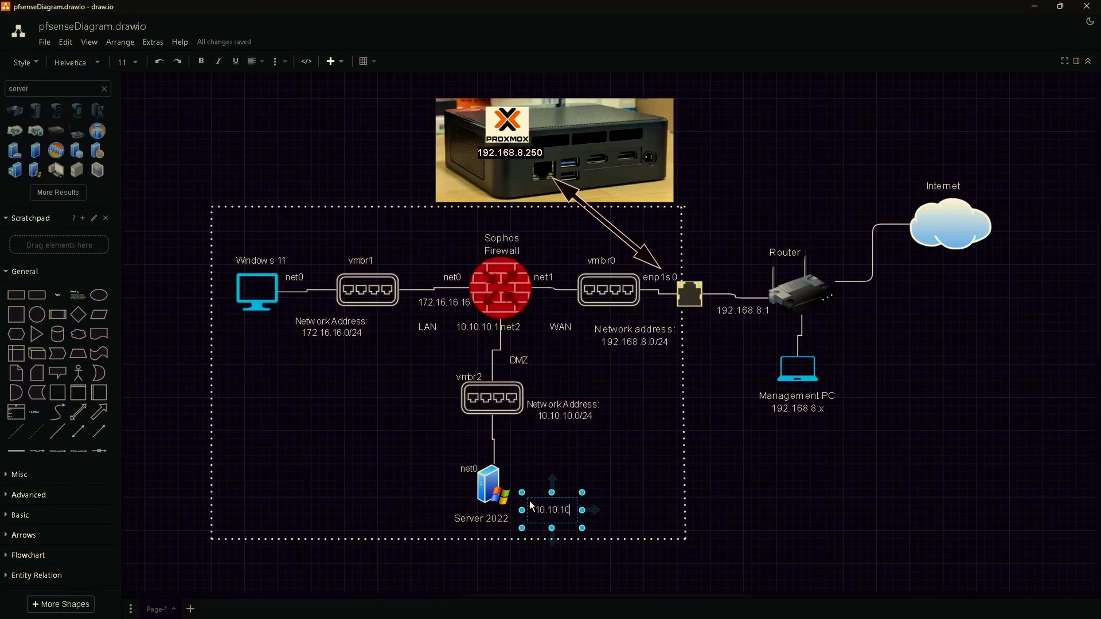
{"action": "type", "text": ".100"}
{"action": "left_click_drag", "start_coordinate": [529, 498], "coordinate": [502, 465]}
{"action": "left_click", "coordinate": [573, 512]}
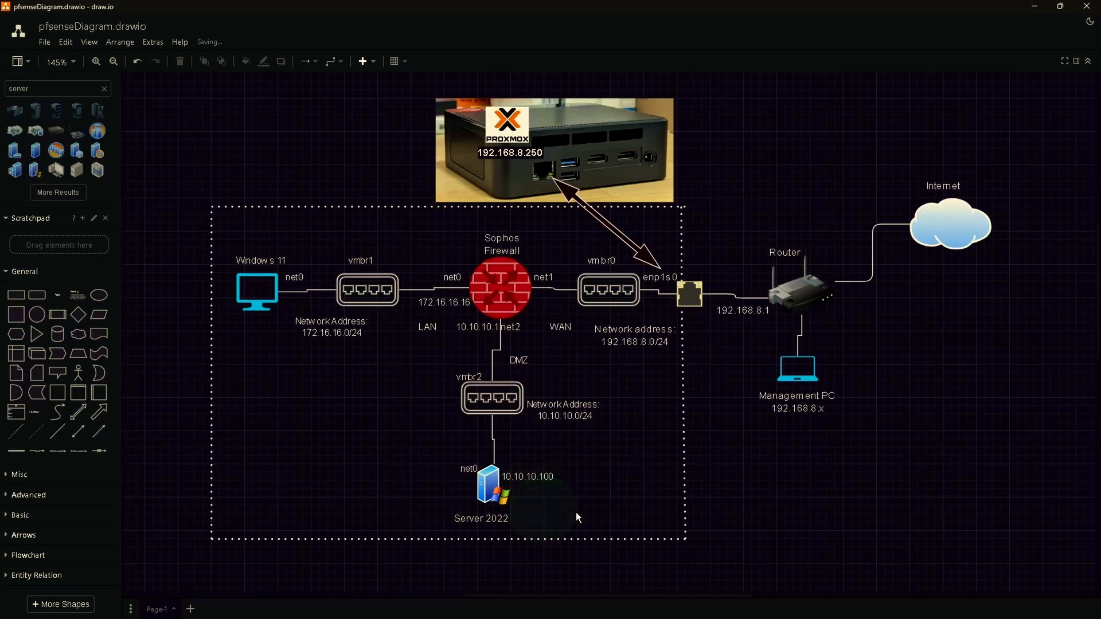
{"action": "double_click", "coordinate": [238, 331]}
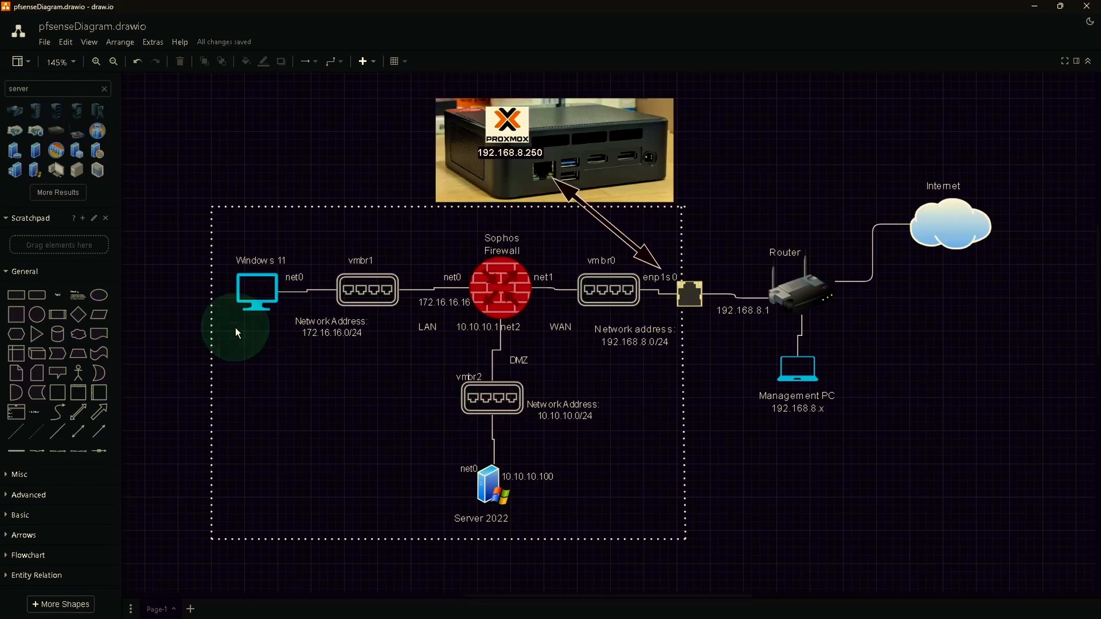
{"action": "type", "text": "172"}
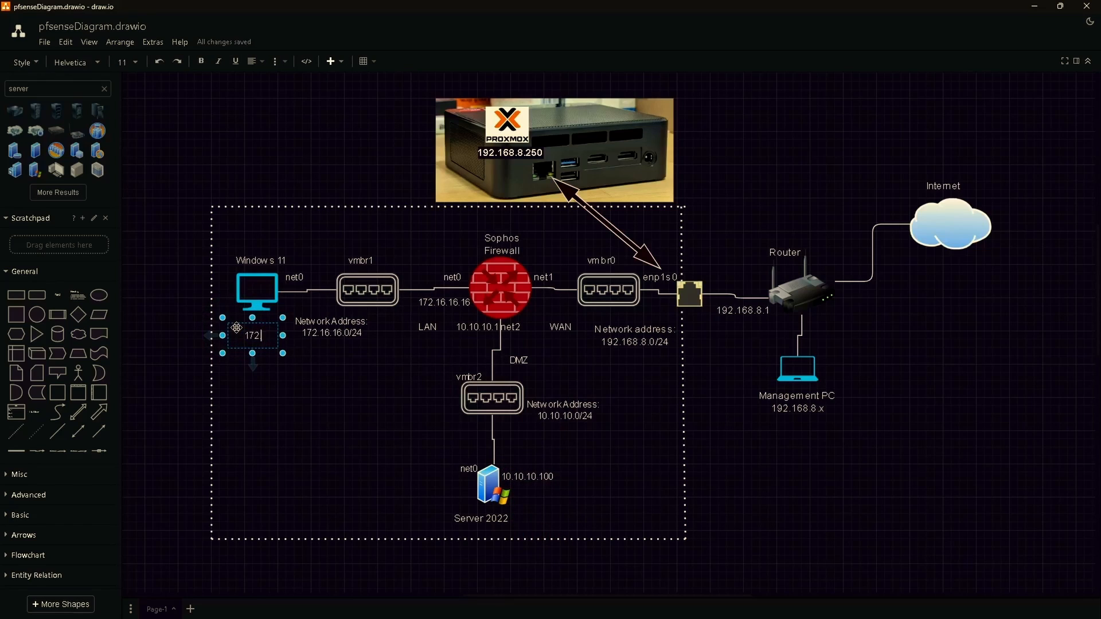
{"action": "type", "text": ".16.16.17"}
{"action": "left_click_drag", "start_coordinate": [264, 326], "coordinate": [265, 317]}
{"action": "left_click", "coordinate": [283, 374]}
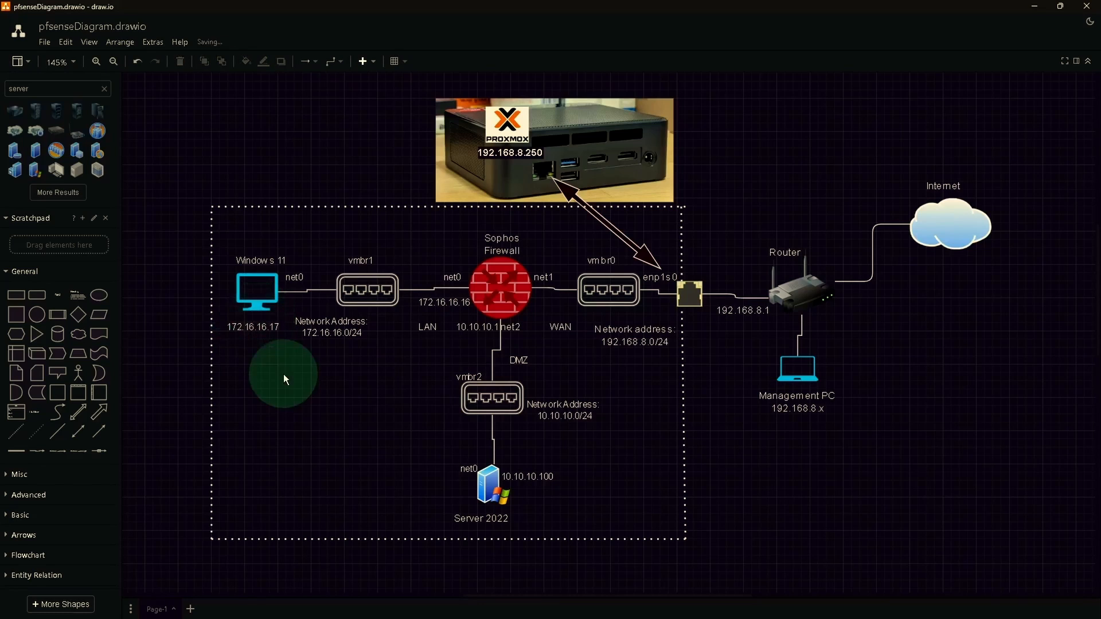
{"action": "left_click", "coordinate": [240, 325]}
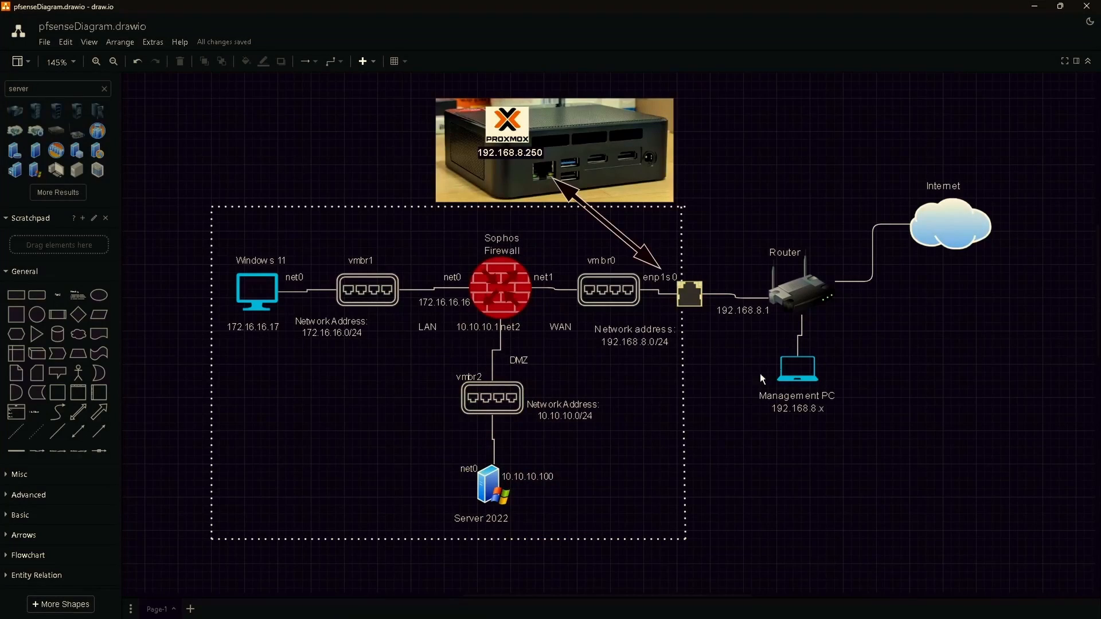
- On Windows11-1, ping 10.10.10.100 from a Command Prompt, then minimize the Settings window
{"action": "left_click", "coordinate": [1031, 6]}
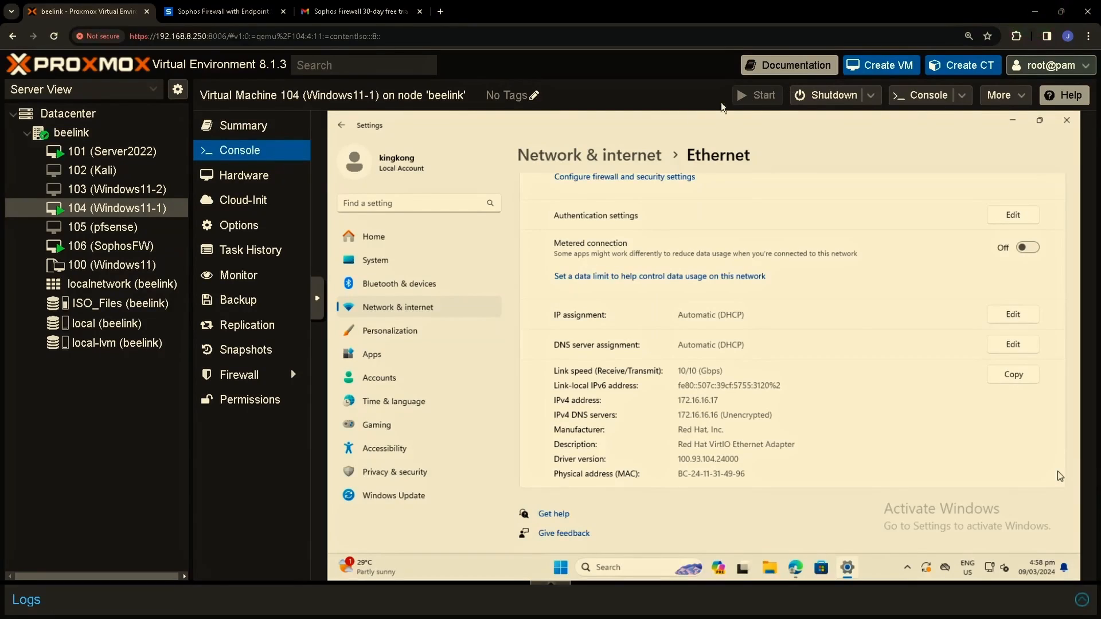
{"action": "left_click", "coordinate": [636, 568]}
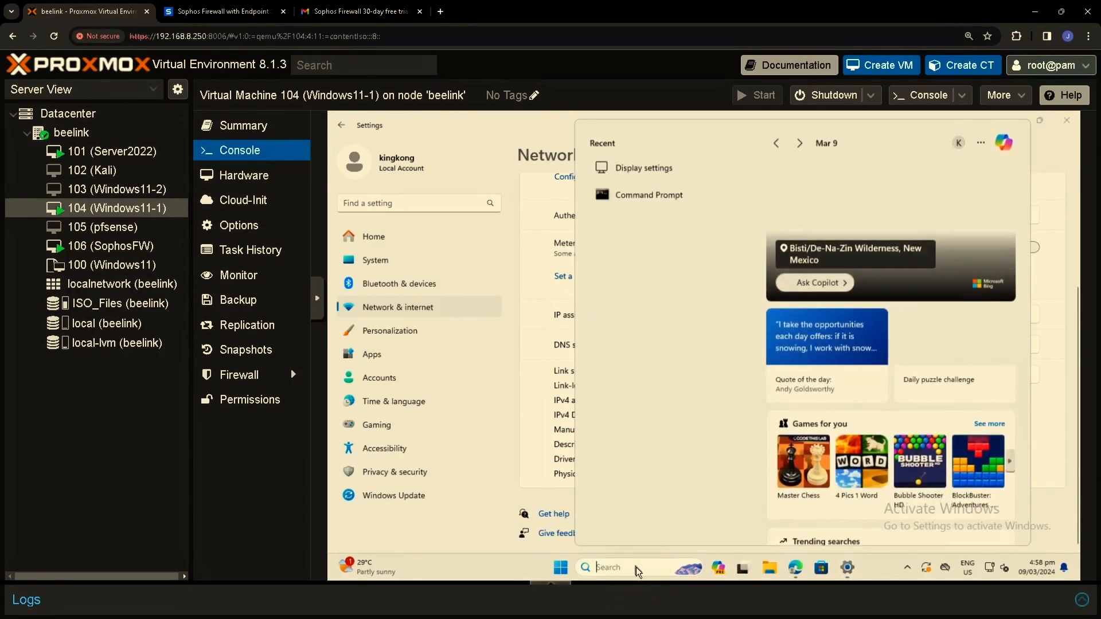
{"action": "type", "text": "cmd"}
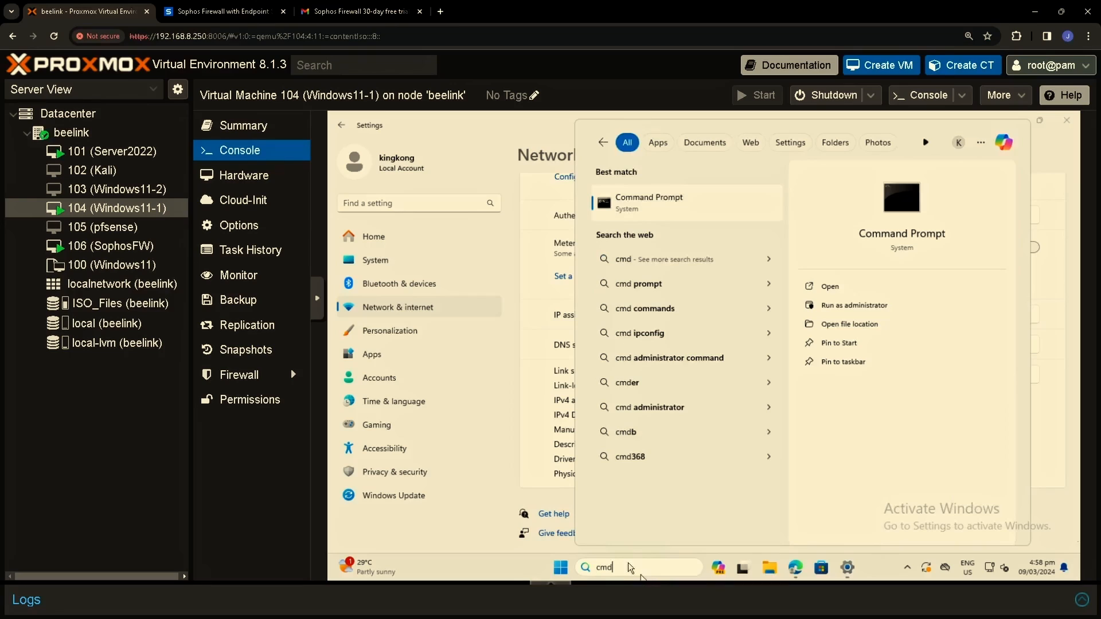
{"action": "left_click", "coordinate": [664, 206]}
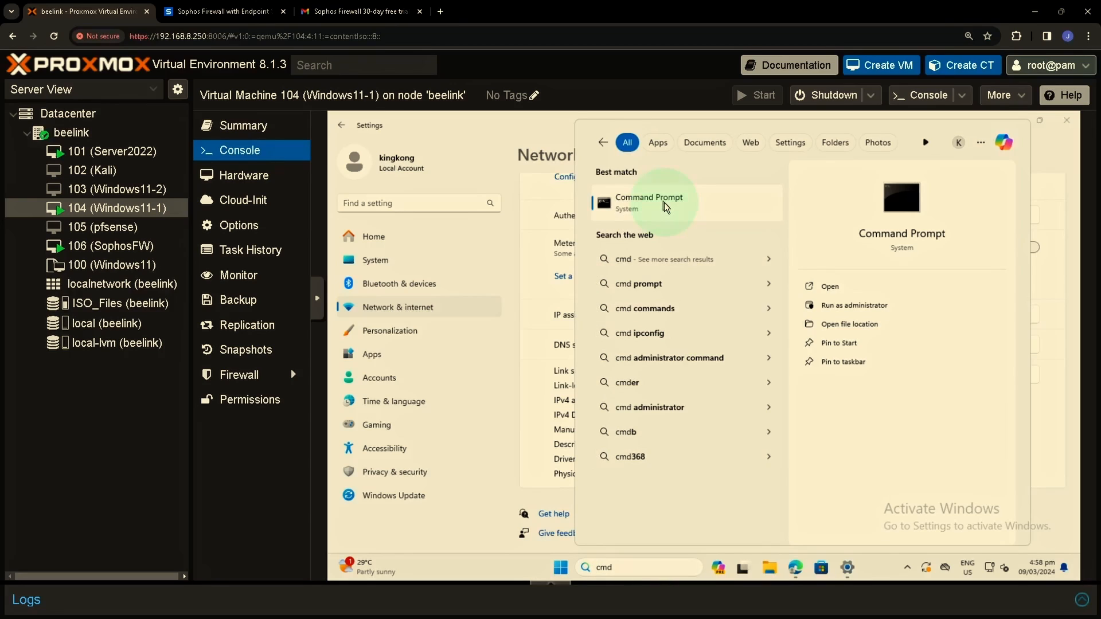
{"action": "type", "text": "pin"}
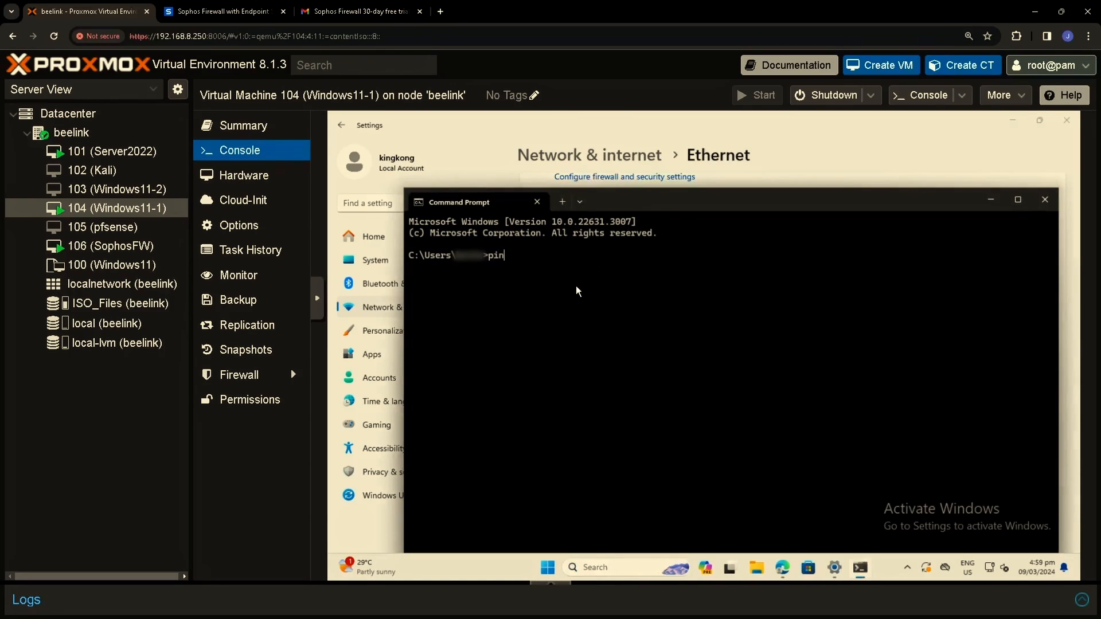
{"action": "type", "text": "g 10.10.10.100"}
{"action": "key", "text": "Return"}
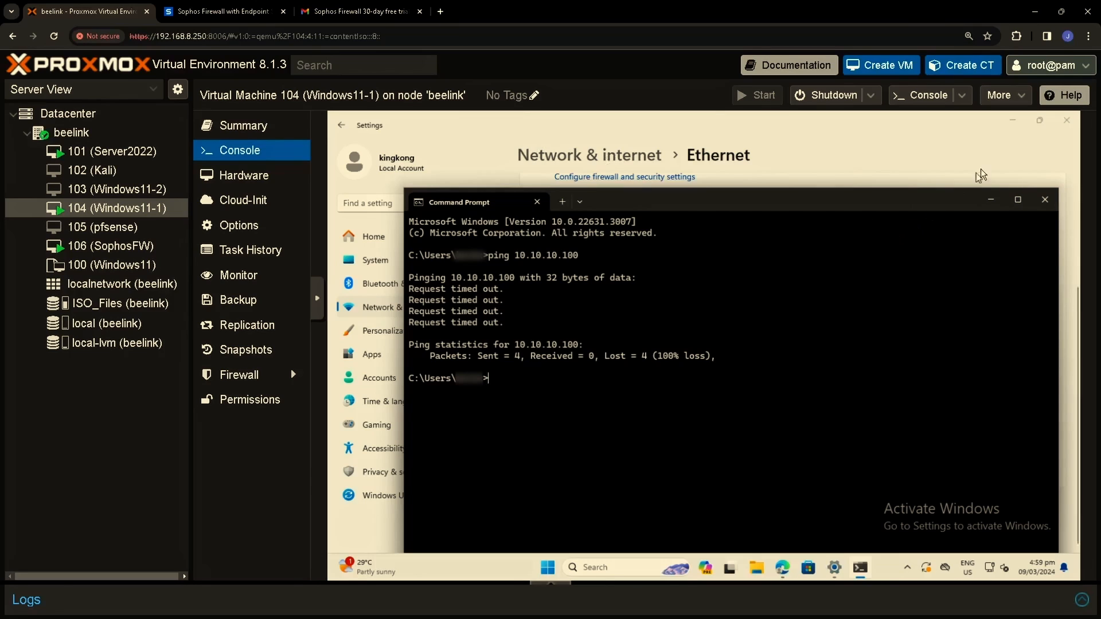
{"action": "left_click", "coordinate": [1013, 120]}
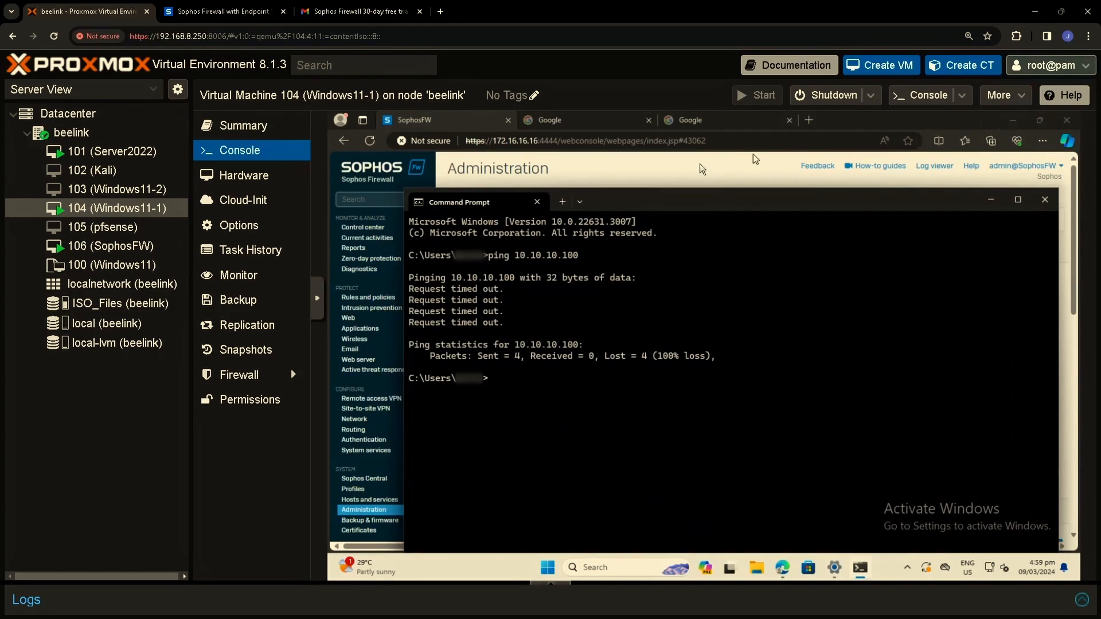
- Start a new Sophos firewall rule named LANtoDMZ, positioned at the top with rule group None
{"action": "left_click", "coordinate": [675, 169]}
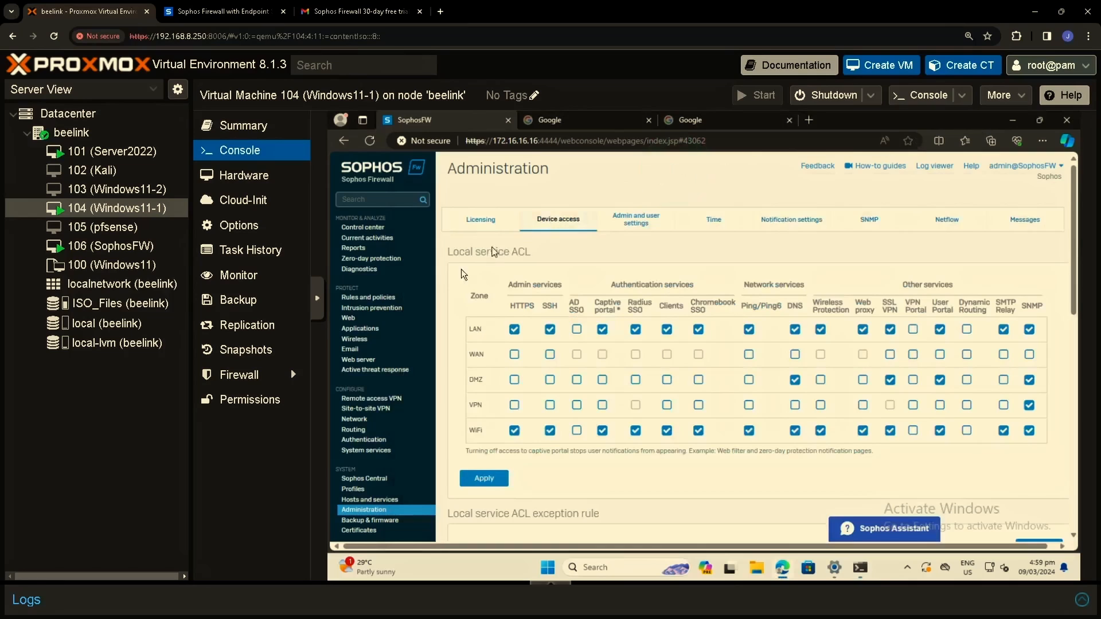
{"action": "left_click", "coordinate": [393, 299]}
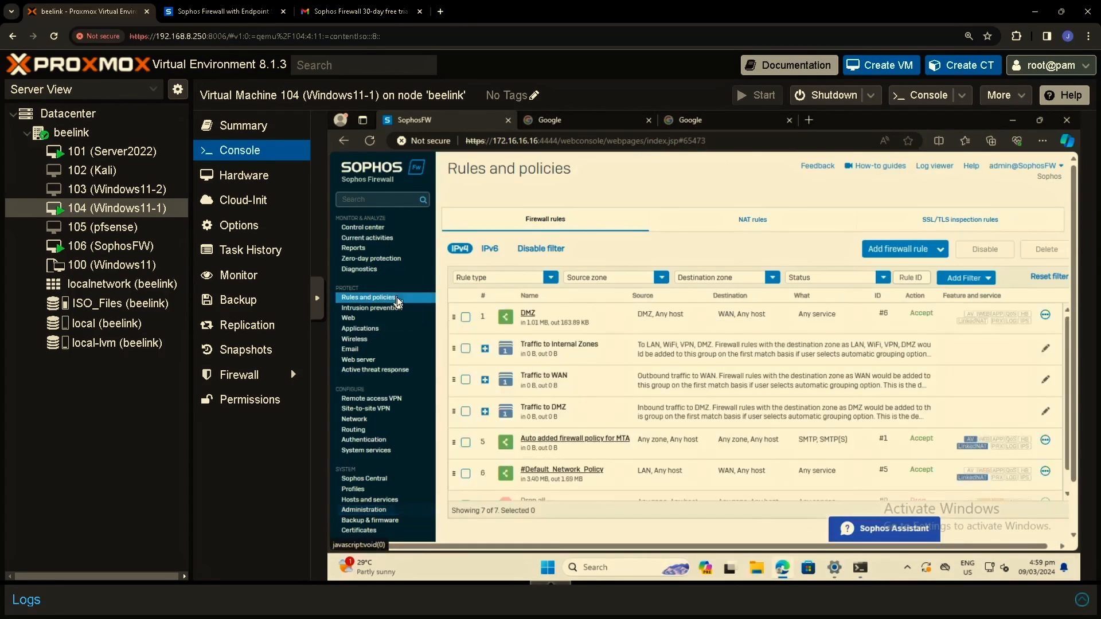
{"action": "left_click", "coordinate": [907, 249]}
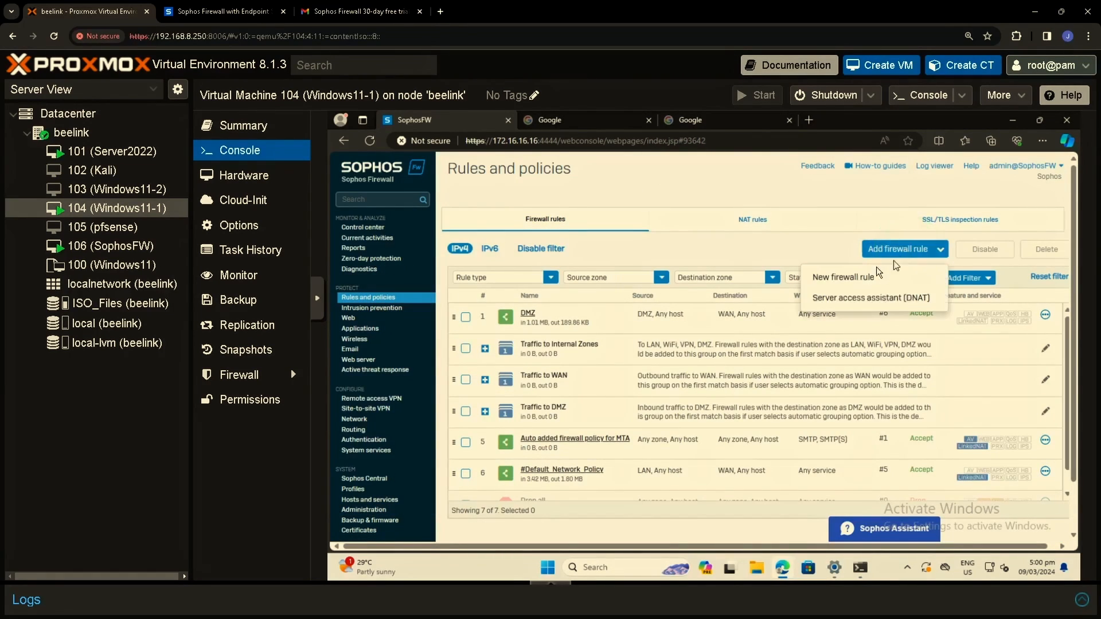
{"action": "left_click", "coordinate": [862, 276]}
{"action": "left_click", "coordinate": [528, 253]}
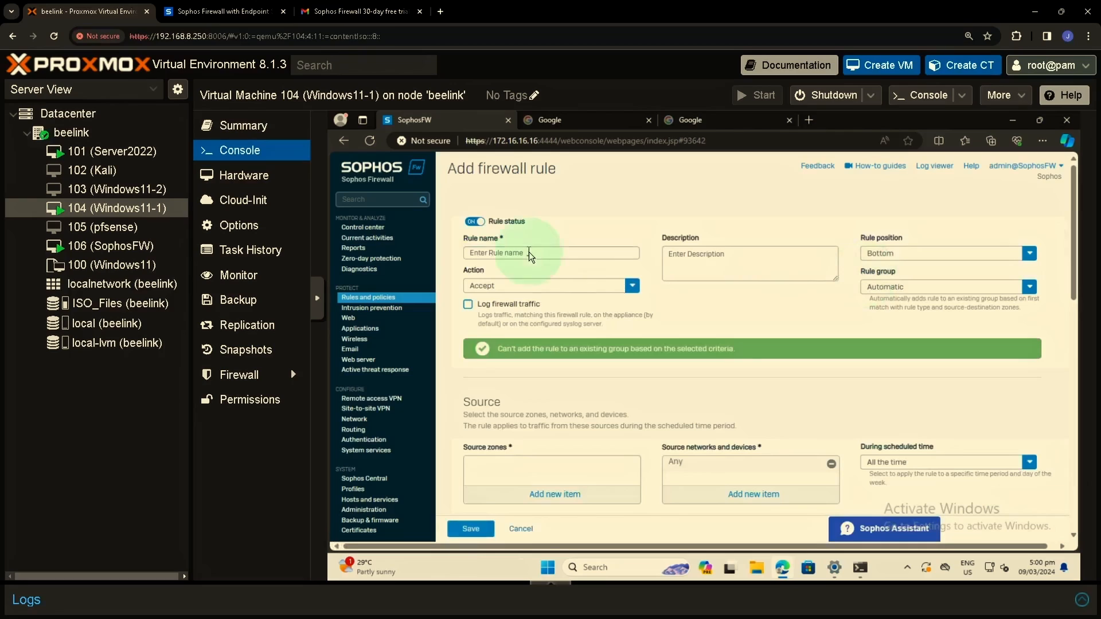
{"action": "type", "text": "LAN"}
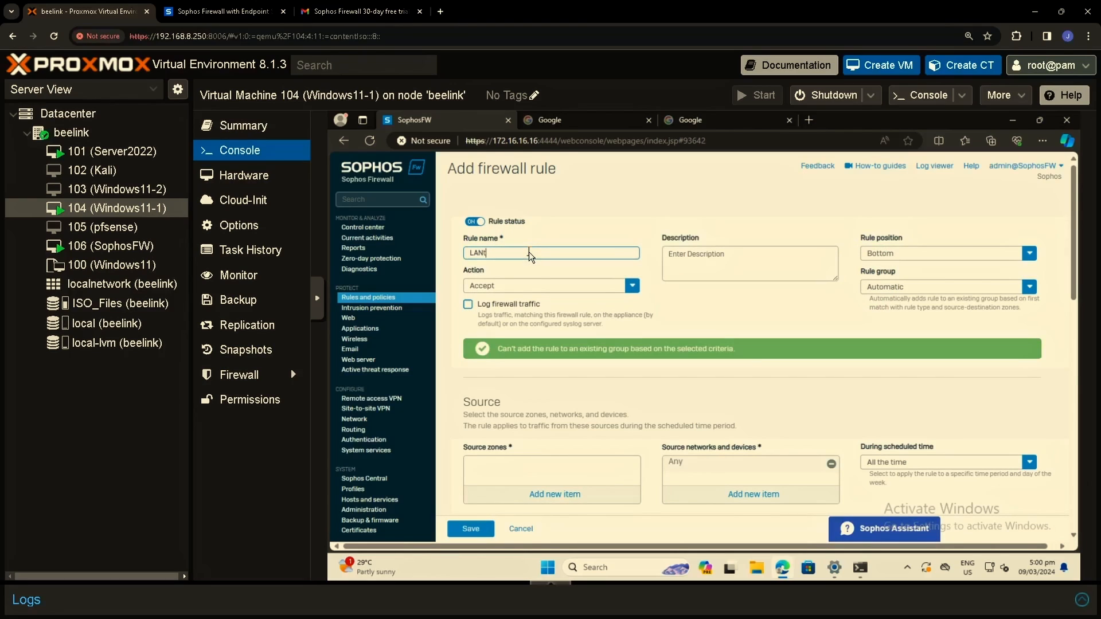
{"action": "type", "text": "toDMZ"}
{"action": "left_click", "coordinate": [908, 254]}
{"action": "left_click", "coordinate": [873, 273]}
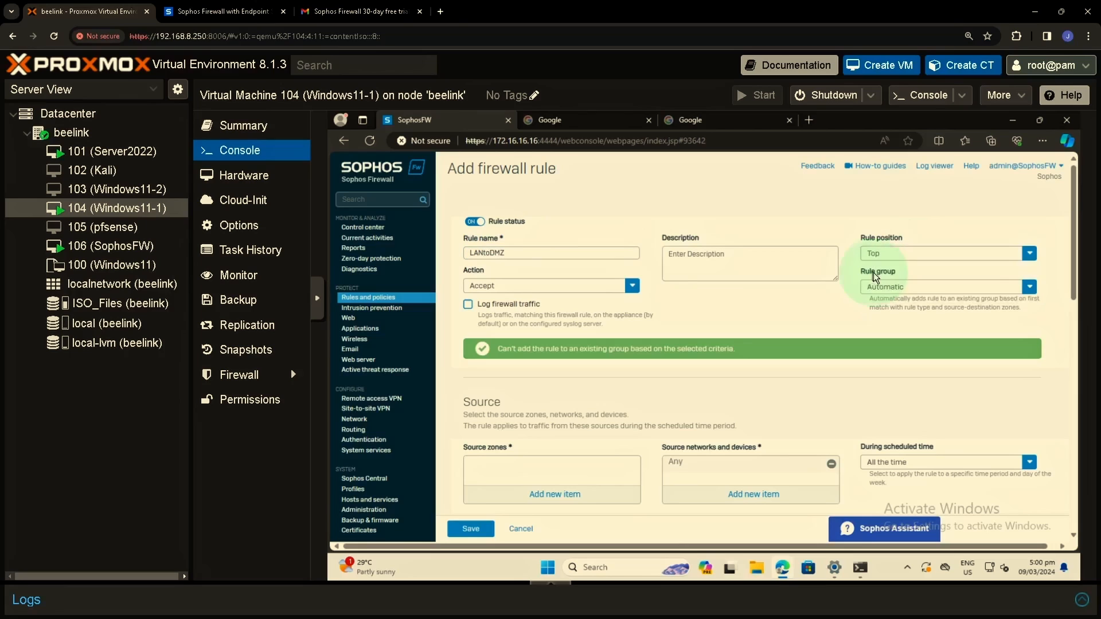
{"action": "left_click", "coordinate": [883, 285]}
{"action": "left_click", "coordinate": [880, 324]}
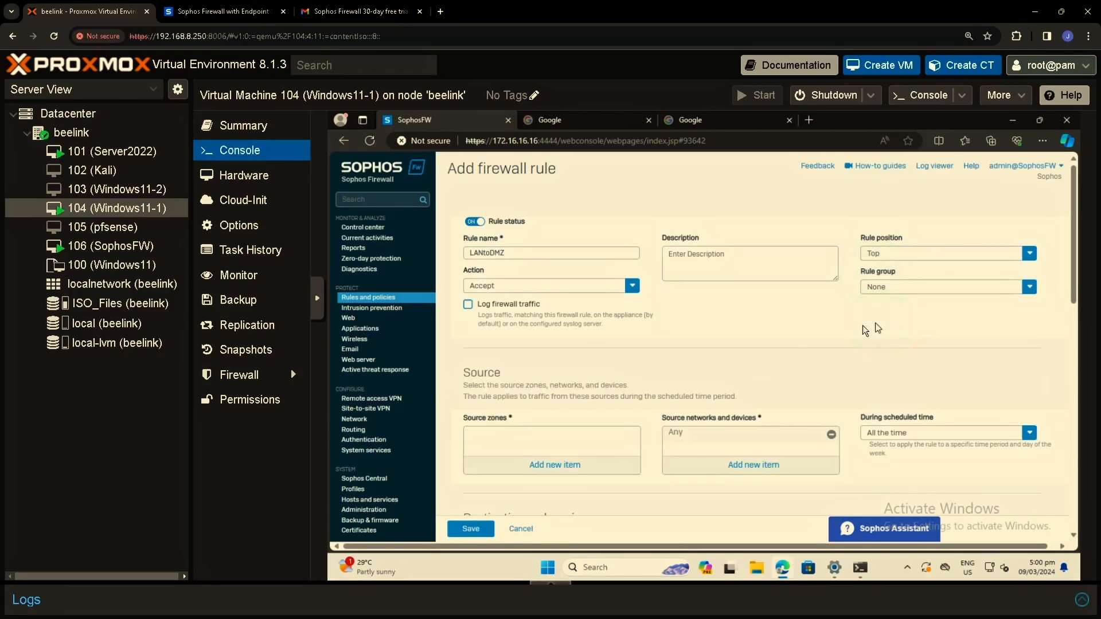
- Set the rule's source zone to LAN and destination zone to DMZ, then save it
{"action": "left_click", "coordinate": [464, 287]}
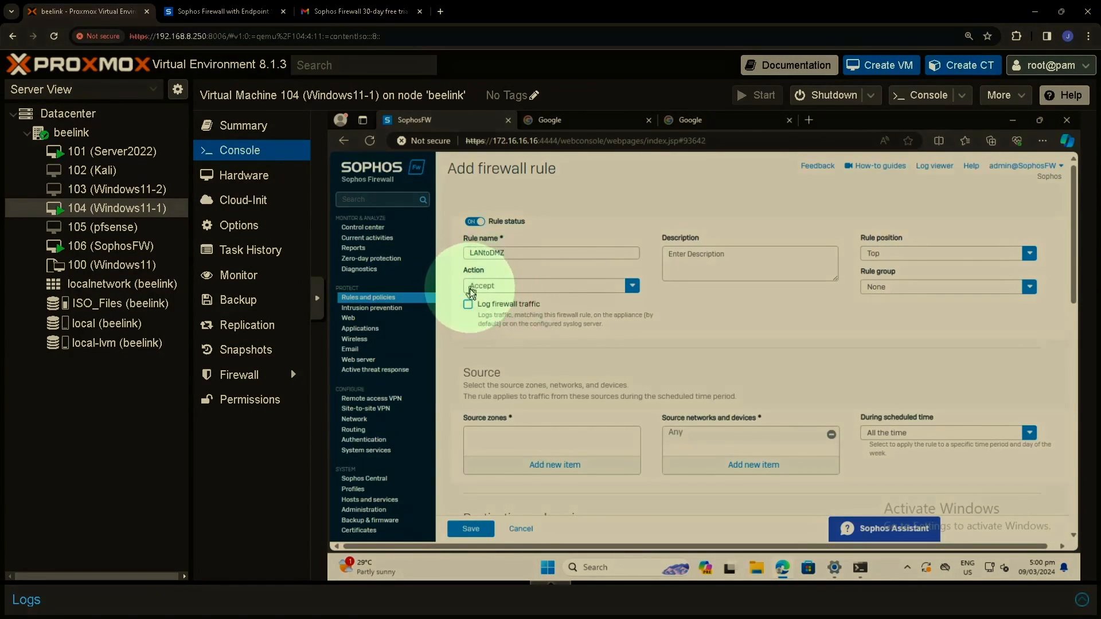
{"action": "scroll", "coordinate": [538, 380], "scroll_direction": "down", "scroll_amount": 2}
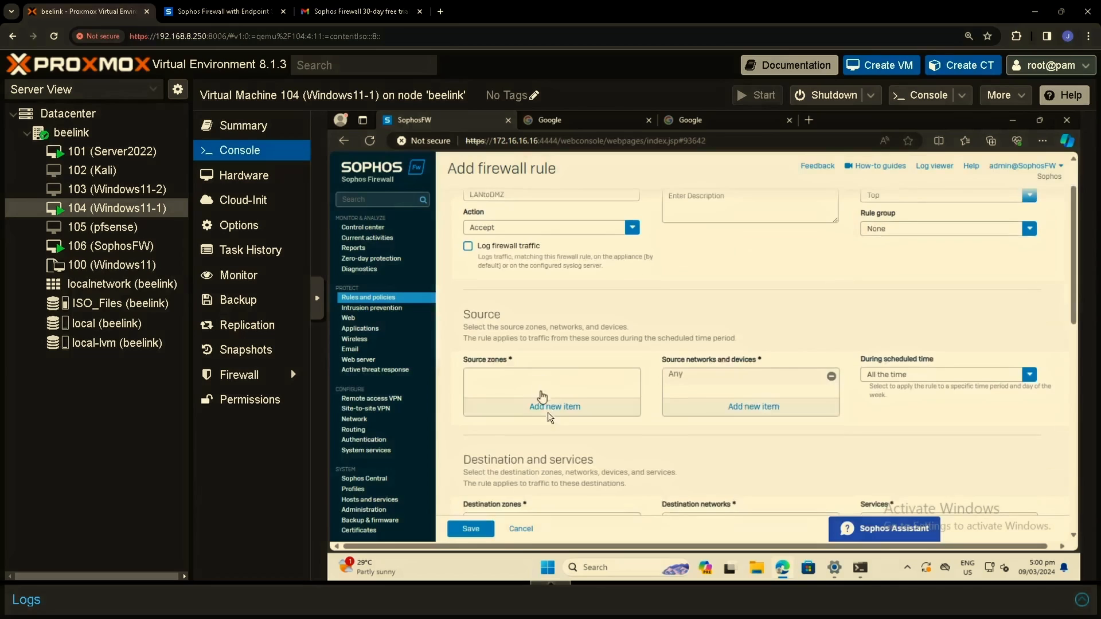
{"action": "left_click", "coordinate": [554, 402]}
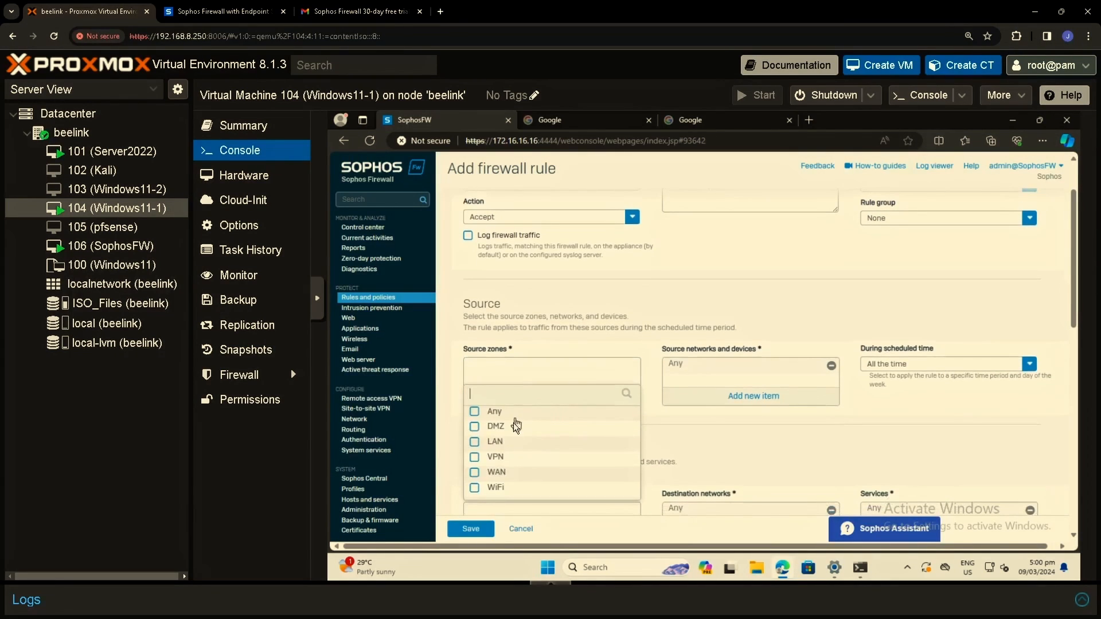
{"action": "left_click", "coordinate": [494, 444]}
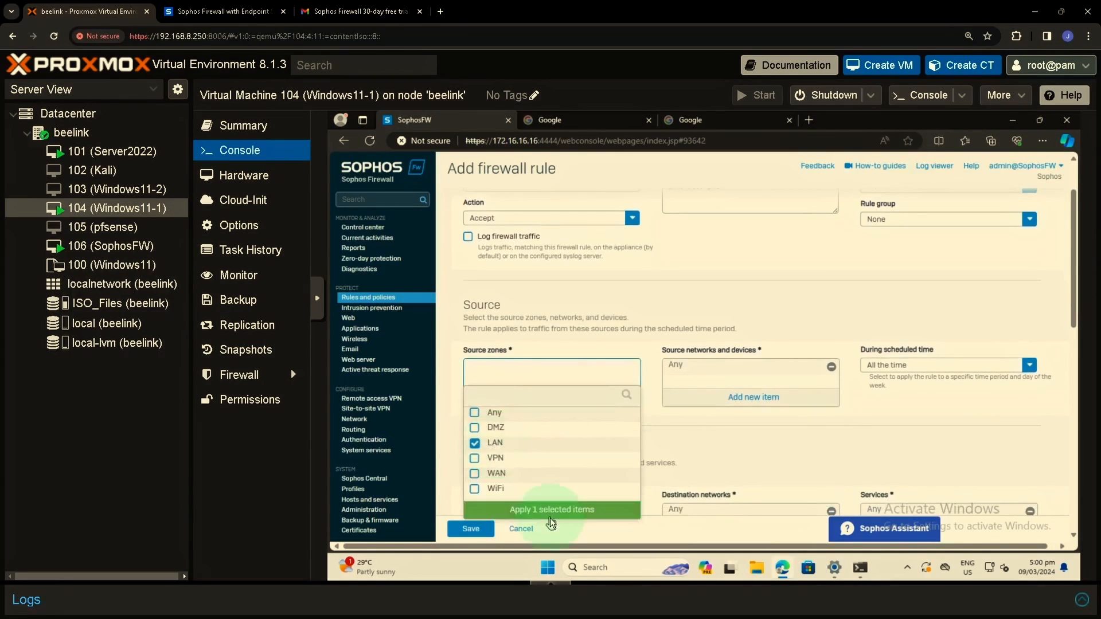
{"action": "left_click", "coordinate": [550, 518]}
{"action": "left_click", "coordinate": [693, 367]}
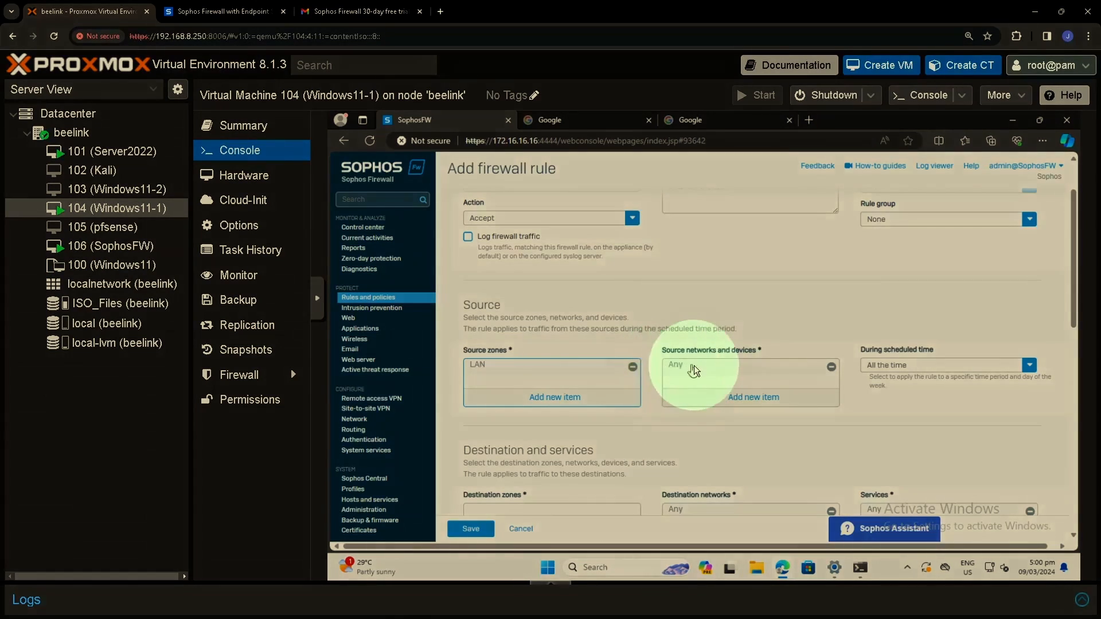
{"action": "scroll", "coordinate": [691, 398], "scroll_direction": "down", "scroll_amount": 2}
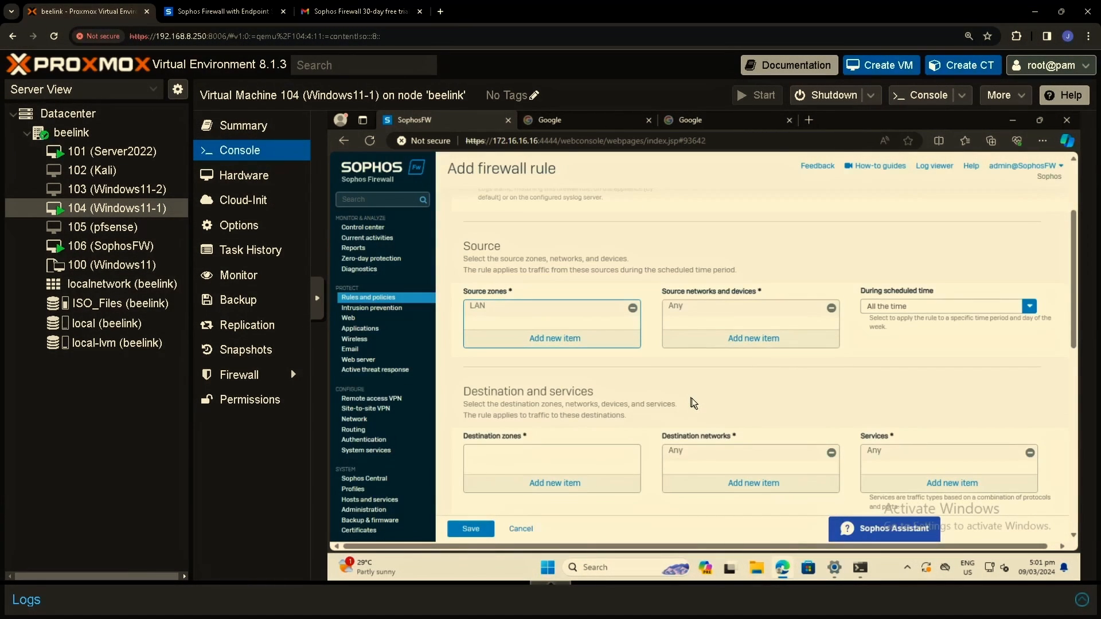
{"action": "key", "text": "ctrl"}
{"action": "key", "text": "ctrl"}
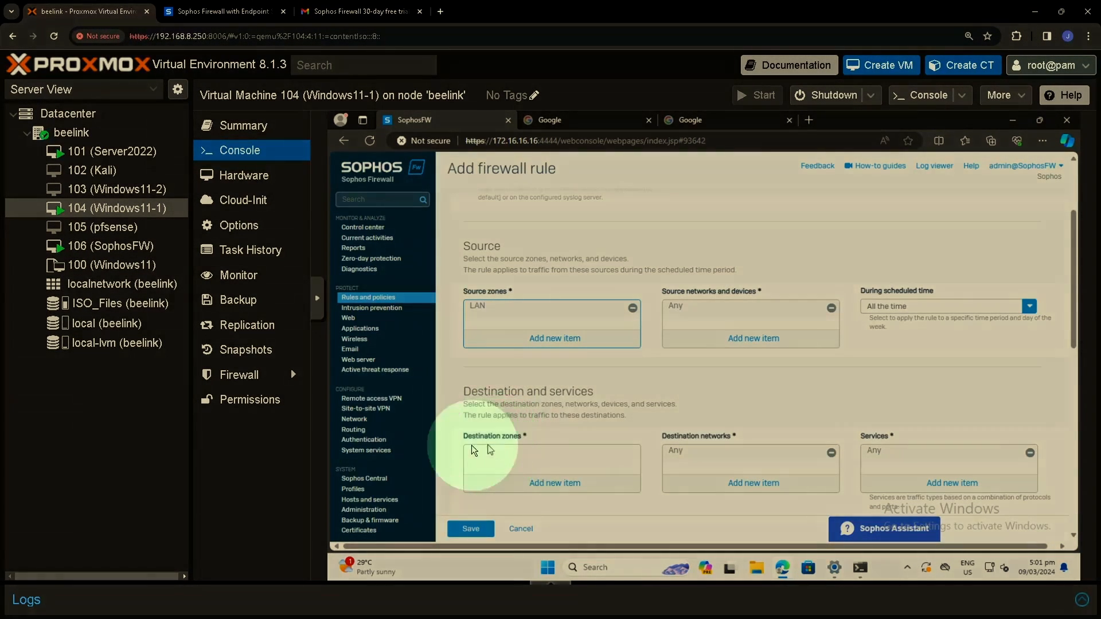
{"action": "left_click", "coordinate": [562, 484]}
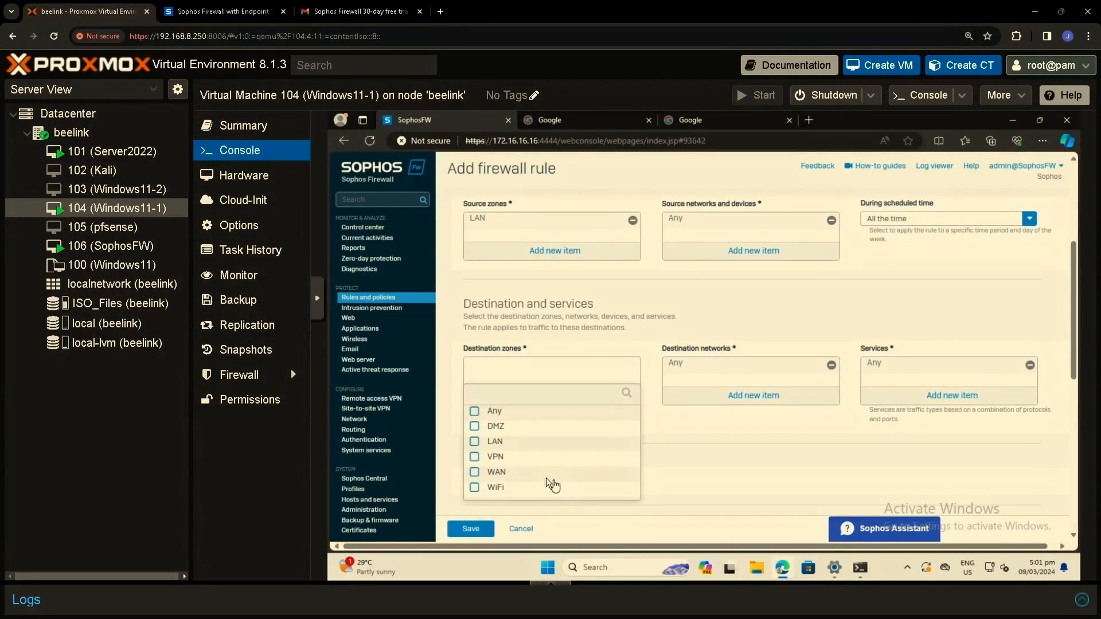
{"action": "left_click", "coordinate": [494, 427]}
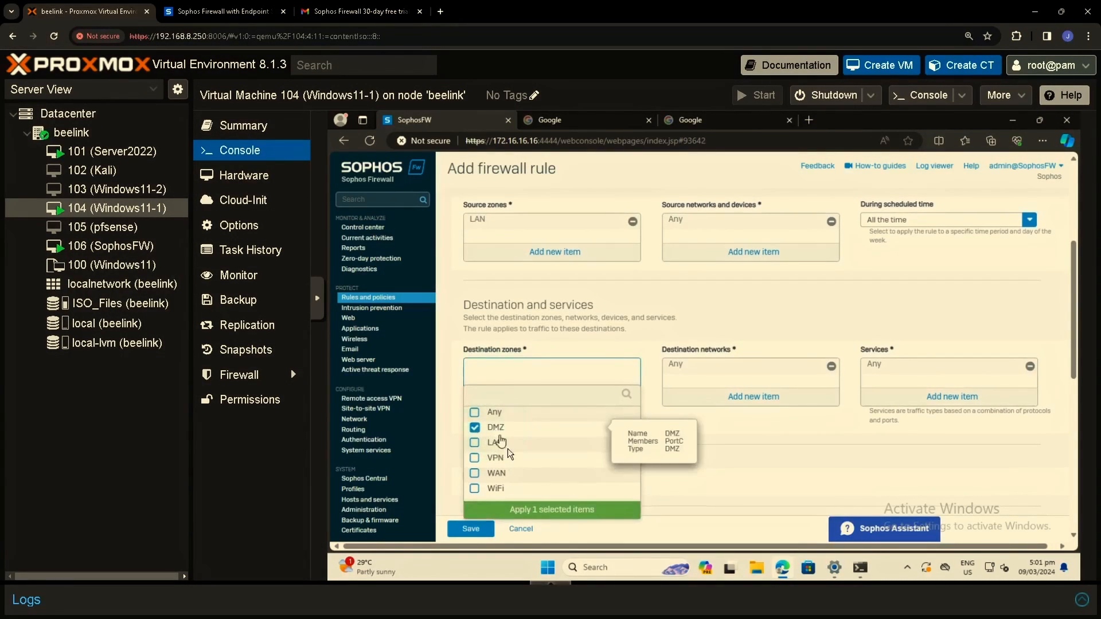
{"action": "left_click", "coordinate": [549, 509]}
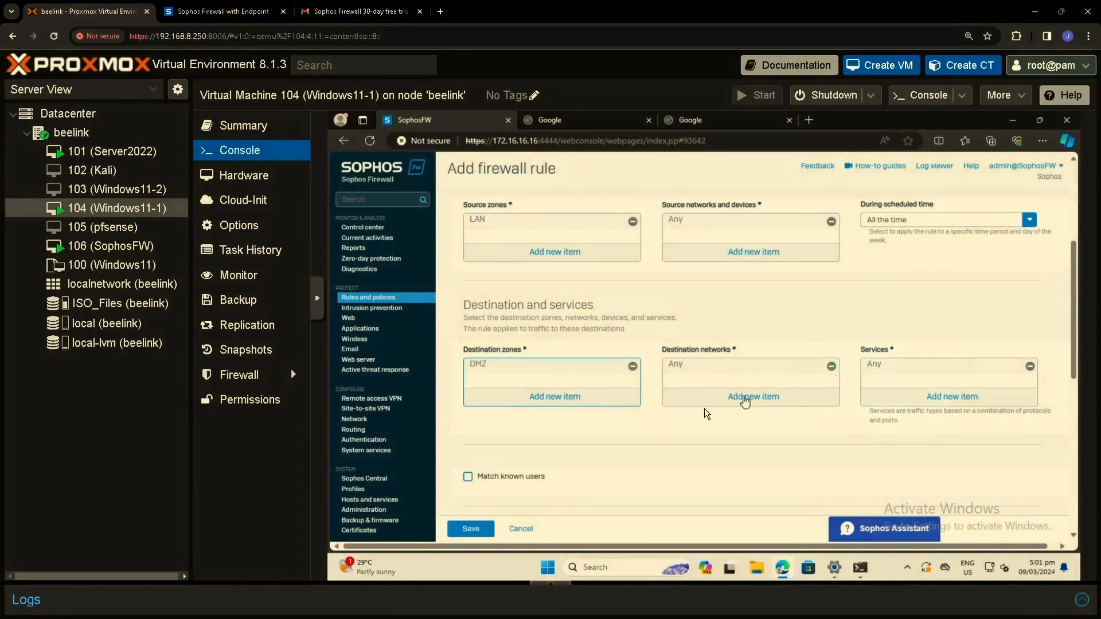
{"action": "left_click", "coordinate": [471, 528]}
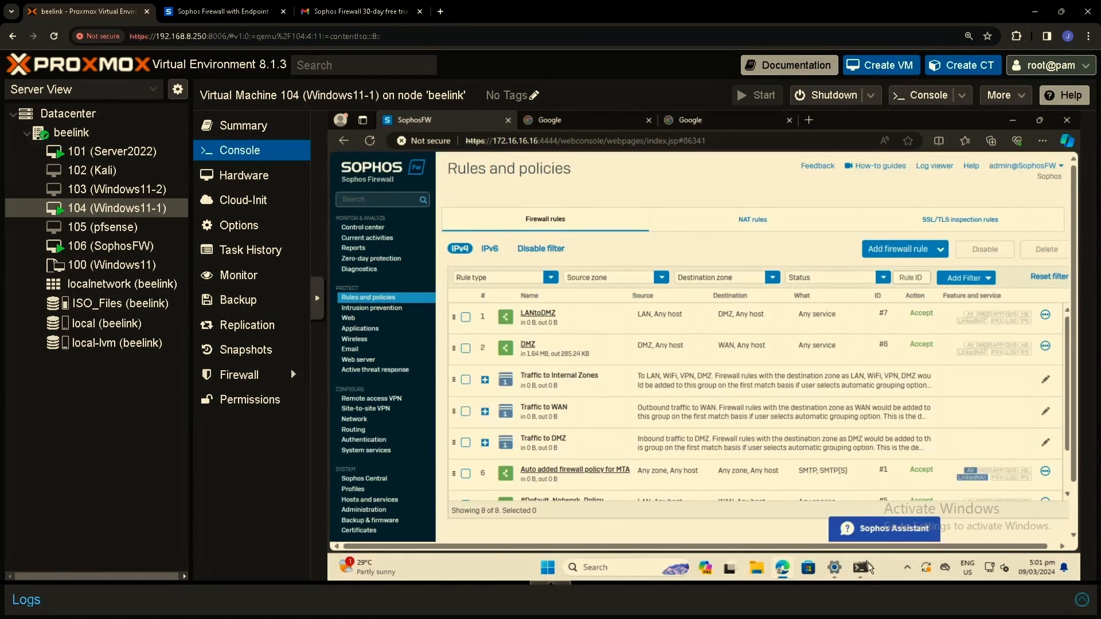
- Rerun ping 10.10.10.100 in Windows11-1's Command Prompt, then return to the Sophos rules page
{"action": "left_click", "coordinate": [867, 566]}
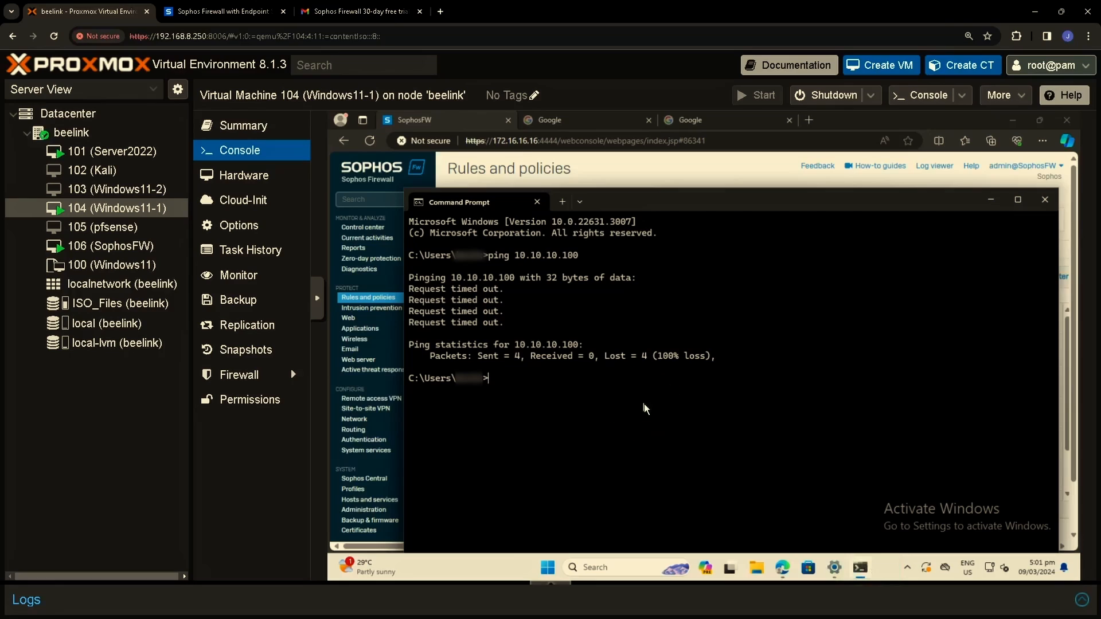
{"action": "type", "text": "ping 10.10.10.100"}
{"action": "key", "text": "Return"}
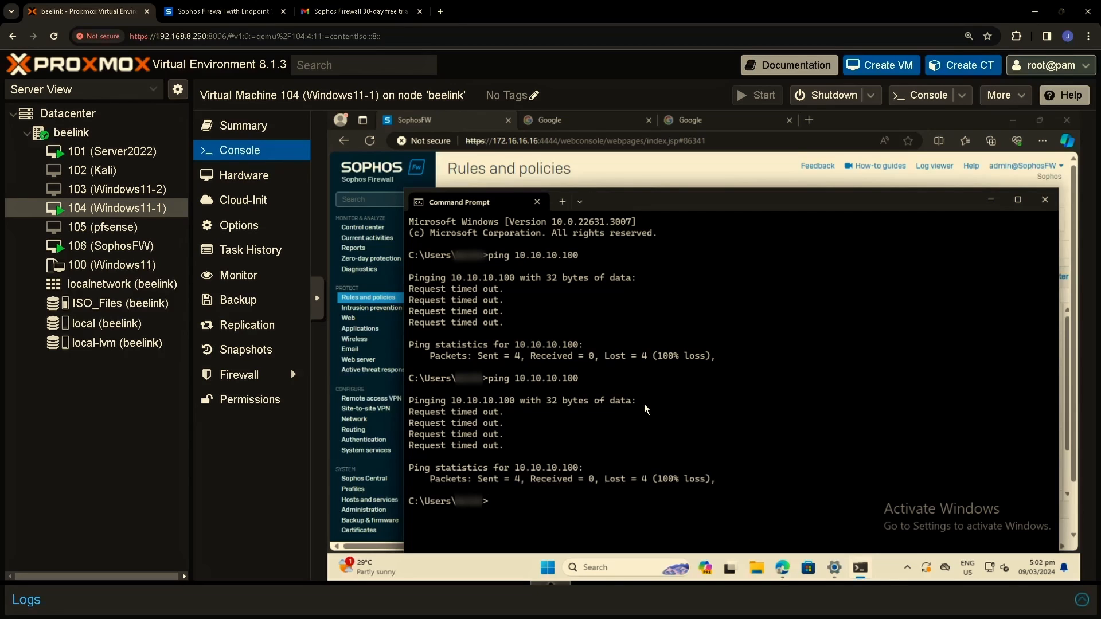
{"action": "key", "text": "alt+Tab"}
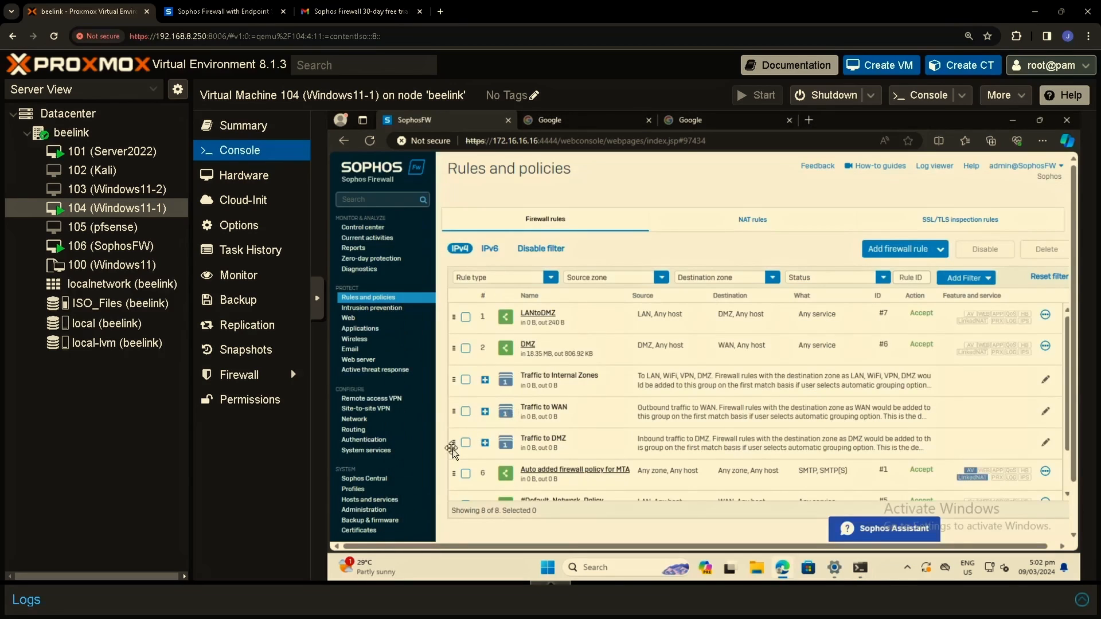
- In Administration > Device access, tick Ping/Ping6 for the DMZ row, then Apply and confirm
{"action": "left_click", "coordinate": [381, 508]}
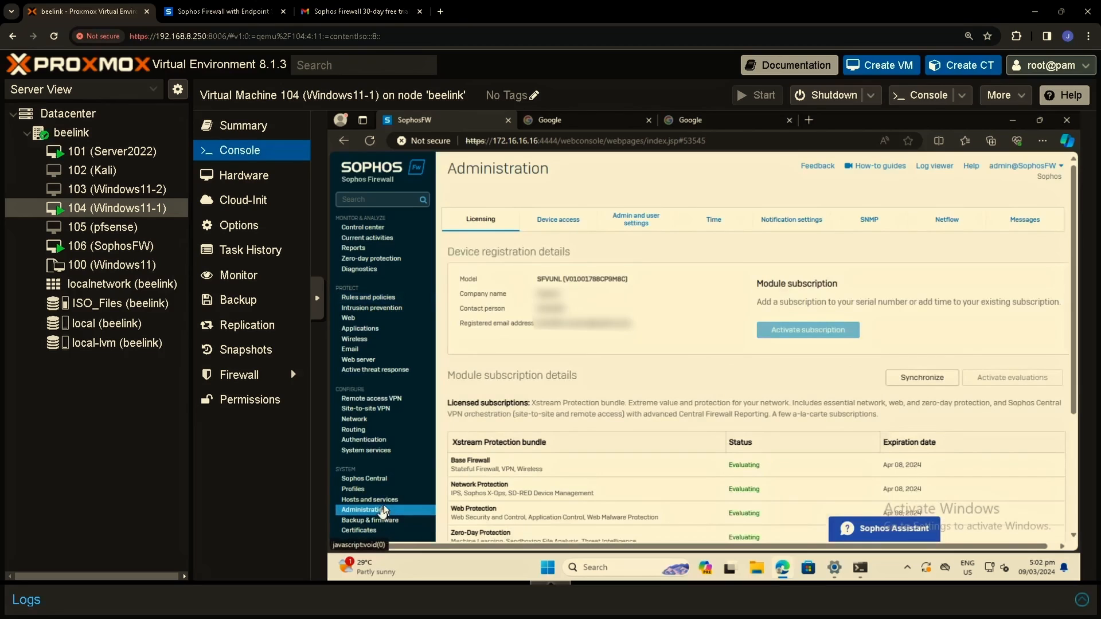
{"action": "left_click", "coordinate": [557, 224]}
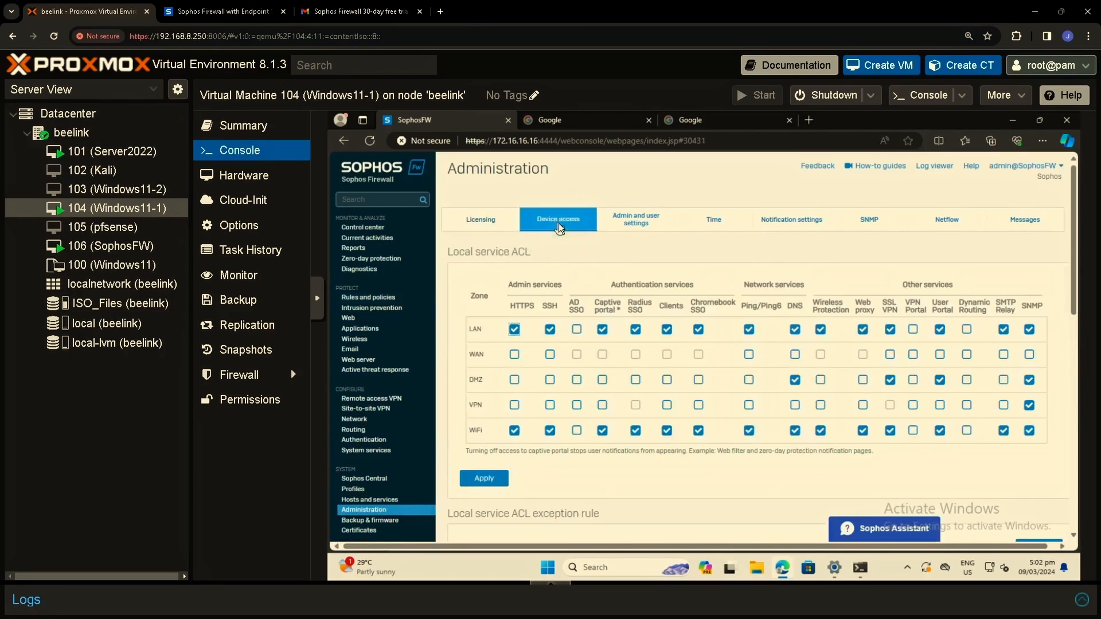
{"action": "key", "text": "ctrl"}
{"action": "key", "text": "ctrl"}
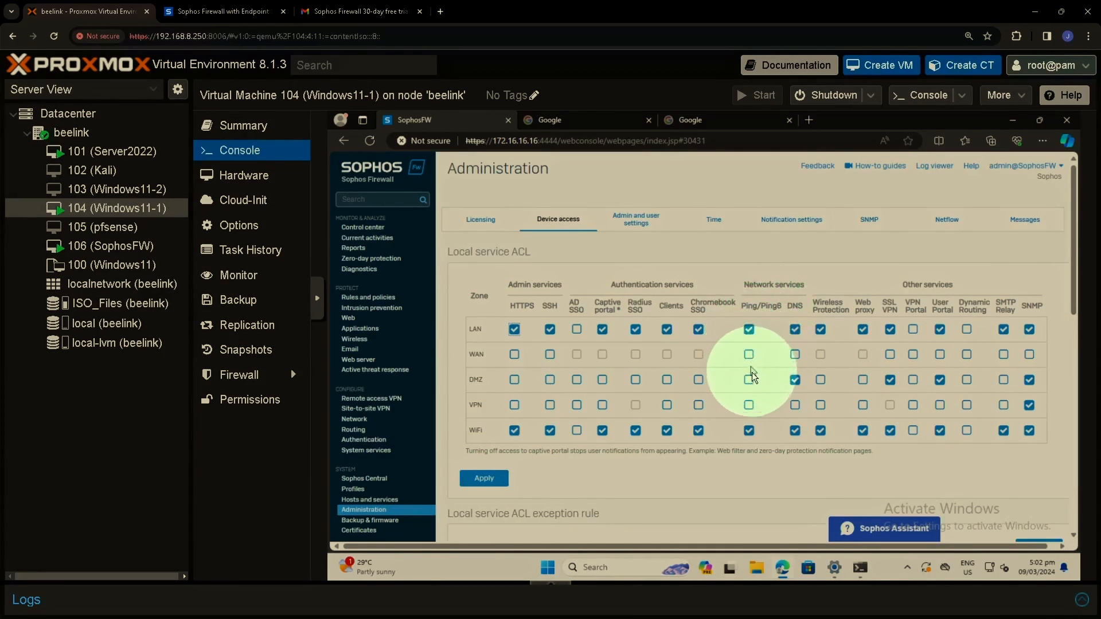
{"action": "key", "text": "ctrl"}
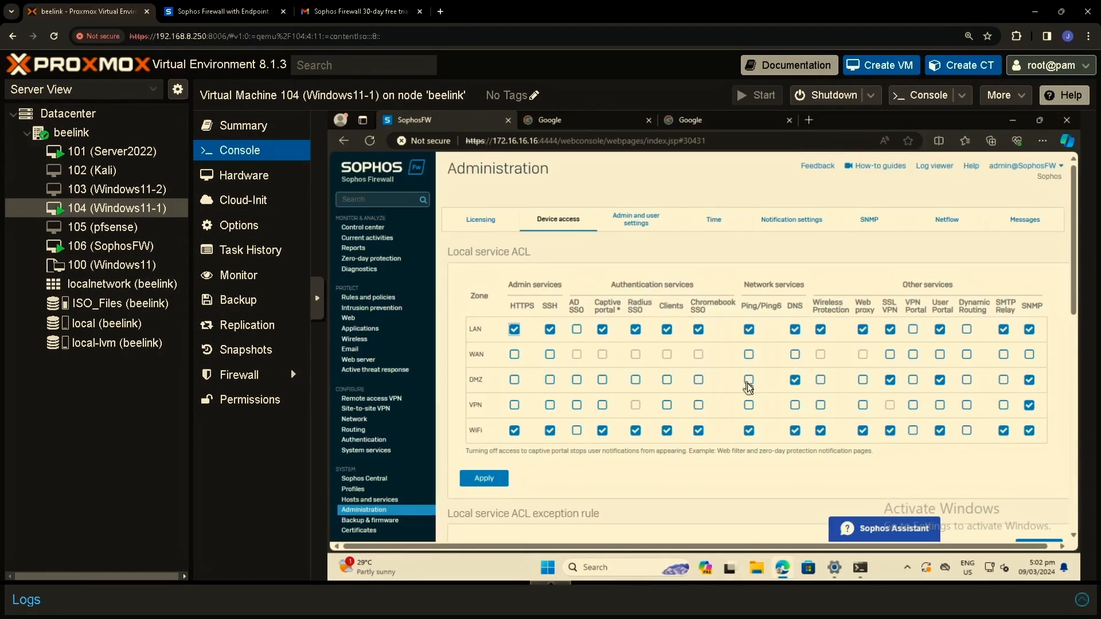
{"action": "key", "text": "ctrl"}
{"action": "key", "text": "ctrl"}
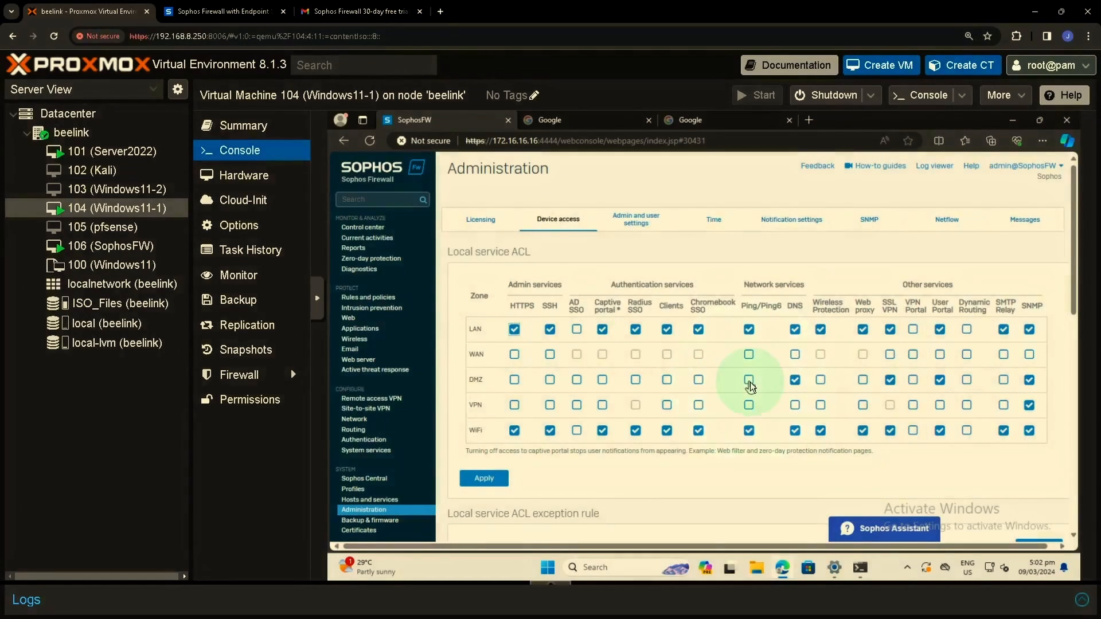
{"action": "left_click", "coordinate": [750, 382]}
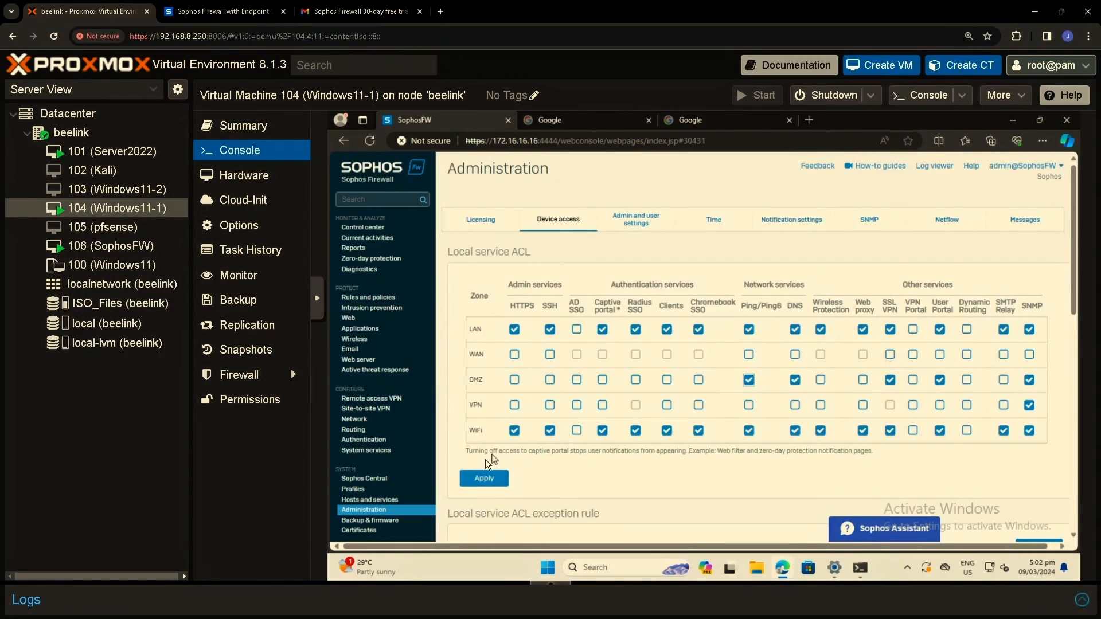
{"action": "left_click", "coordinate": [473, 480]}
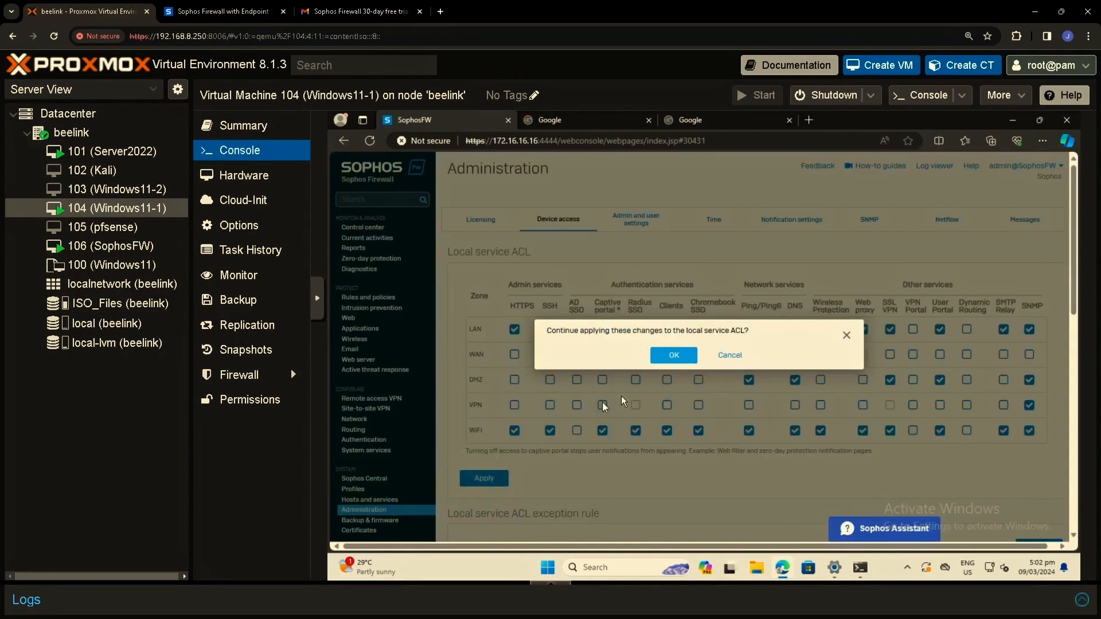
{"action": "left_click", "coordinate": [674, 355]}
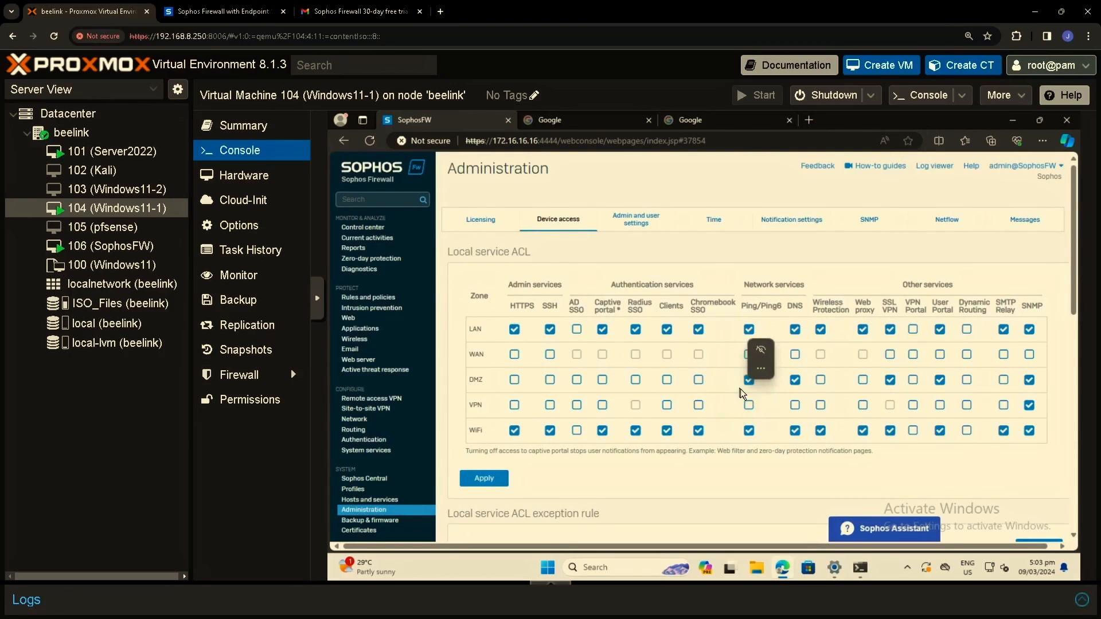
- Recall and rerun ping 10.10.10.100 in Windows11-1's Command Prompt, then bring the Sophos page forward
{"action": "left_click", "coordinate": [864, 572]}
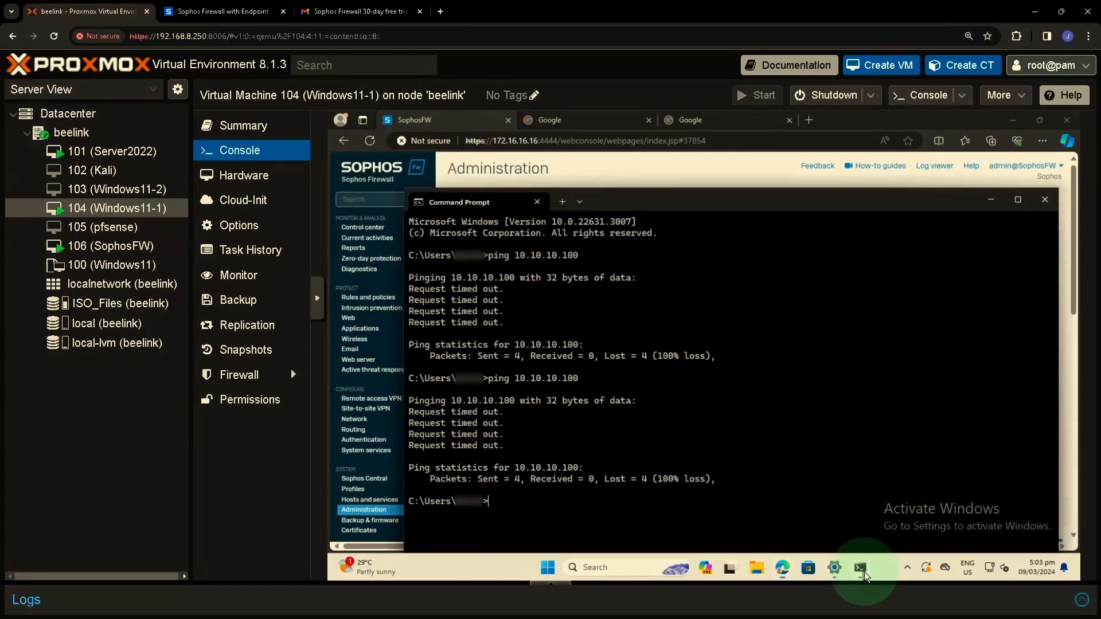
{"action": "key", "text": "Up"}
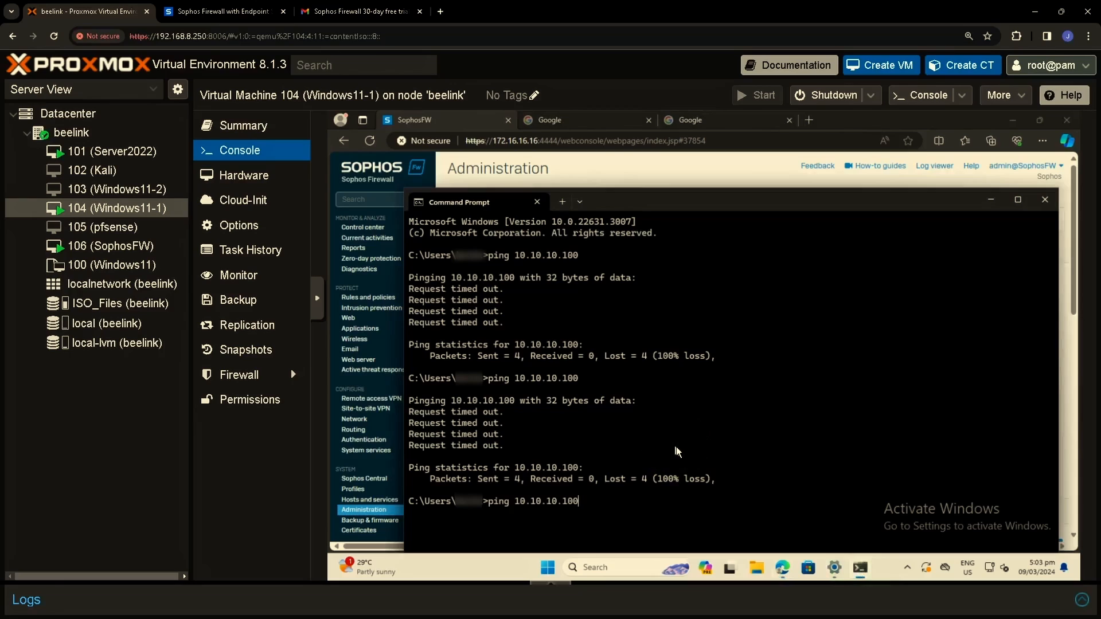
{"action": "key", "text": "Return"}
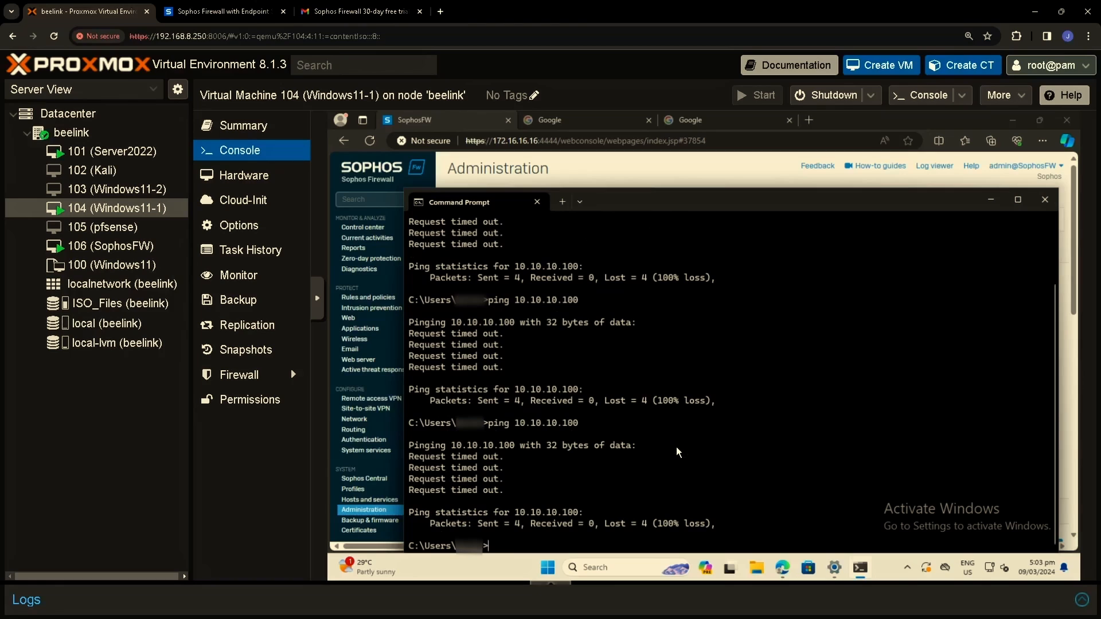
{"action": "left_click", "coordinate": [586, 174]}
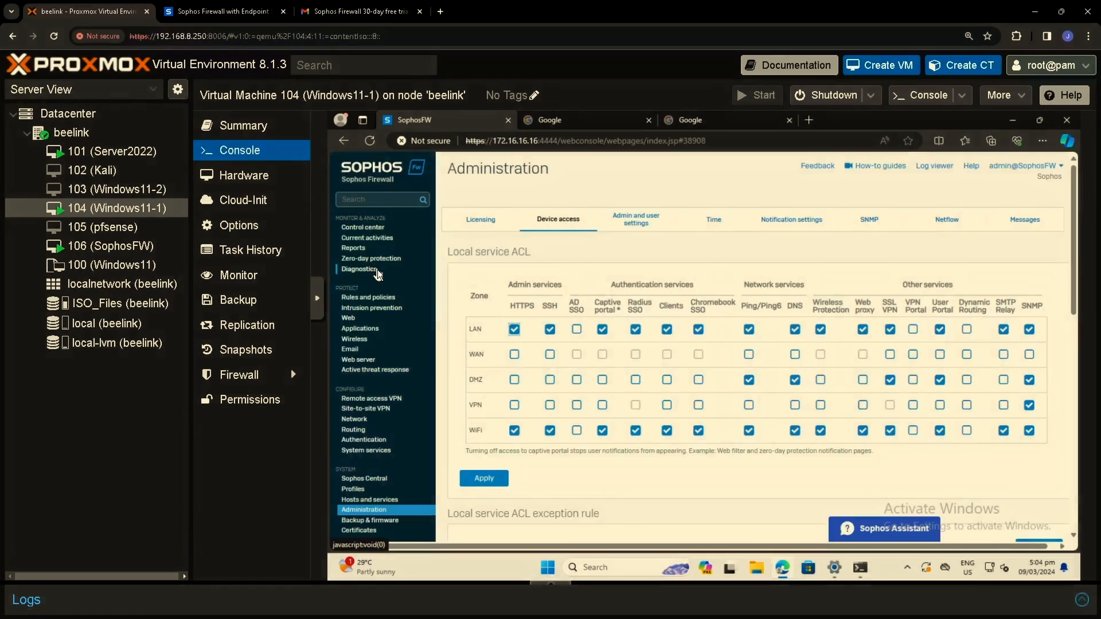
- Run a Sophos Diagnostics ping to 10.10.10.100 via PortC, dismiss the 100% loss result
{"action": "left_click", "coordinate": [377, 270]}
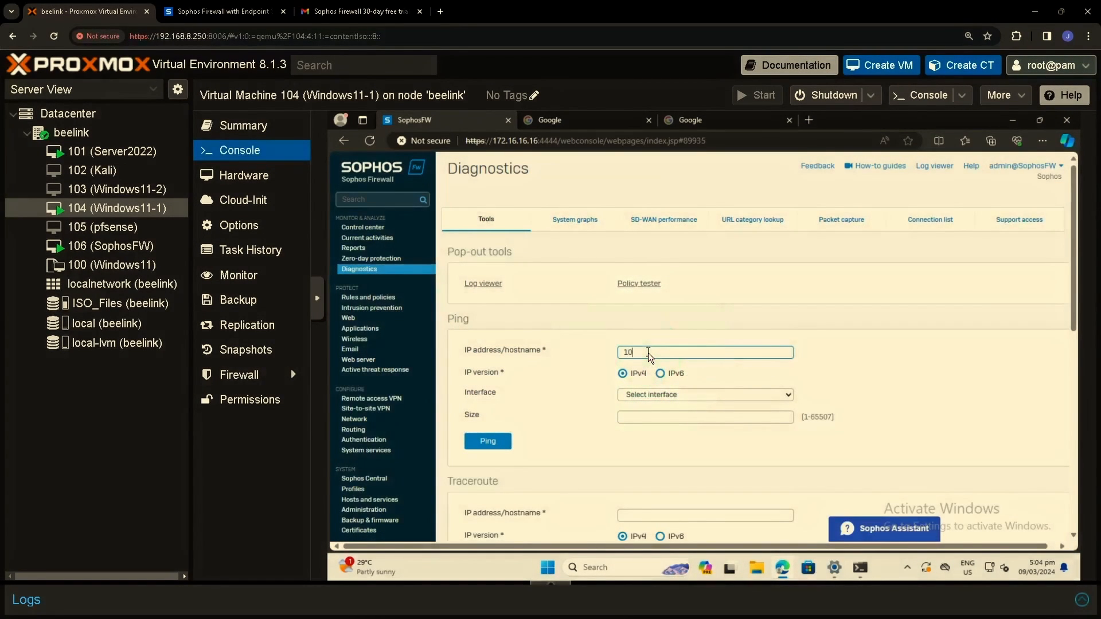
{"action": "type", "text": ".10.10.100"}
{"action": "left_click", "coordinate": [667, 394]}
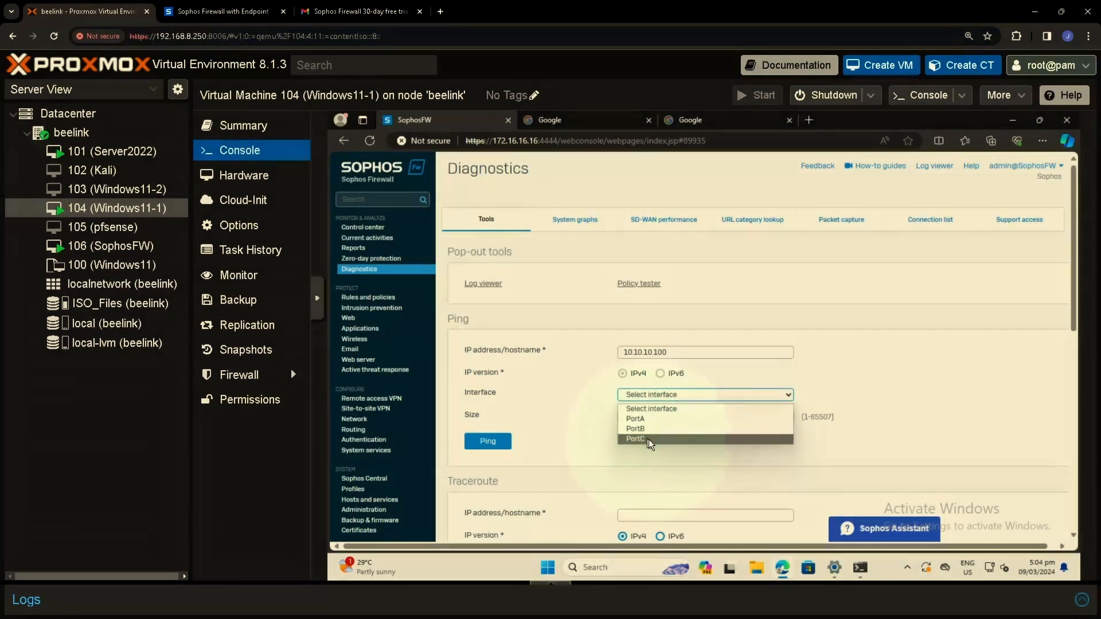
{"action": "left_click", "coordinate": [649, 439]}
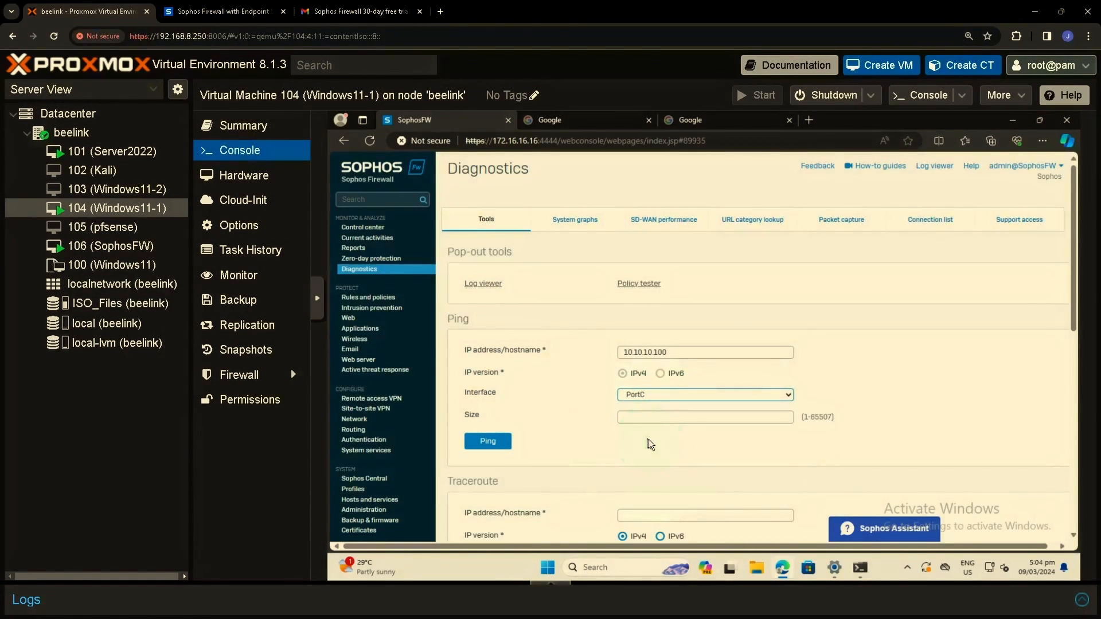
{"action": "left_click", "coordinate": [492, 445]}
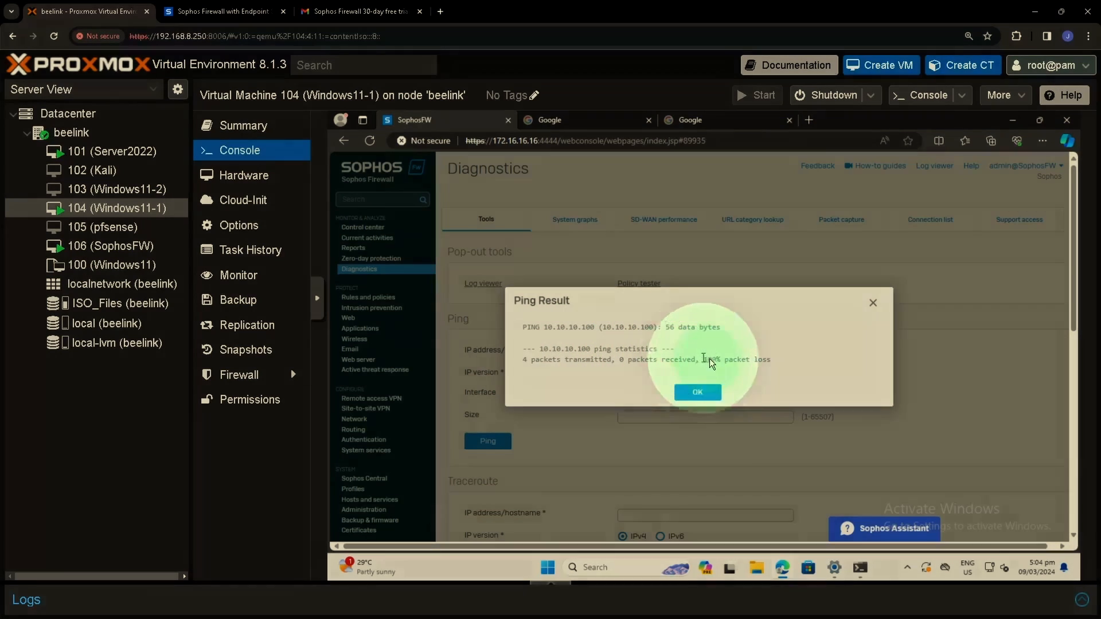
{"action": "left_click_drag", "start_coordinate": [705, 359], "coordinate": [773, 359]}
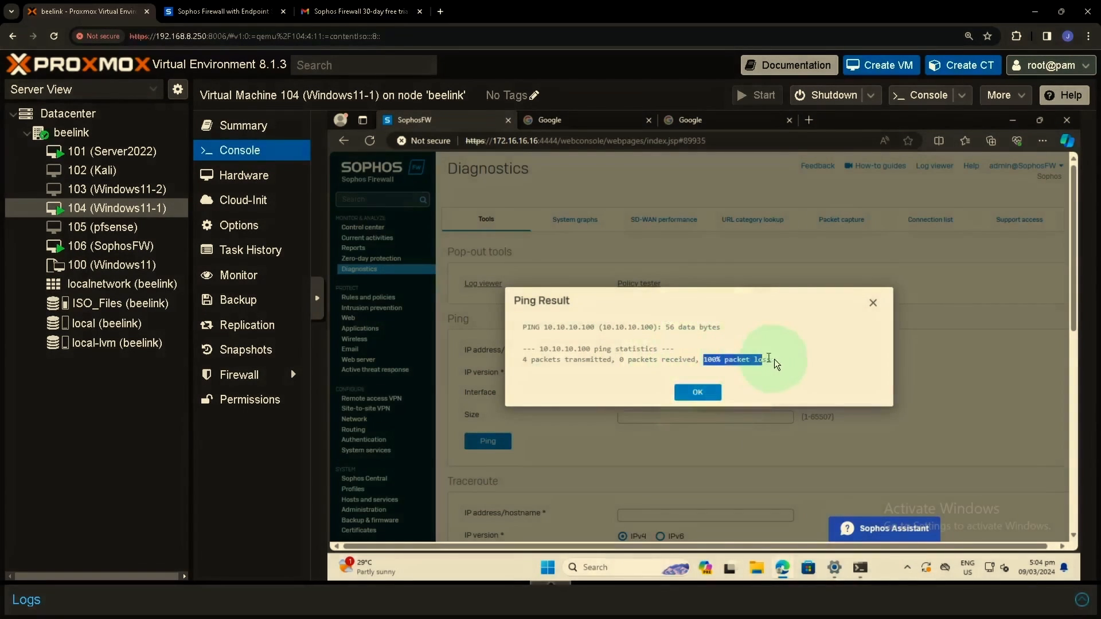
{"action": "left_click", "coordinate": [697, 393]}
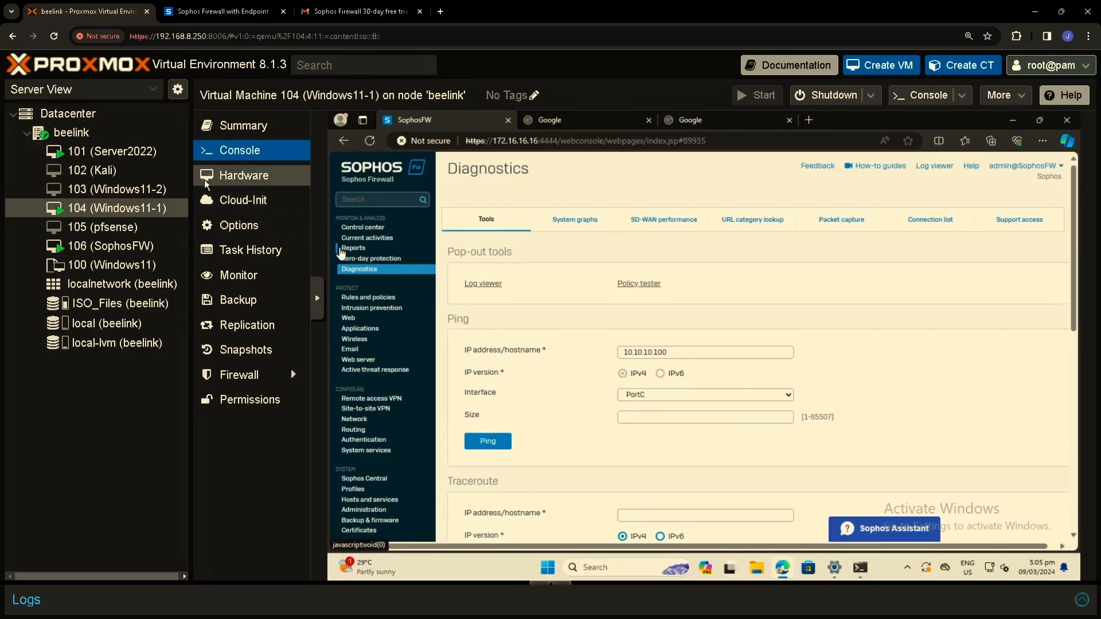
{"action": "left_click", "coordinate": [153, 152]}
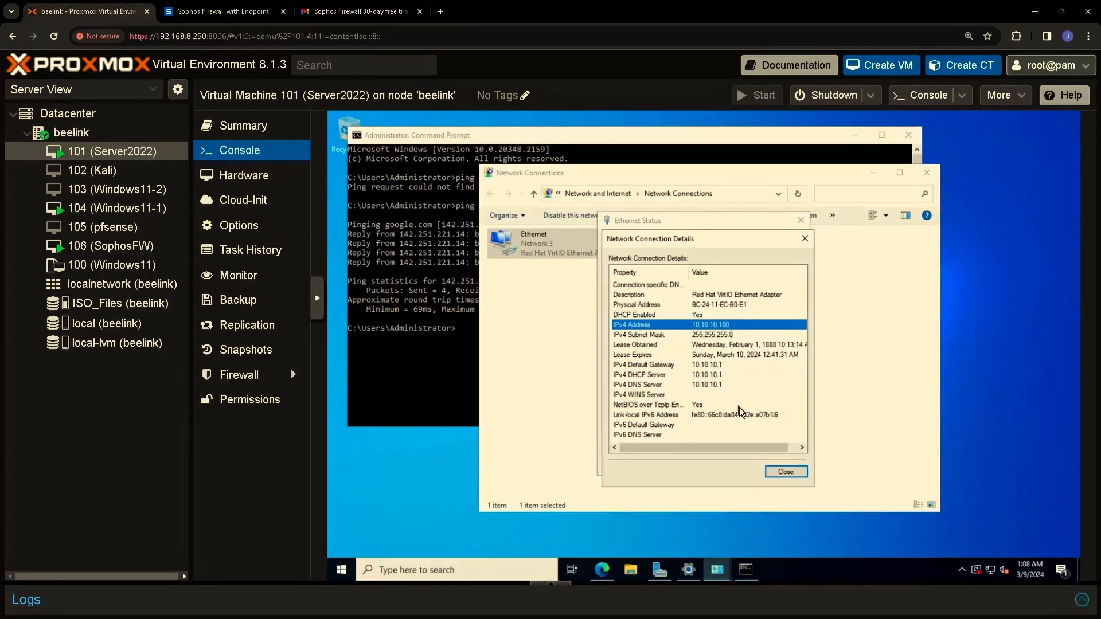
- On Server2022, open Windows Defender Firewall with Advanced Security from Server Manager's Tools and list Inbound Rules
{"action": "left_click", "coordinate": [664, 579]}
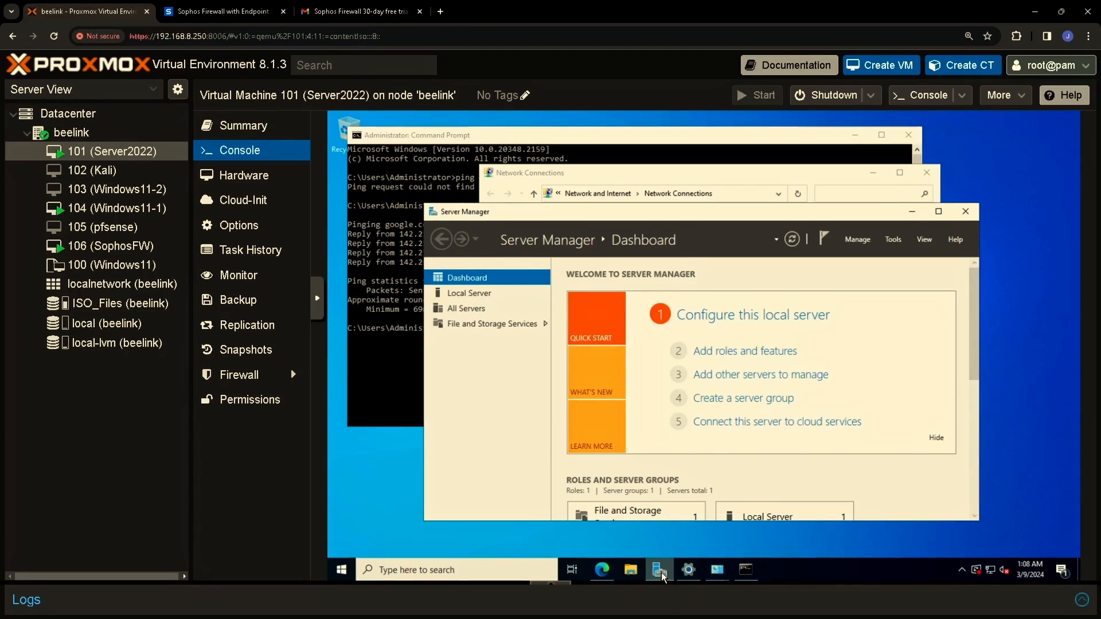
{"action": "left_click", "coordinate": [938, 212]}
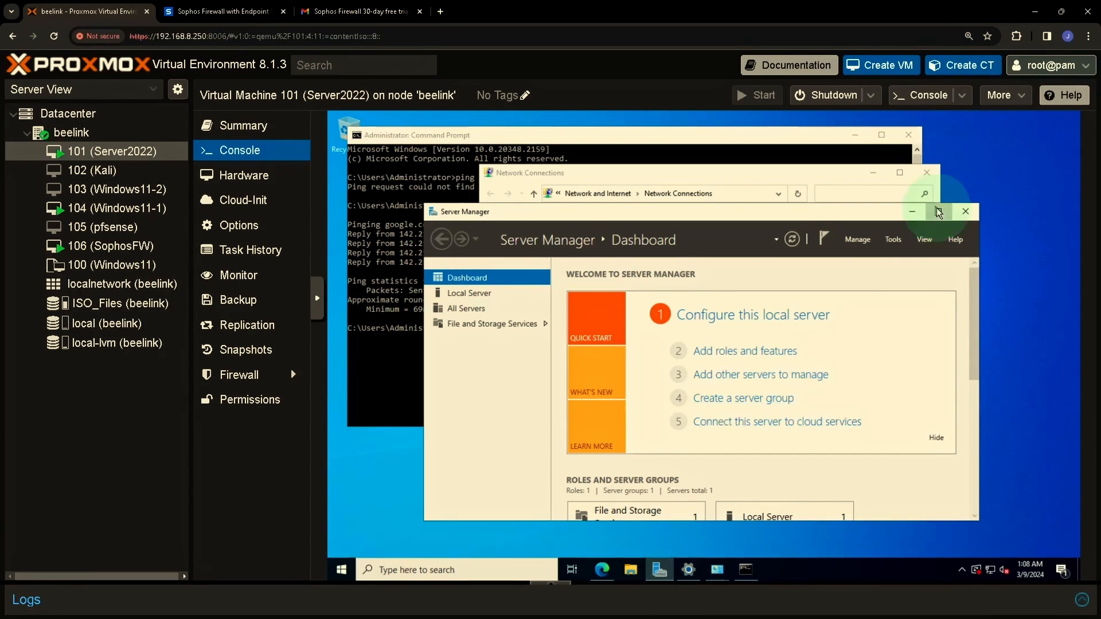
{"action": "left_click", "coordinate": [994, 144]}
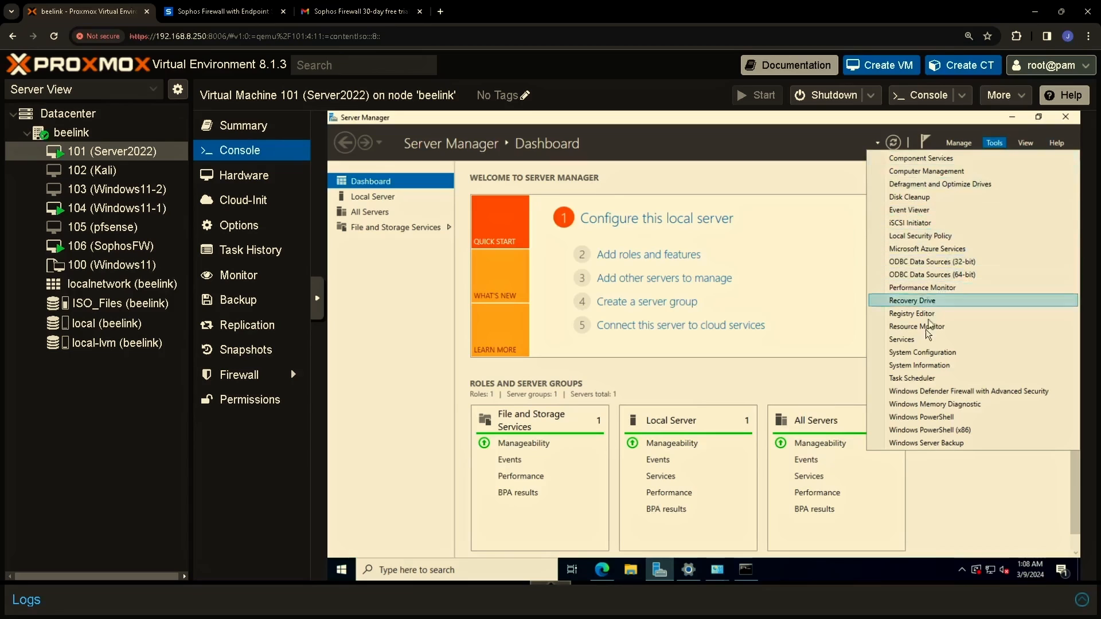
{"action": "left_click", "coordinate": [941, 394]}
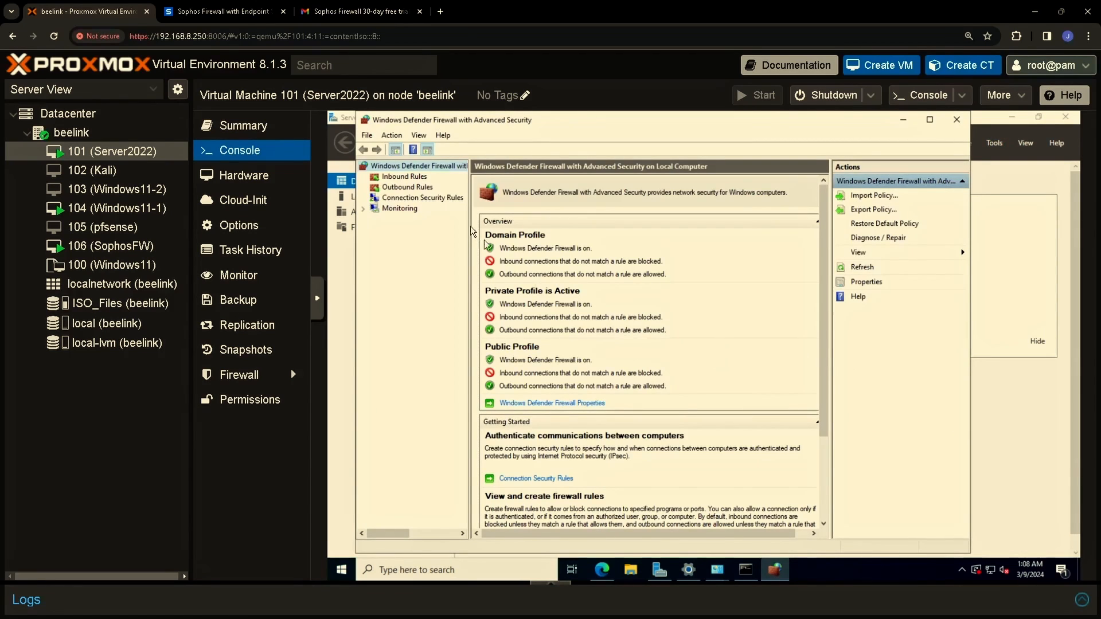
{"action": "left_click", "coordinate": [416, 180]}
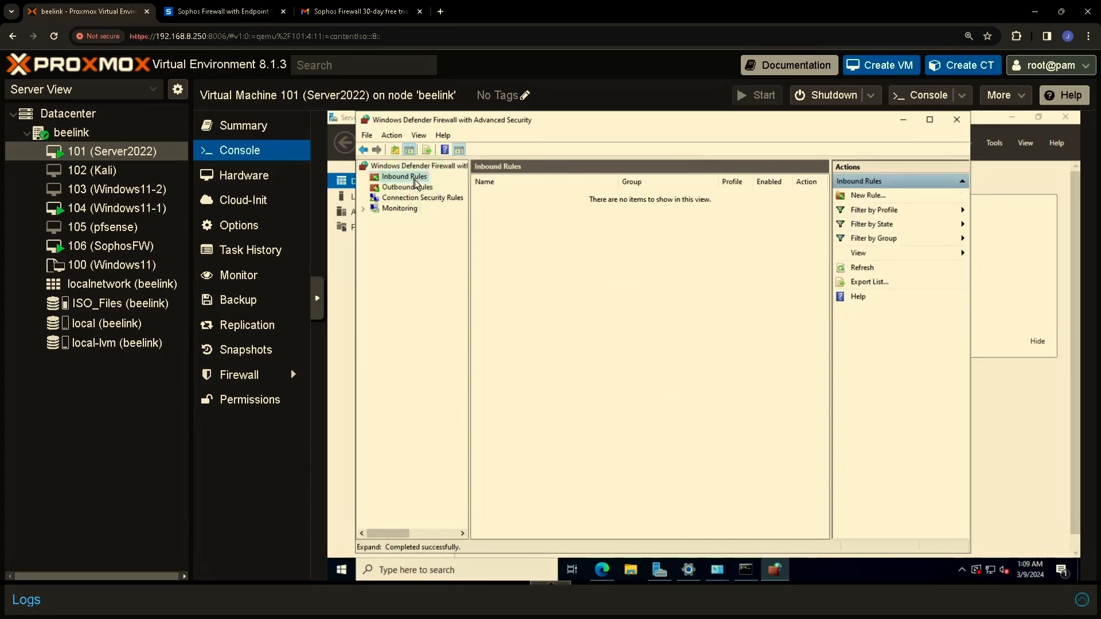
- Start a new custom inbound rule for all programs using protocol type ICMPv4
{"action": "left_click", "coordinate": [882, 196]}
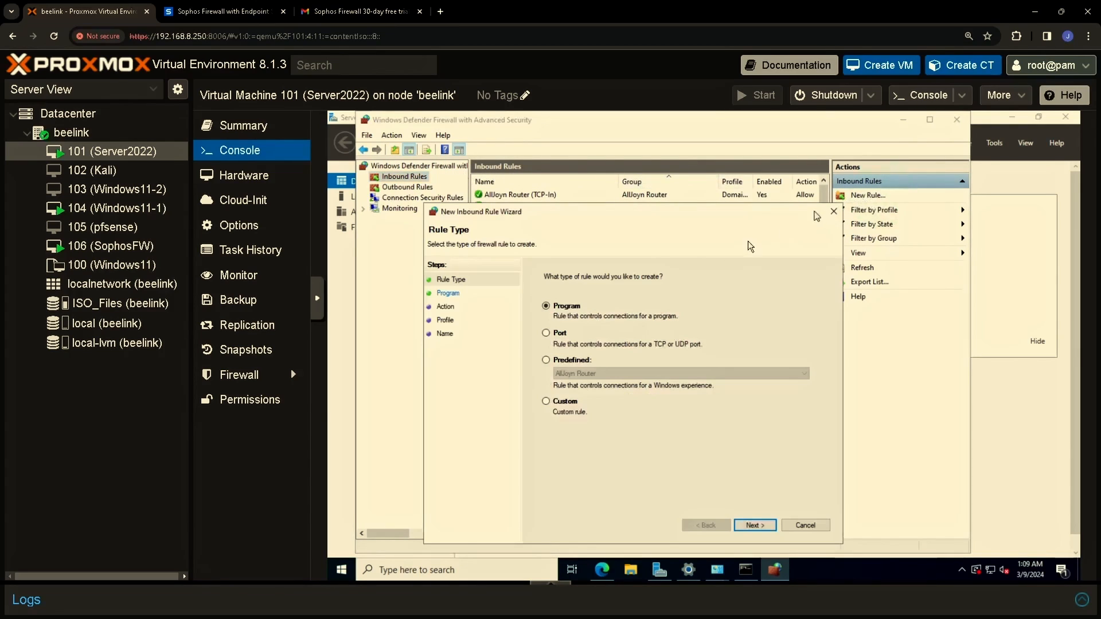
{"action": "left_click", "coordinate": [565, 402]}
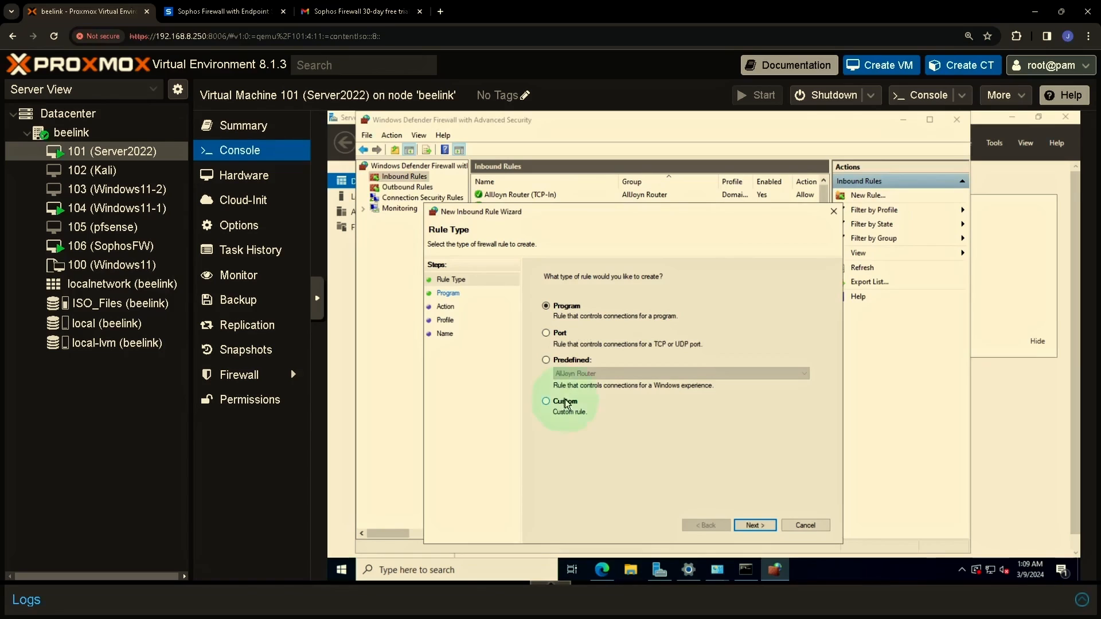
{"action": "left_click", "coordinate": [754, 524]}
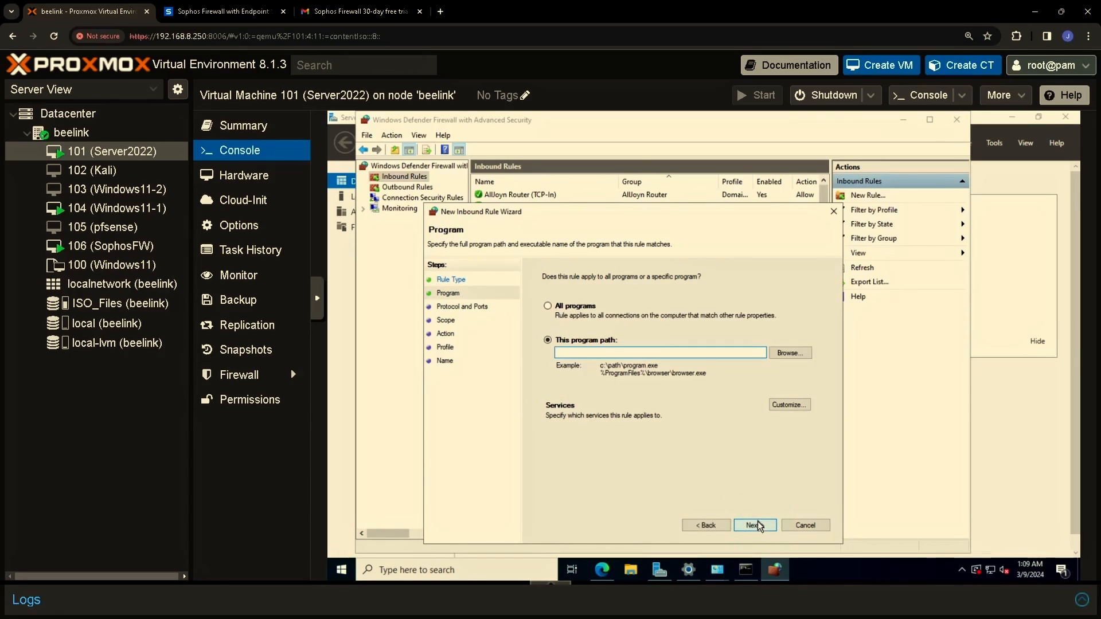
{"action": "left_click", "coordinate": [574, 311]}
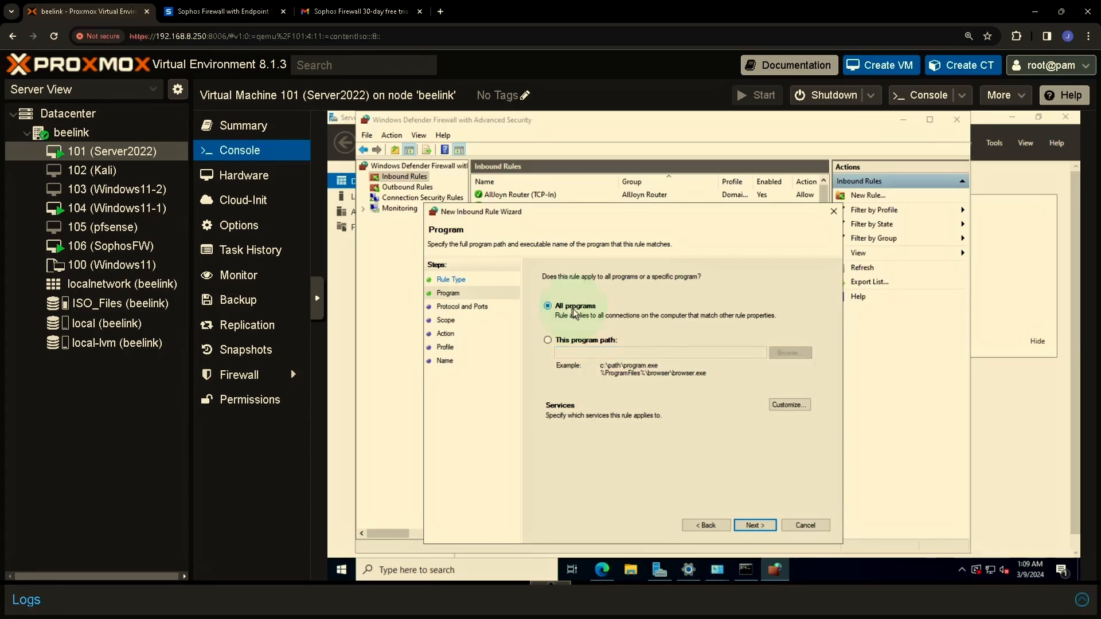
{"action": "left_click", "coordinate": [760, 526]}
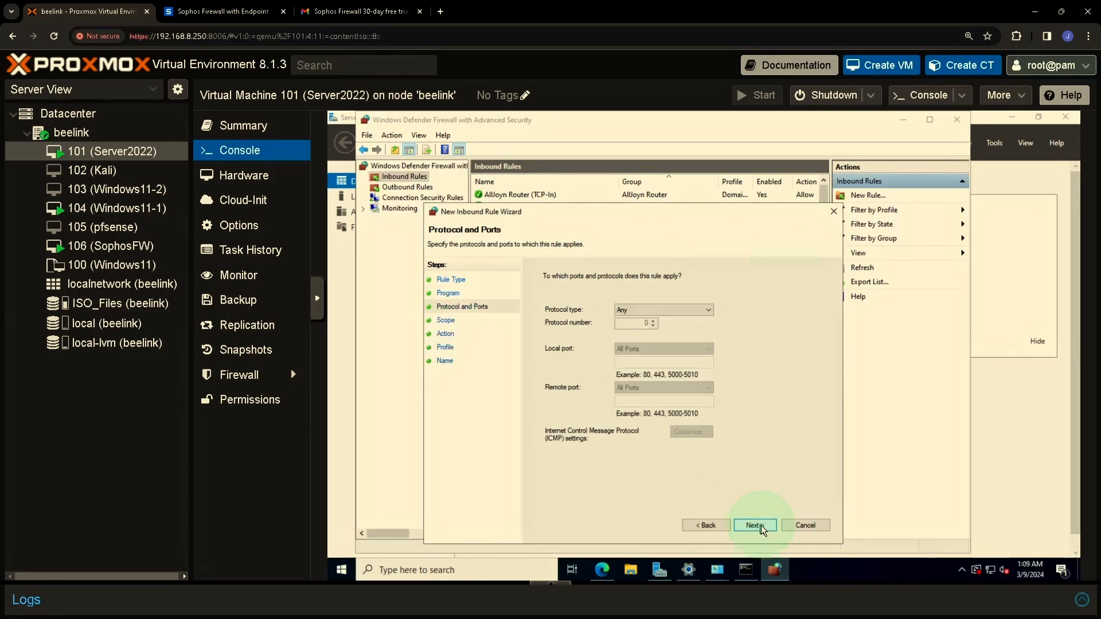
{"action": "left_click", "coordinate": [692, 310]}
{"action": "left_click", "coordinate": [636, 344]}
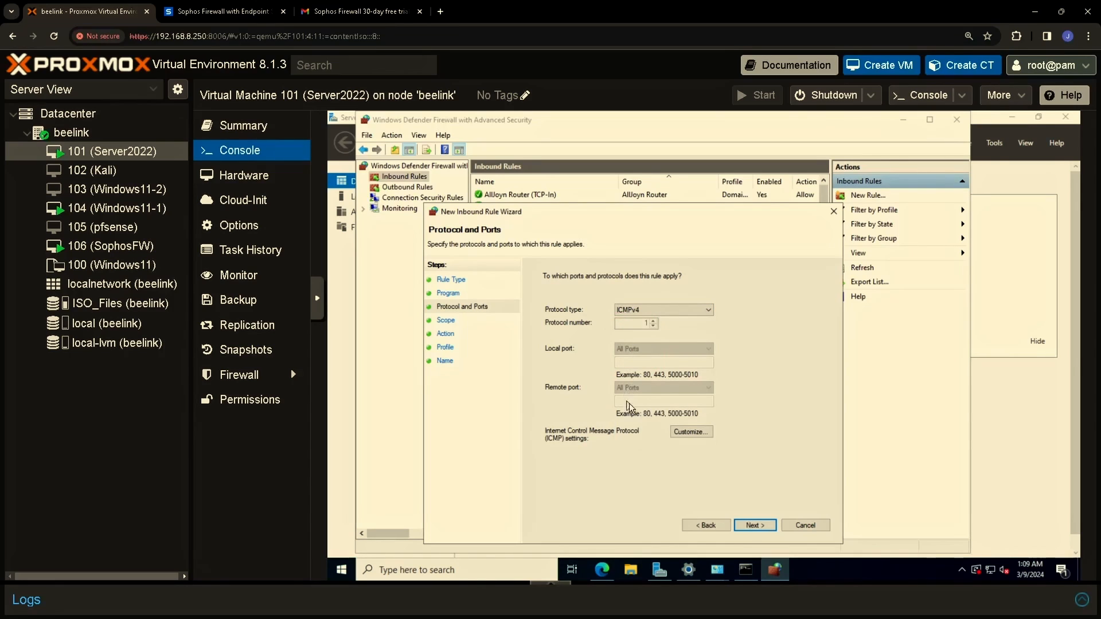
- Keep any IP addresses, Allow the connection and all profiles, and name the rule 'Allow ICMP'
{"action": "left_click", "coordinate": [754, 525]}
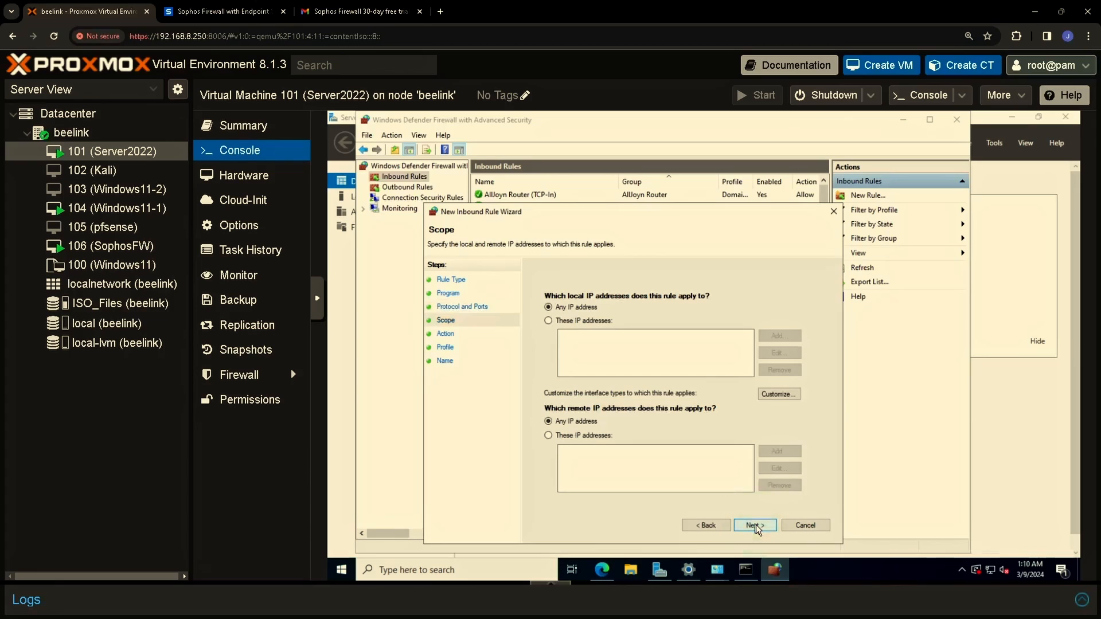
{"action": "left_click", "coordinate": [755, 525]}
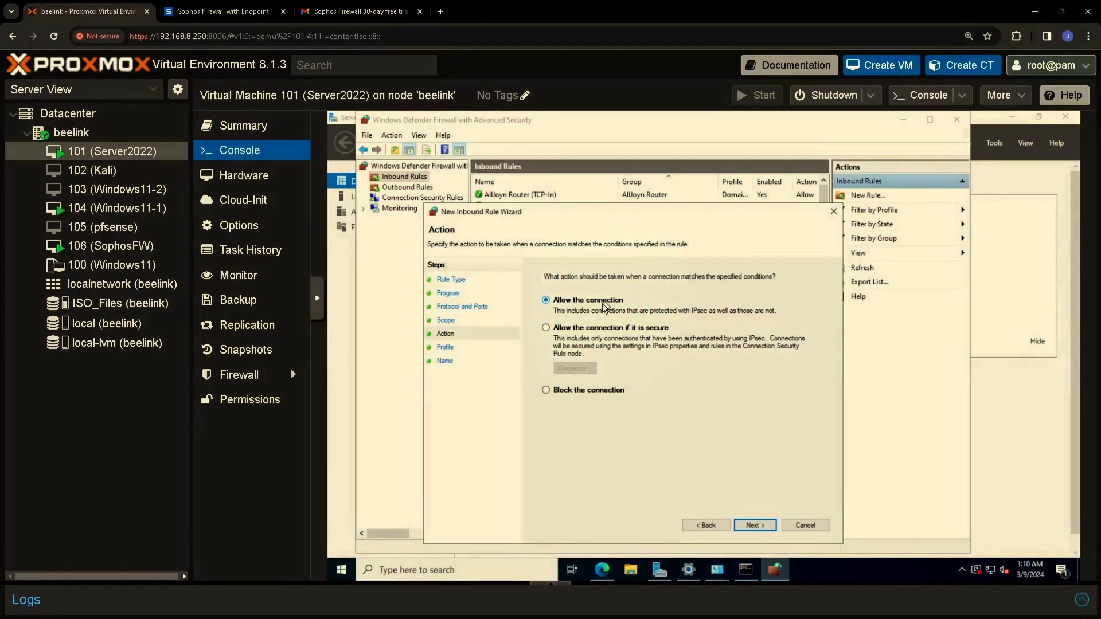
{"action": "left_click", "coordinate": [757, 525]}
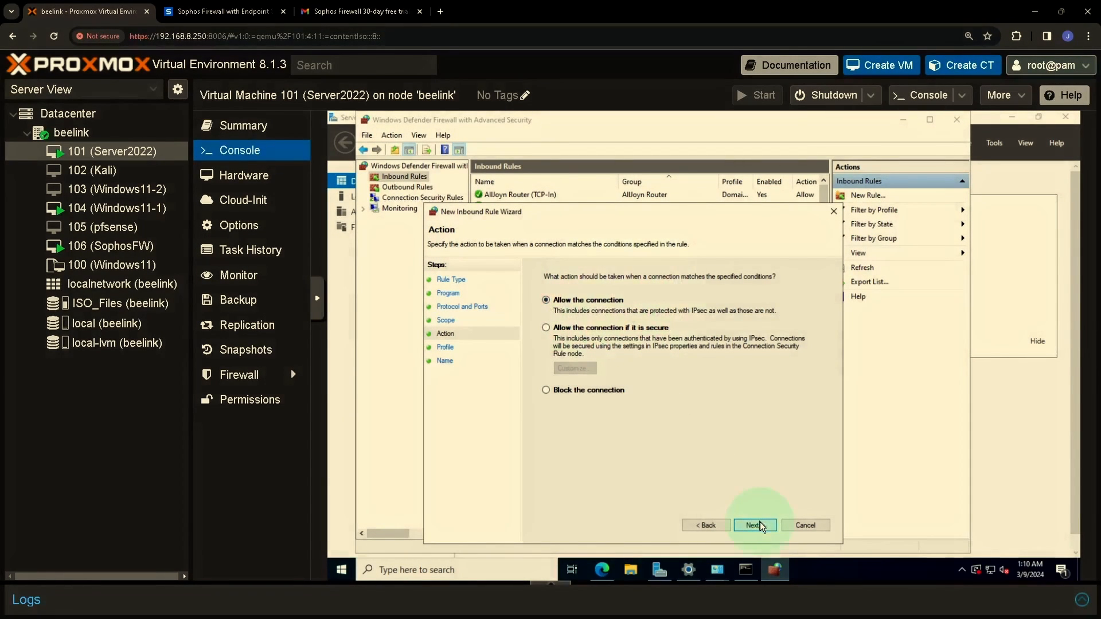
{"action": "left_click", "coordinate": [760, 526]}
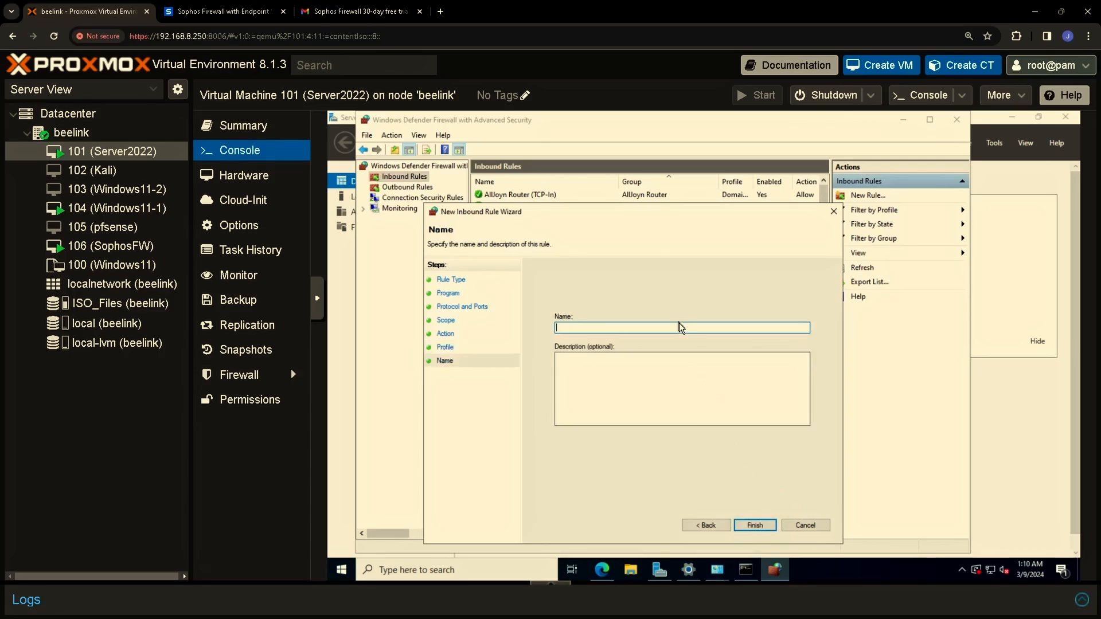
{"action": "type", "text": "Allow ICMP"}
{"action": "left_click", "coordinate": [755, 525]}
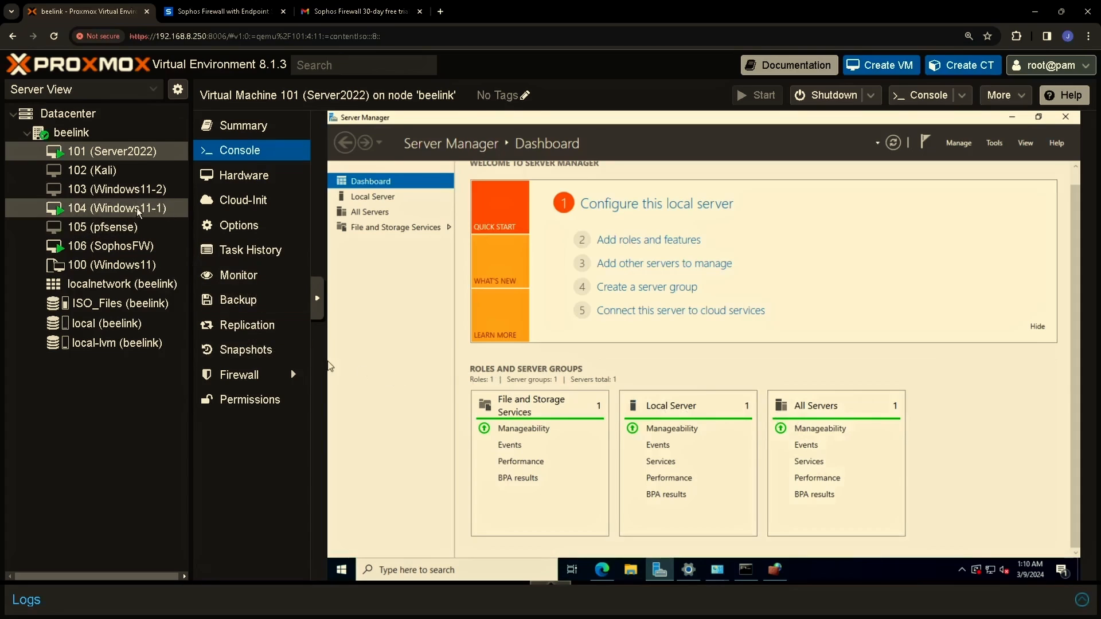
- On Windows11-1, rerun the ping to 10.10.10.100 in Command Prompt
{"action": "left_click", "coordinate": [136, 209]}
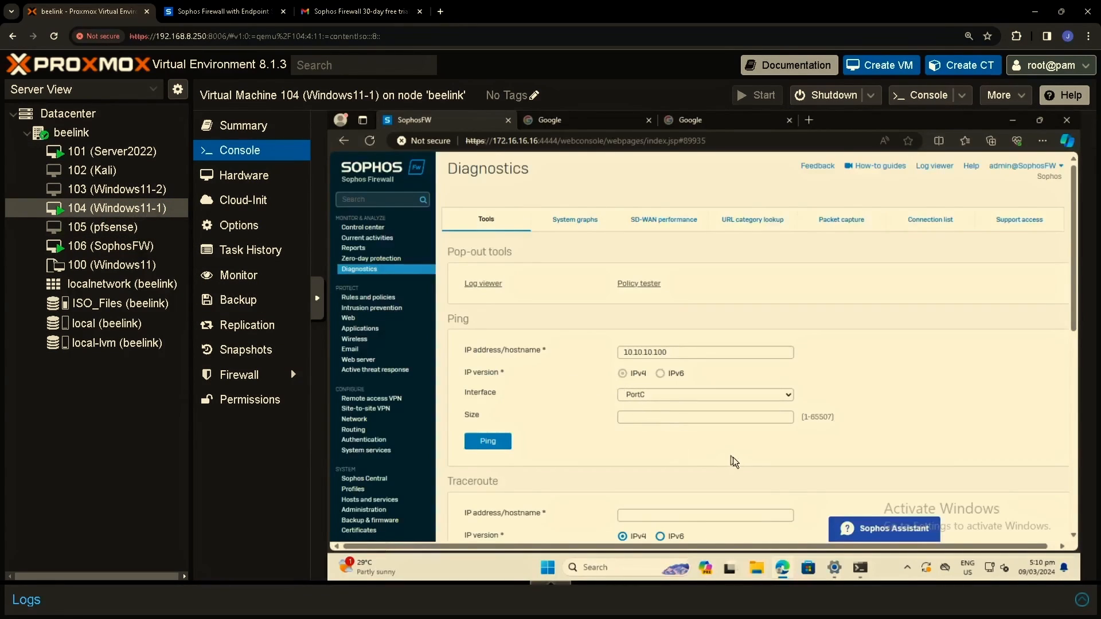
{"action": "left_click", "coordinate": [862, 572]}
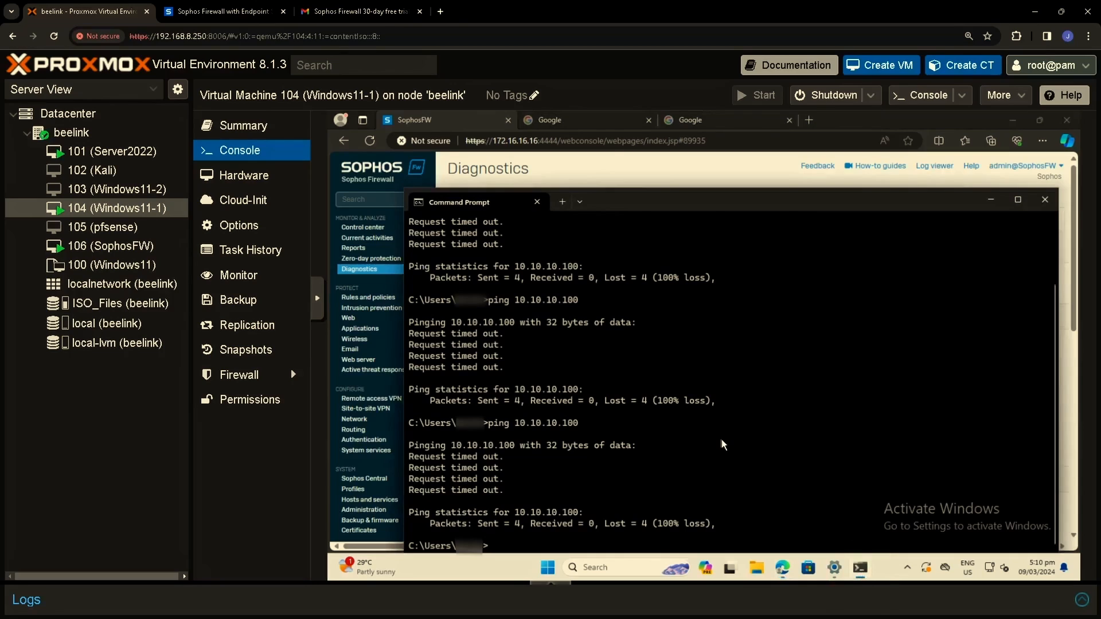
{"action": "key", "text": "Up"}
{"action": "key", "text": "Return"}
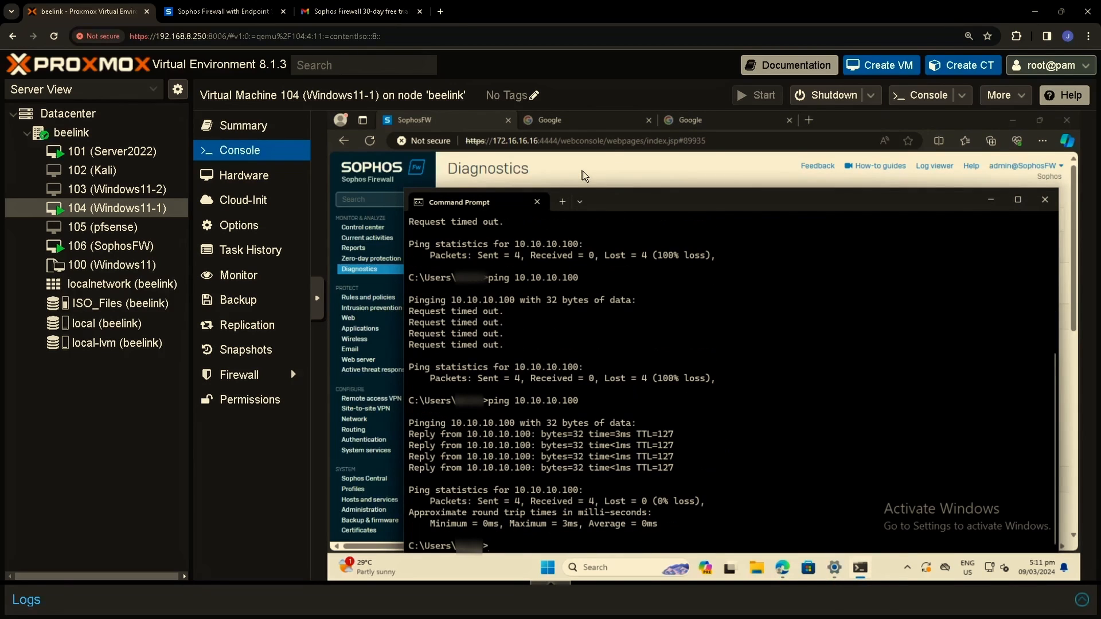
- Check Sophos Rules and policies to see LANtoDMZ traffic counts
{"action": "left_click", "coordinate": [582, 171]}
{"action": "left_click", "coordinate": [379, 299]}
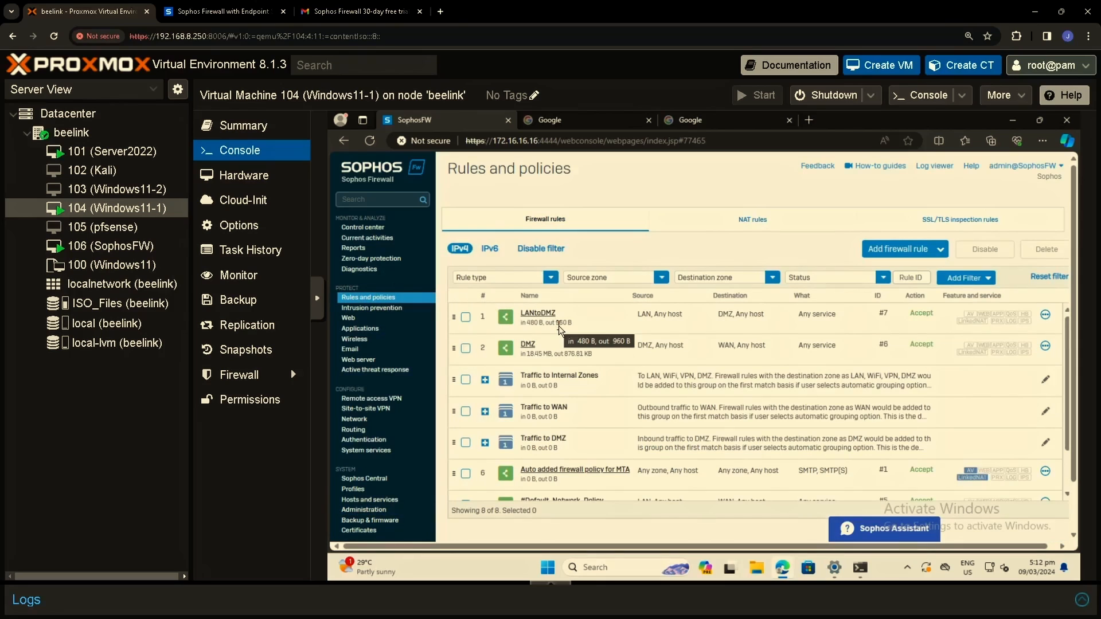
{"action": "key", "text": "ctrl"}
{"action": "key", "text": "ctrl"}
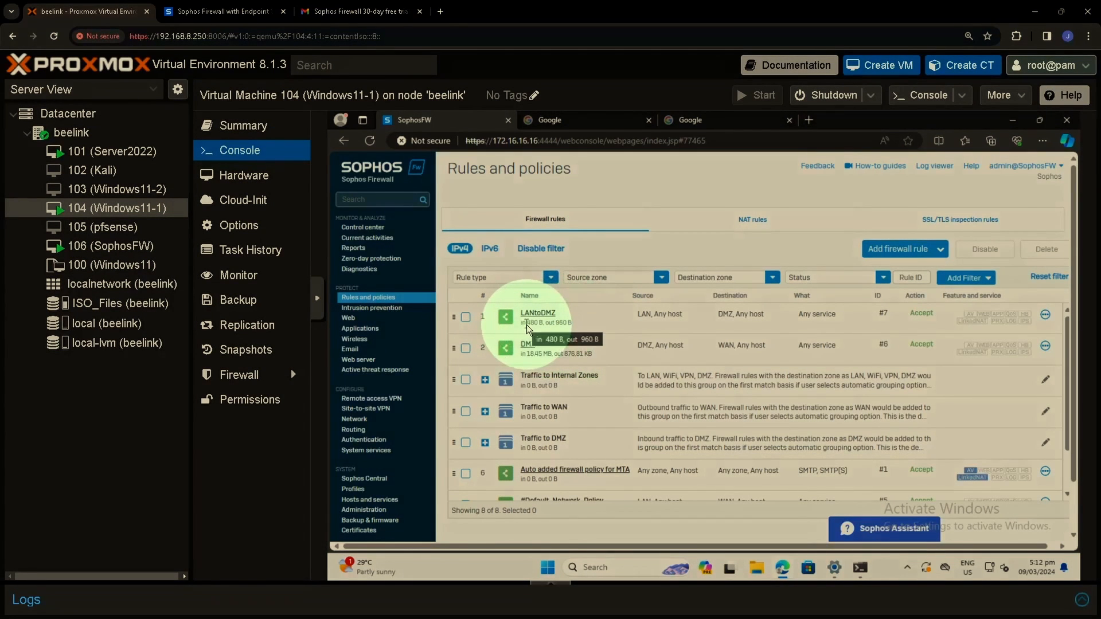